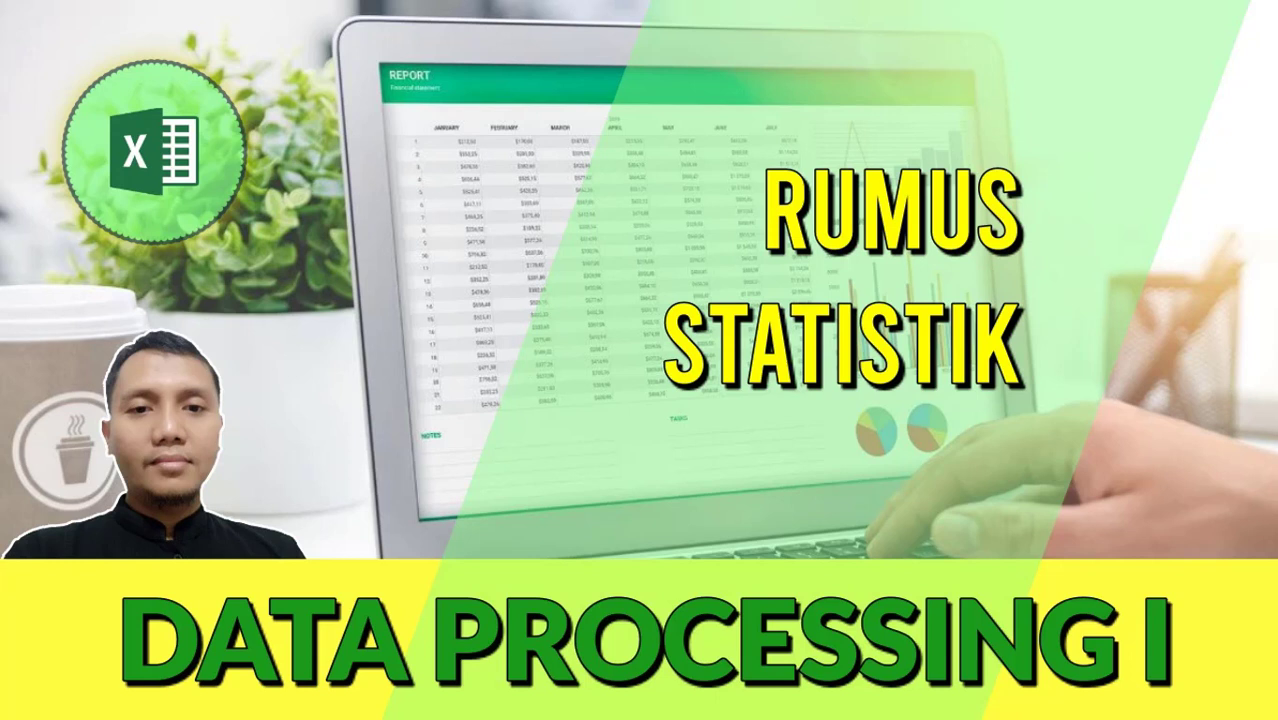
Advance the intro slideshow to the Rumus Matematika slide
{"action": "left_click", "coordinate": [339, 326]}
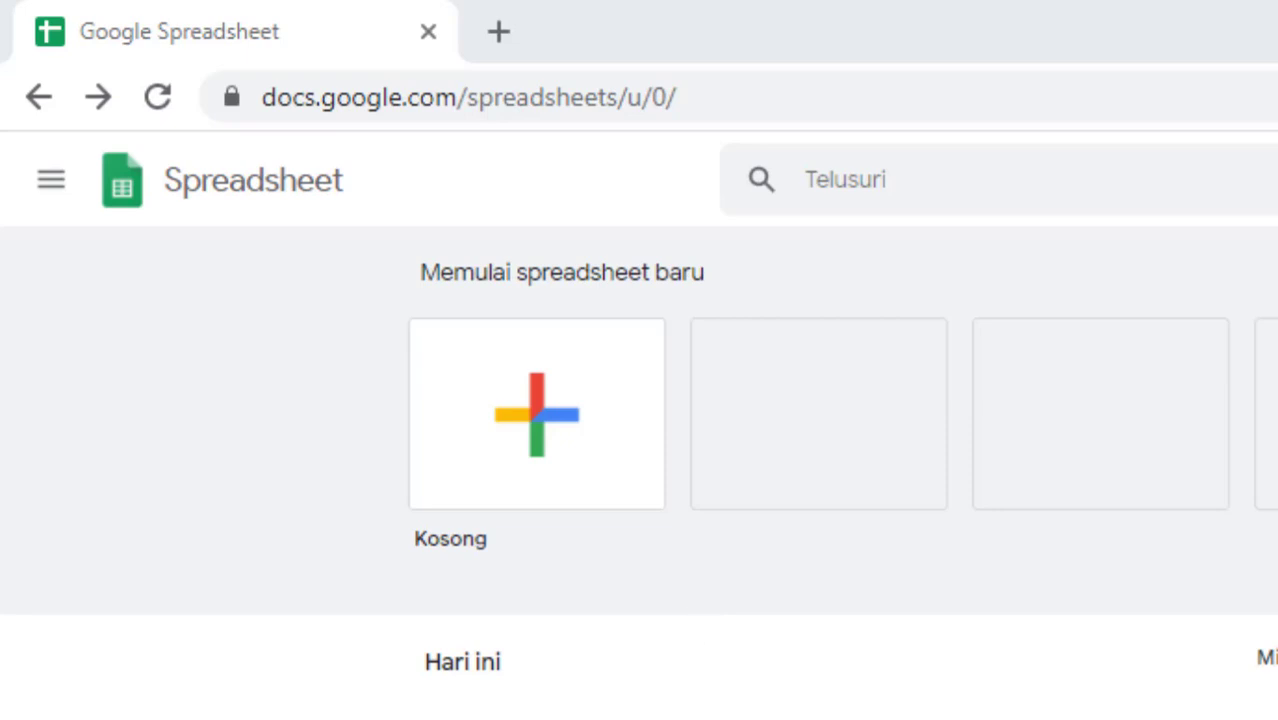
Start a blank spreadsheet from the Kosong template and bring up the File menu
{"action": "left_click", "coordinate": [562, 441]}
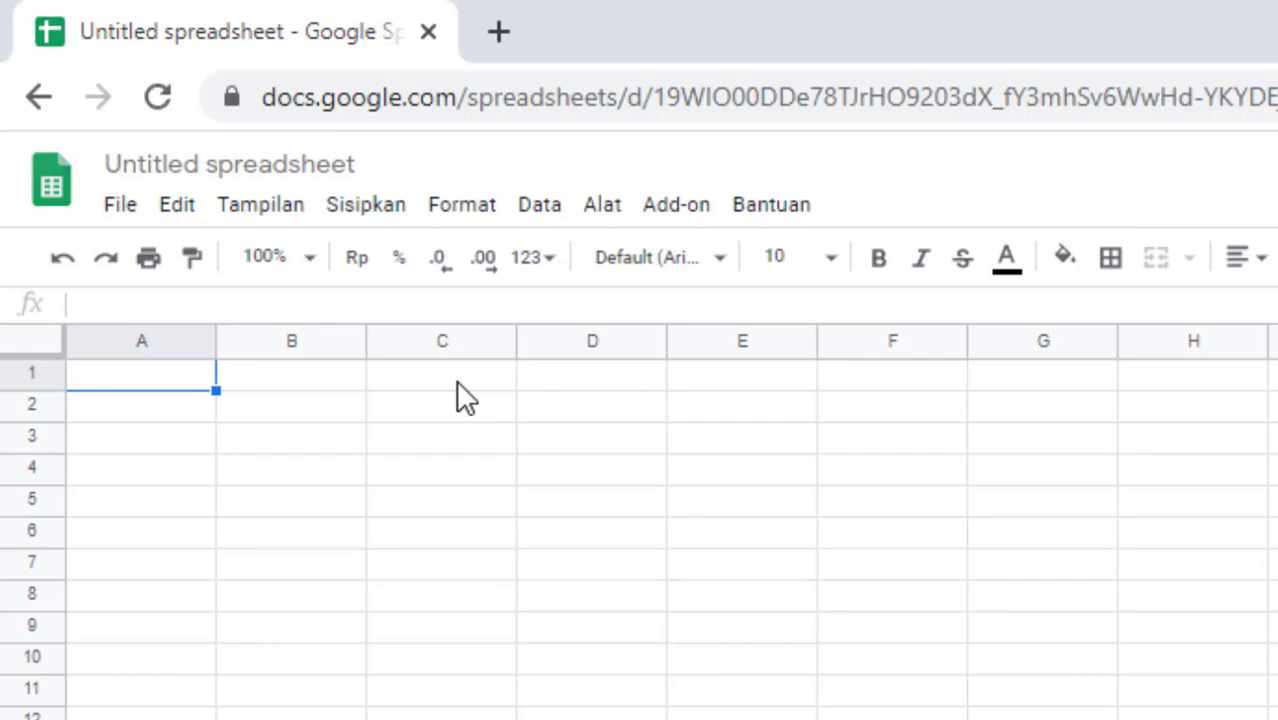
{"action": "left_click", "coordinate": [125, 207]}
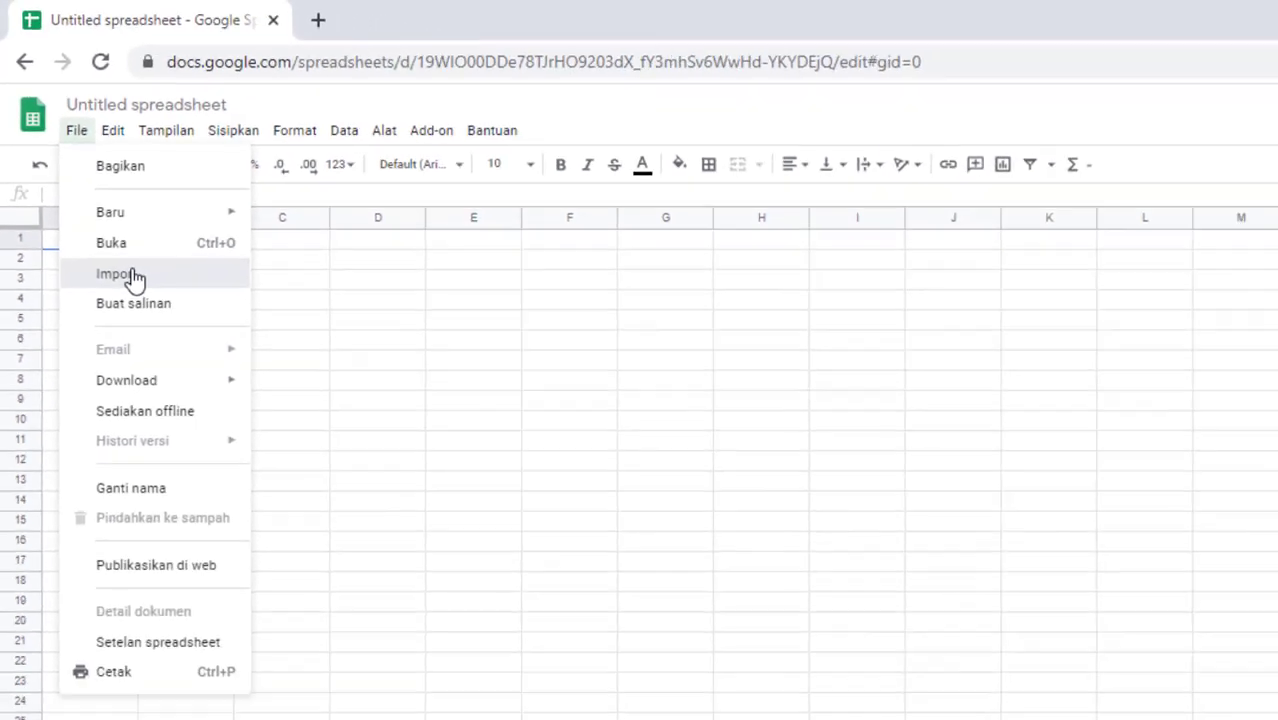
Import Pertemuan 2\Latihan 1.xlsx from the computer, replacing the current spreadsheet
{"action": "left_click", "coordinate": [212, 435]}
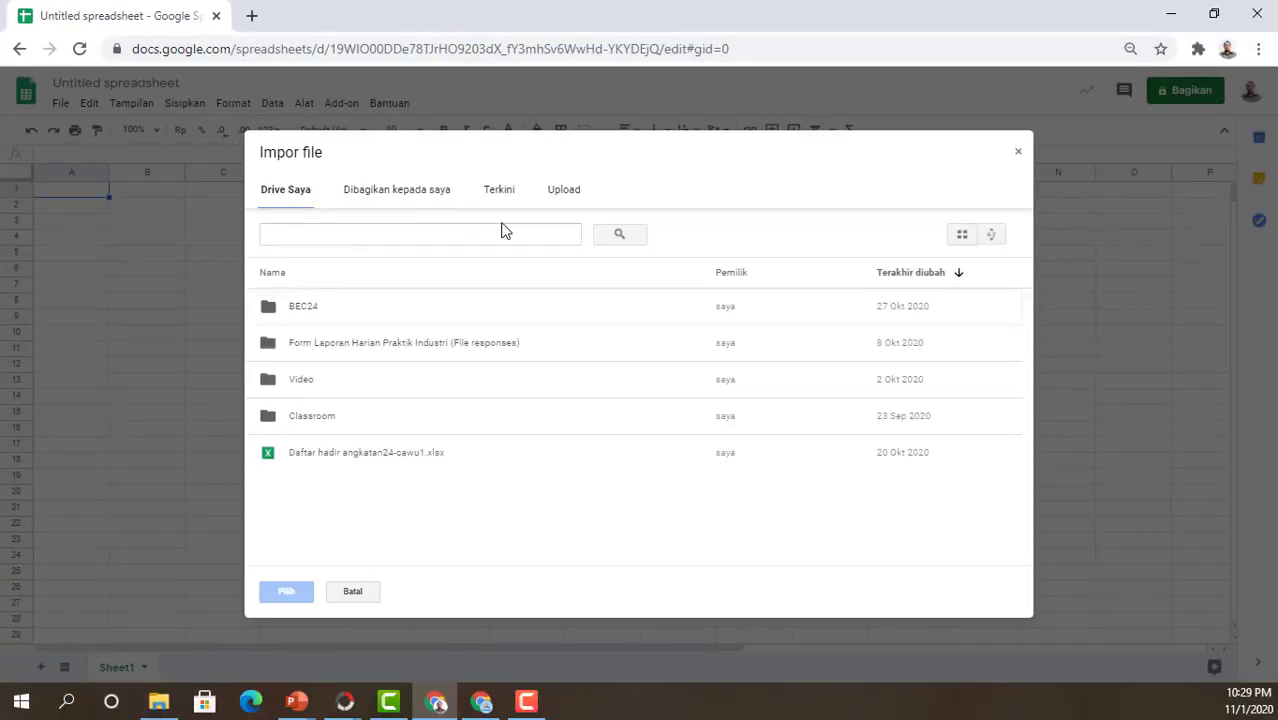
{"action": "left_click", "coordinate": [561, 192]}
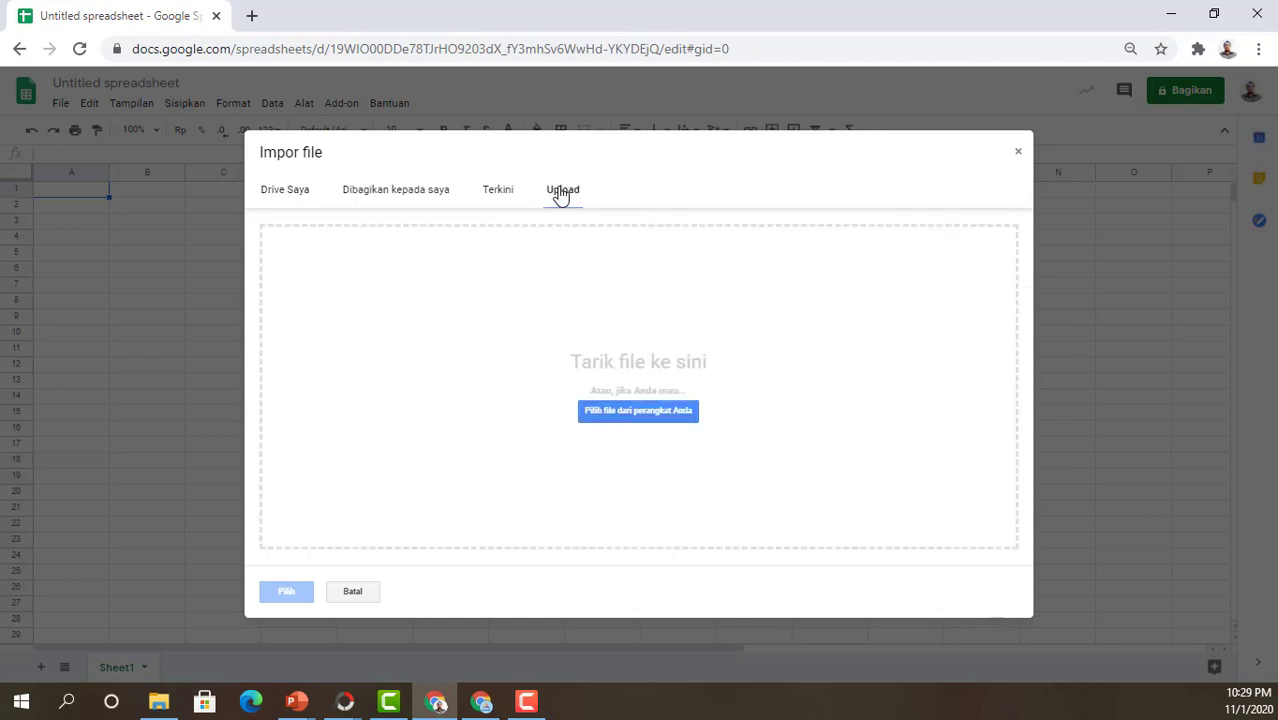
{"action": "left_click", "coordinate": [622, 410]}
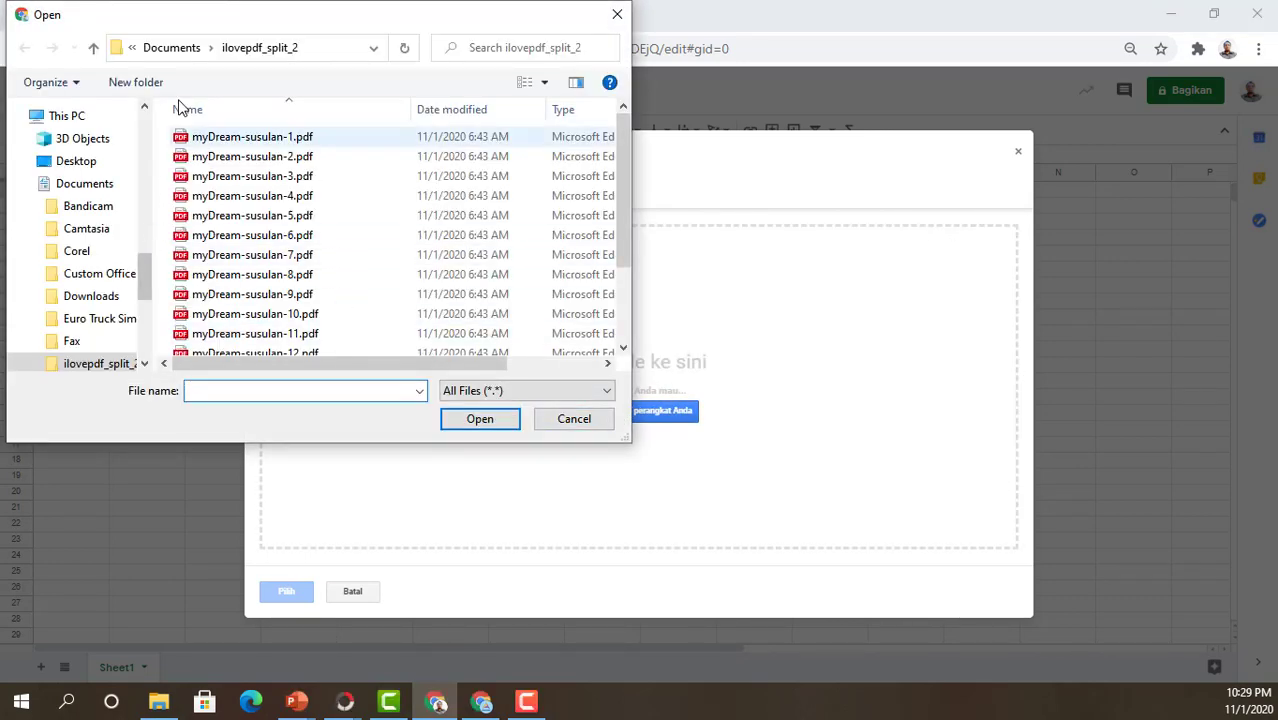
{"action": "left_click_drag", "start_coordinate": [145, 275], "coordinate": [145, 185]}
{"action": "left_click", "coordinate": [114, 354]}
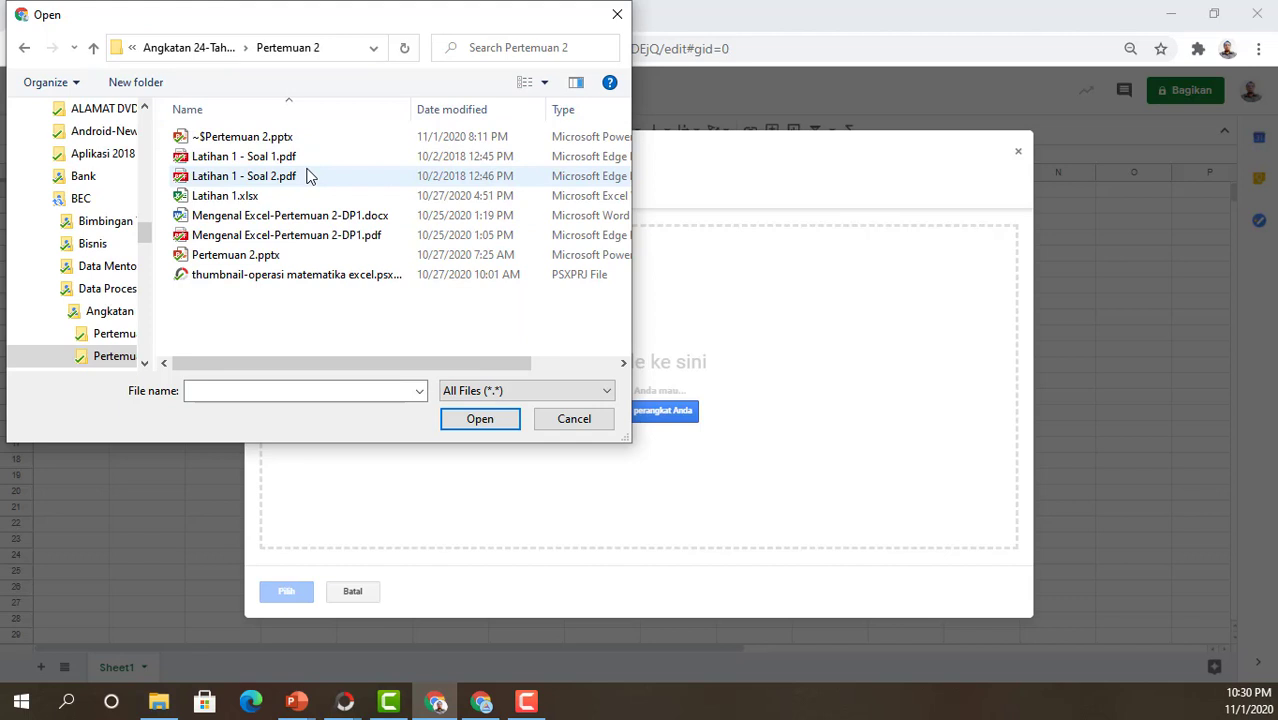
{"action": "double_click", "coordinate": [240, 191]}
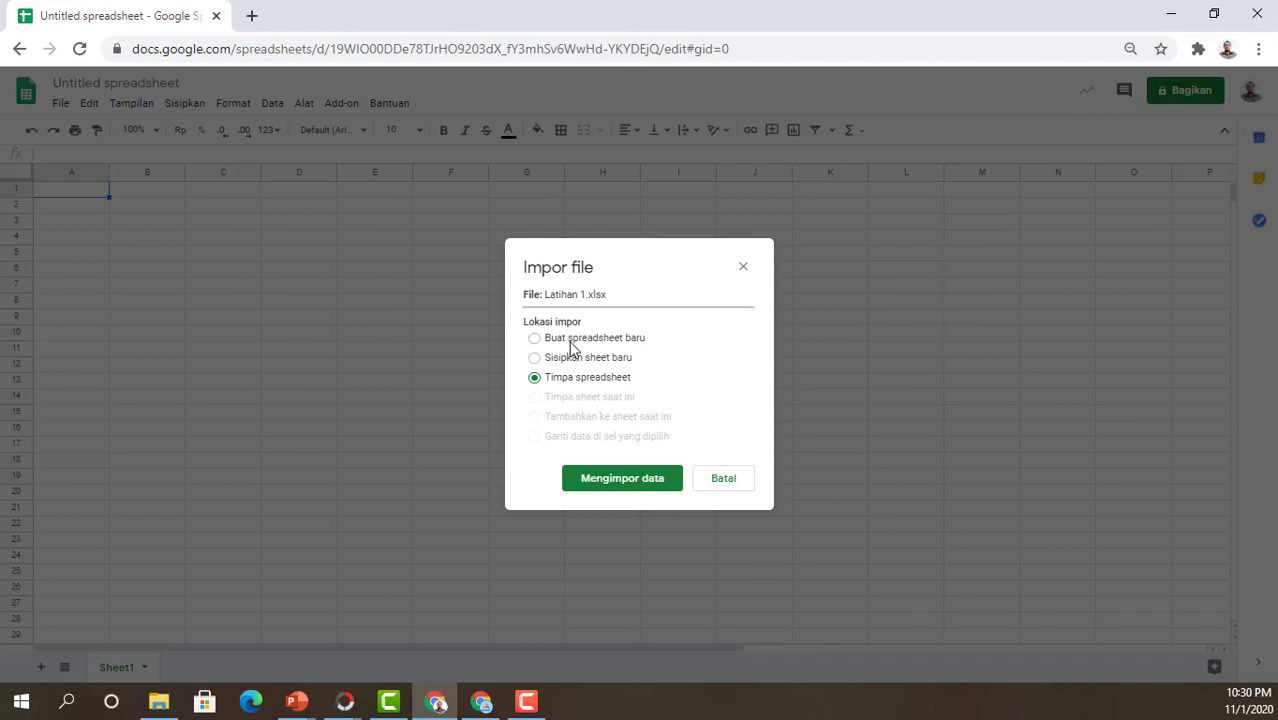
{"action": "left_click", "coordinate": [622, 479]}
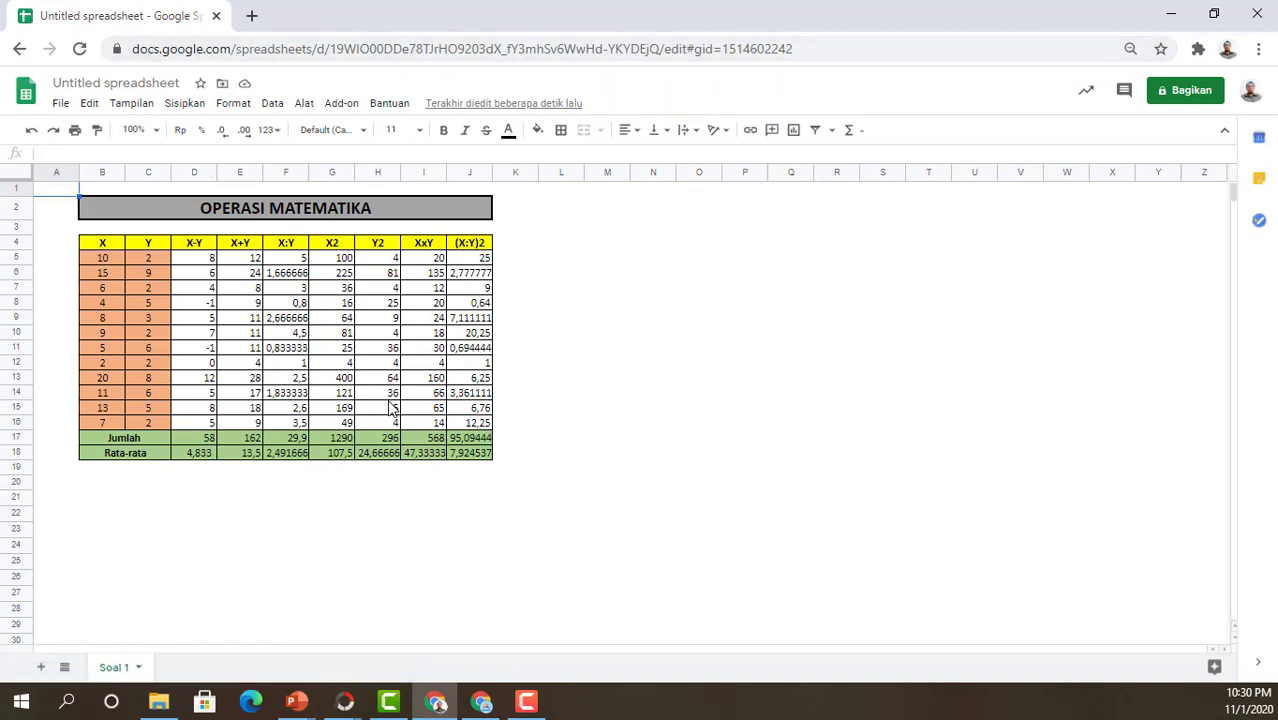
Rename the spreadsheet to 'Latihan 1'
{"action": "left_click", "coordinate": [133, 85]}
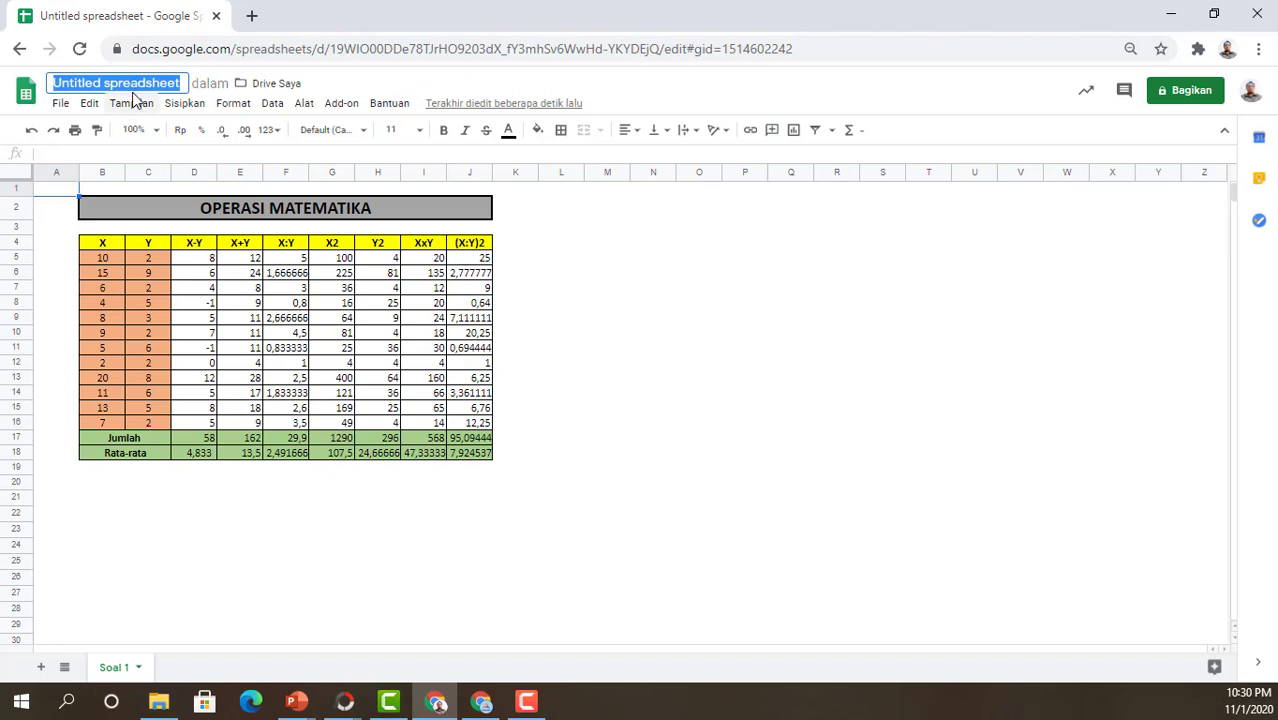
{"action": "type", "text": "Latihan "}
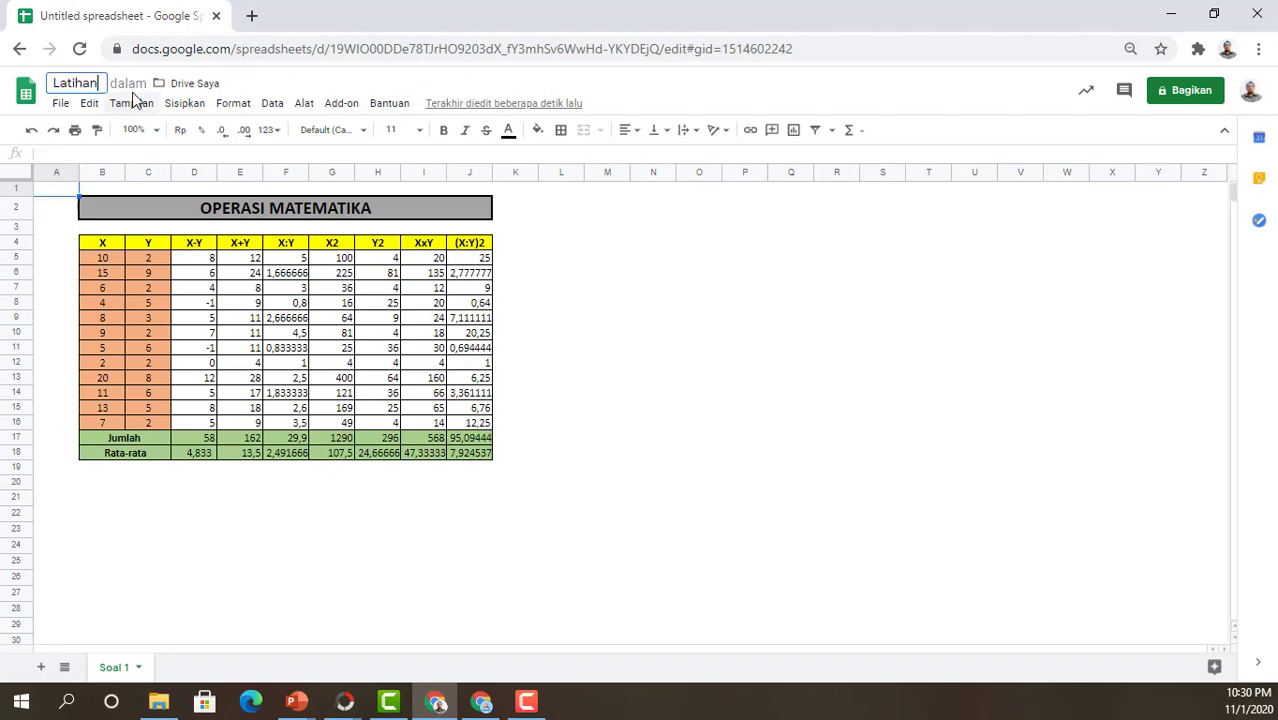
{"action": "type", "text": "1"}
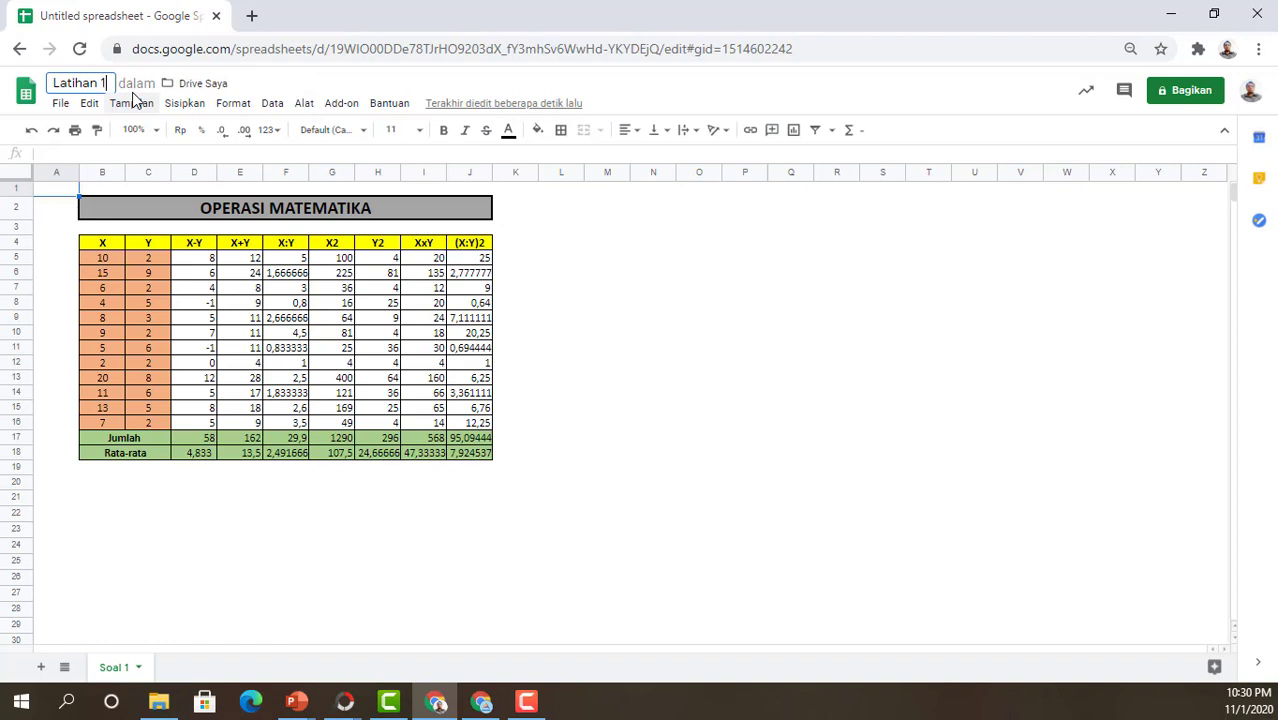
{"action": "left_click", "coordinate": [852, 290]}
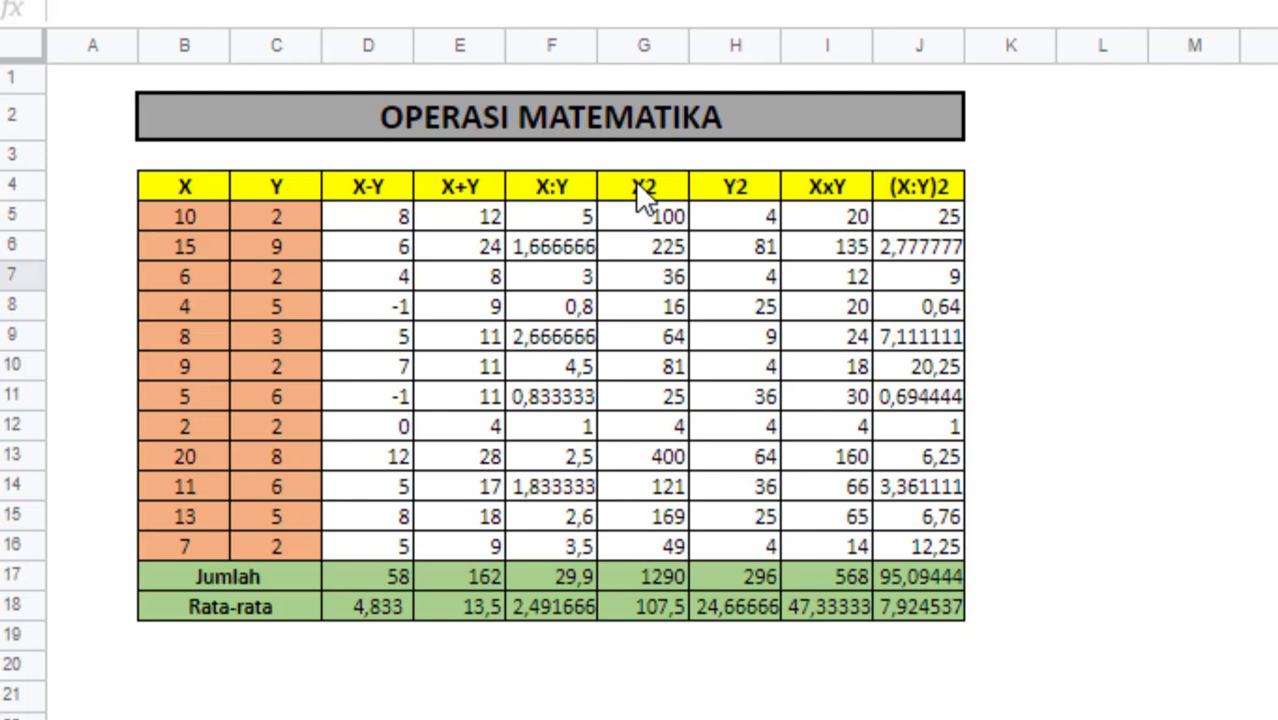
Inspect the formulas in D5, E5, D17 and D18 of the imported table
{"action": "left_click", "coordinate": [363, 216]}
{"action": "left_click", "coordinate": [494, 218]}
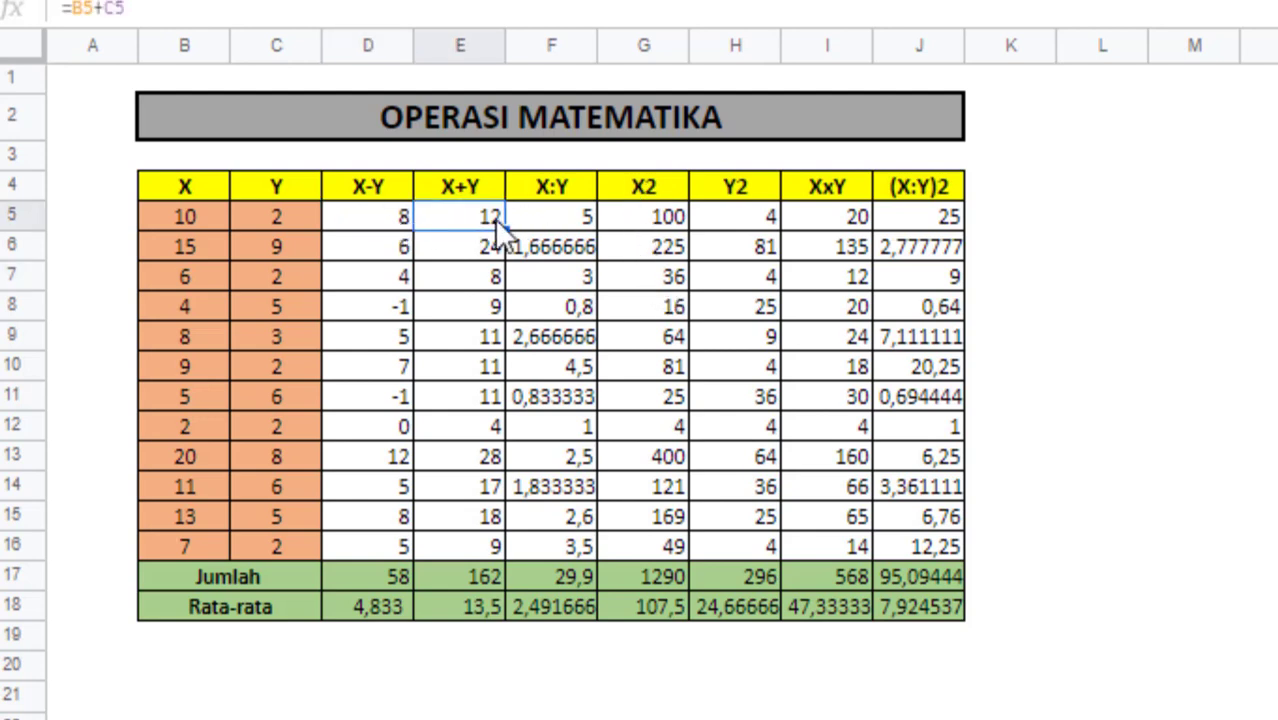
{"action": "left_click", "coordinate": [374, 577]}
{"action": "left_click", "coordinate": [371, 608]}
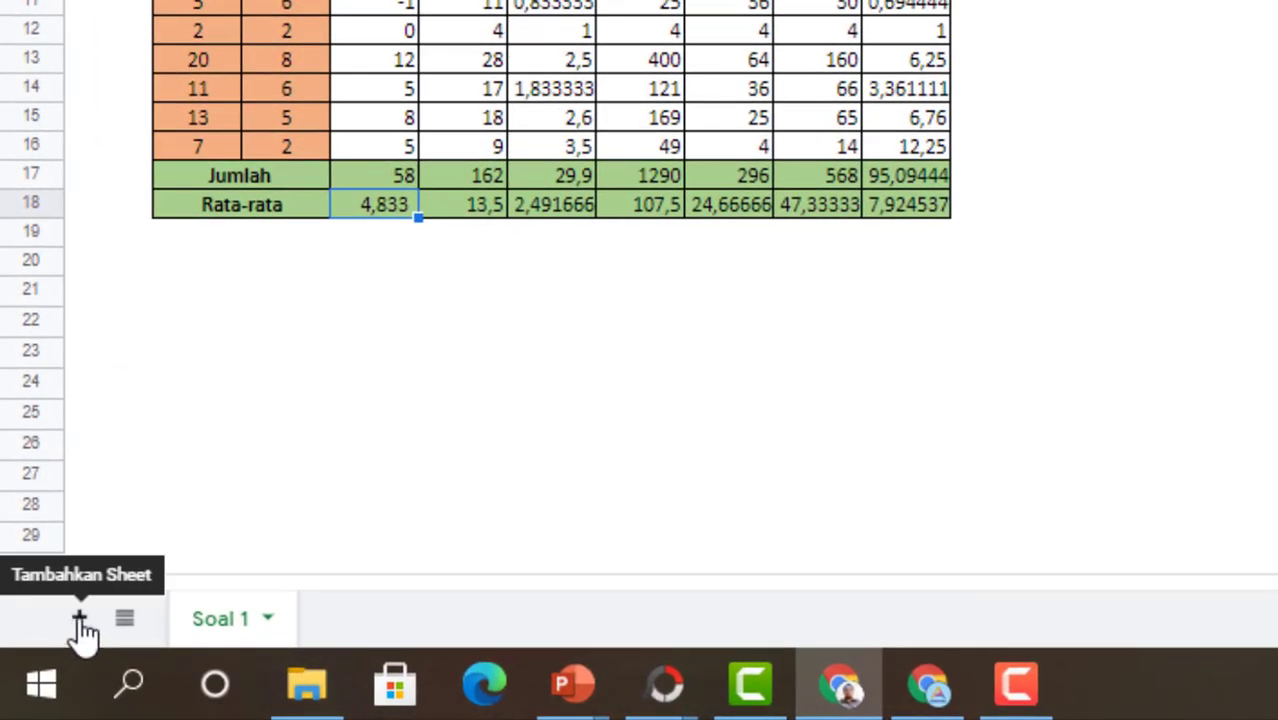
Add a new sheet and rename it 'Soal 2'
{"action": "left_click", "coordinate": [79, 620]}
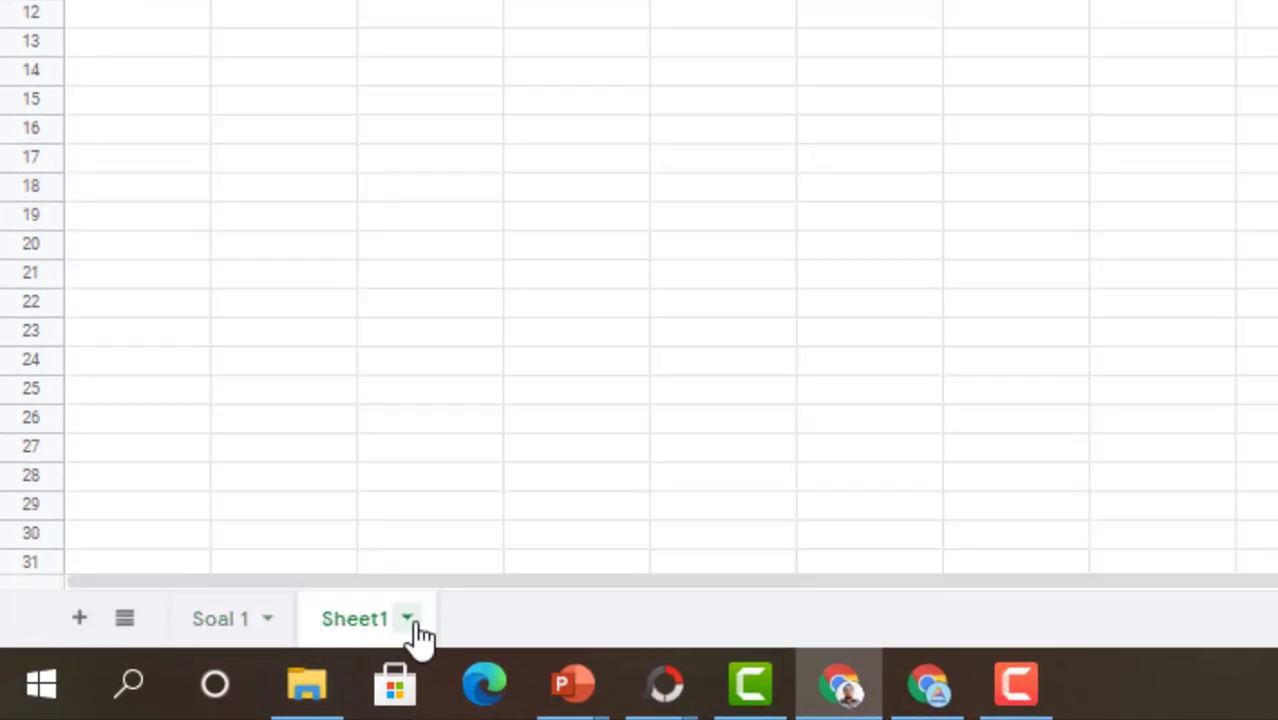
{"action": "right_click", "coordinate": [370, 619]}
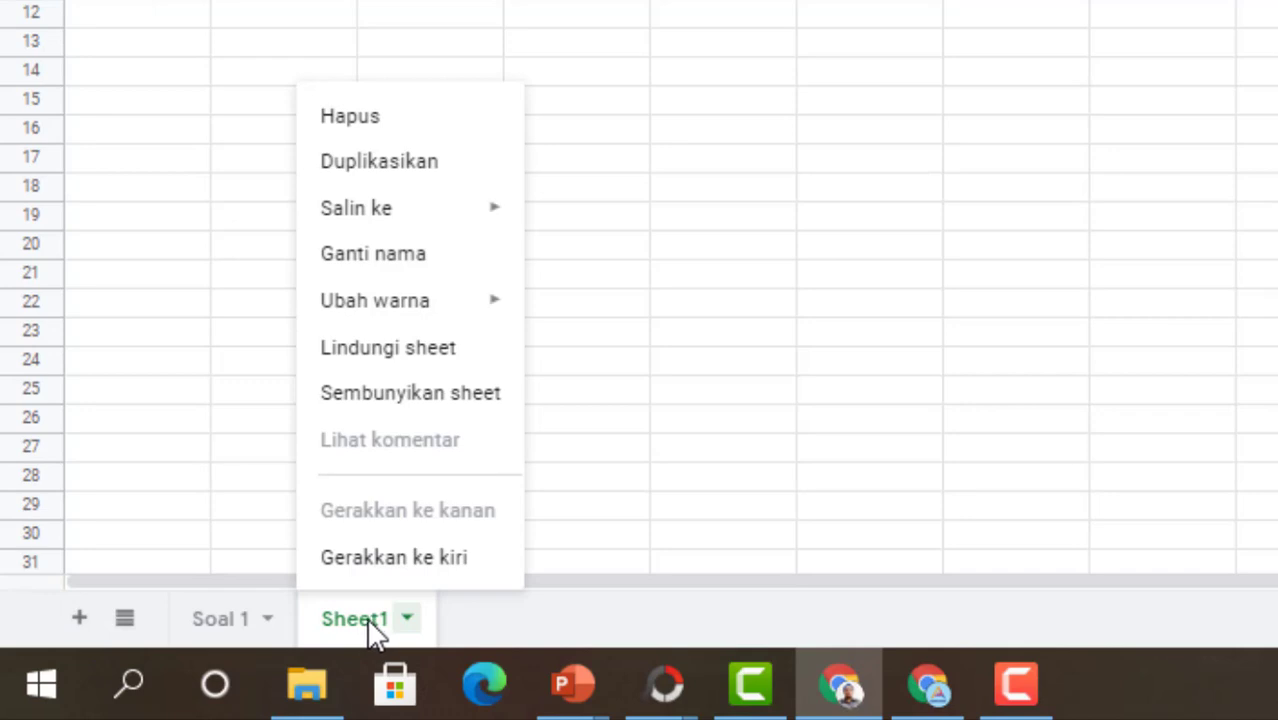
{"action": "left_click", "coordinate": [397, 268]}
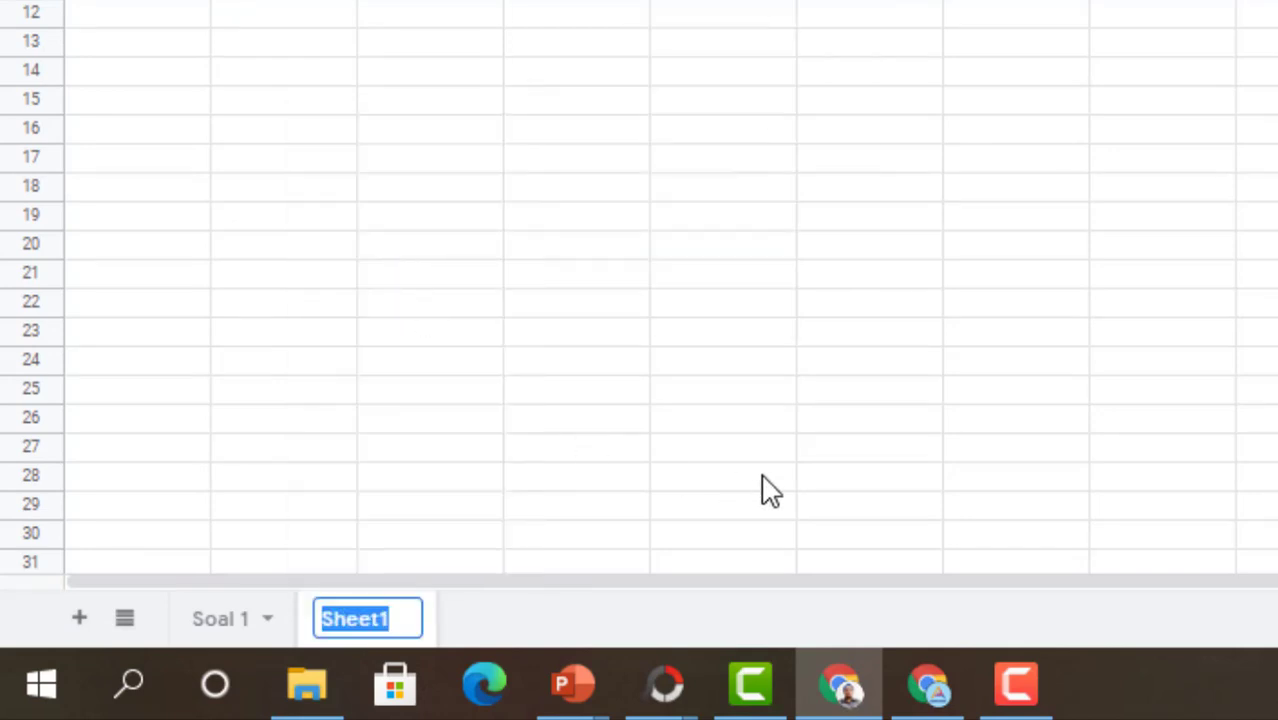
{"action": "type", "text": "Soal "}
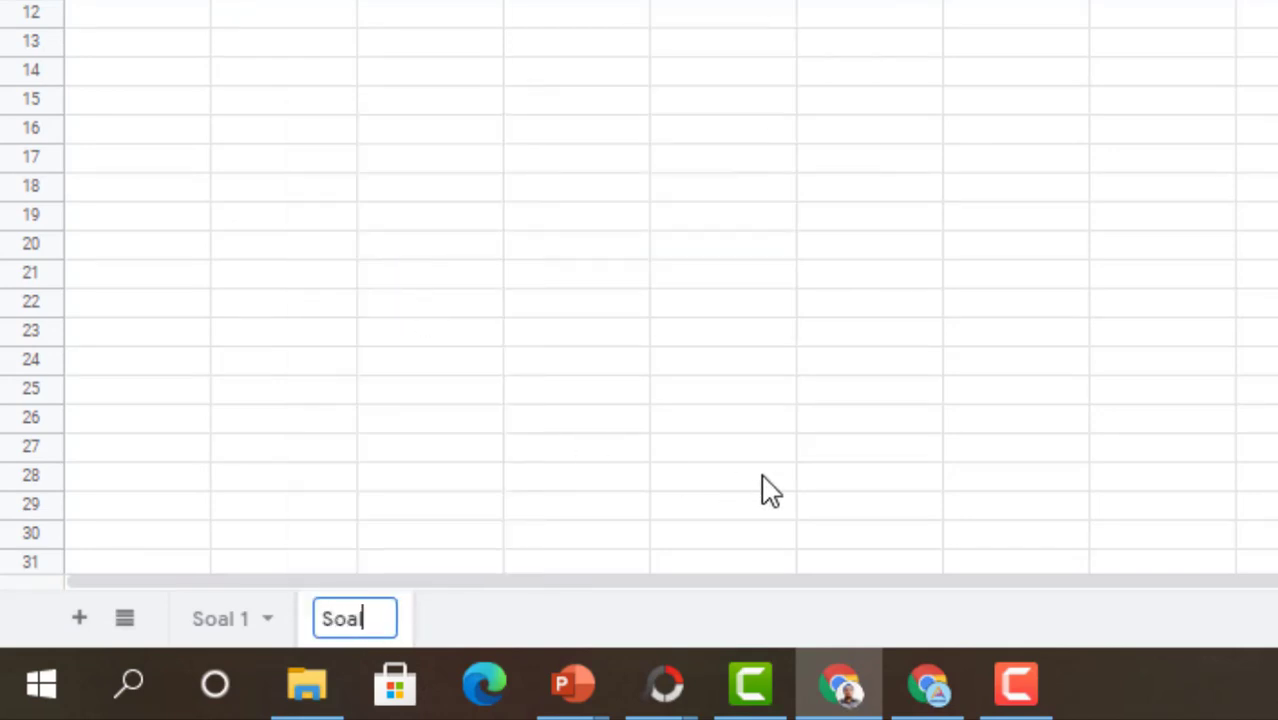
{"action": "type", "text": "2"}
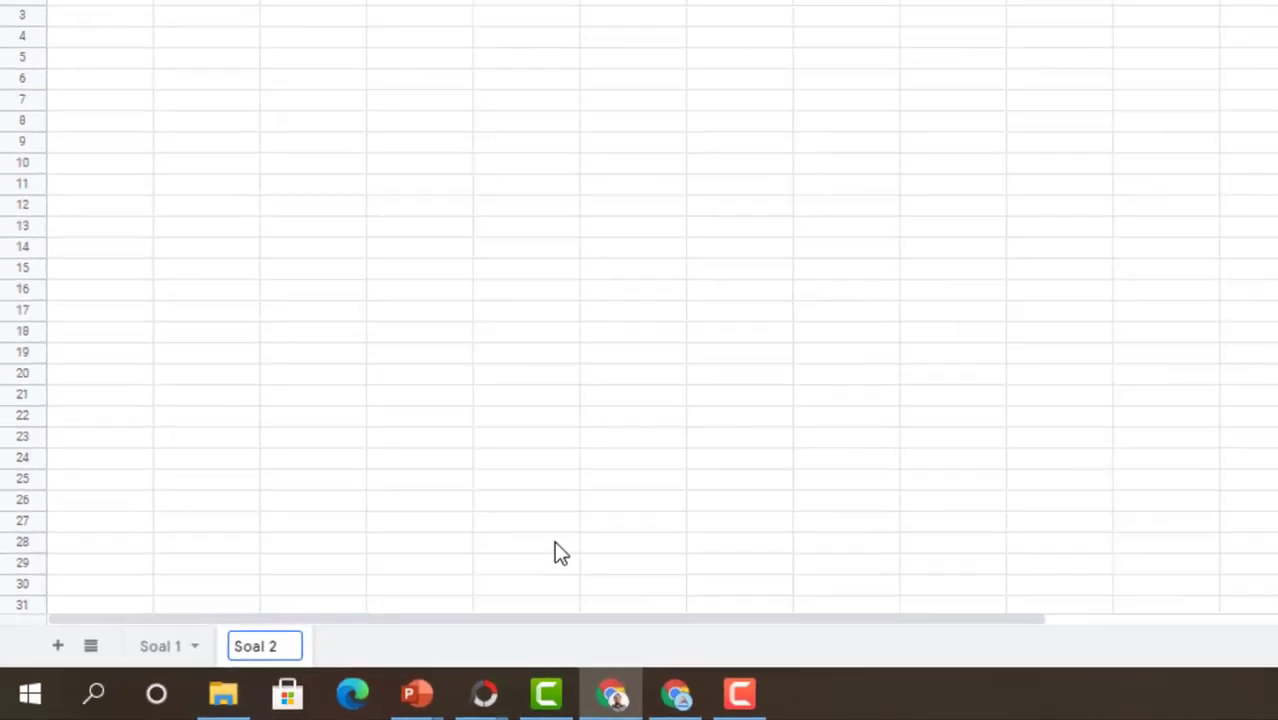
{"action": "left_click", "coordinate": [395, 520]}
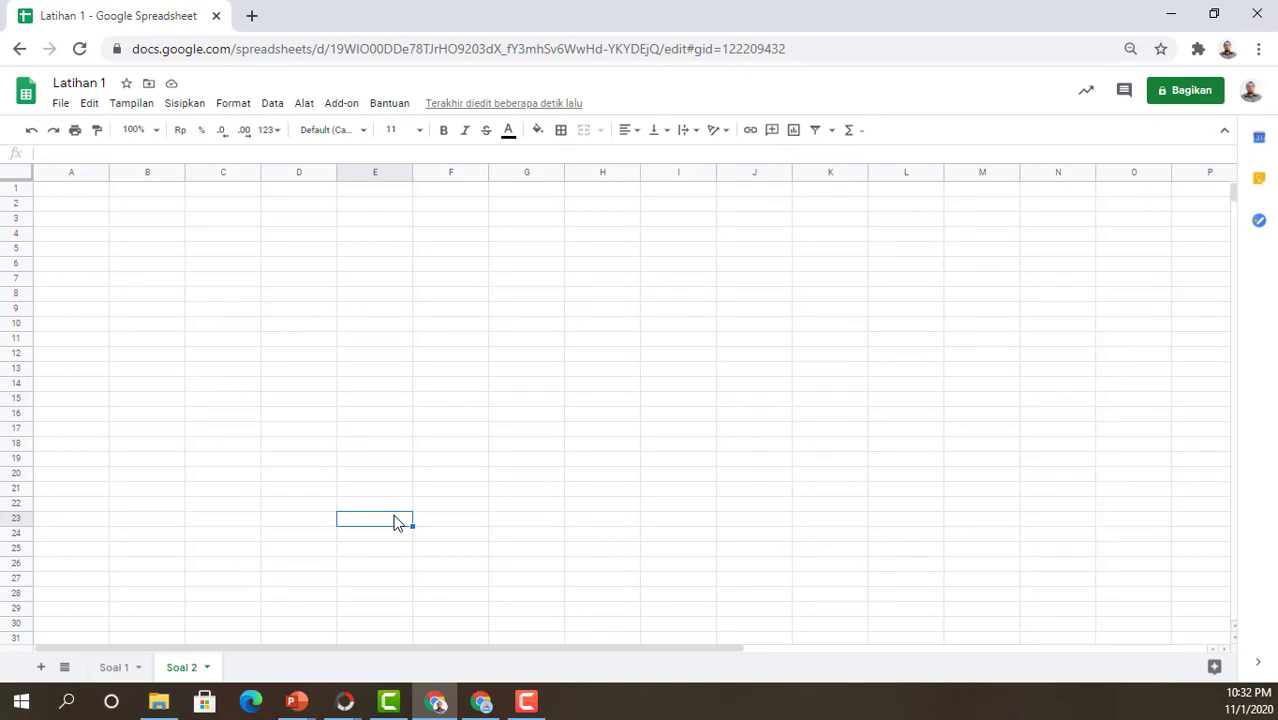
Merge B2:I2 and enter the title 'LATIHAN OPERASI MATEMATIKA'
{"action": "left_click_drag", "start_coordinate": [147, 202], "coordinate": [665, 207]}
{"action": "left_click", "coordinate": [600, 130]}
{"action": "left_click", "coordinate": [634, 156]}
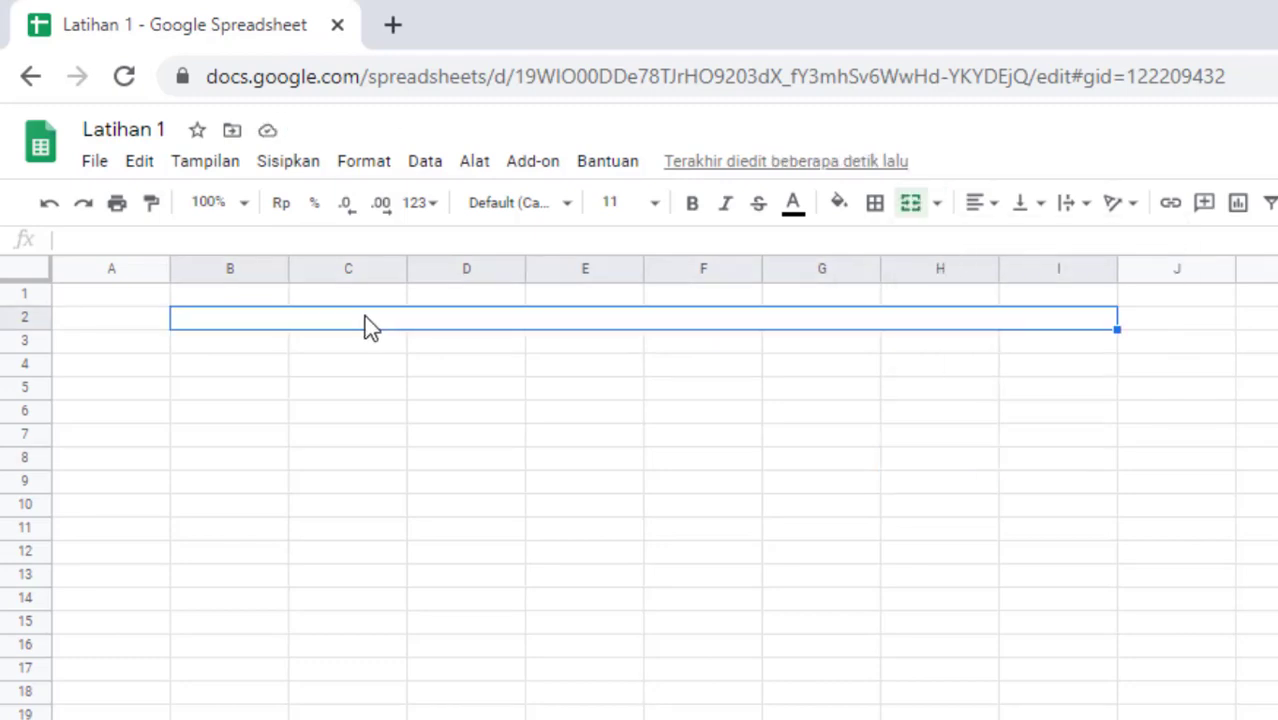
{"action": "type", "text": "LATIHAN OPERASI MATEMATIKA"}
{"action": "key", "text": "Return"}
Make the title bold, centred and size 18
{"action": "left_click", "coordinate": [365, 318]}
{"action": "left_click", "coordinate": [691, 202]}
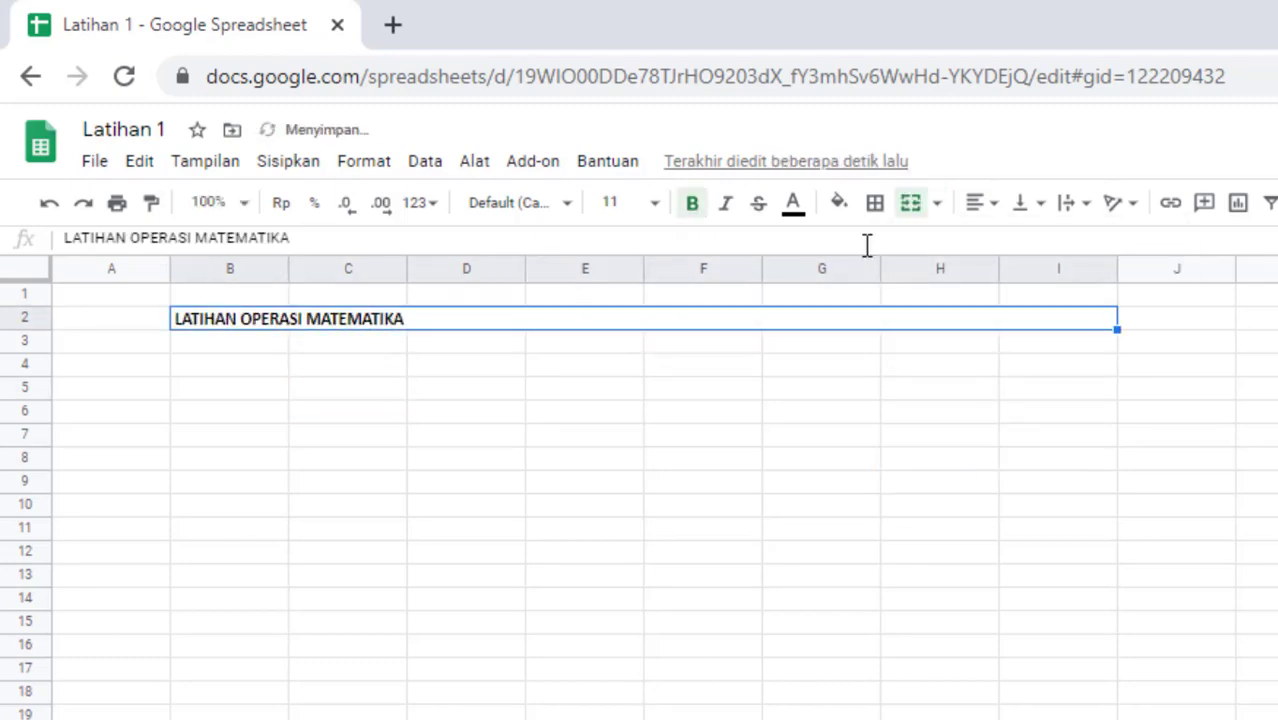
{"action": "left_click", "coordinate": [983, 202]}
{"action": "left_click", "coordinate": [1005, 236]}
{"action": "left_click", "coordinate": [630, 202]}
{"action": "left_click", "coordinate": [615, 455]}
Fill the title cell light blue with a thick outline border
{"action": "left_click", "coordinate": [840, 204]}
{"action": "left_click", "coordinate": [973, 391]}
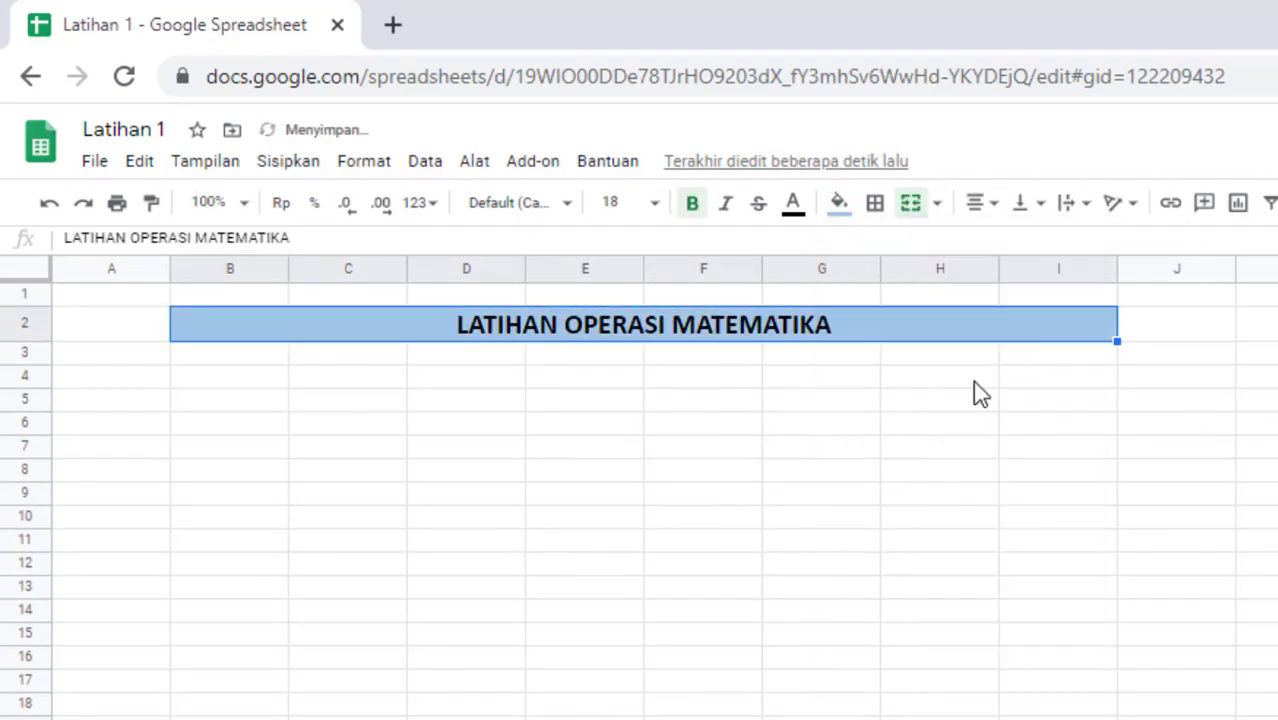
{"action": "left_click", "coordinate": [875, 203]}
{"action": "left_click", "coordinate": [1068, 250]}
{"action": "left_click", "coordinate": [1047, 277]}
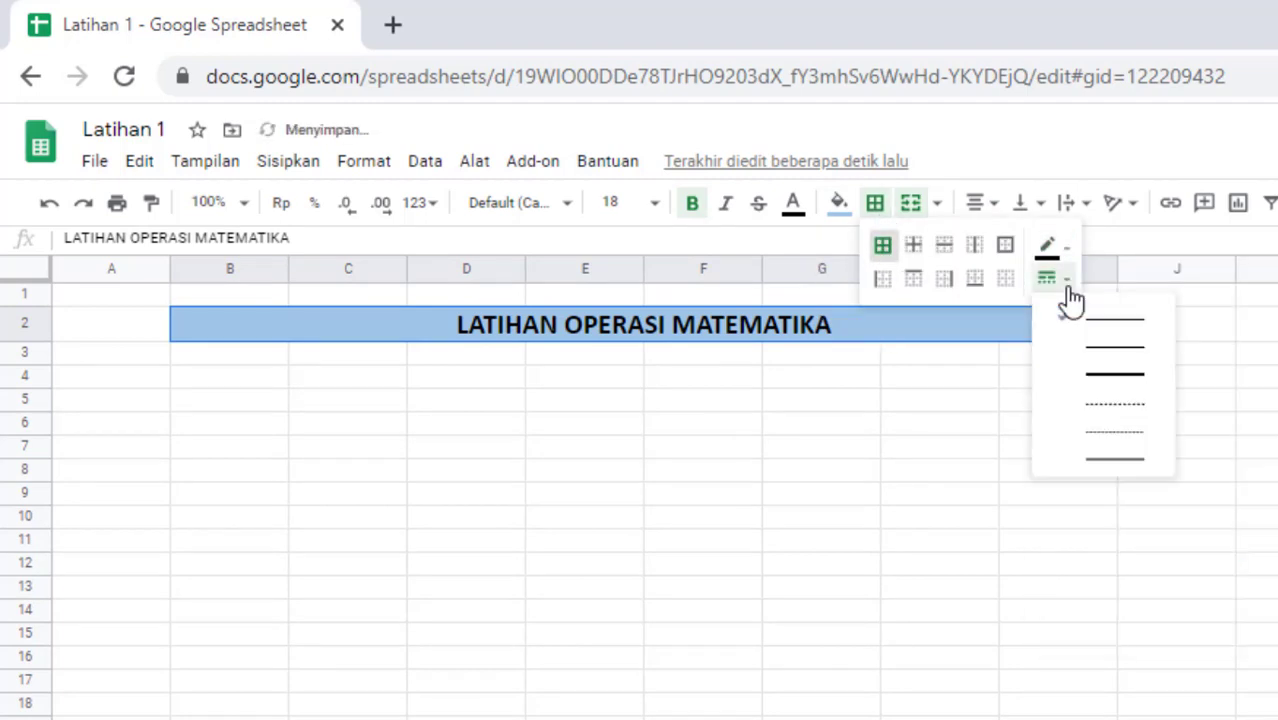
{"action": "left_click", "coordinate": [1084, 362]}
{"action": "left_click", "coordinate": [1058, 422]}
Draw borders around every cell of the table range B4:I10
{"action": "mouse_move", "coordinate": [229, 379]}
{"action": "left_mouse_down"}
{"action": "mouse_move", "coordinate": [1062, 402]}
{"action": "mouse_move", "coordinate": [1062, 520]}
{"action": "left_mouse_up"}
{"action": "left_click", "coordinate": [875, 203]}
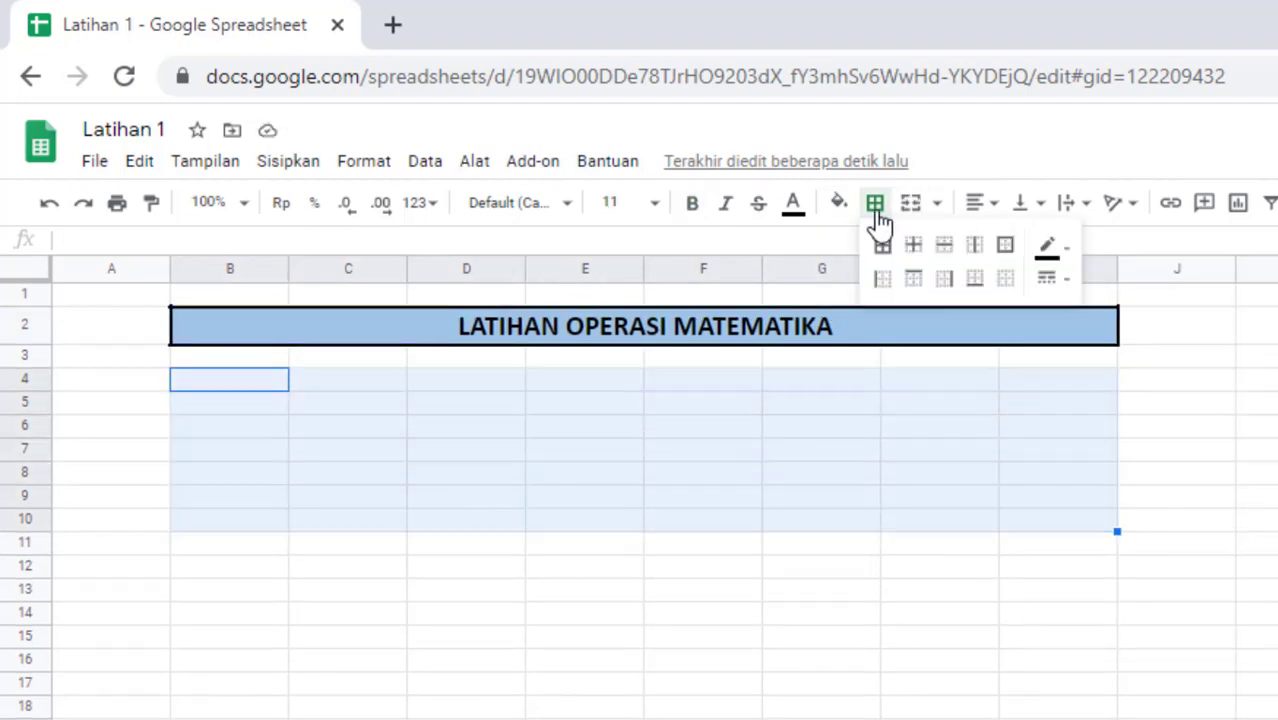
{"action": "left_click", "coordinate": [885, 245]}
{"action": "left_click", "coordinate": [1068, 250]}
{"action": "left_click", "coordinate": [1061, 322]}
{"action": "left_click", "coordinate": [1176, 519]}
Border B12:E13 and merge B12:D12 and B13:D13 row by row
{"action": "left_click_drag", "start_coordinate": [229, 565], "coordinate": [573, 598]}
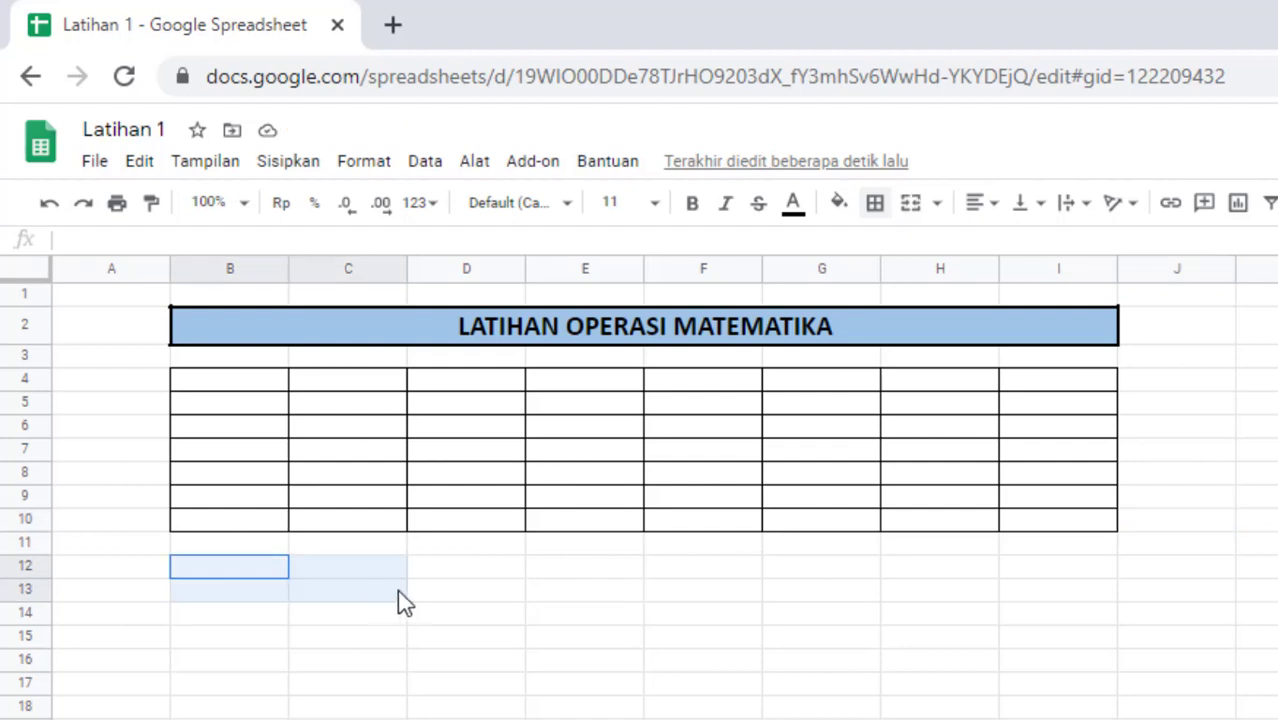
{"action": "left_click", "coordinate": [875, 203]}
{"action": "left_click", "coordinate": [885, 245]}
{"action": "left_click", "coordinate": [821, 716]}
{"action": "left_click_drag", "start_coordinate": [229, 565], "coordinate": [466, 588]}
{"action": "left_click", "coordinate": [937, 203]}
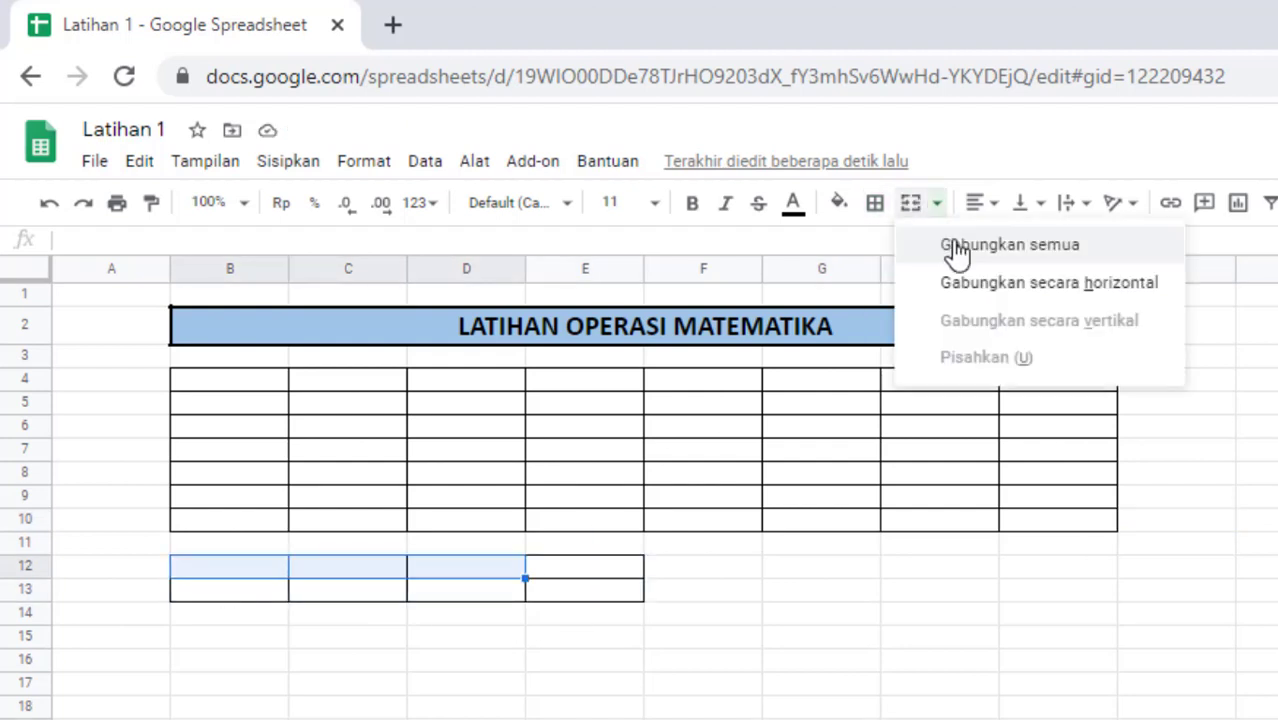
{"action": "left_click", "coordinate": [1013, 274]}
{"action": "left_click", "coordinate": [229, 379]}
Enter the headers X, Y, Z and X:Z in row 4
{"action": "type", "text": "x"}
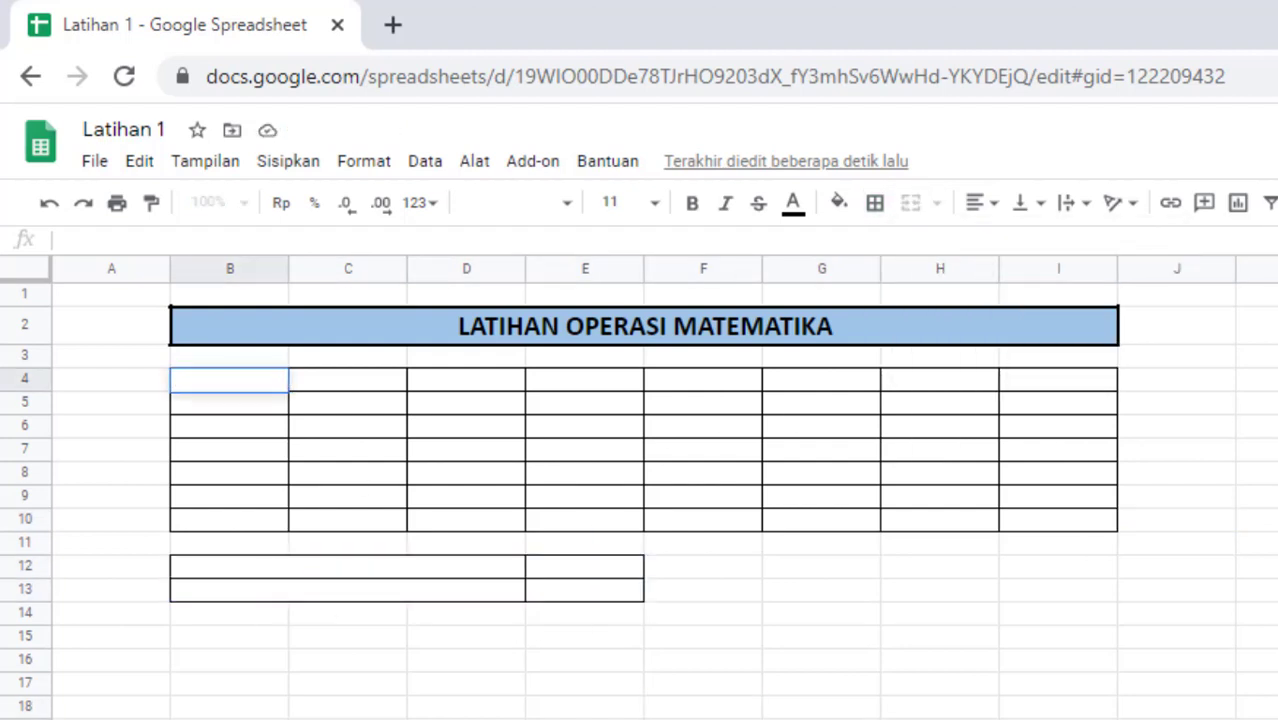
{"action": "key", "text": "Tab"}
{"action": "type", "text": "y"}
{"action": "key", "text": "Tab"}
{"action": "key", "text": "Home"}
{"action": "key", "text": "Right"}
{"action": "key", "text": "Right"}
{"action": "type", "text": "Y\tZ\t"}
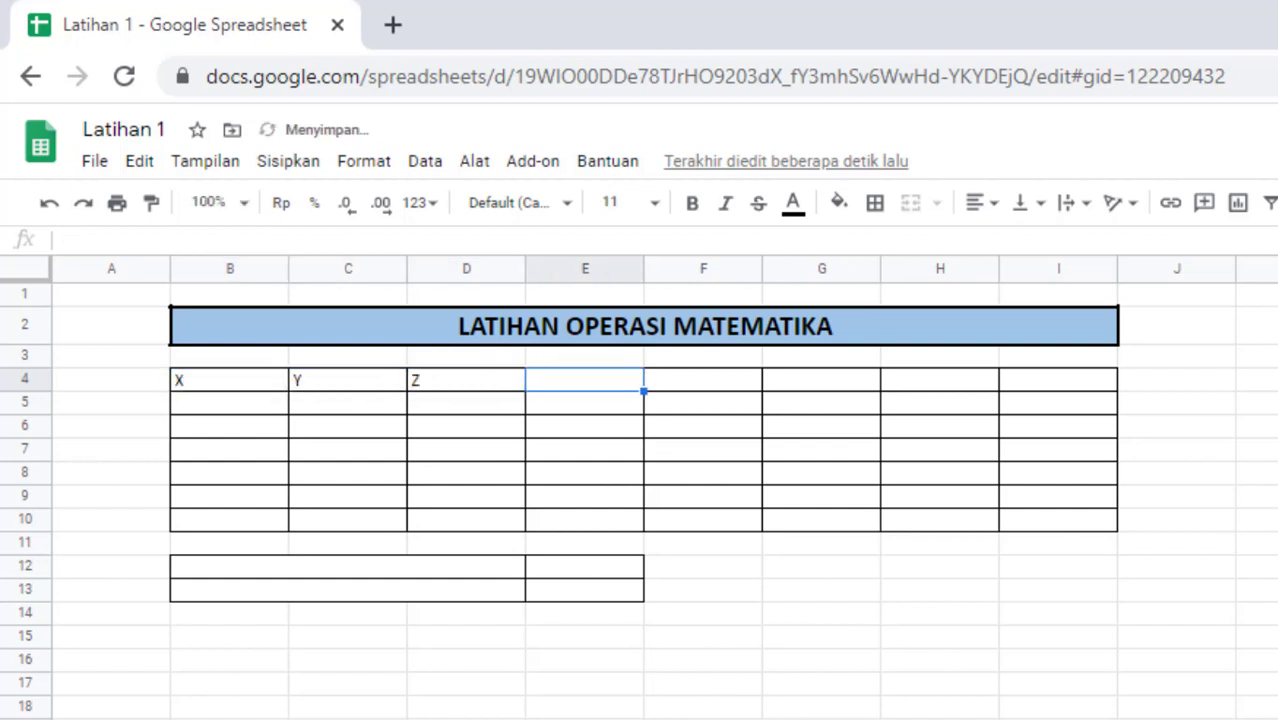
{"action": "type", "text": "X:Z"}
{"action": "key", "text": "Tab"}
Add headers Y2, YxZ, Y2+Z2 and (X+Z)-(Z2-5), correcting z2 to Z2
{"action": "type", "text": "Y2"}
{"action": "key", "text": "Tab"}
{"action": "type", "text": "Y"}
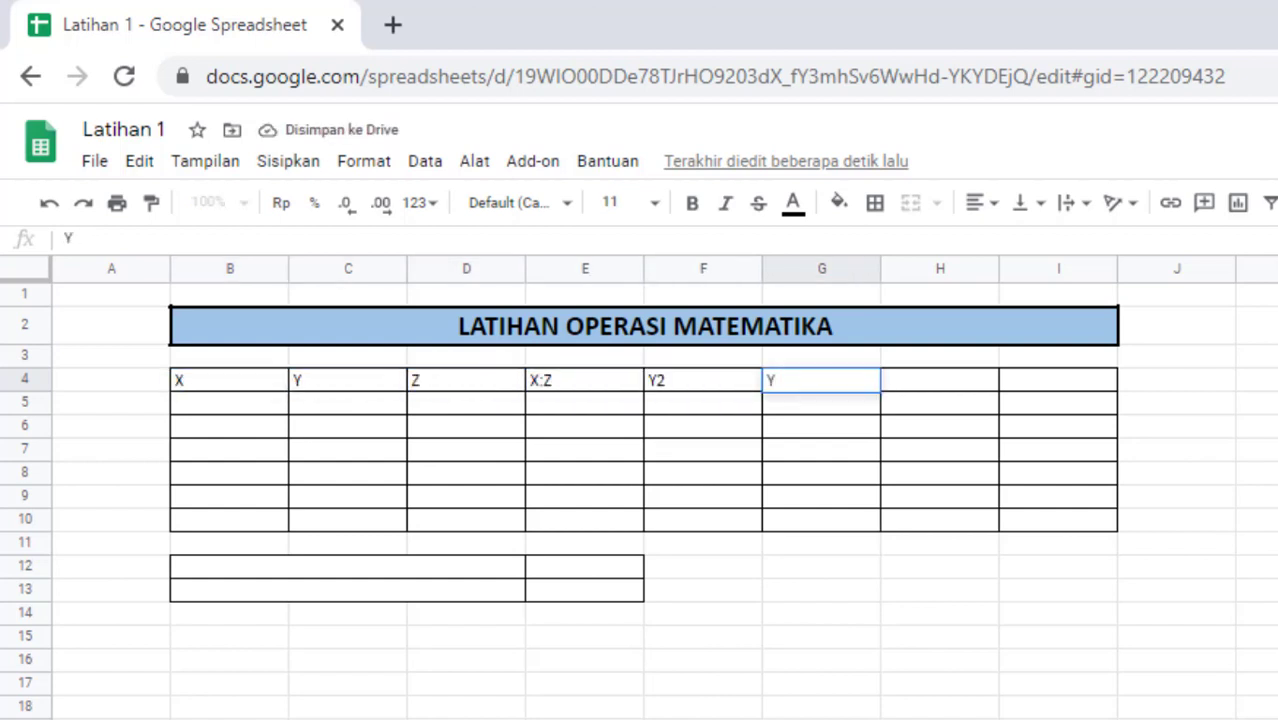
{"action": "type", "text": "xZ"}
{"action": "key", "text": "Tab"}
{"action": "type", "text": "Y2"}
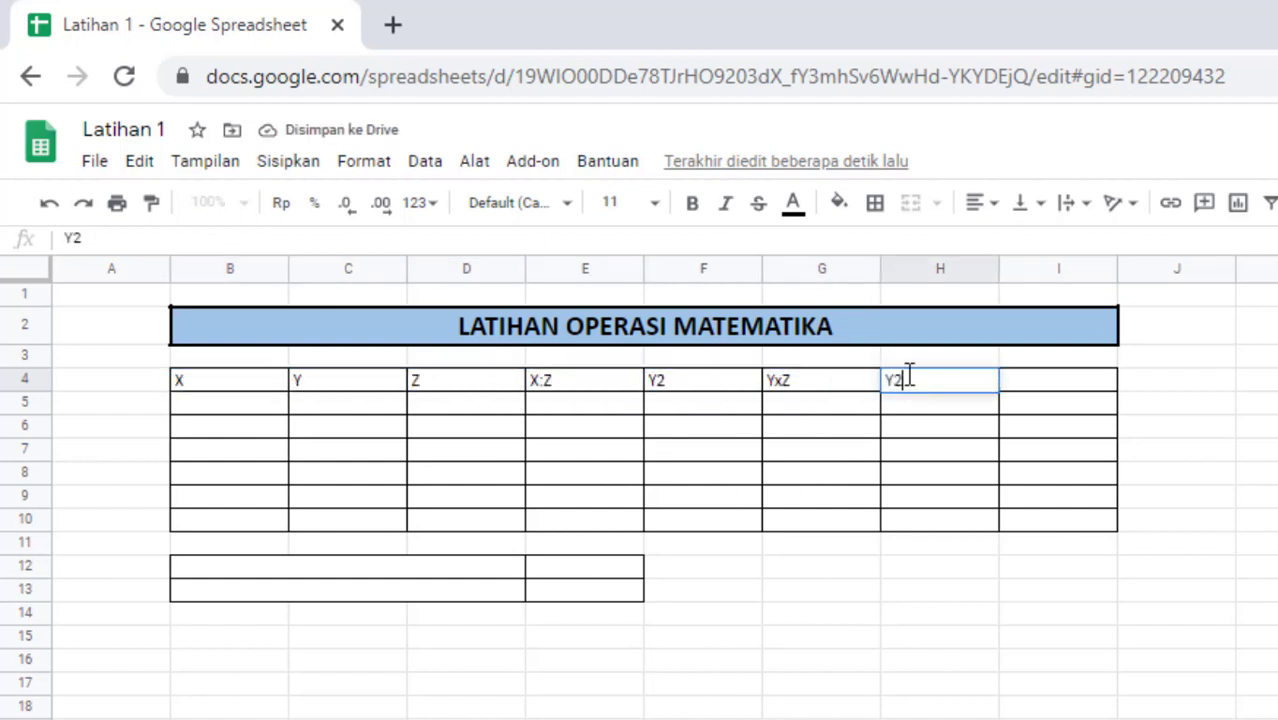
{"action": "type", "text": "+Z2"}
{"action": "key", "text": "Tab"}
{"action": "type", "text": "(X+Z)"}
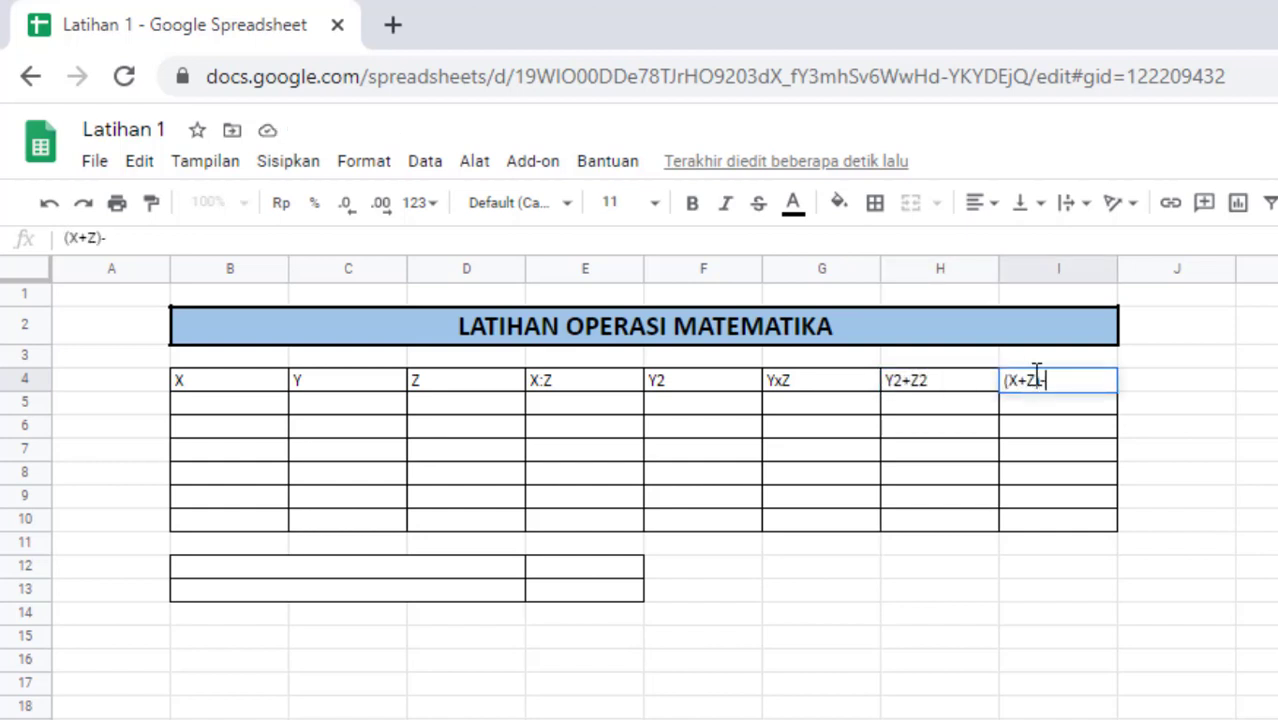
{"action": "type", "text": "-(z2-5)"}
{"action": "double_click", "coordinate": [1056, 380]}
{"action": "type", "text": "Z2"}
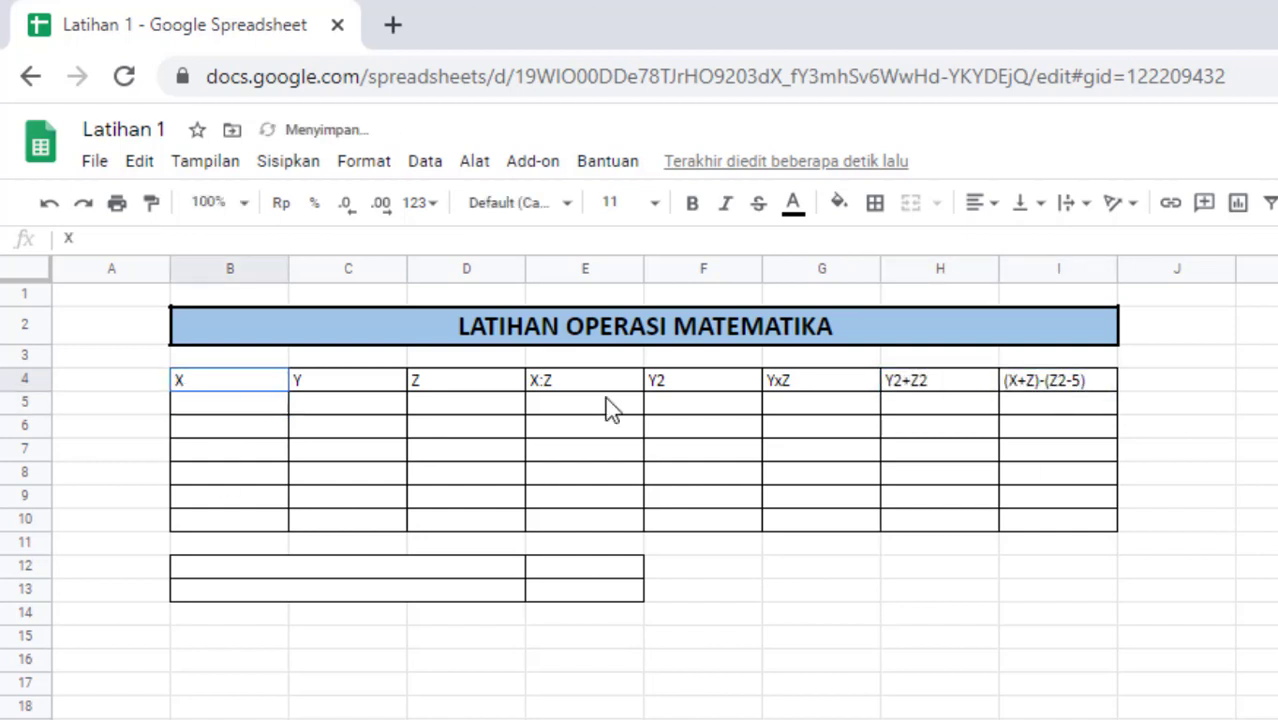
Make the header row B4:I4 bold and centred
{"action": "left_click_drag", "start_coordinate": [230, 380], "coordinate": [1058, 380]}
{"action": "key", "text": "ctrl+shift+e"}
{"action": "left_click", "coordinate": [692, 203]}
{"action": "left_click", "coordinate": [620, 203]}
Set the header row to size 12 with a yellow-orange fill
{"action": "left_click", "coordinate": [618, 470]}
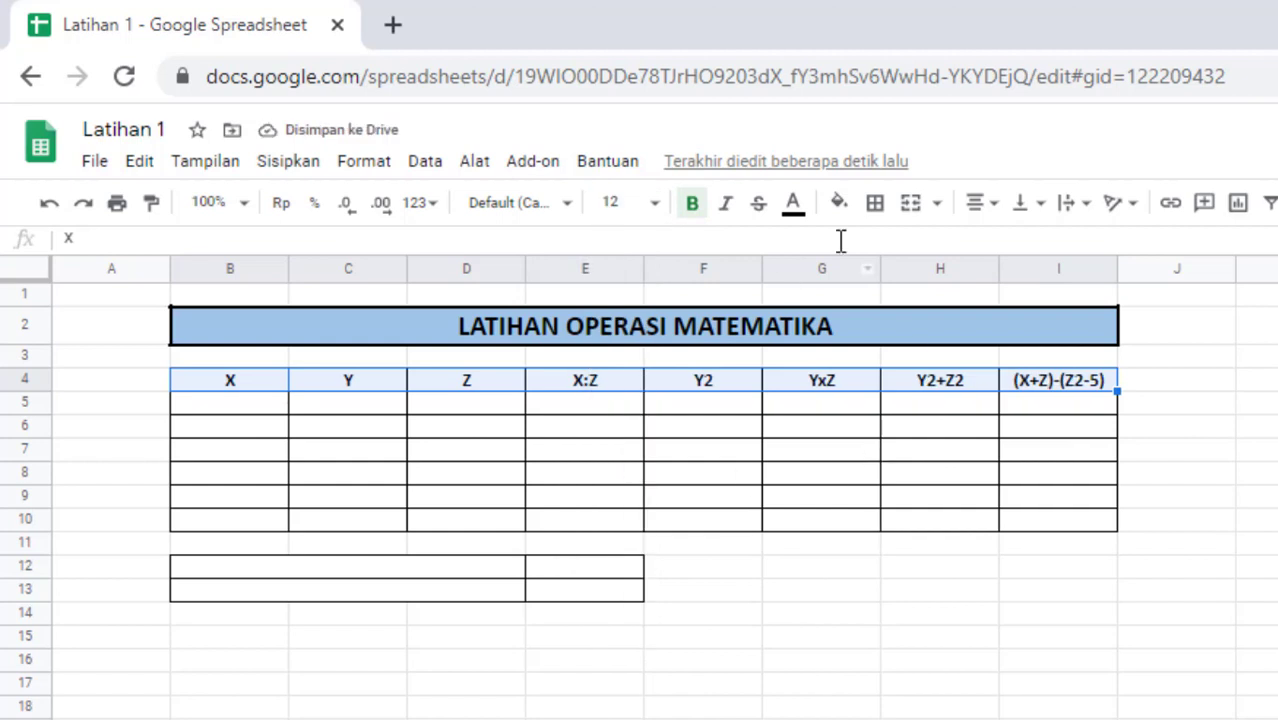
{"action": "left_click", "coordinate": [839, 203]}
{"action": "left_click", "coordinate": [927, 428]}
{"action": "left_click", "coordinate": [940, 635]}
Enter X (10,14,15,6,78,21), Y (34,28,10,9,45,23), Z (15–20) values, centred
{"action": "left_click", "coordinate": [230, 403]}
{"action": "type", "text": "10 14"}
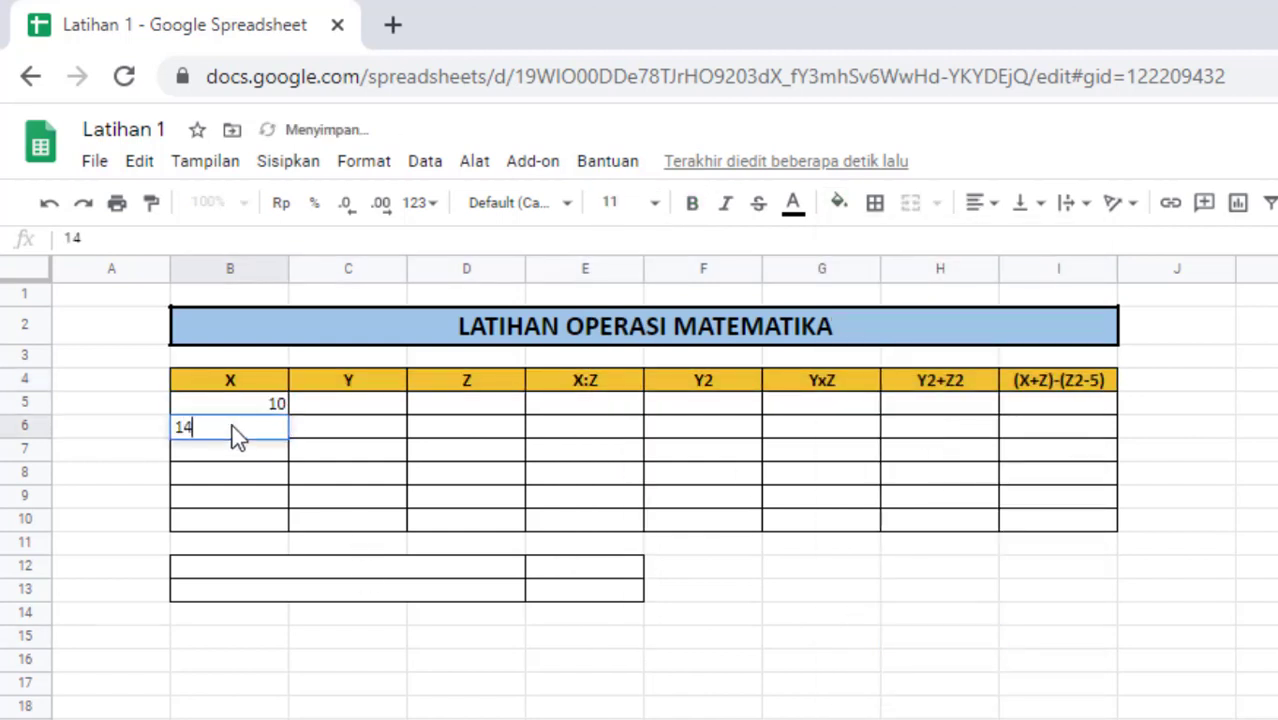
{"action": "type", "text": " 15 6 78 21"}
{"action": "left_click", "coordinate": [339, 408]}
{"action": "type", "text": "34 28 "}
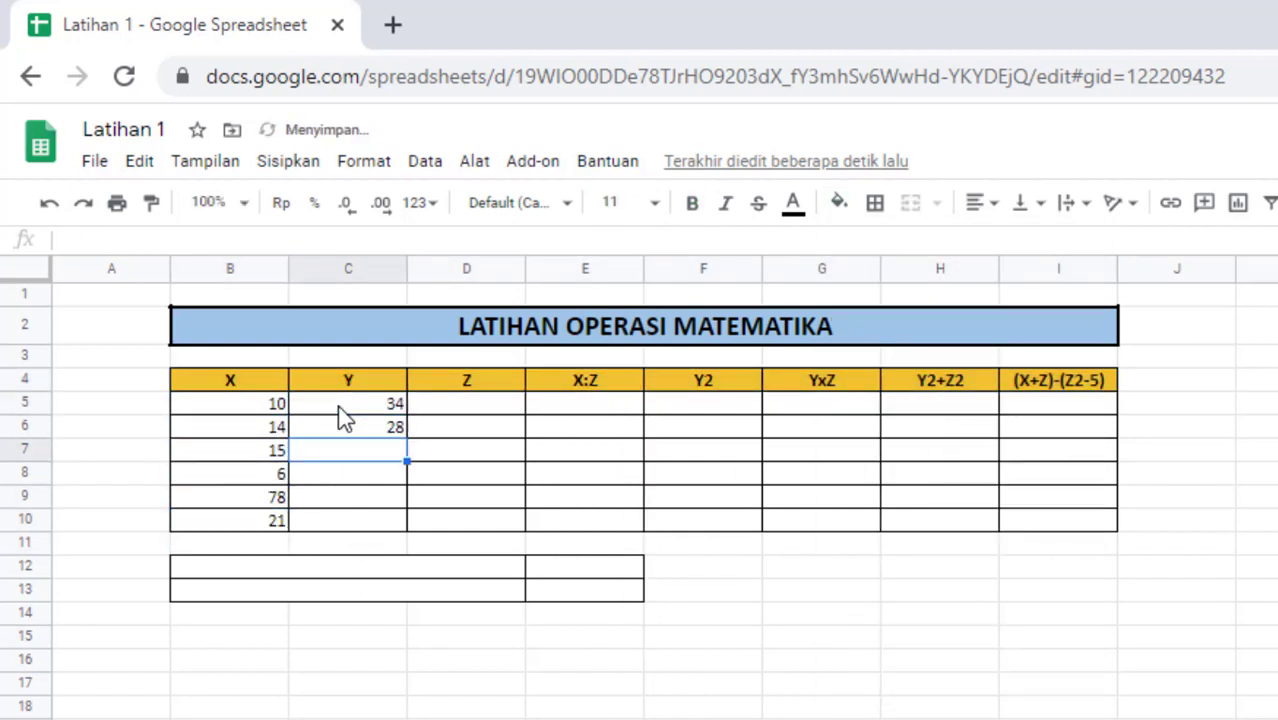
{"action": "type", "text": "10 9 45 23"}
{"action": "left_click", "coordinate": [460, 405]}
{"action": "type", "text": "15 16"}
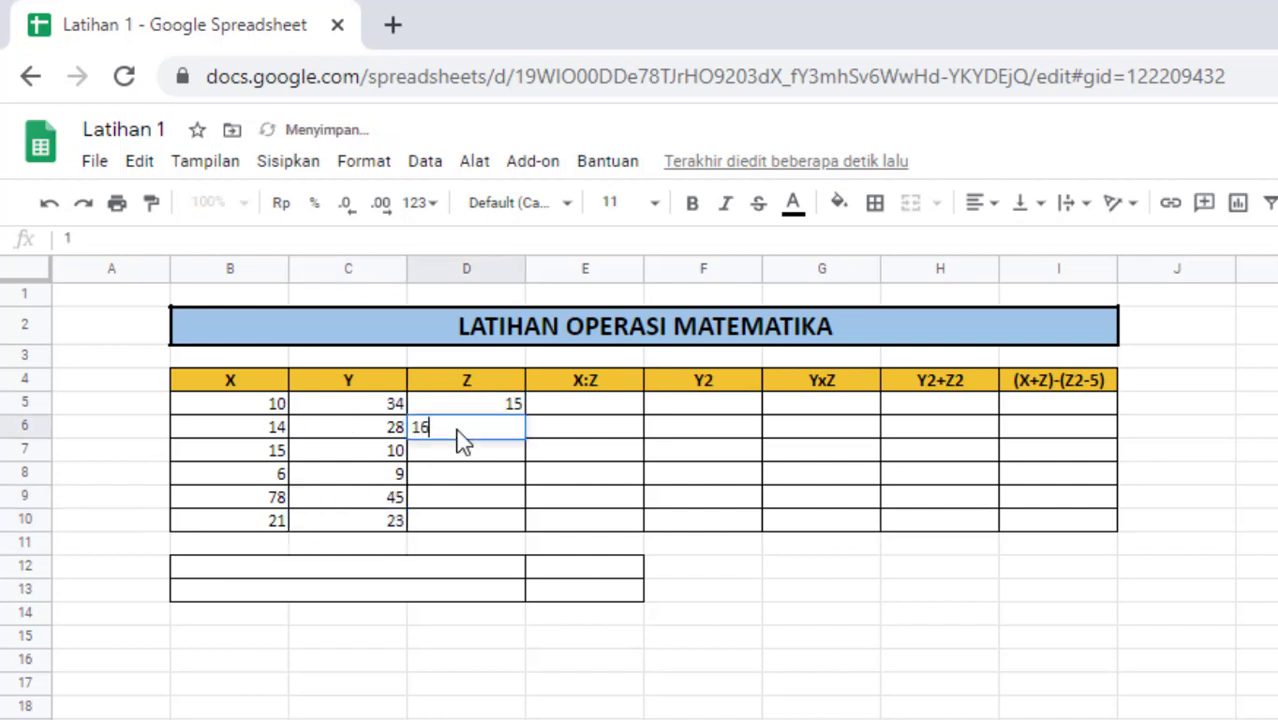
{"action": "type", "text": " 17 18 19 20"}
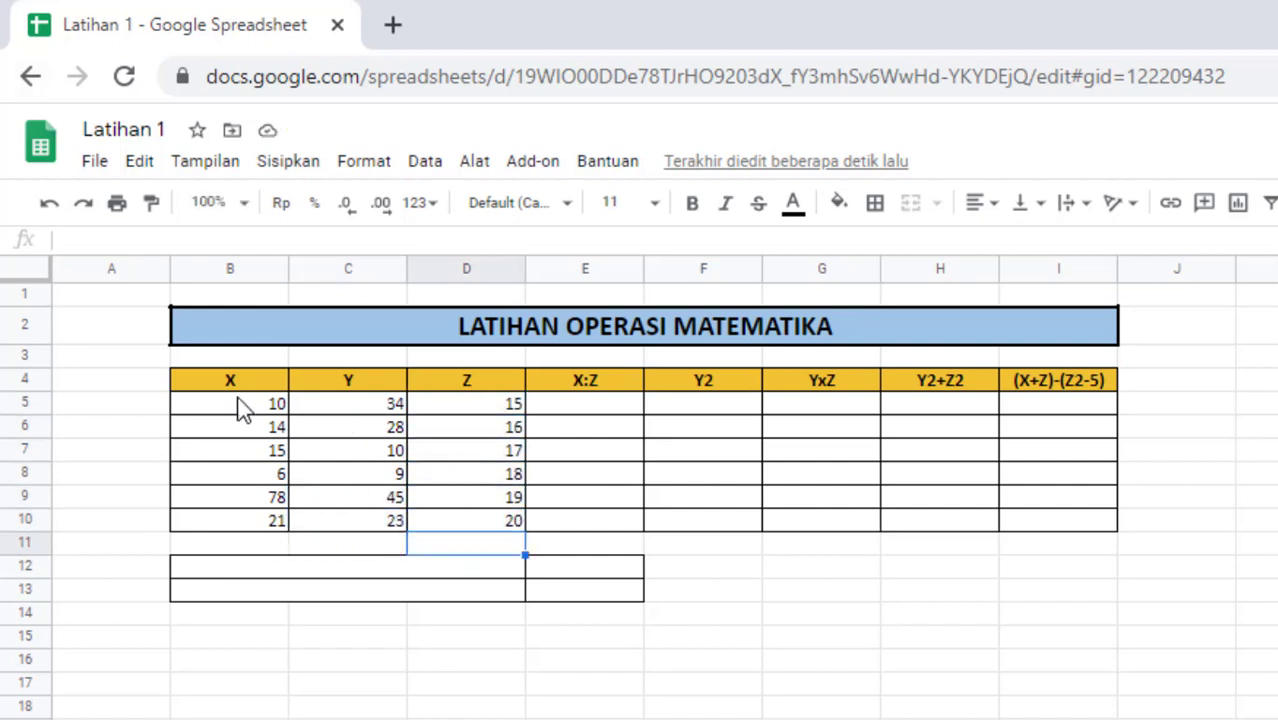
{"action": "left_click_drag", "start_coordinate": [245, 408], "coordinate": [466, 520]}
{"action": "left_click", "coordinate": [980, 202]}
{"action": "left_click", "coordinate": [1004, 240]}
Type the labels 'Angka Terkecil di kolom X' and 'Angka Terbesar di kolom Z' in B12 and B13
{"action": "left_click", "coordinate": [419, 568]}
{"action": "type", "text": "aNGKA"}
{"action": "key", "text": "BackSpace"}
{"action": "key", "text": "BackSpace"}
{"action": "key", "text": "BackSpace"}
{"action": "type", "text": "Angka T"}
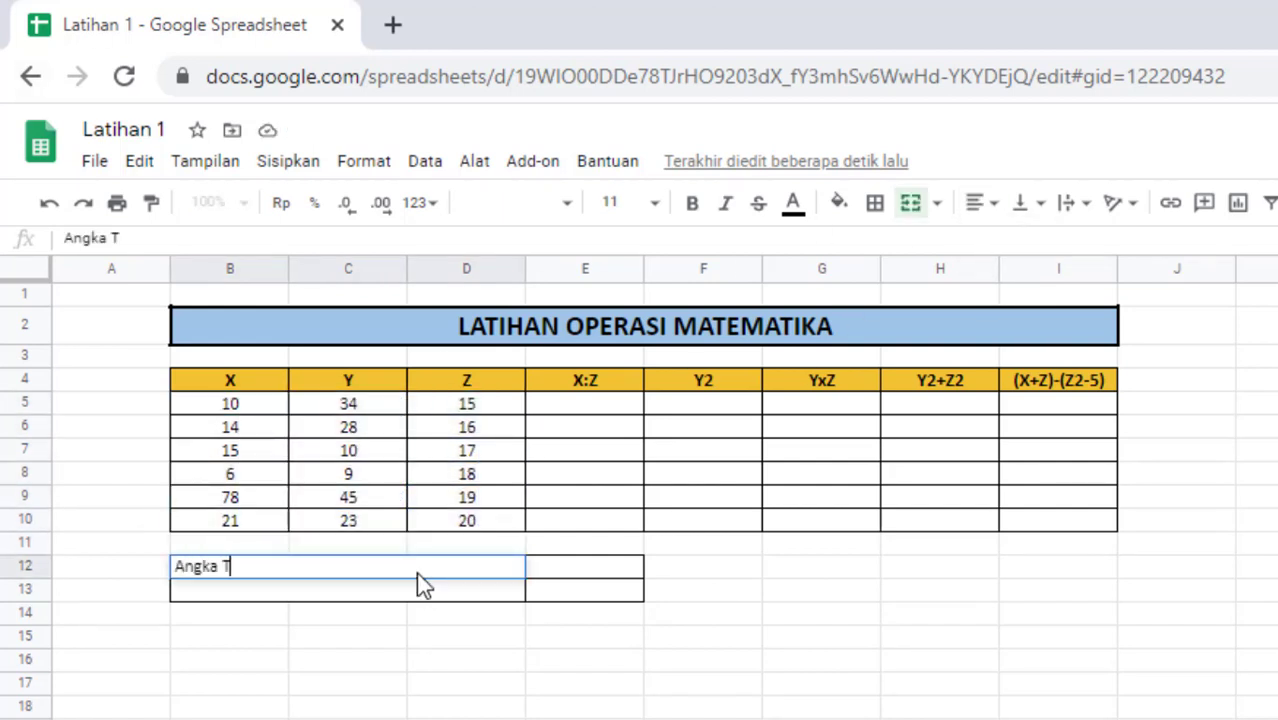
{"action": "type", "text": "erkecil di kolom X Angka Terbe"}
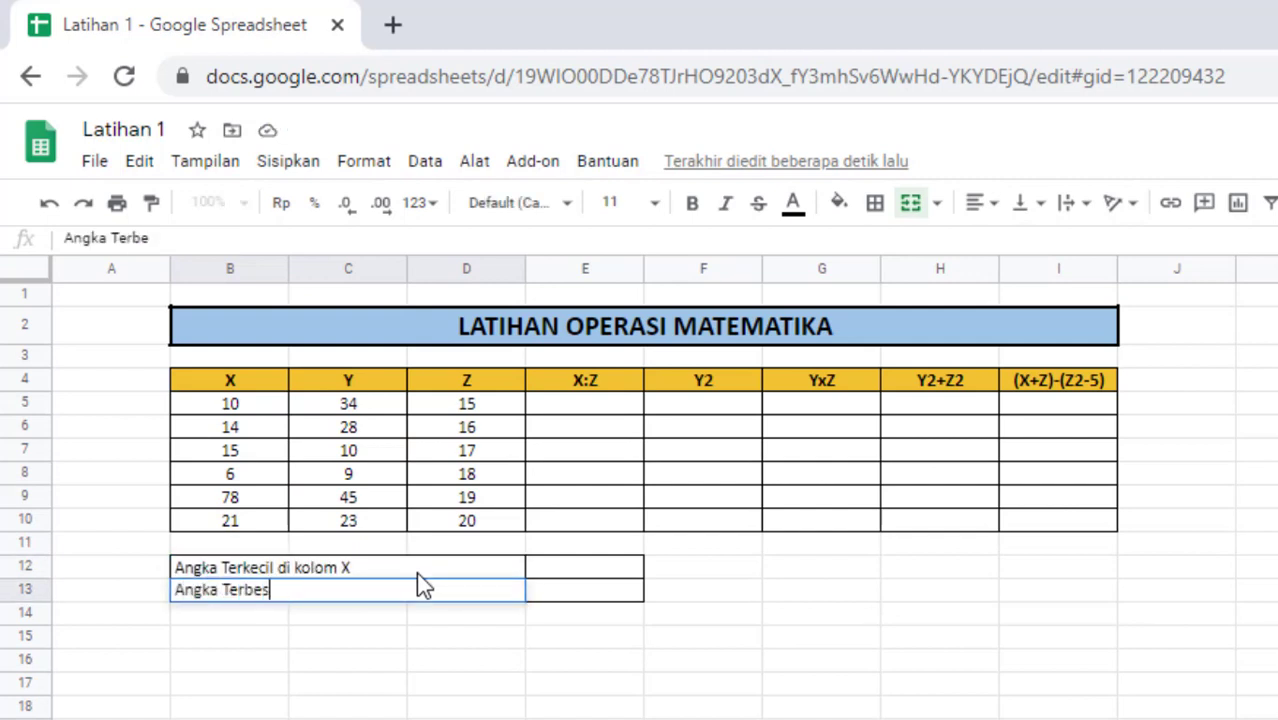
{"action": "type", "text": "sar di kolom Z"}
{"action": "key", "text": "Return"}
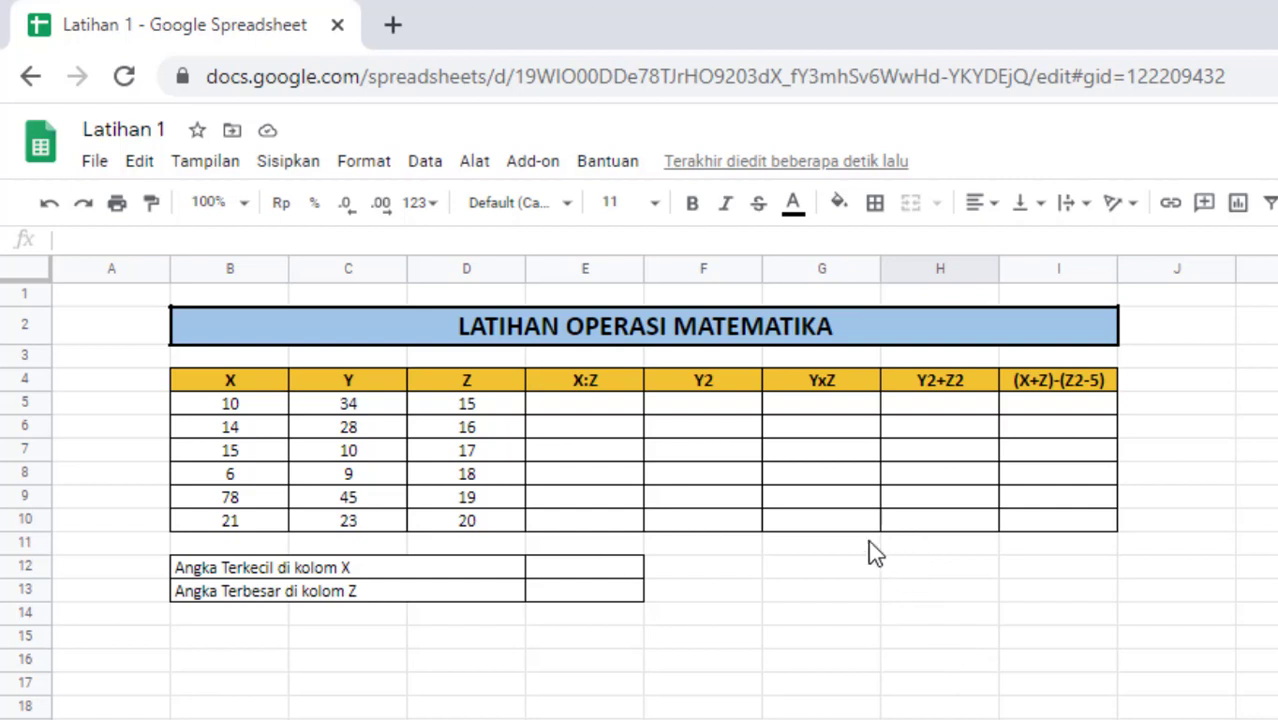
Compute X:Z in E5 with =B5/D5
{"action": "left_click", "coordinate": [603, 414]}
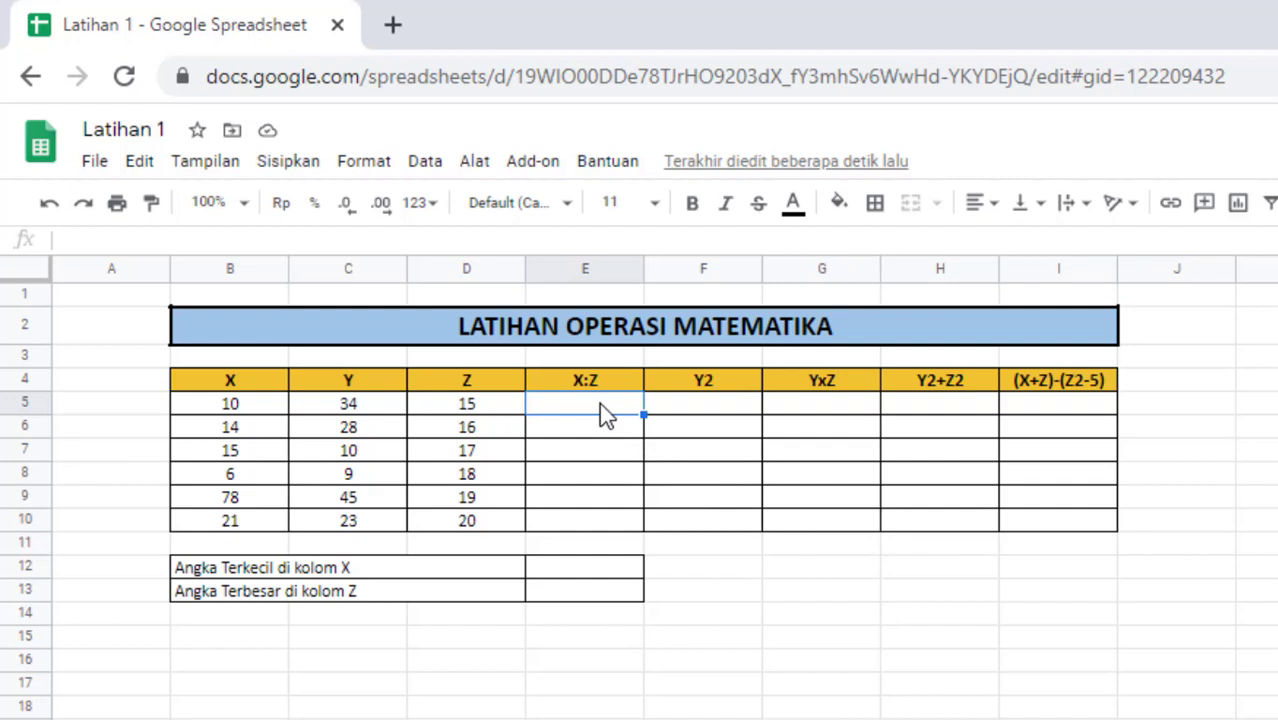
{"action": "type", "text": "="}
{"action": "left_click", "coordinate": [248, 410]}
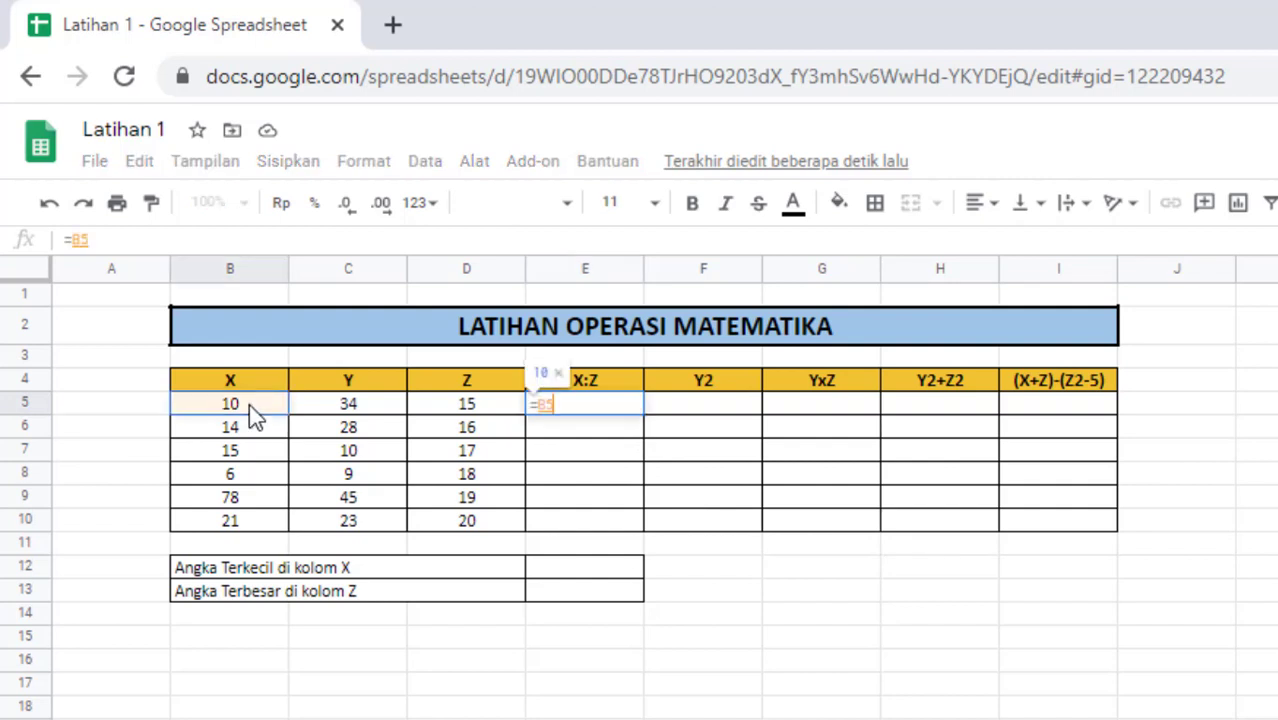
{"action": "type", "text": "/"}
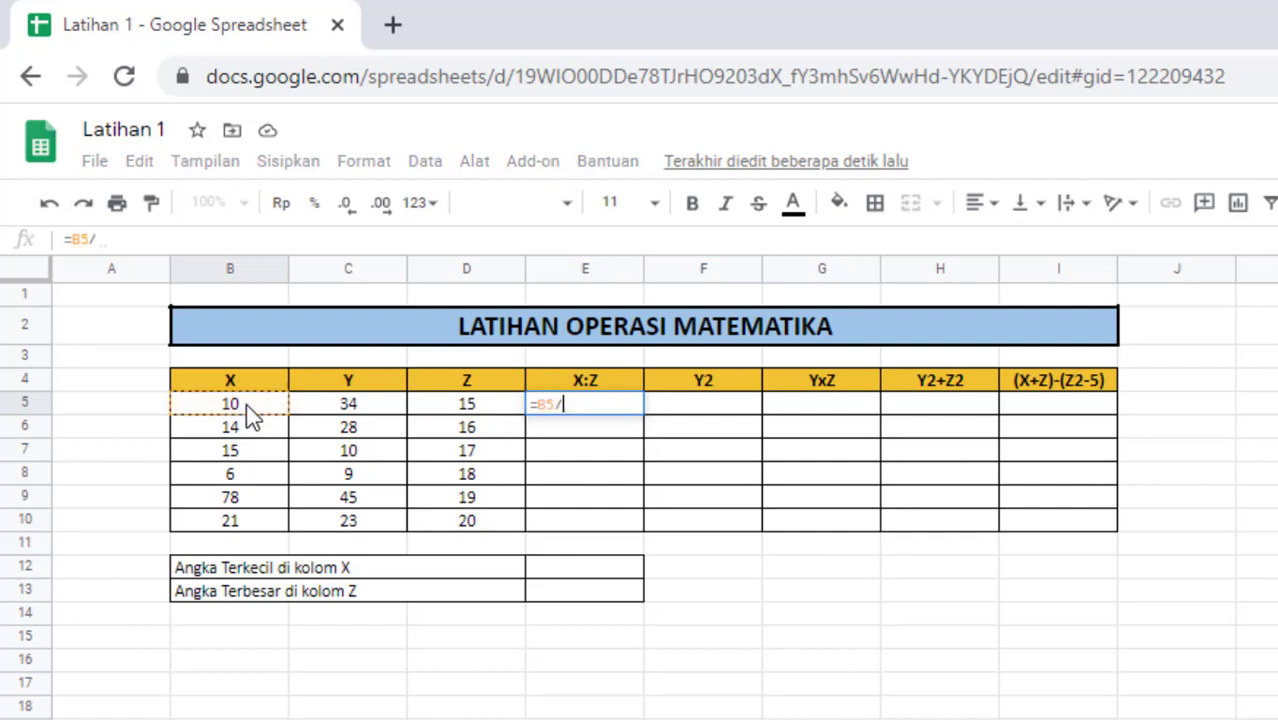
{"action": "left_click", "coordinate": [478, 410]}
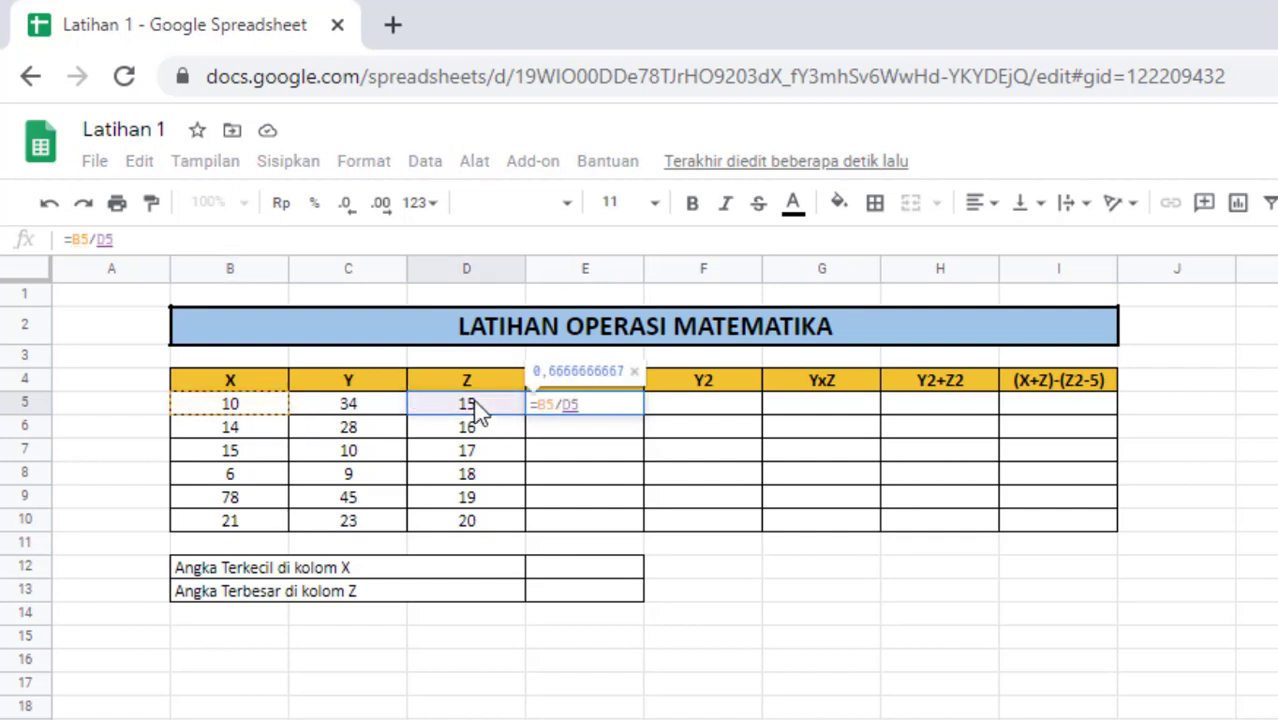
{"action": "key", "text": "Return"}
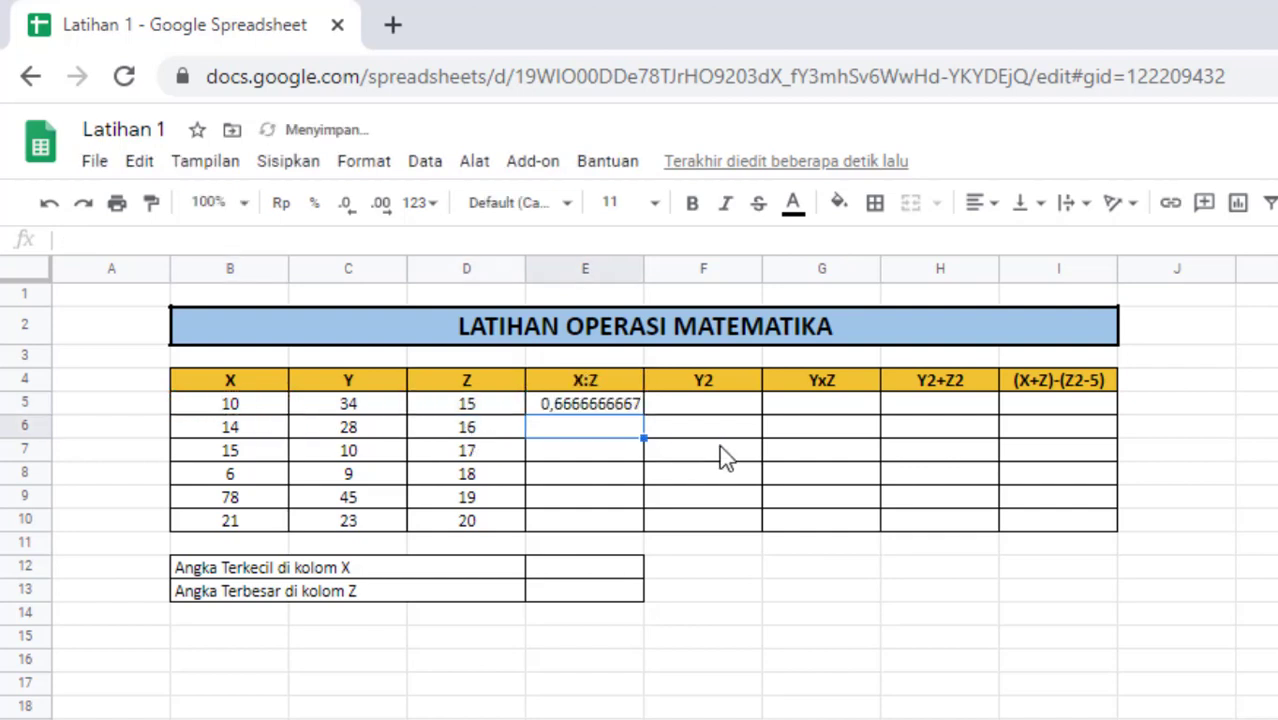
Compute Y2 in F5 as C5 squared, giving 1156
{"action": "left_click", "coordinate": [721, 415]}
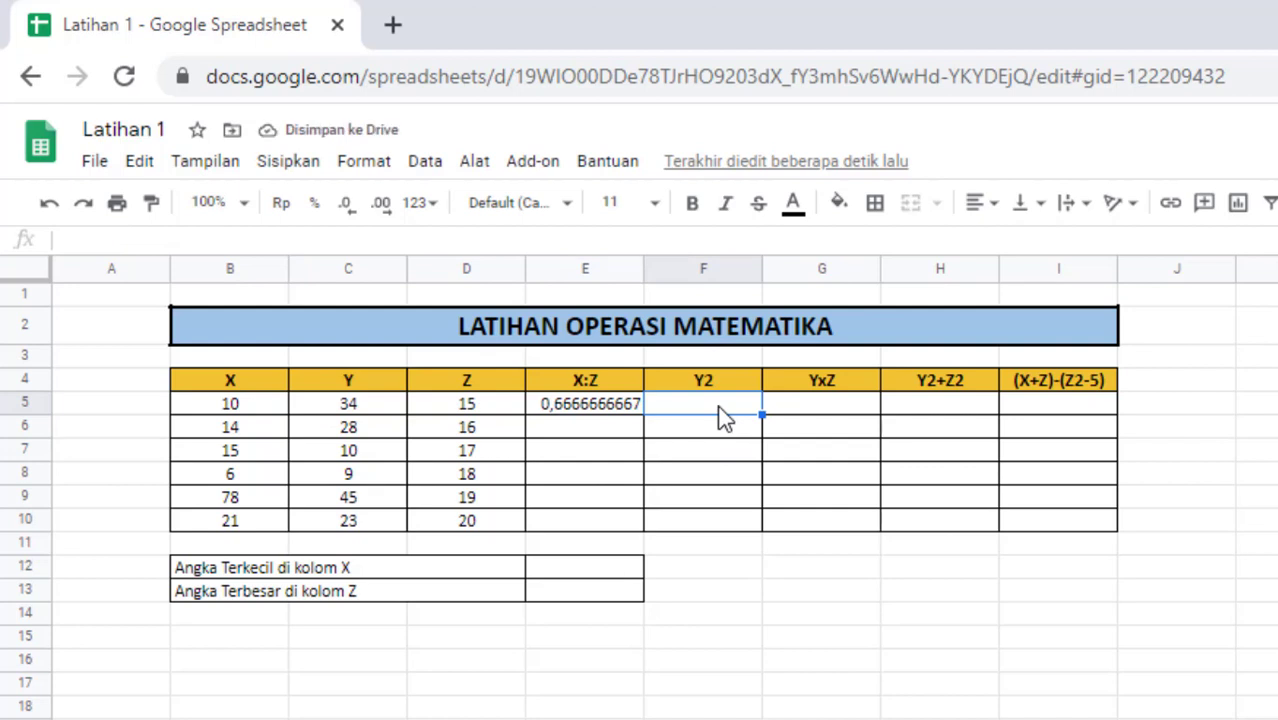
{"action": "type", "text": "="}
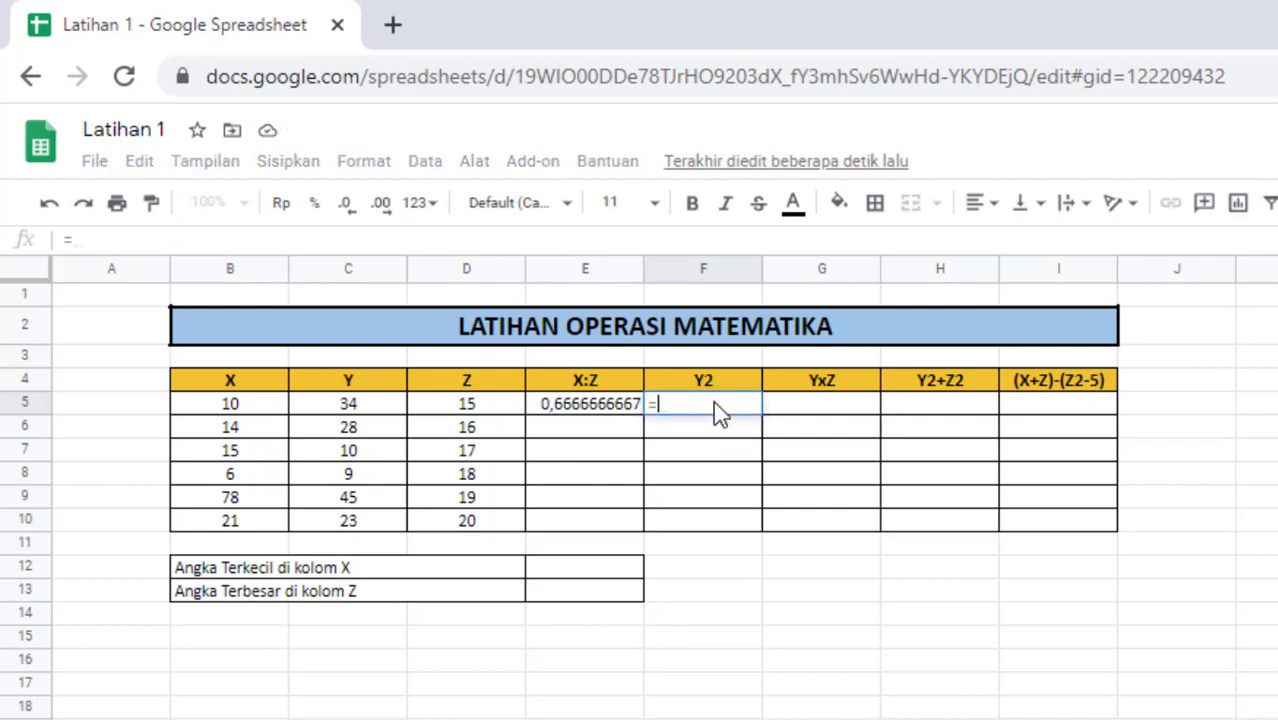
{"action": "left_click", "coordinate": [356, 412]}
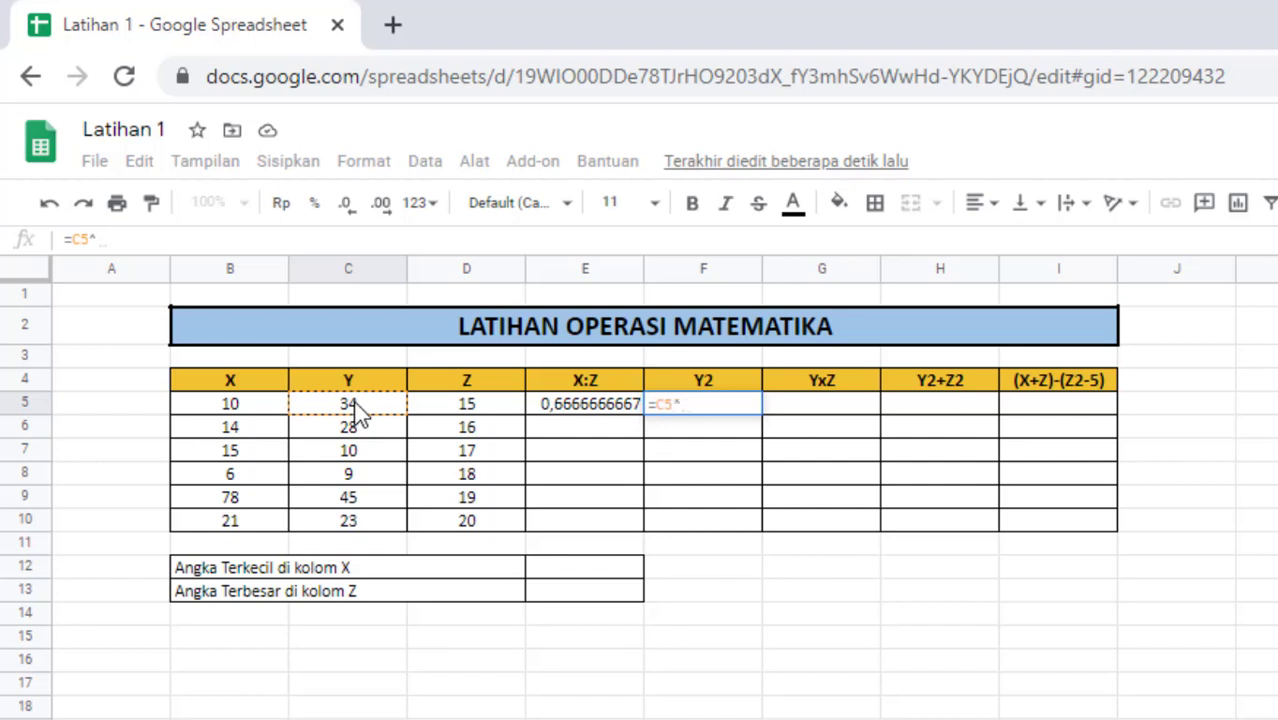
{"action": "type", "text": "2"}
{"action": "key", "text": "Return"}
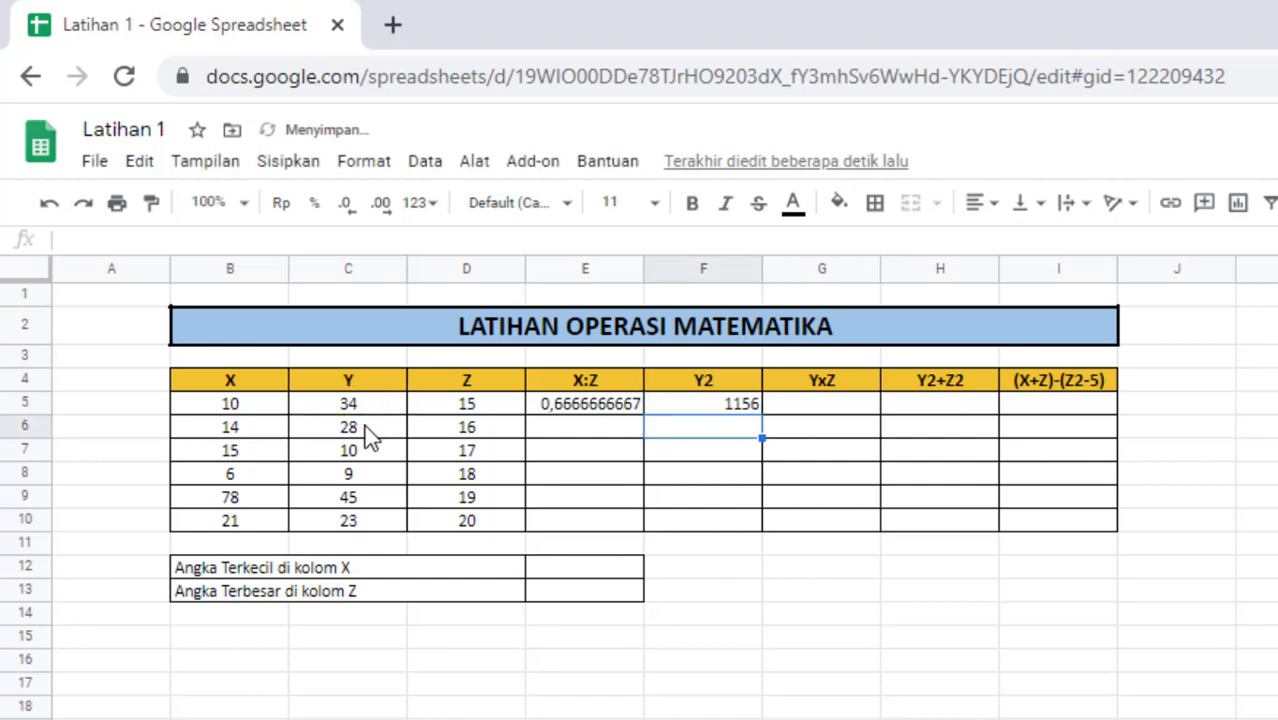
Compute YxZ in G5 with =C5*D5, giving 510
{"action": "left_click", "coordinate": [815, 410]}
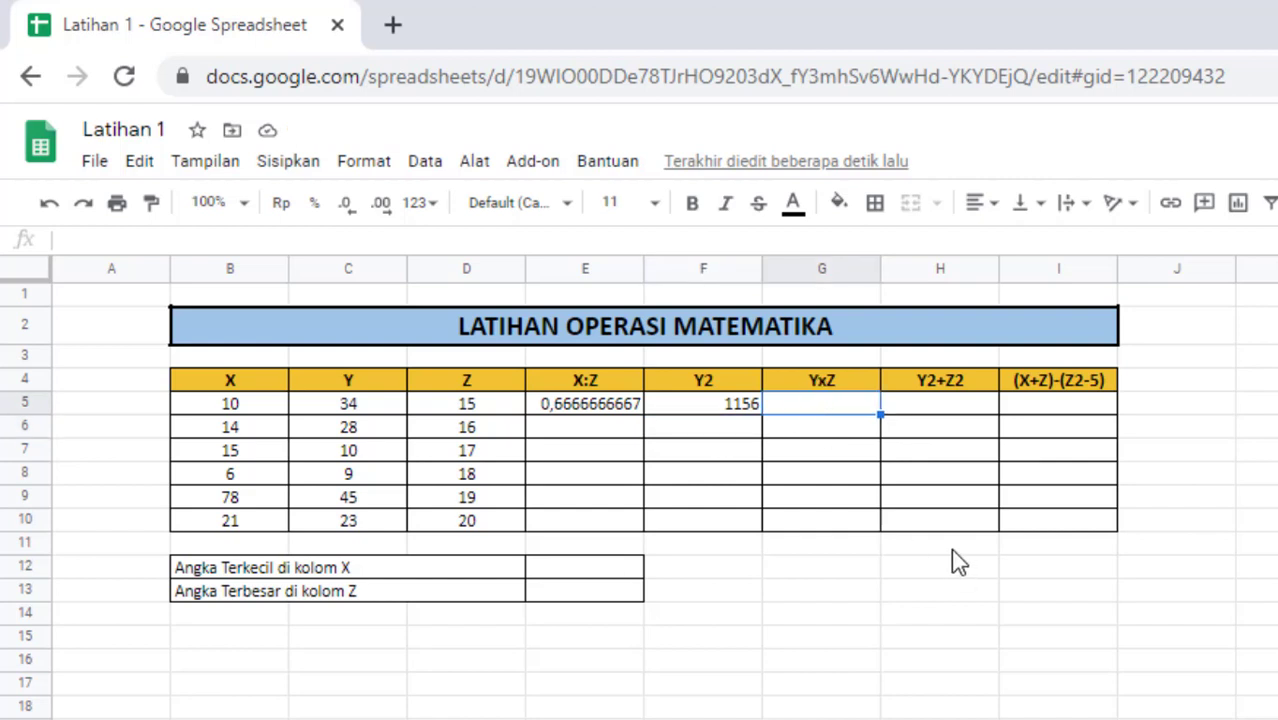
{"action": "type", "text": "="}
{"action": "left_click", "coordinate": [348, 406]}
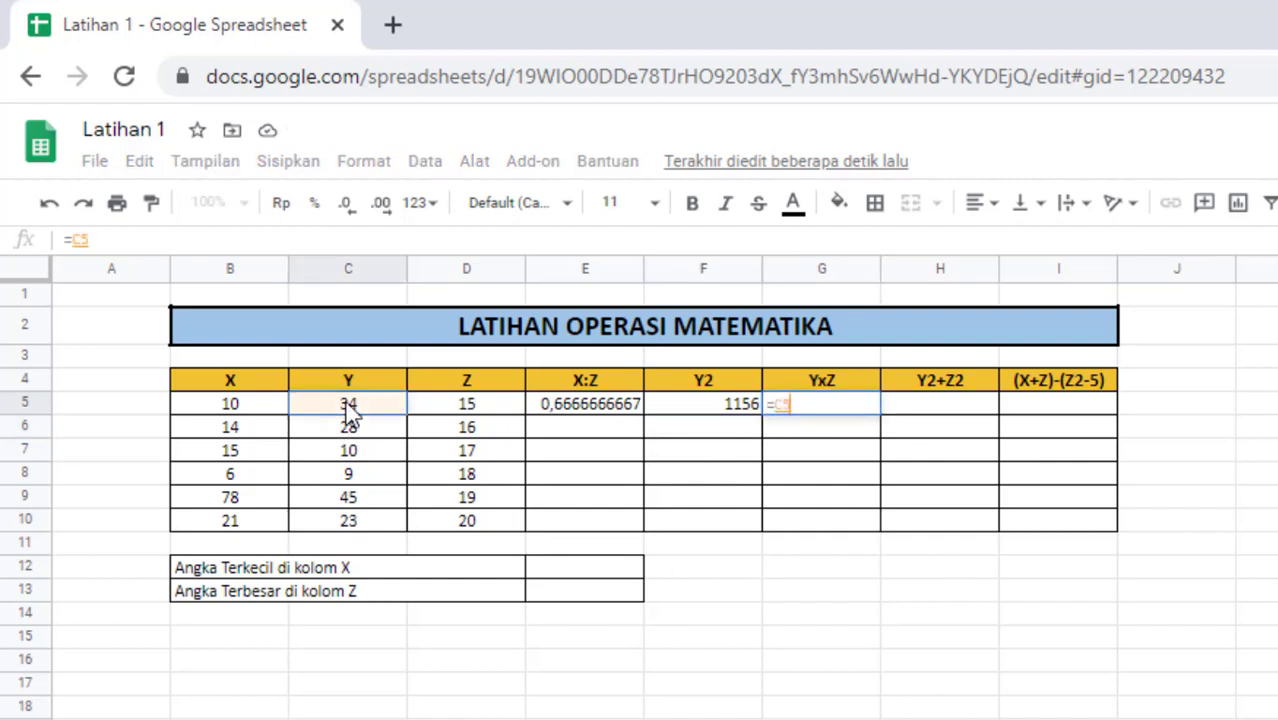
{"action": "type", "text": "*"}
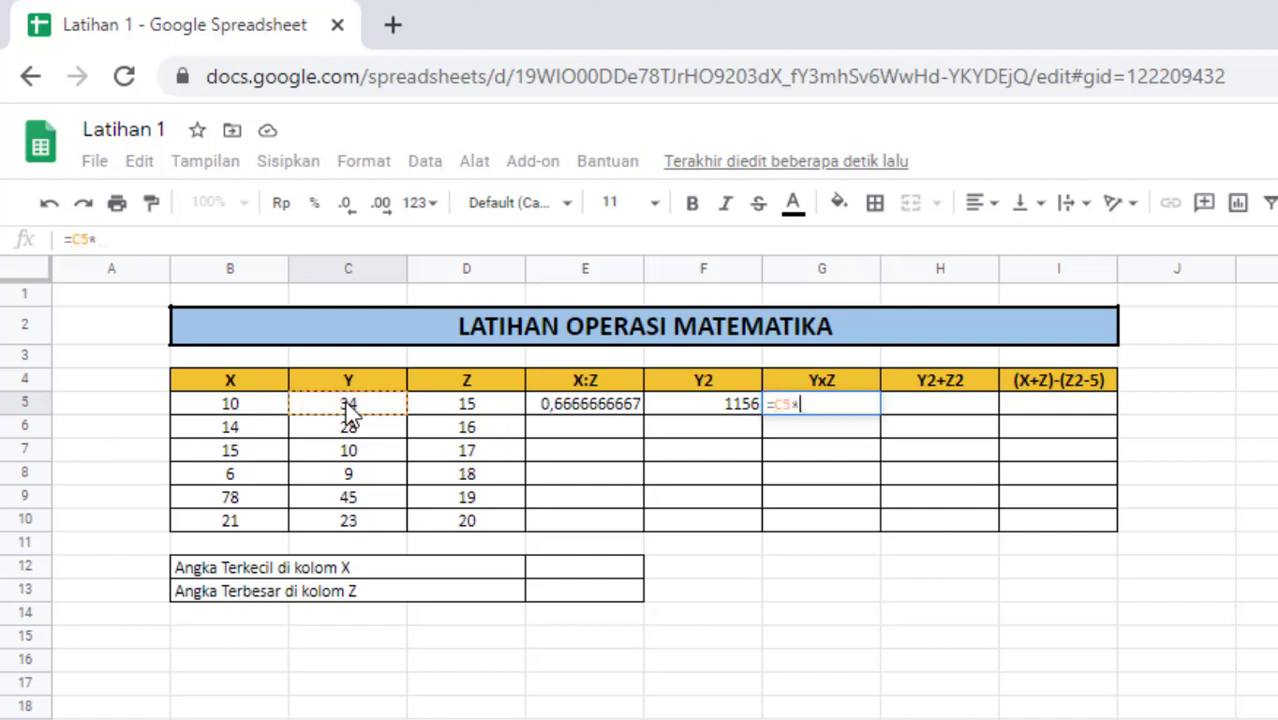
{"action": "left_click", "coordinate": [470, 408]}
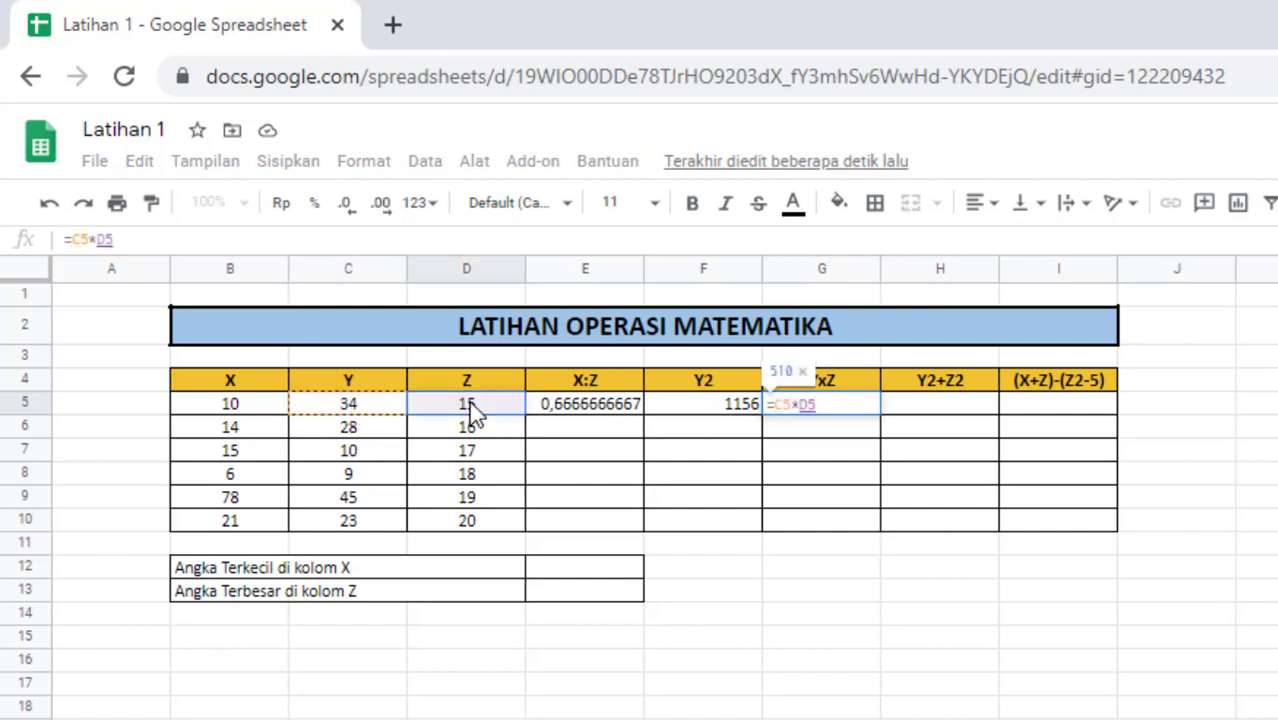
{"action": "key", "text": "Return"}
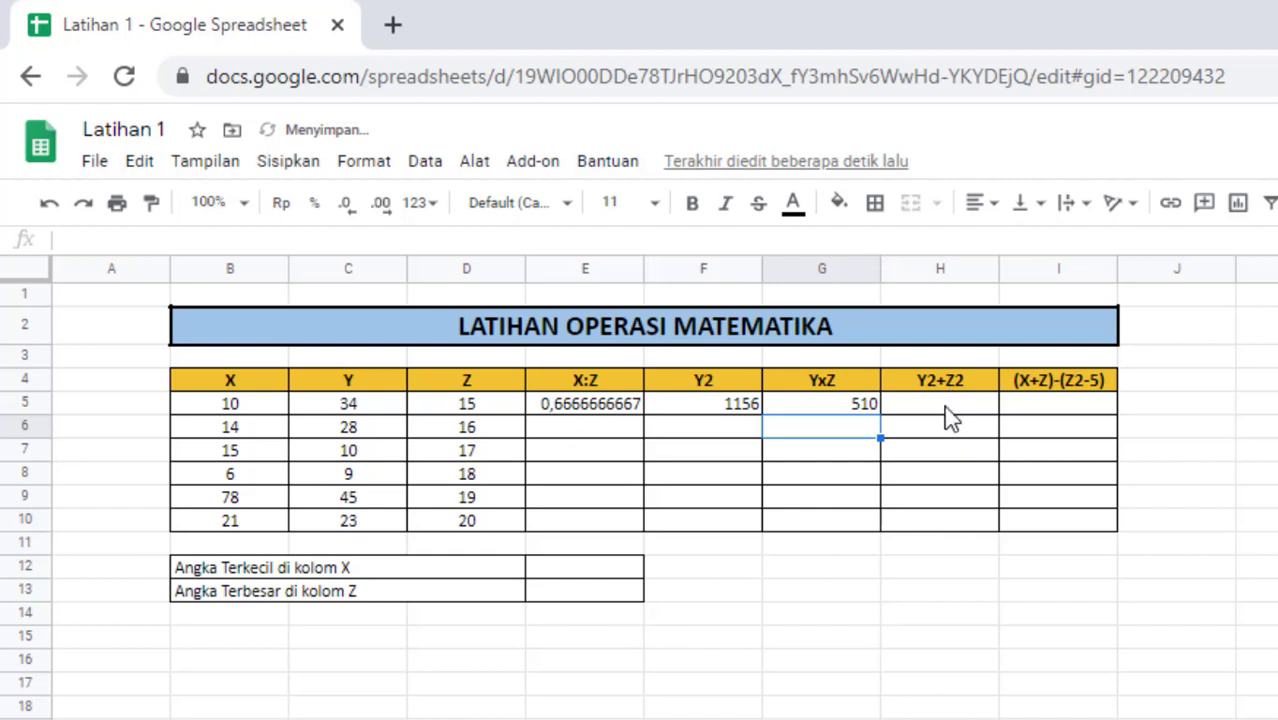
{"action": "left_click", "coordinate": [945, 407]}
{"action": "type", "text": "="}
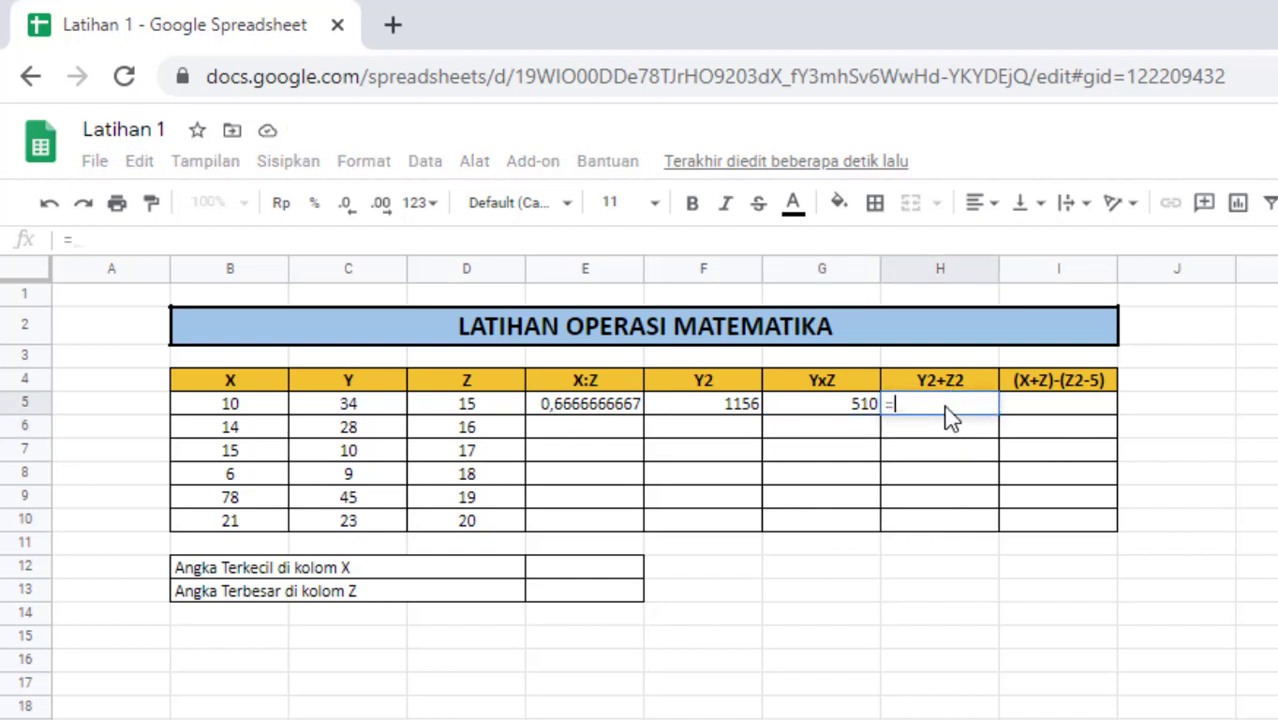
Finish H5 as =C5^2+D5^2, giving 1381
{"action": "left_click", "coordinate": [350, 405]}
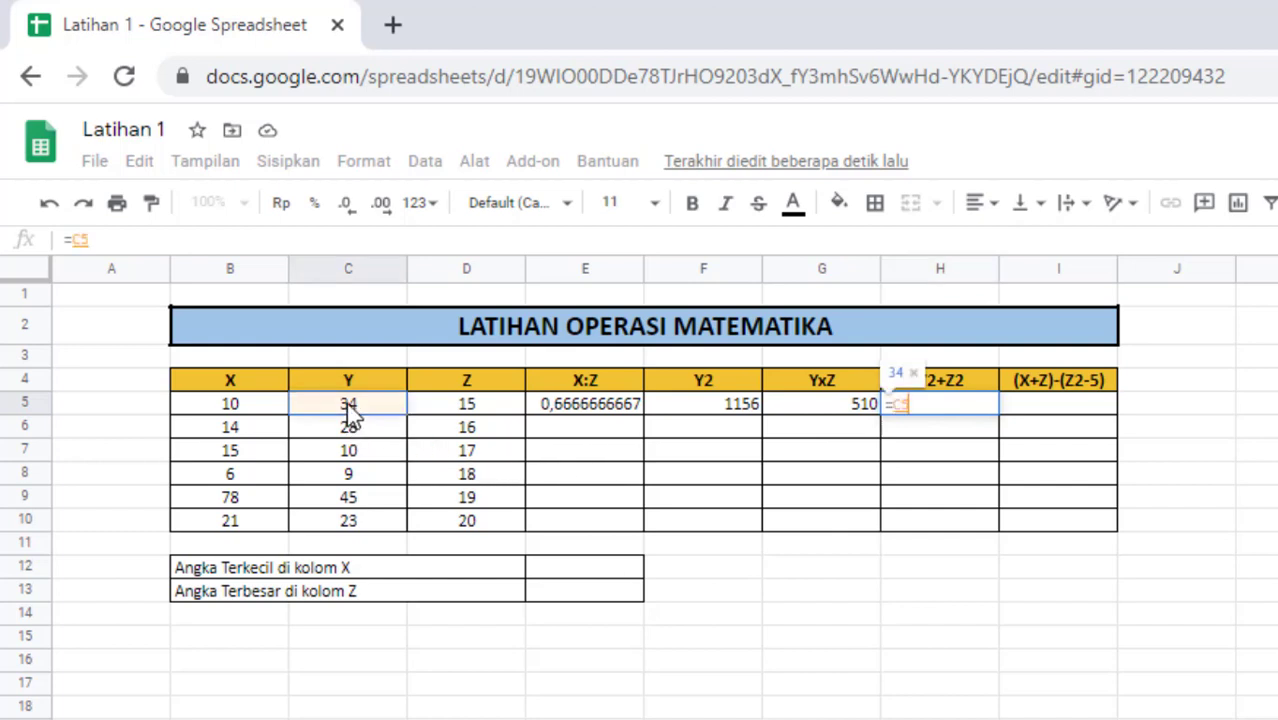
{"action": "type", "text": "^"}
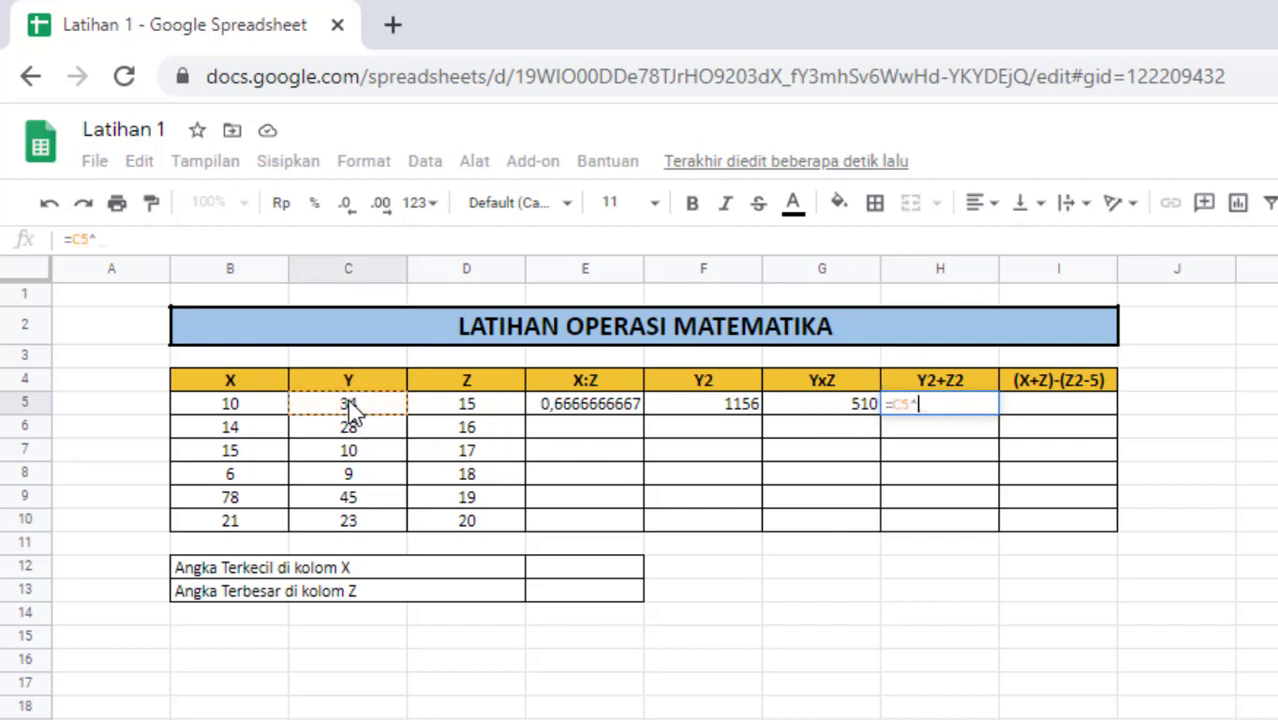
{"action": "type", "text": "2"}
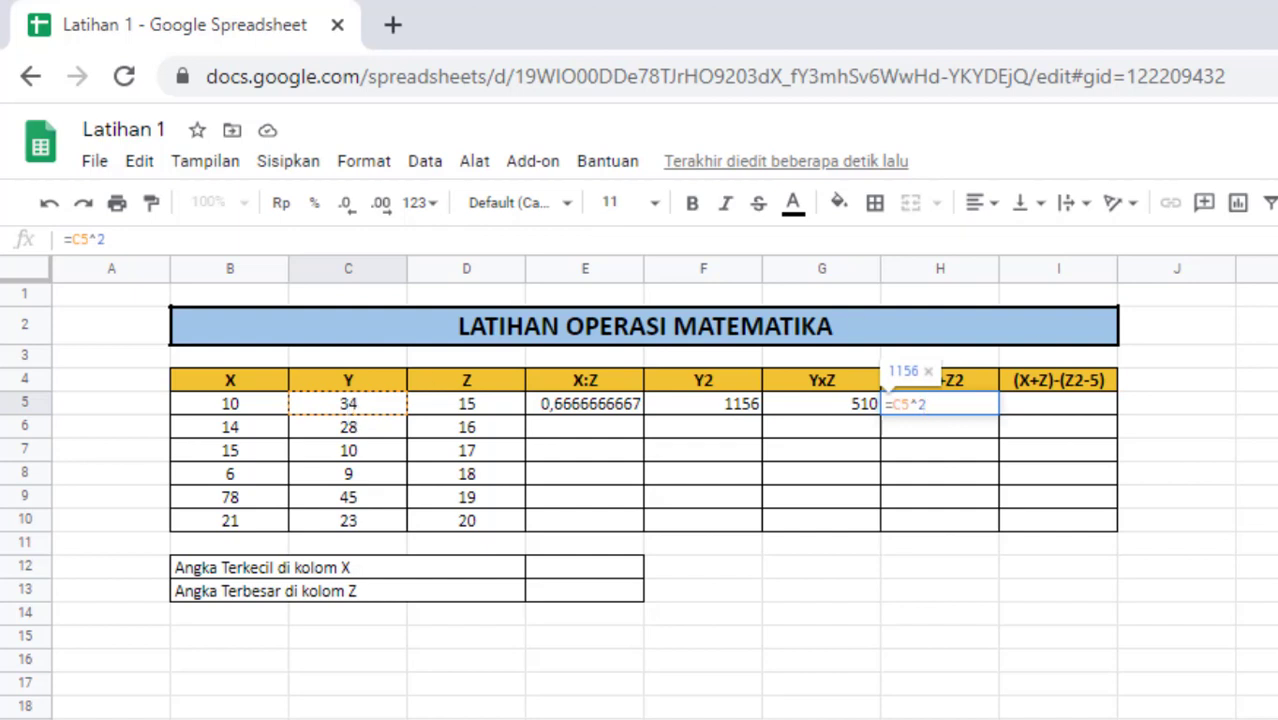
{"action": "type", "text": "+"}
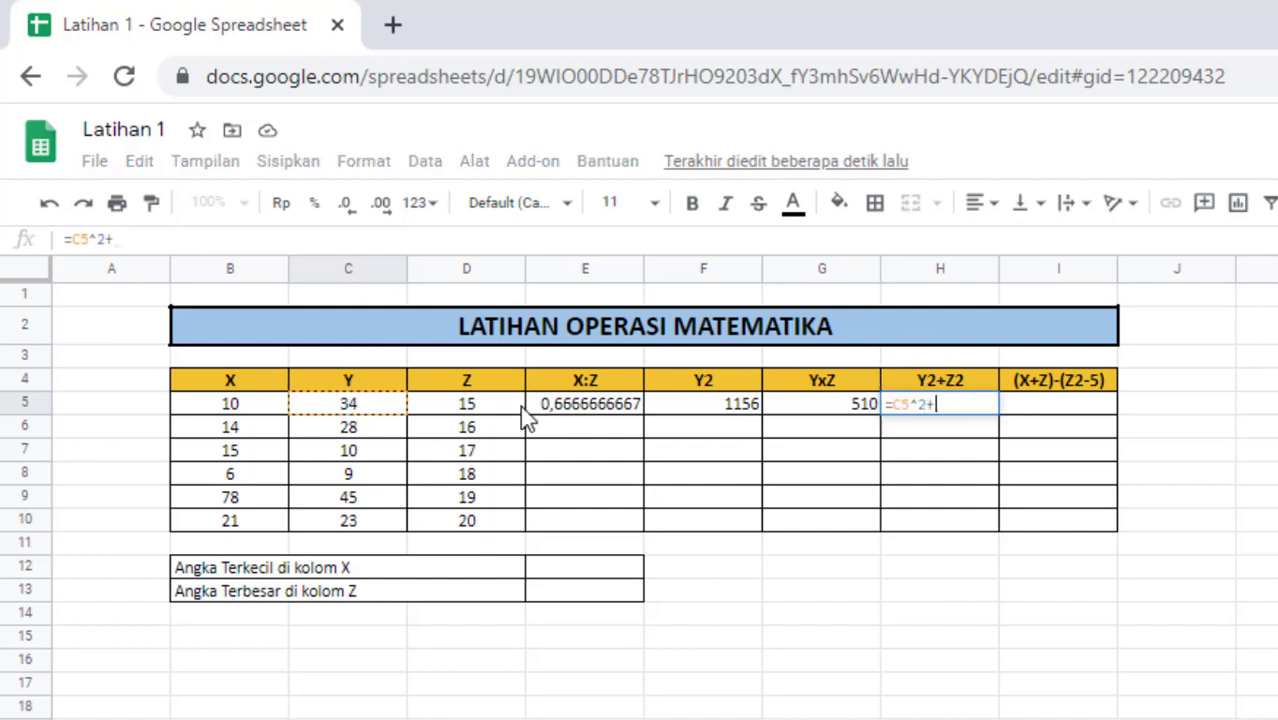
{"action": "left_click", "coordinate": [476, 407]}
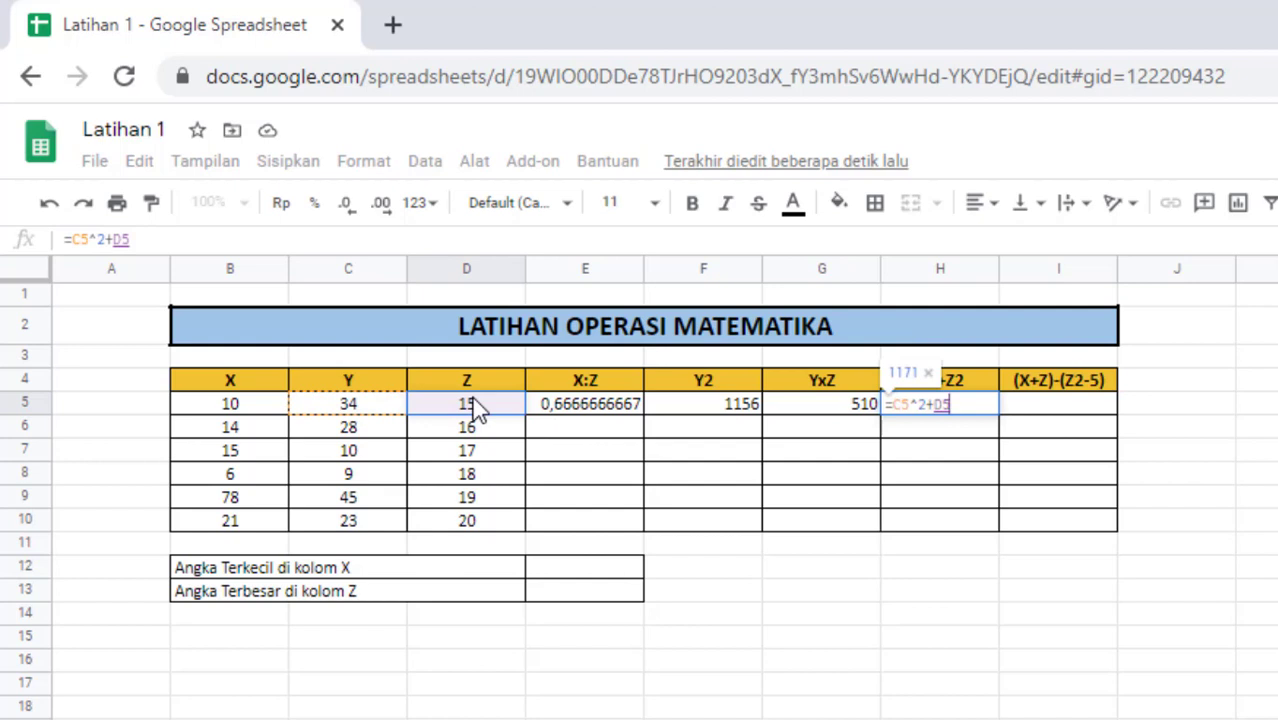
{"action": "type", "text": "^2"}
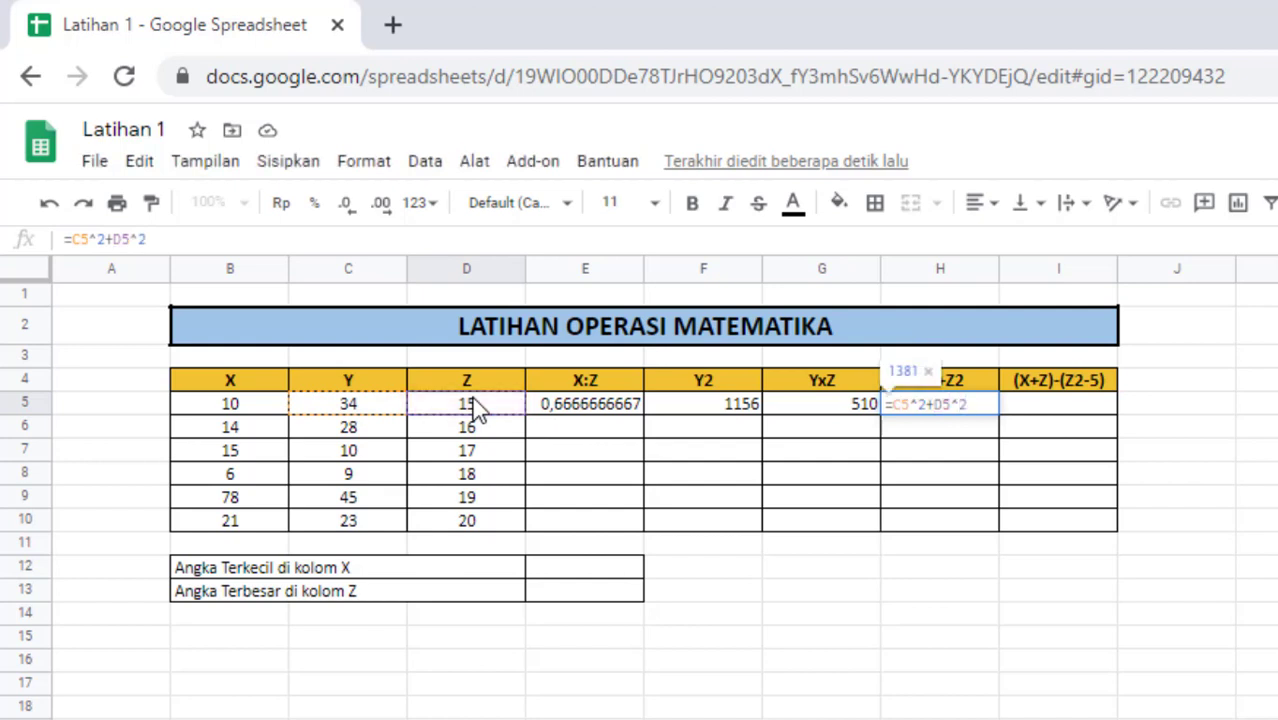
{"action": "key", "text": "Return"}
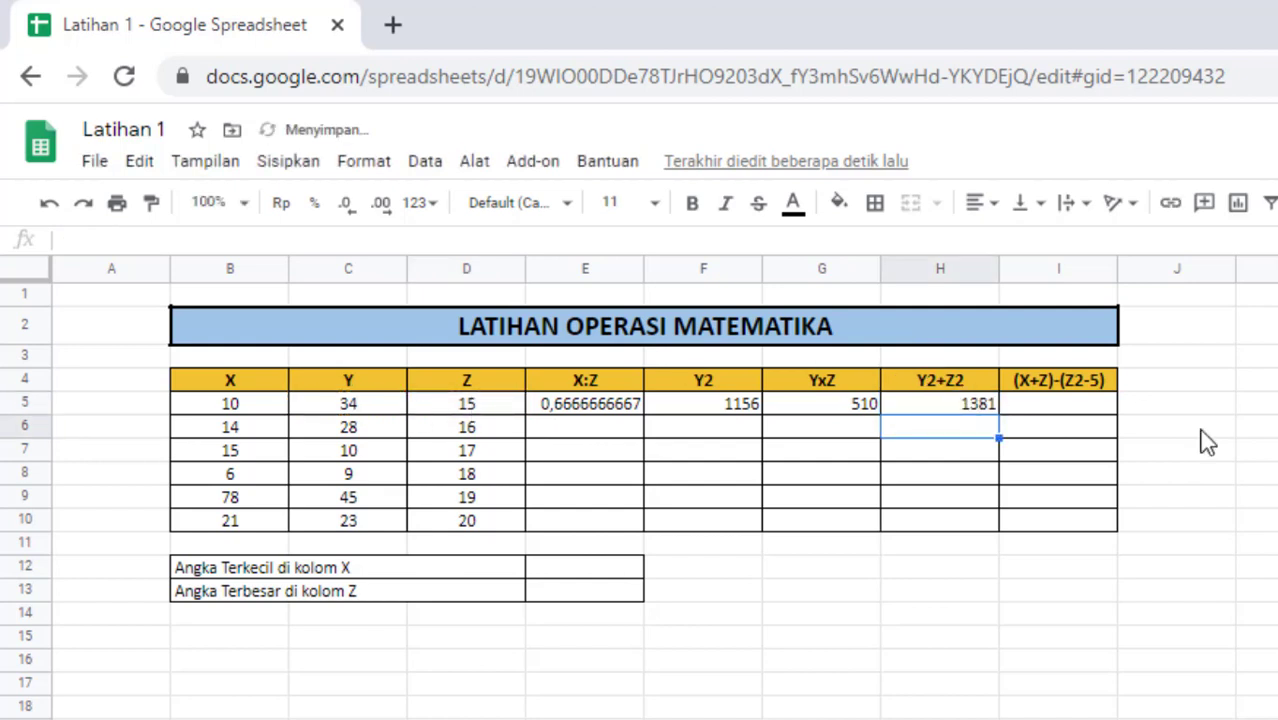
Enter =(B5+D5)-(D5^2-5) in I5, giving -195
{"action": "left_click", "coordinate": [1050, 408]}
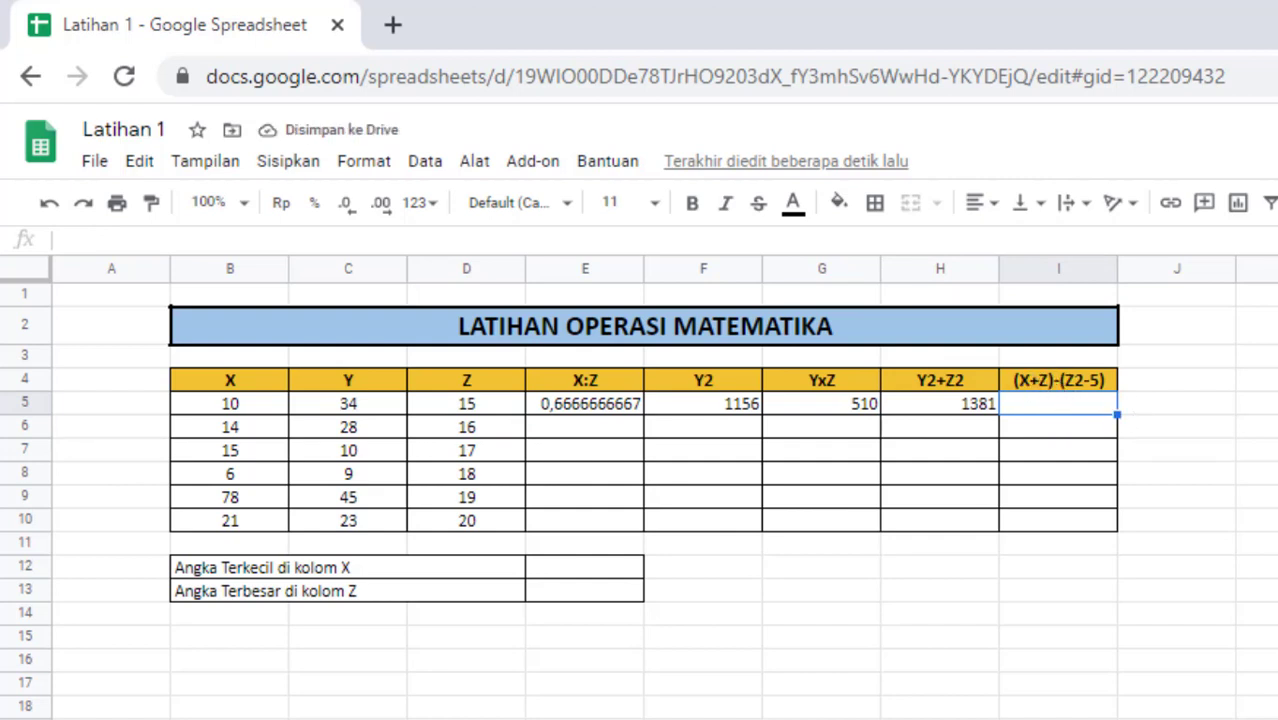
{"action": "type", "text": "="}
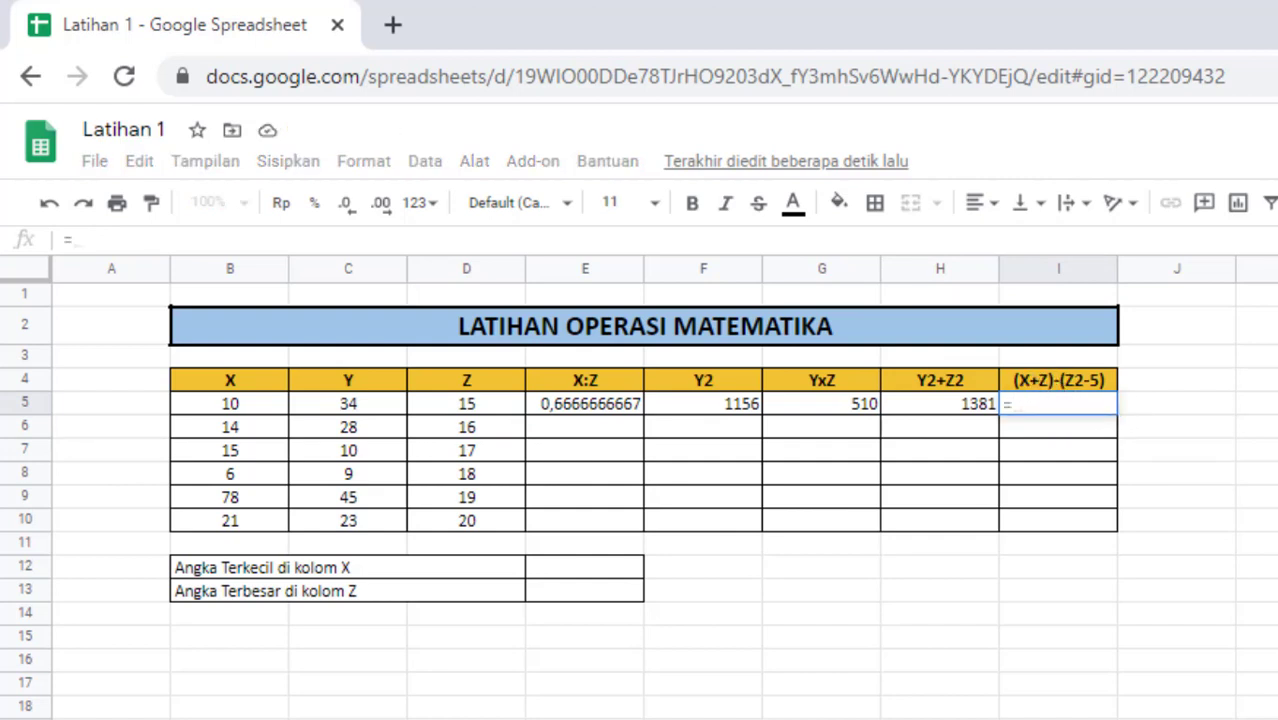
{"action": "type", "text": "("}
{"action": "left_click", "coordinate": [222, 410]}
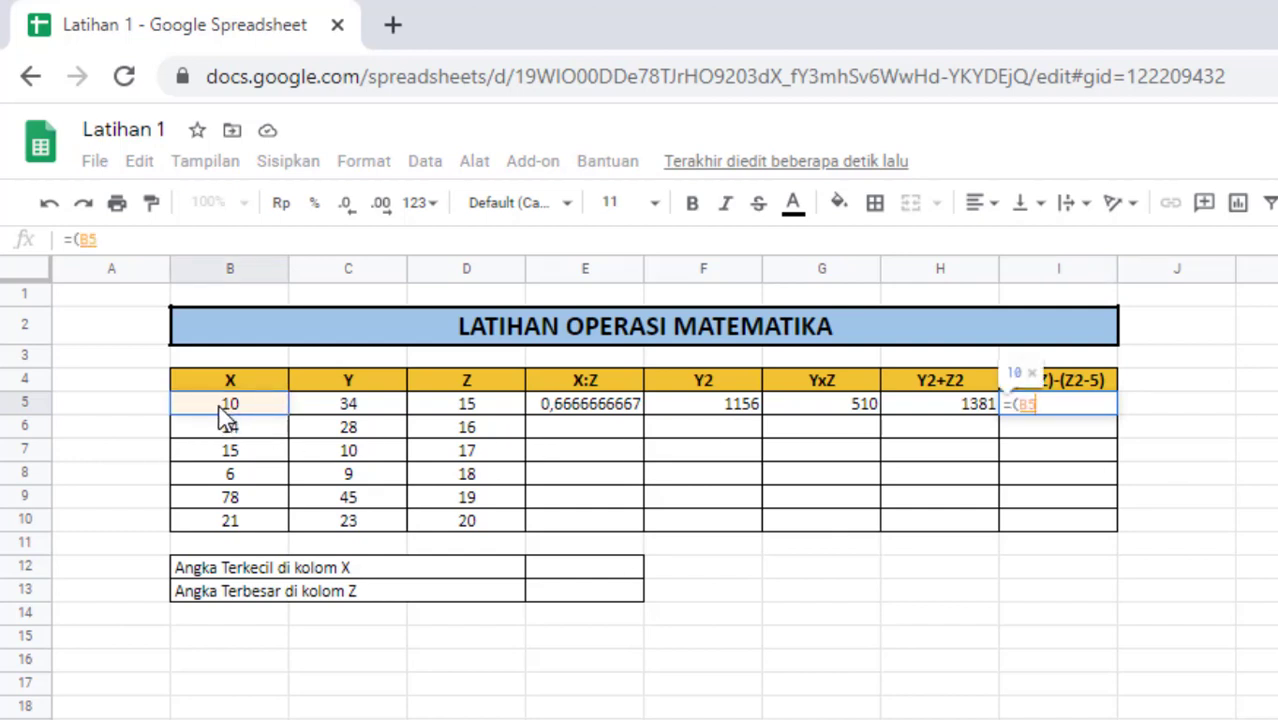
{"action": "type", "text": "+"}
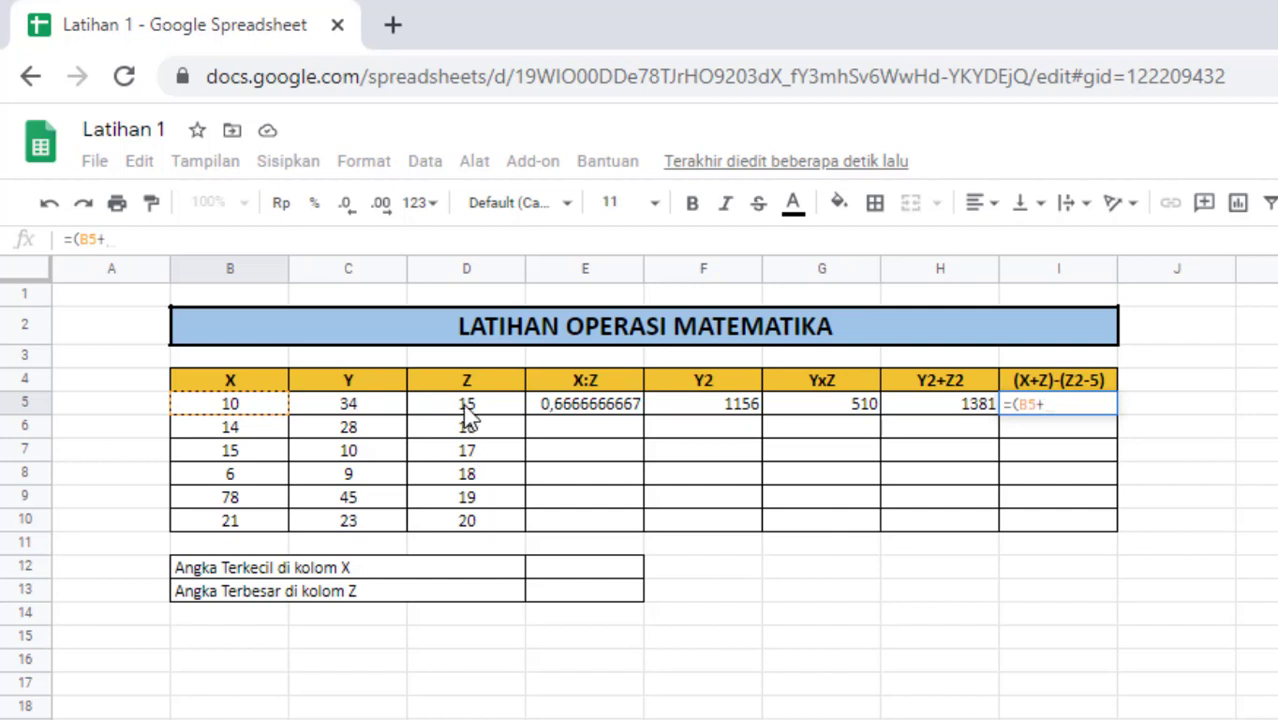
{"action": "left_click", "coordinate": [466, 408]}
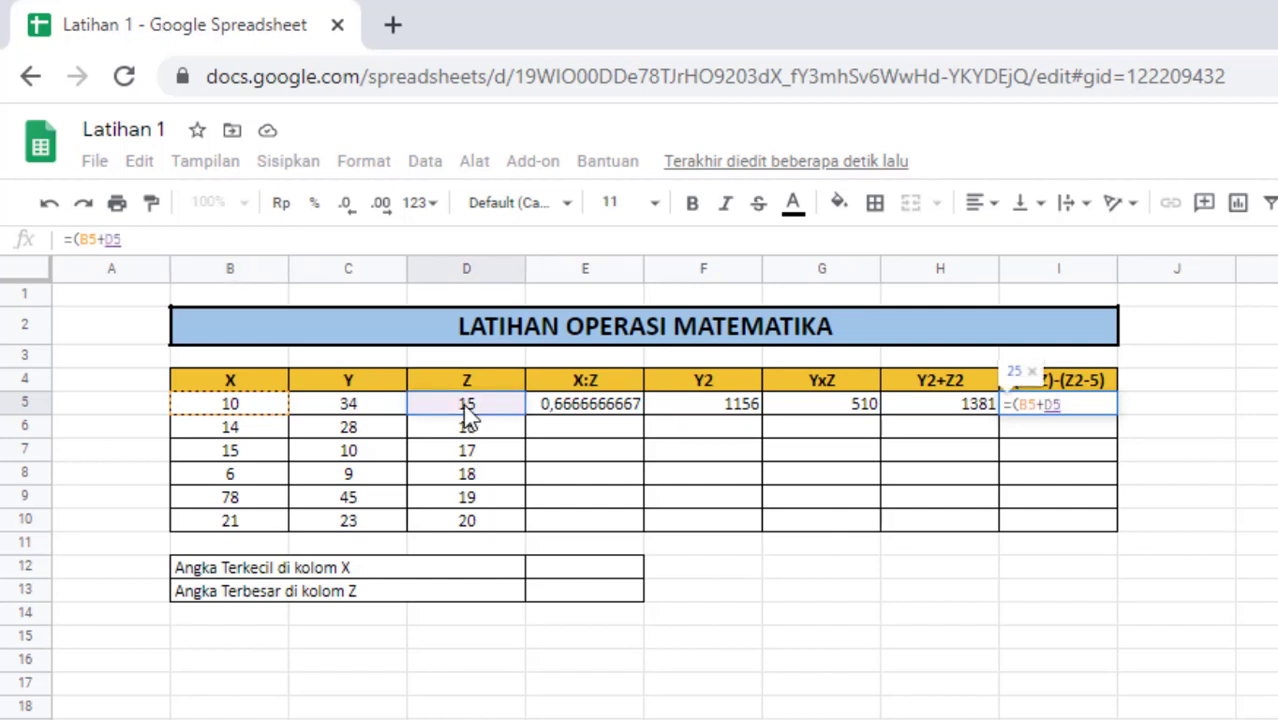
{"action": "type", "text": ")"}
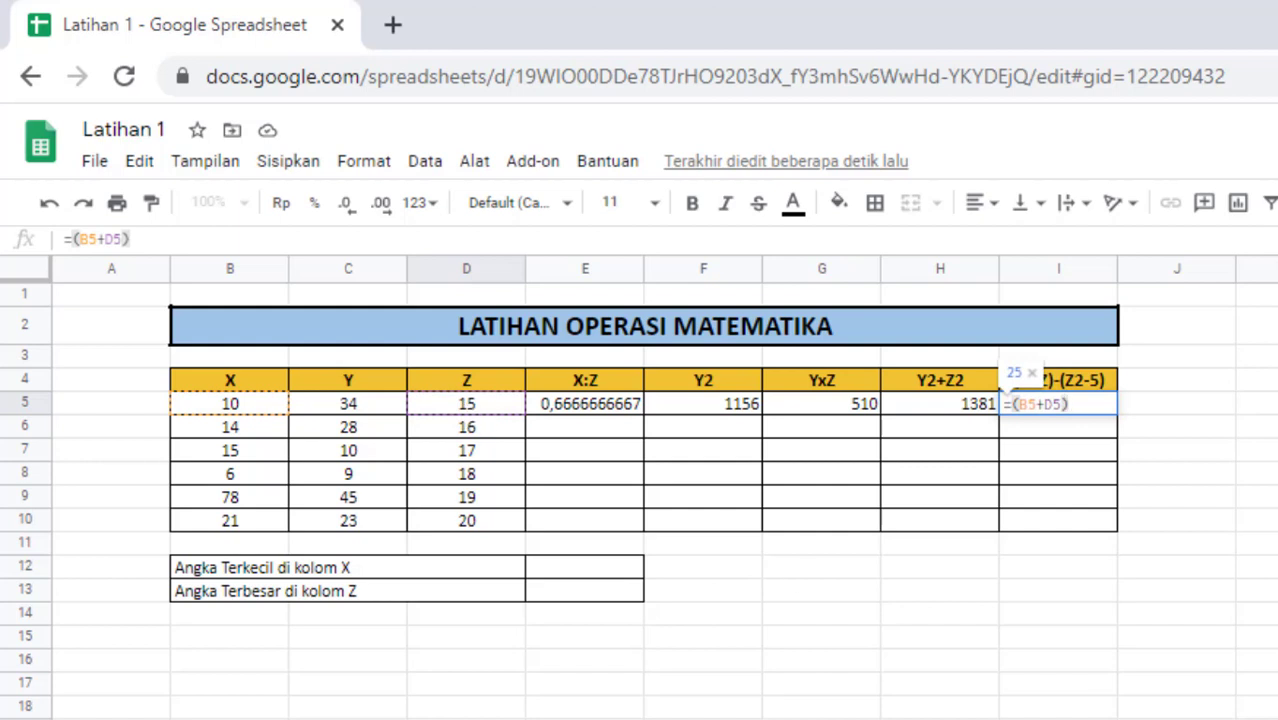
{"action": "type", "text": "-("}
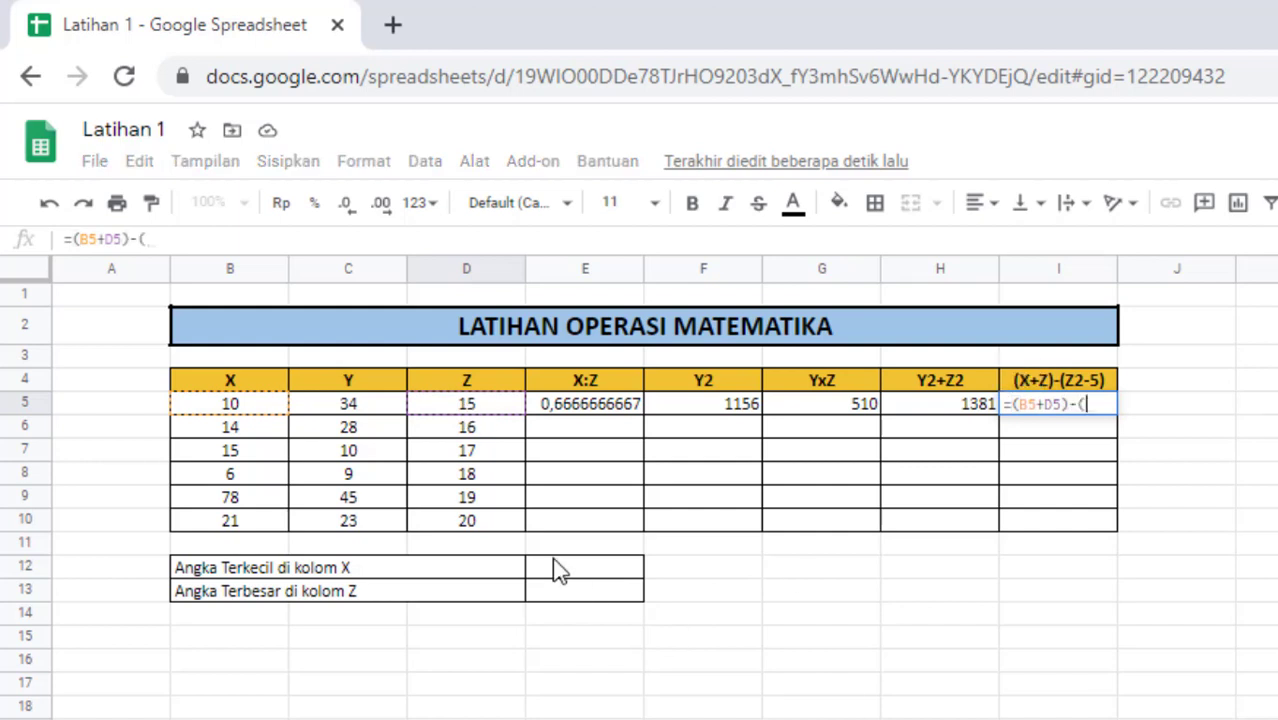
{"action": "left_click", "coordinate": [472, 413]}
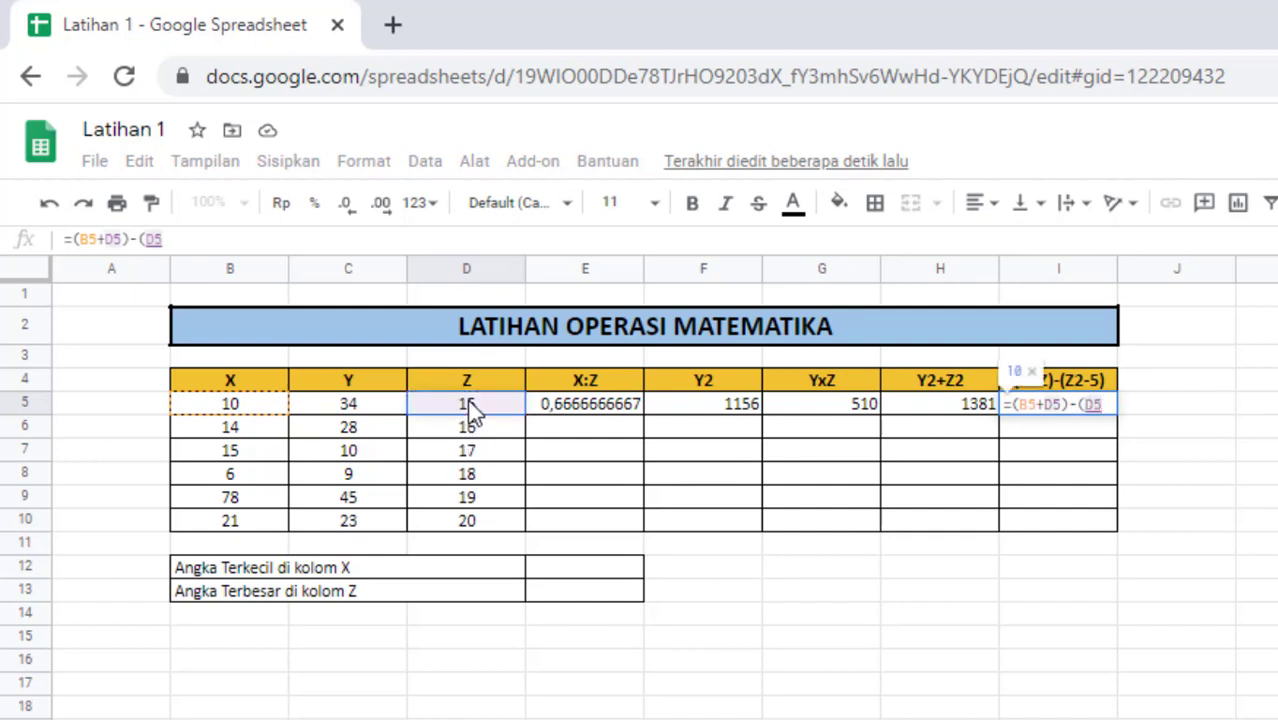
{"action": "type", "text": "^2"}
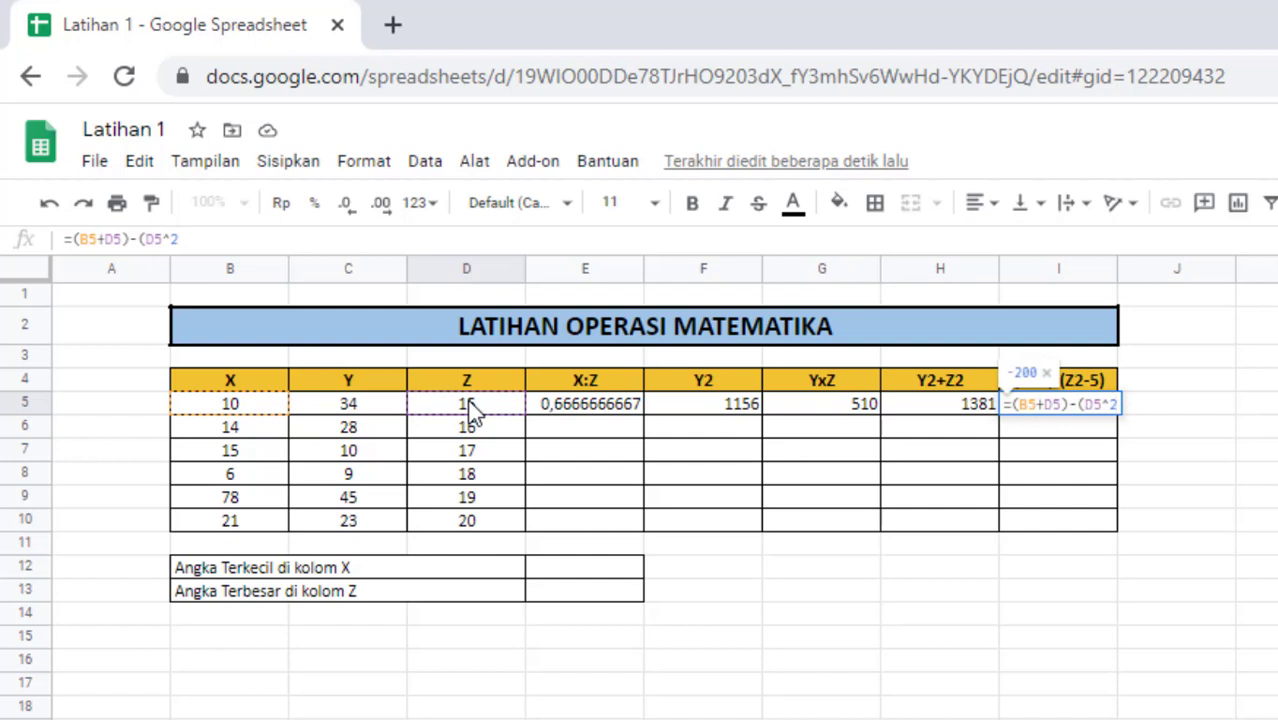
{"action": "type", "text": "-5"}
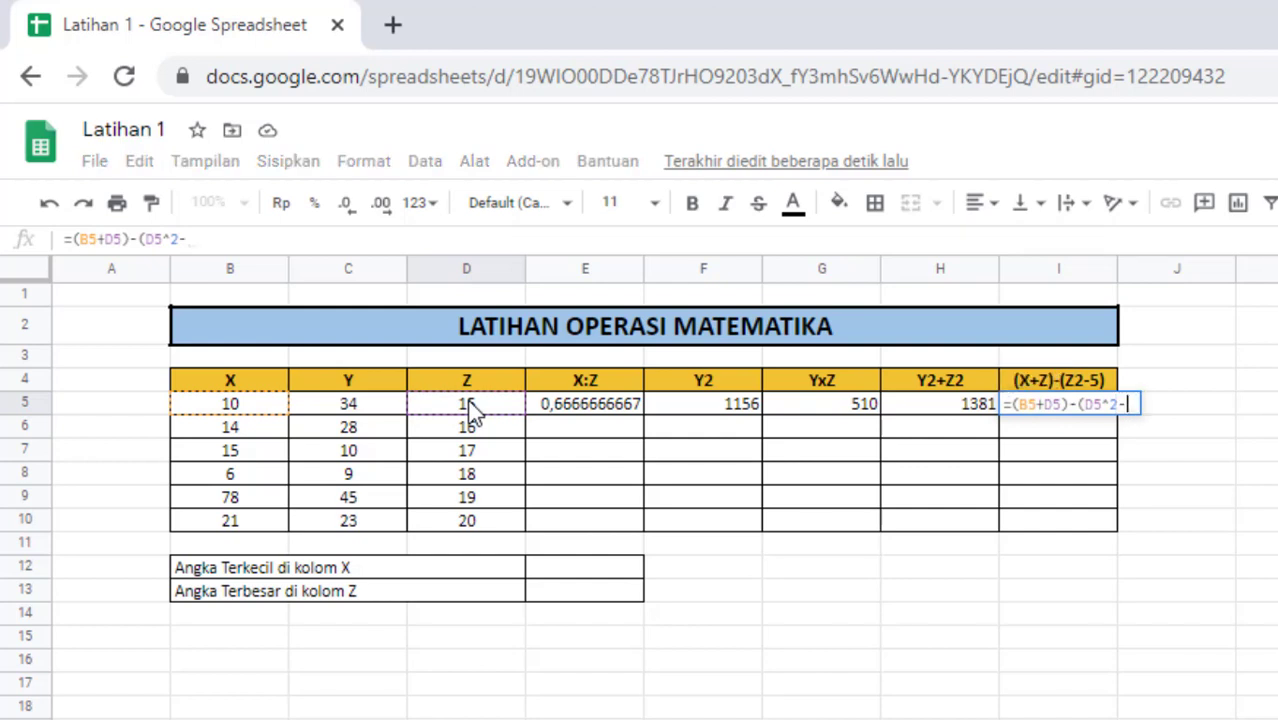
{"action": "type", "text": ")"}
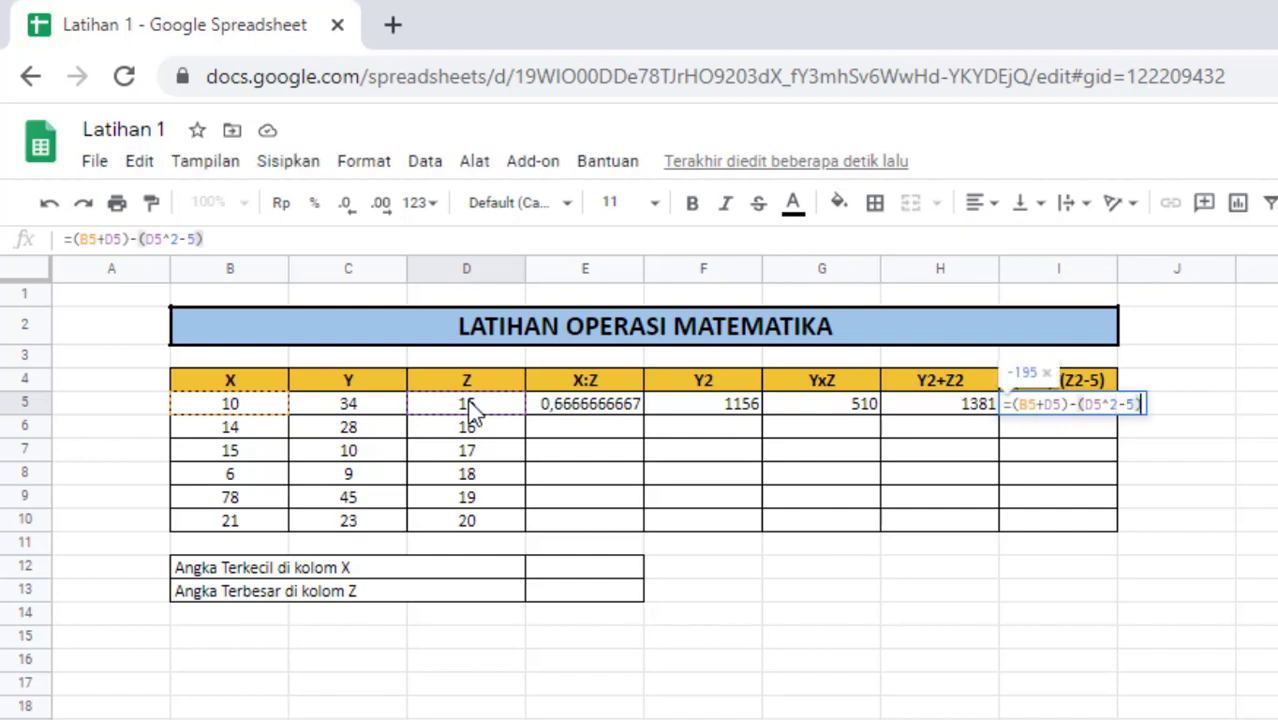
{"action": "key", "text": "Return"}
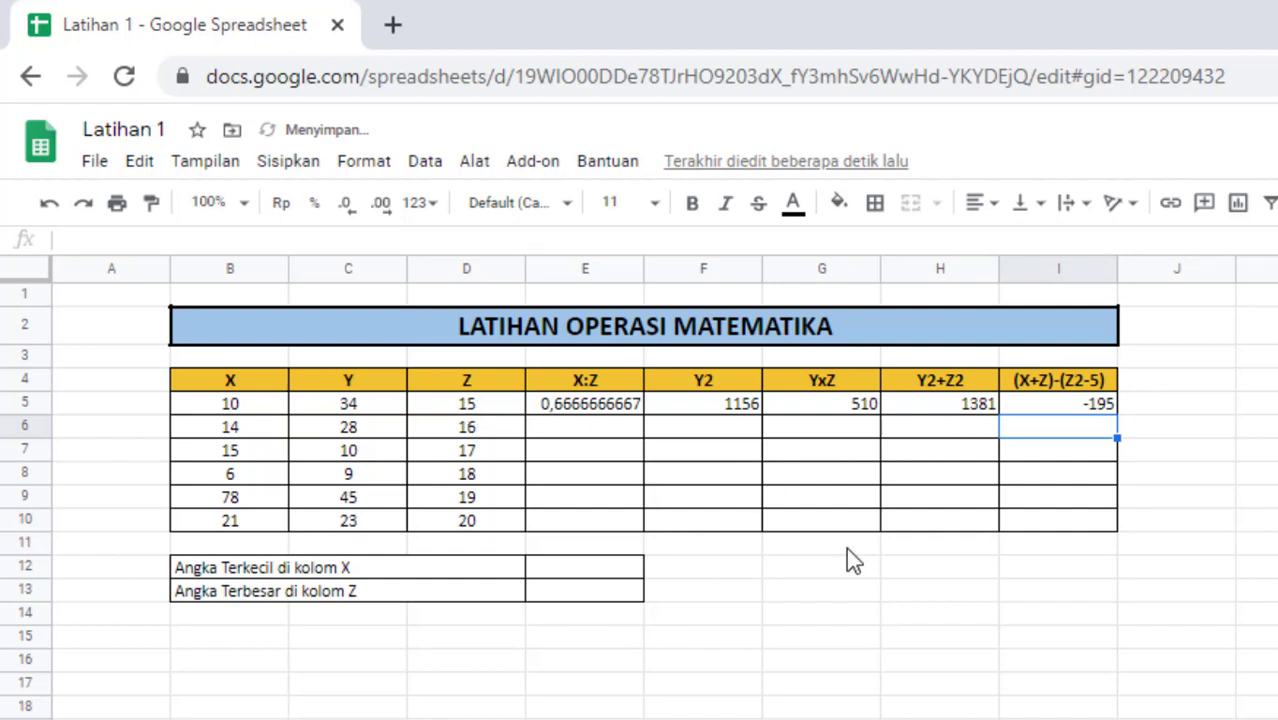
Fill the E5:I5 formulas down to row 10, then select the X:Z results E5:E10
{"action": "left_click_drag", "start_coordinate": [560, 405], "coordinate": [1095, 405]}
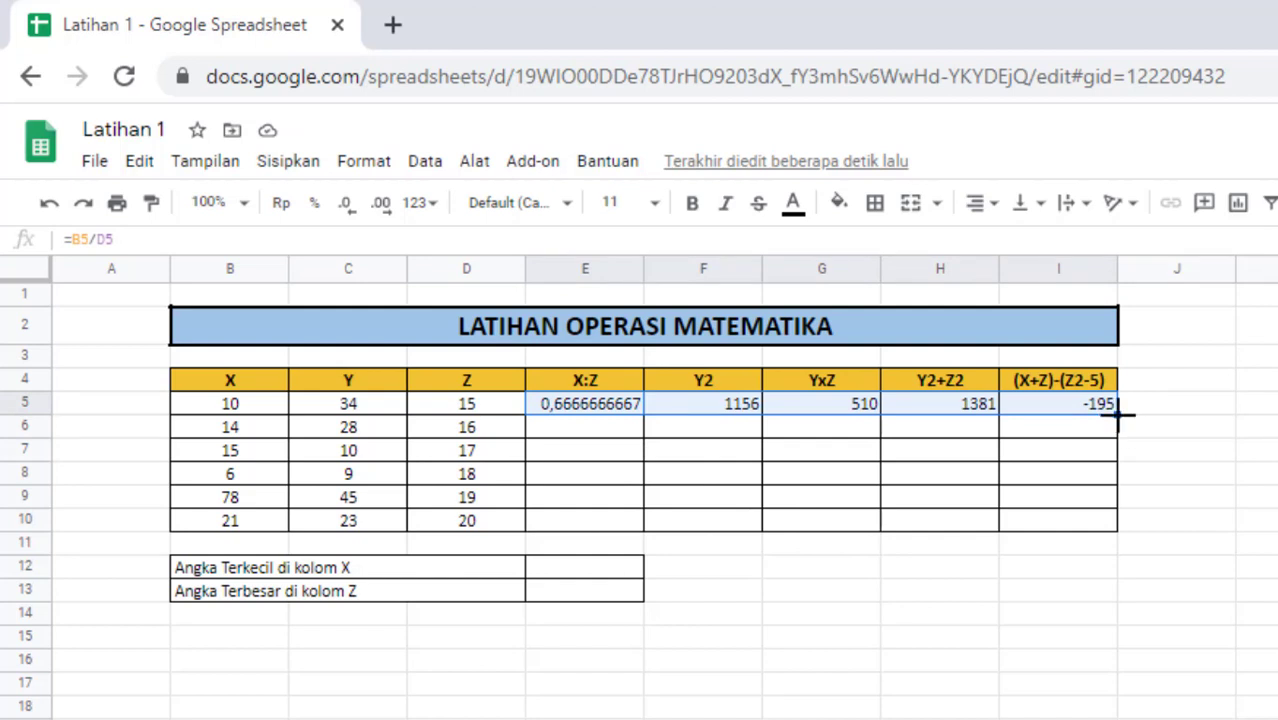
{"action": "left_click_drag", "start_coordinate": [1117, 410], "coordinate": [1114, 520]}
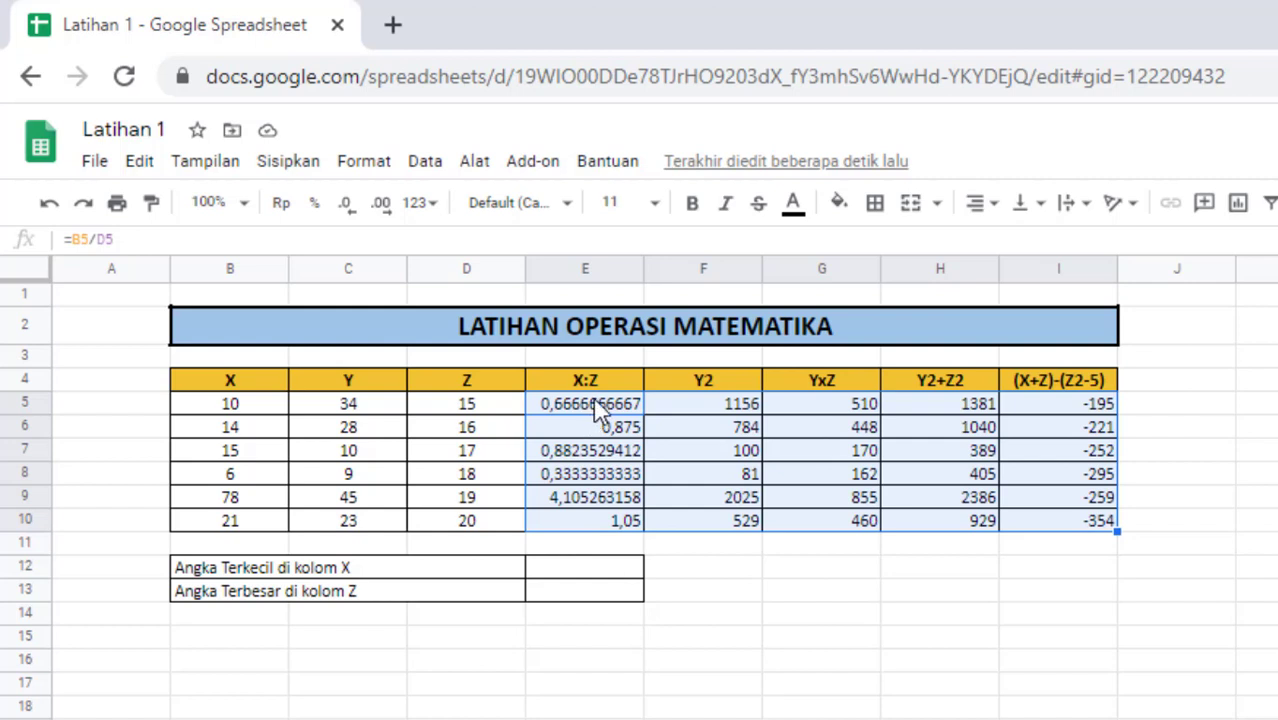
{"action": "left_click_drag", "start_coordinate": [597, 410], "coordinate": [619, 526]}
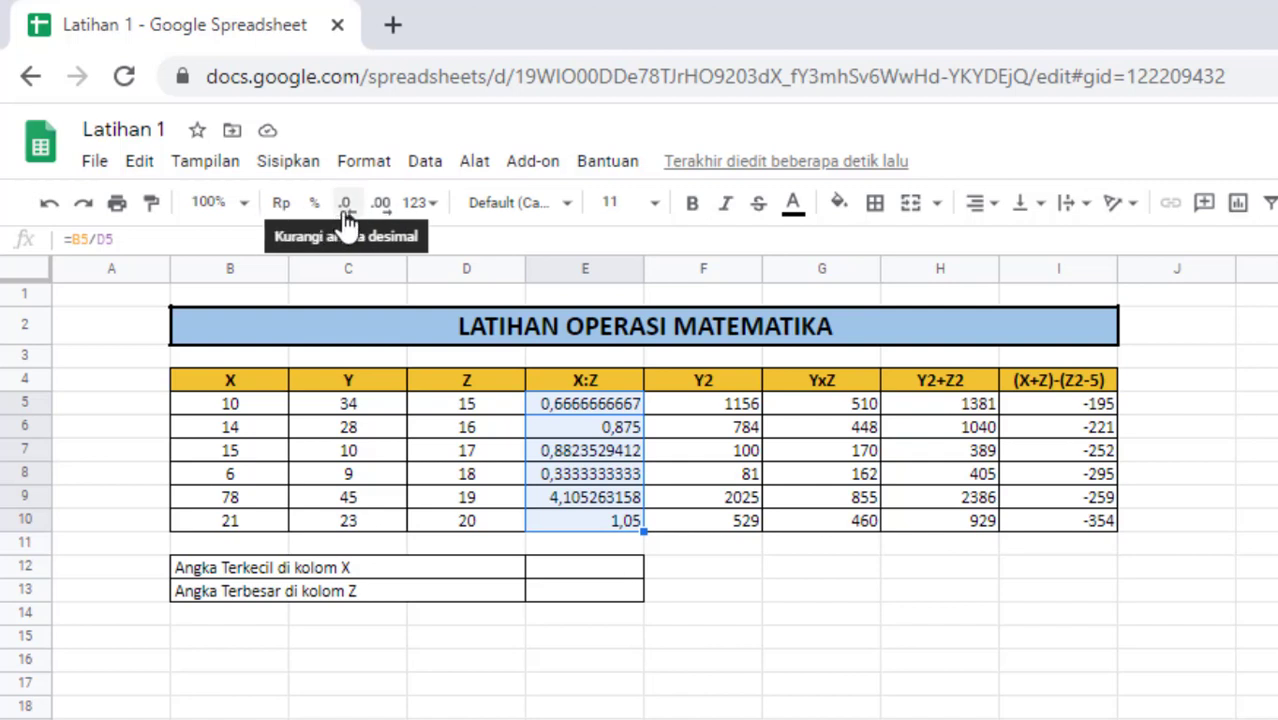
Reduce the X:Z results in E5:E10 to two decimals, showing 0,33 to 4,11
{"action": "left_click", "coordinate": [345, 226]}
{"action": "left_click", "coordinate": [345, 226]}
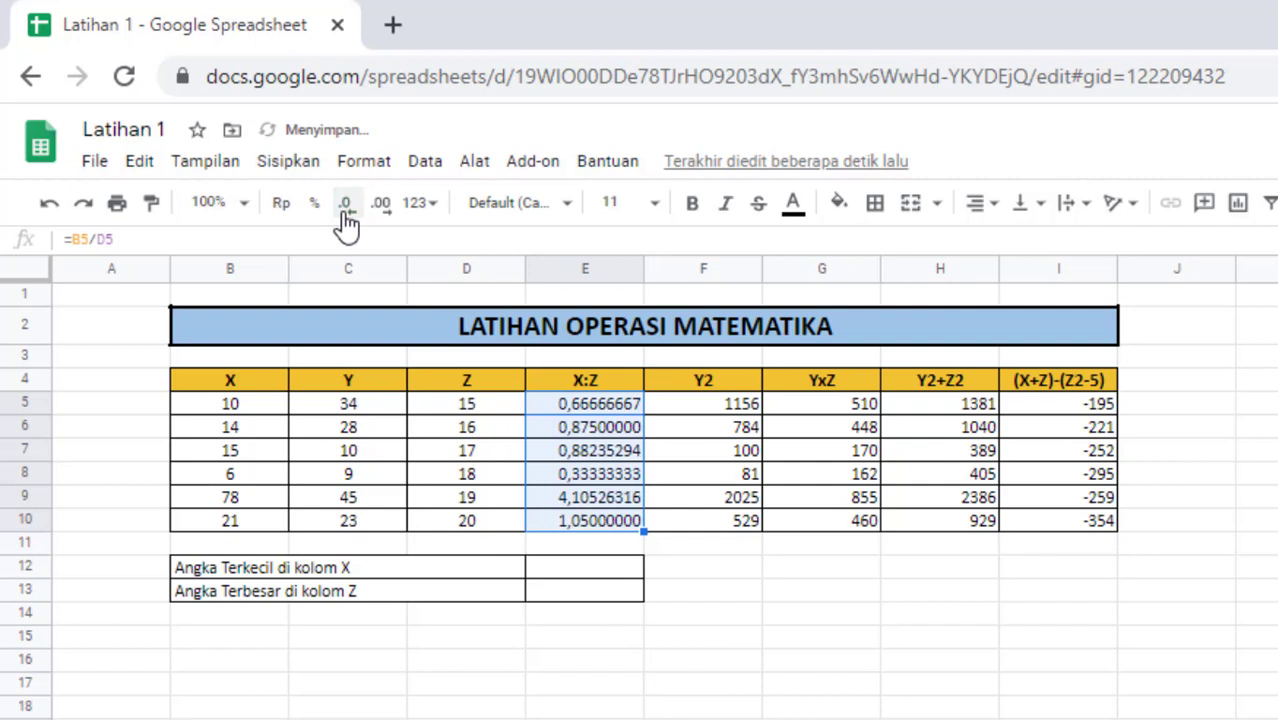
{"action": "left_click", "coordinate": [345, 226]}
{"action": "left_click", "coordinate": [345, 226]}
{"action": "left_click", "coordinate": [345, 226]}
{"action": "left_click", "coordinate": [345, 226]}
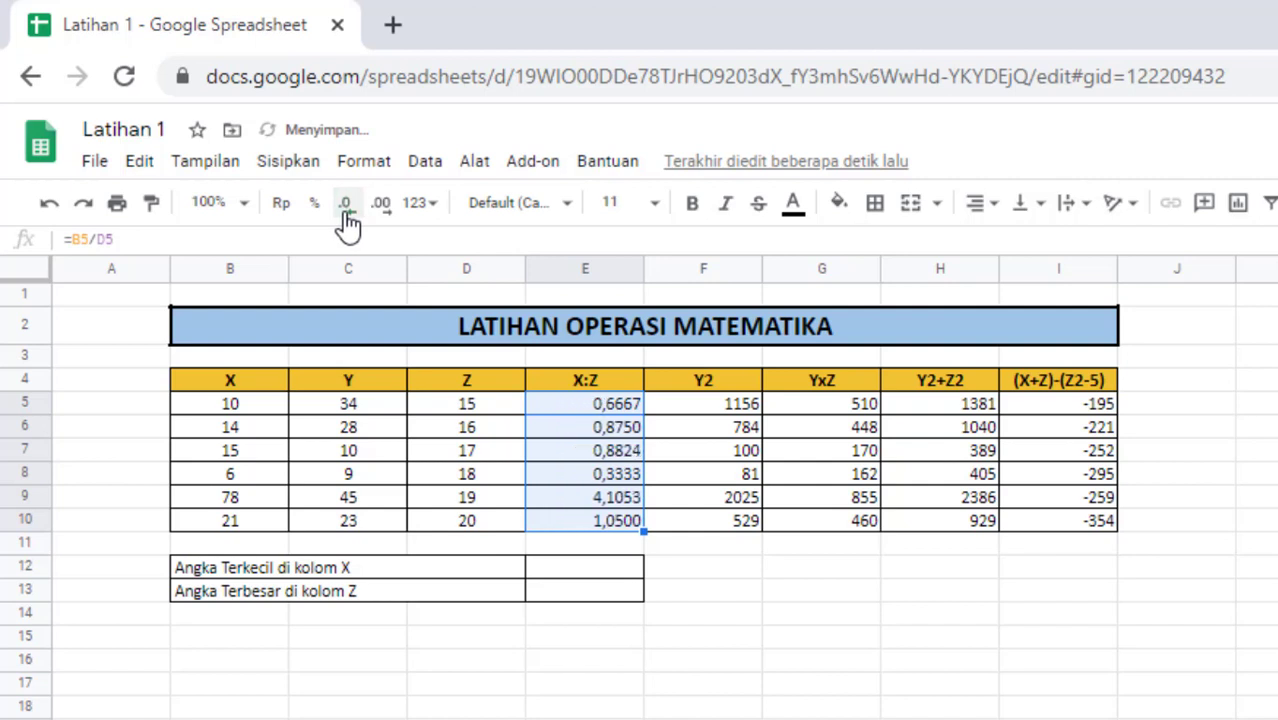
{"action": "left_click", "coordinate": [345, 226]}
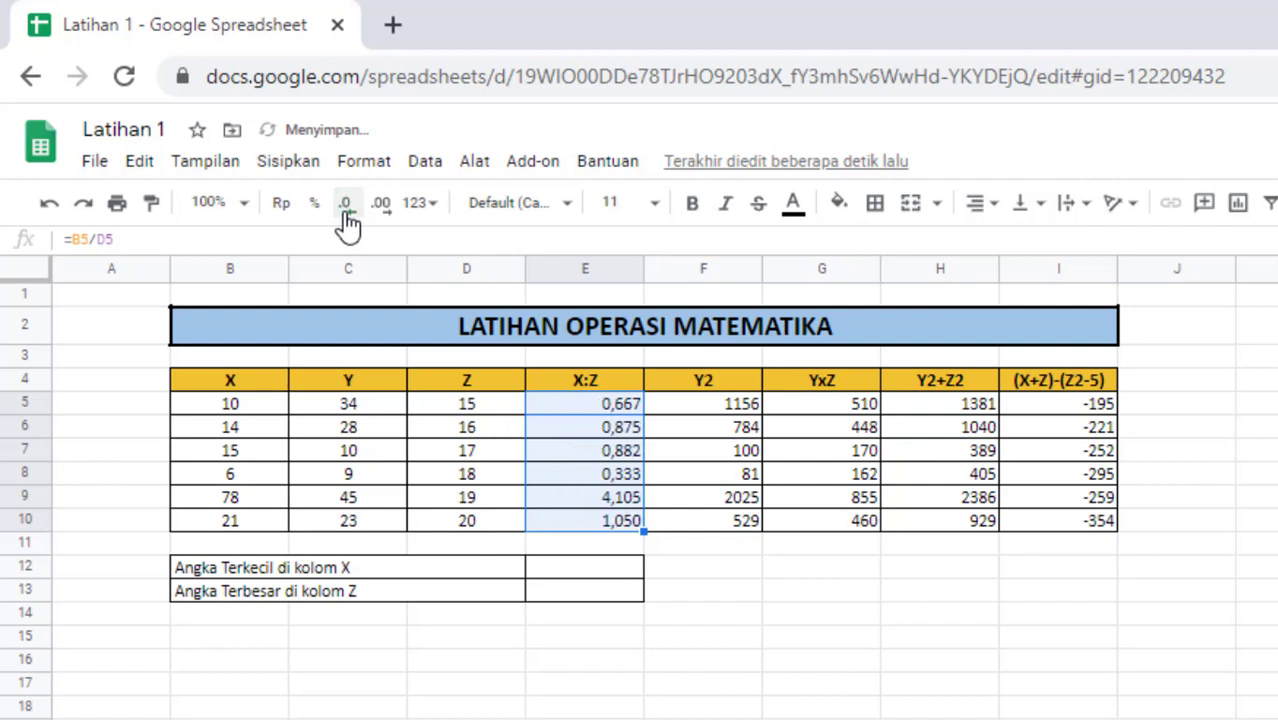
{"action": "left_click", "coordinate": [345, 226]}
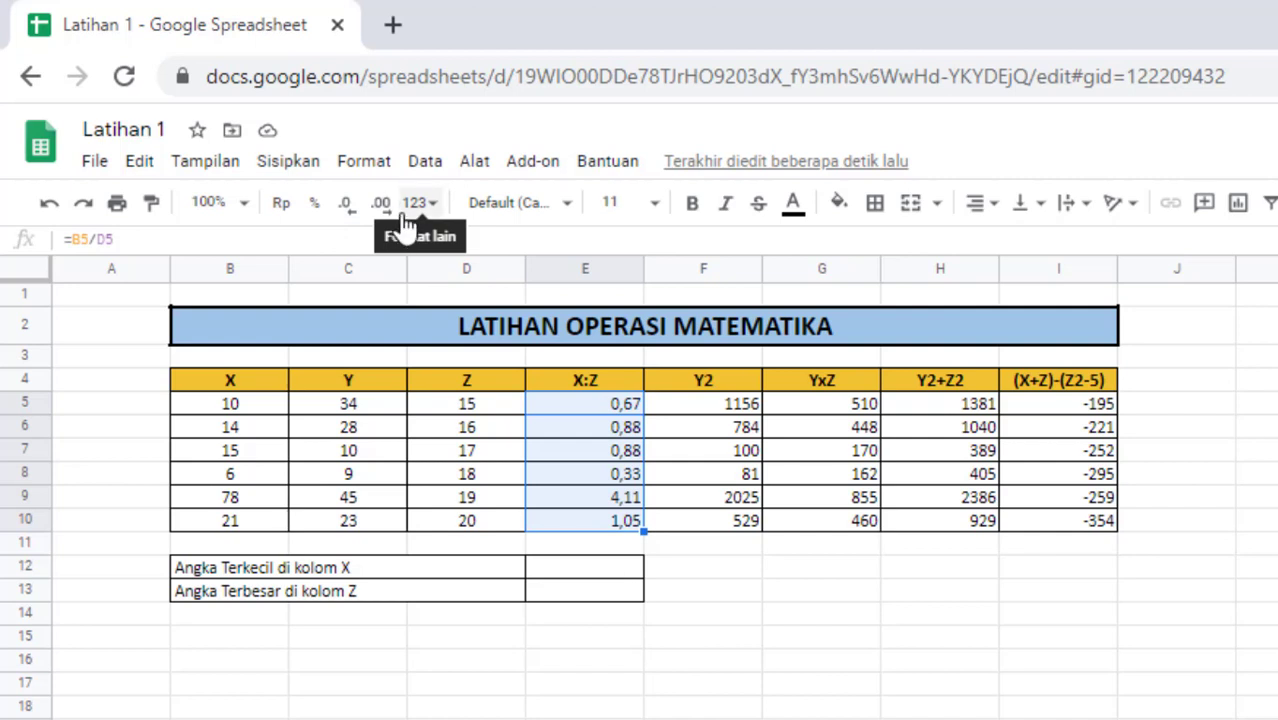
Enter =MIN(B5:B10) in E12 so the smallest X value shows 6
{"action": "left_click", "coordinate": [572, 568]}
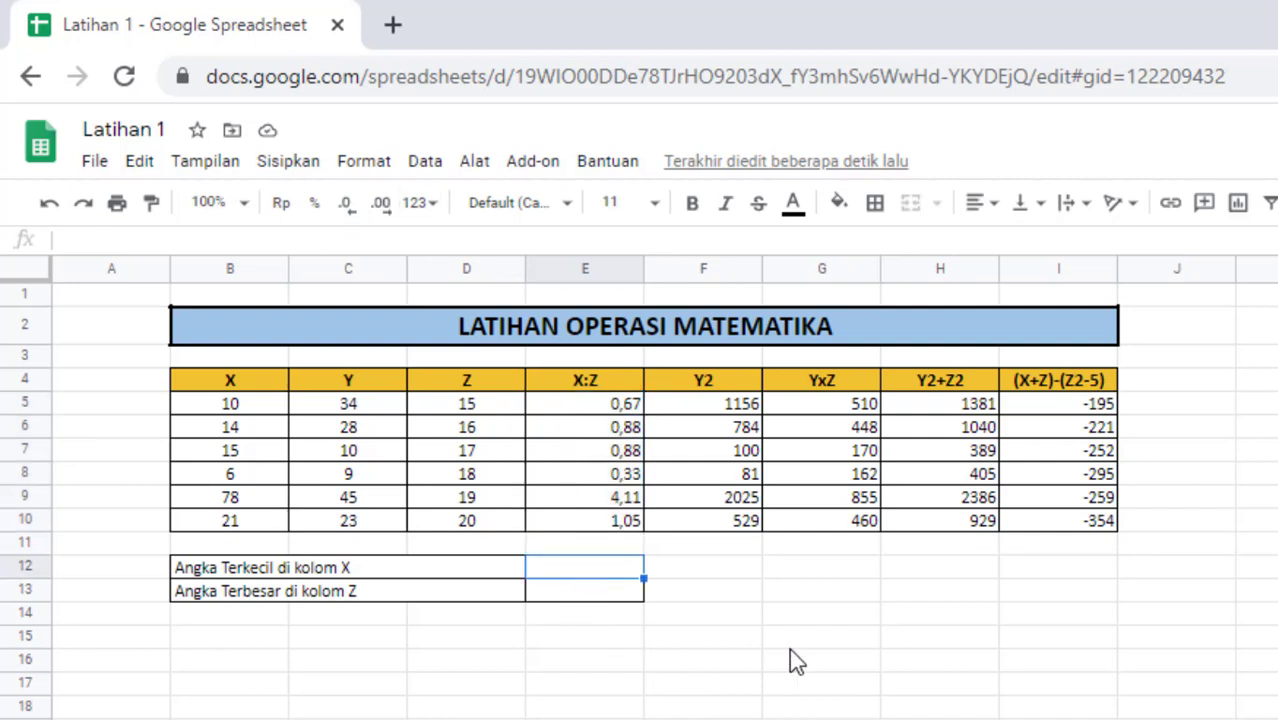
{"action": "type", "text": "="}
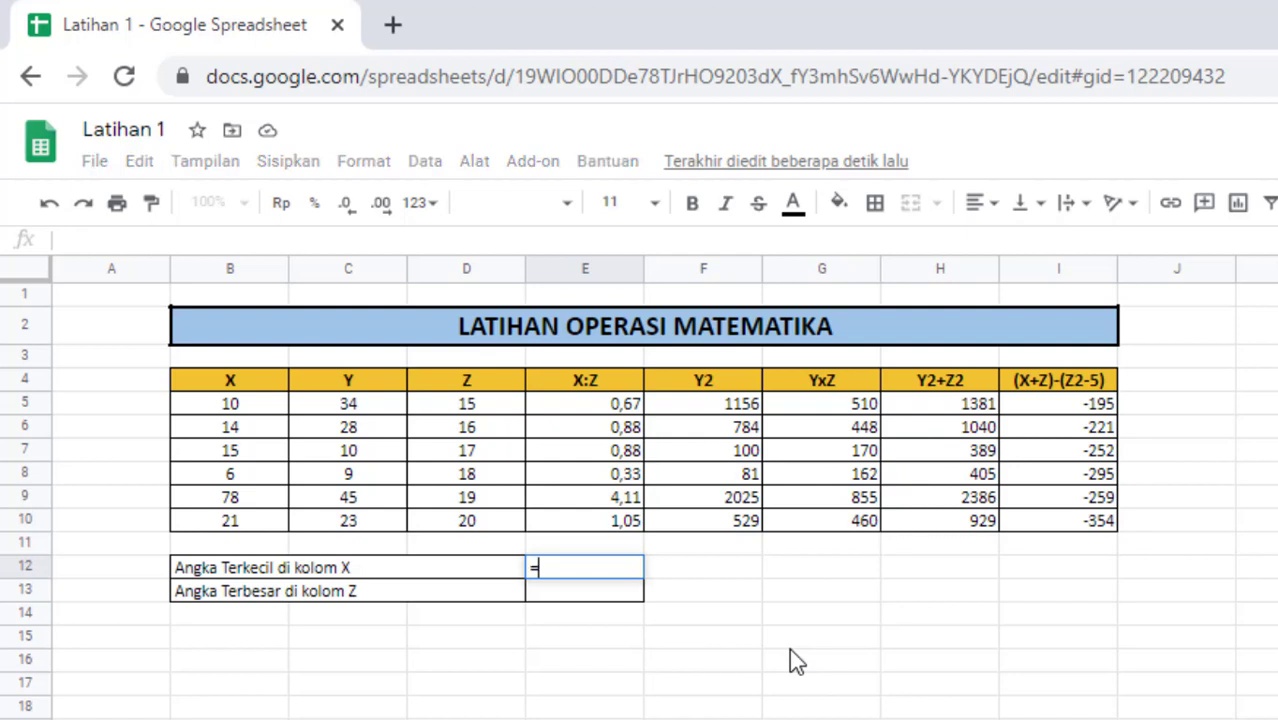
{"action": "type", "text": "MIN"}
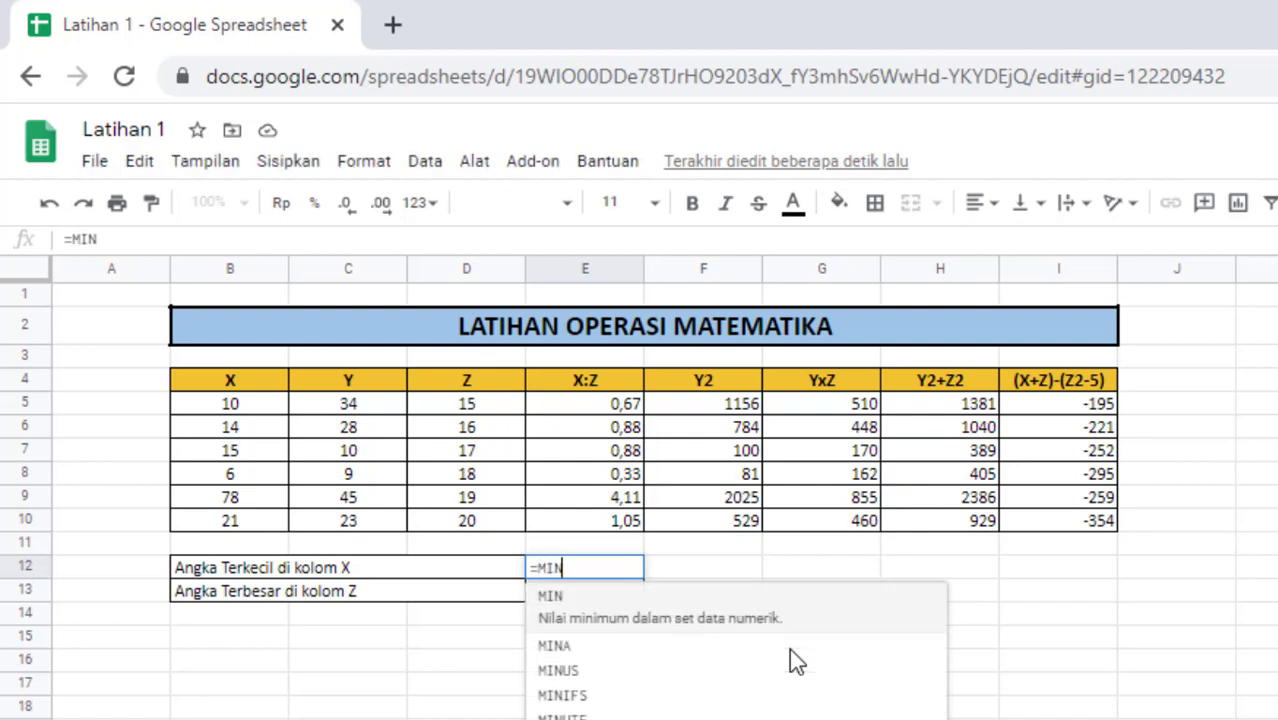
{"action": "type", "text": "("}
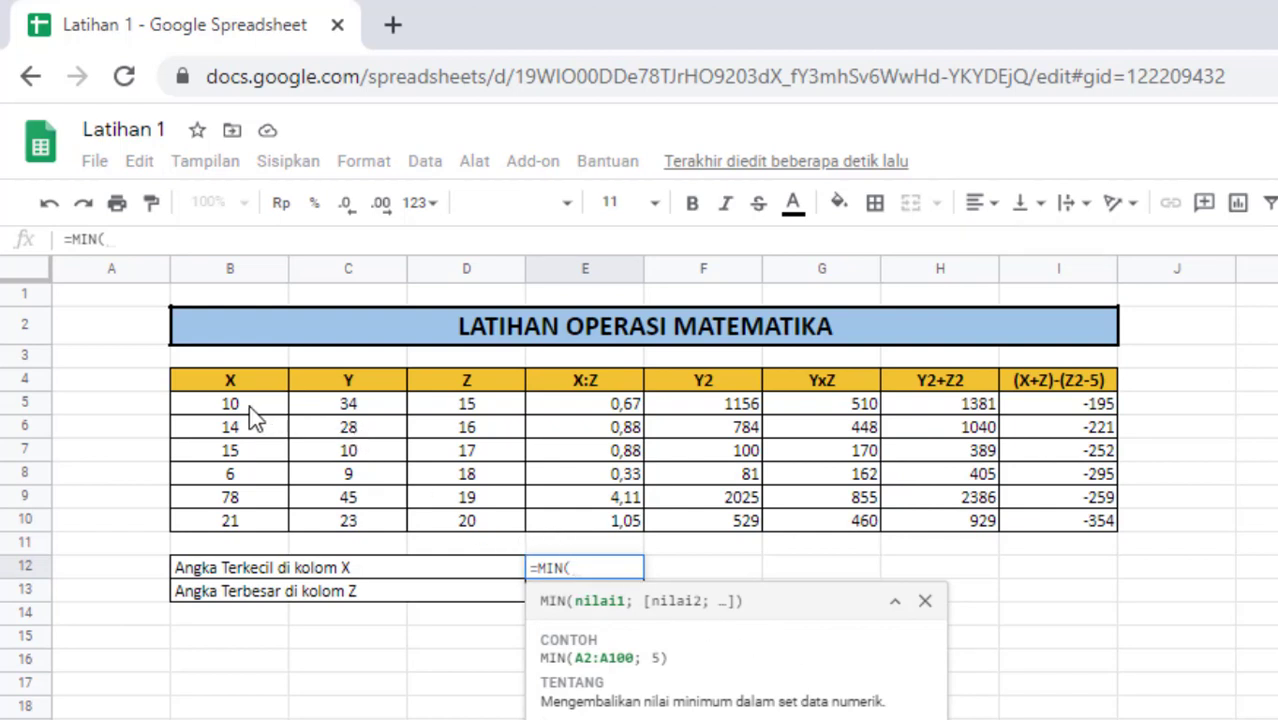
{"action": "left_click_drag", "start_coordinate": [249, 405], "coordinate": [253, 525]}
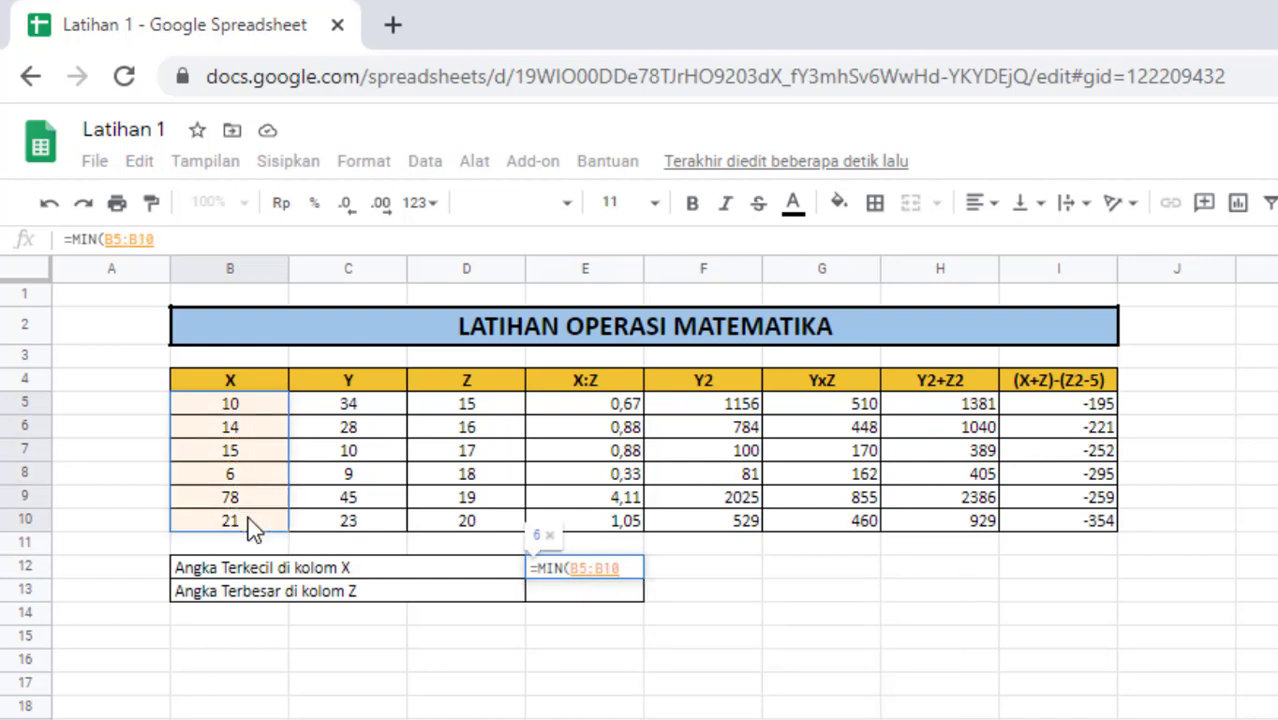
{"action": "key", "text": "Return"}
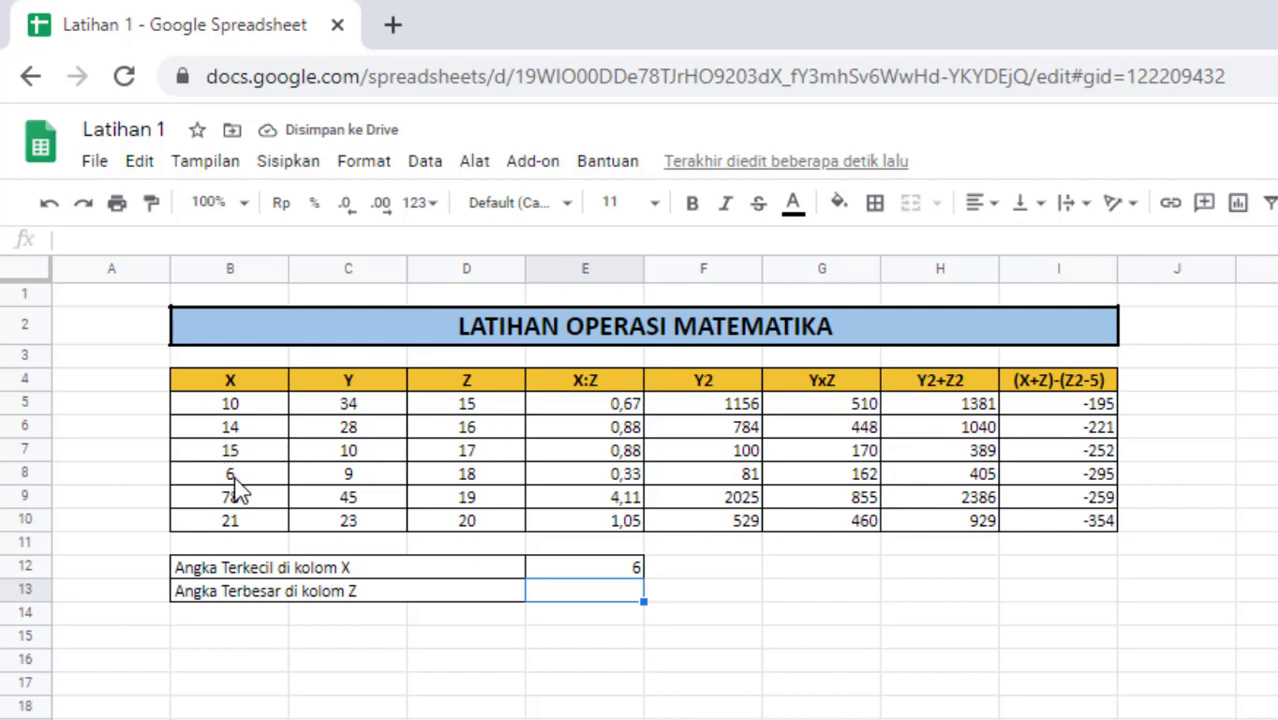
Enter =MAX(D5:D10) in E13 so the largest Z value shows 20
{"action": "type", "text": "="}
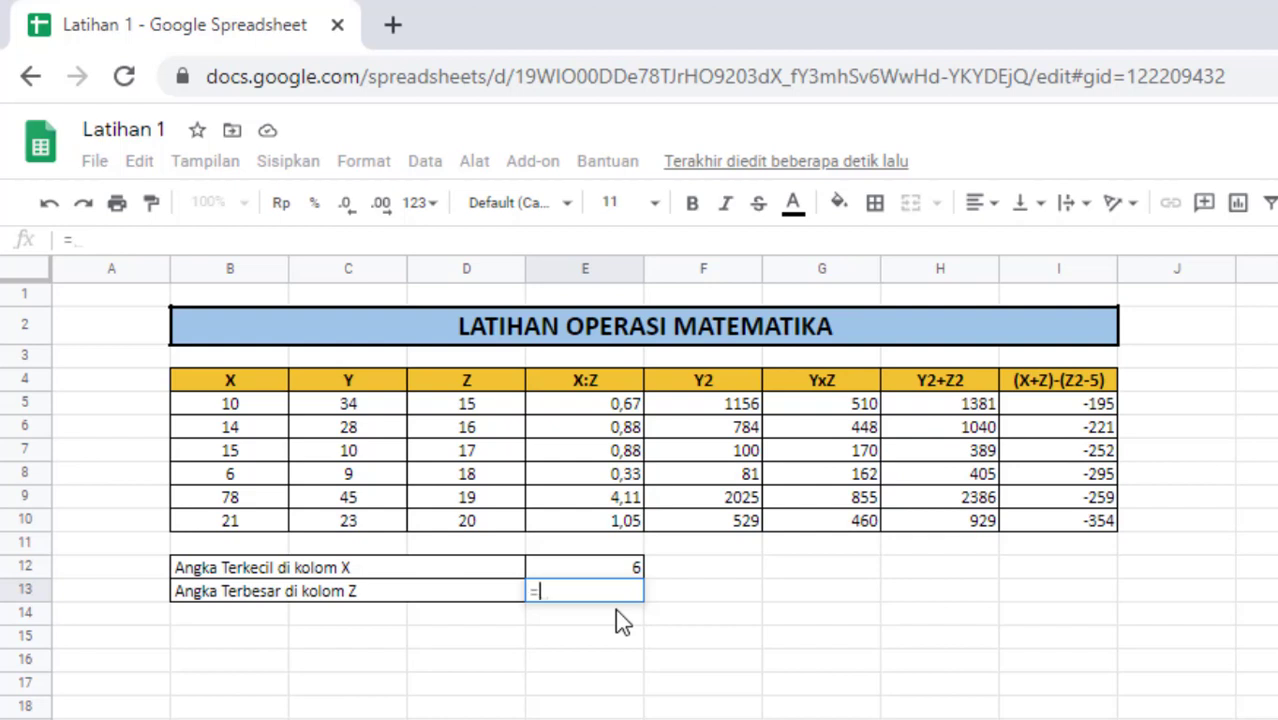
{"action": "type", "text": "M"}
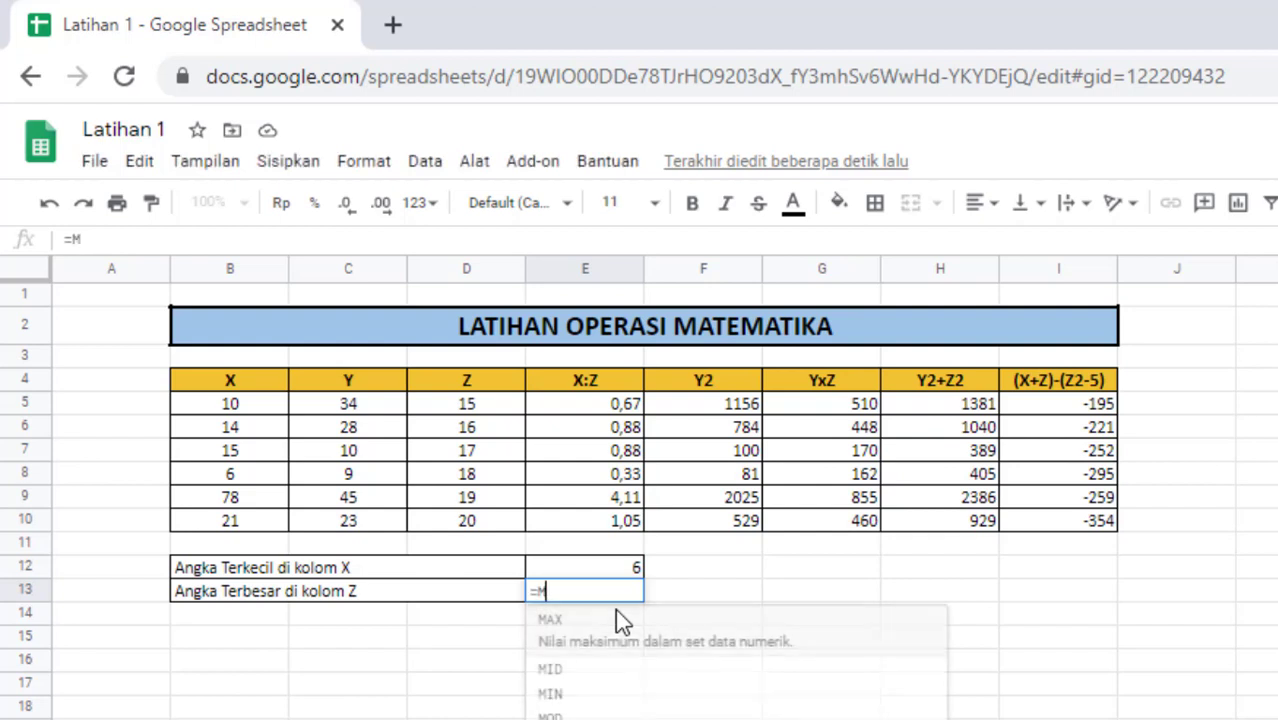
{"action": "type", "text": "AX"}
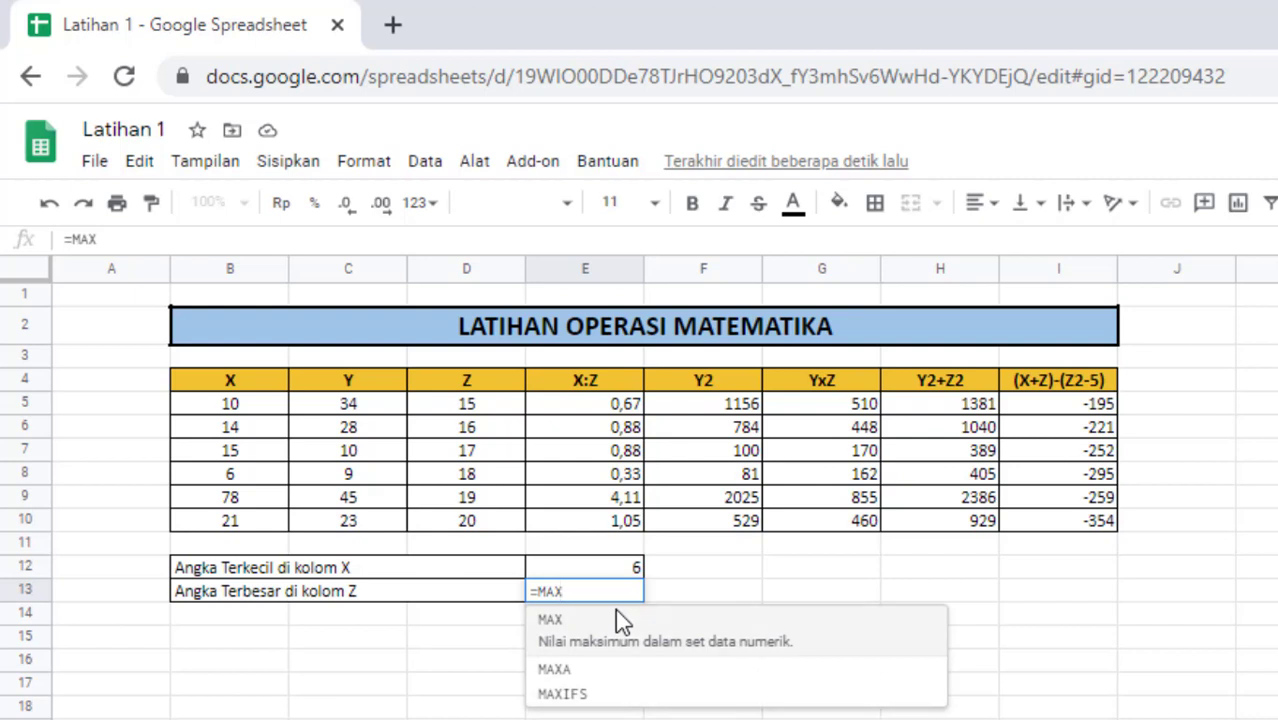
{"action": "type", "text": "("}
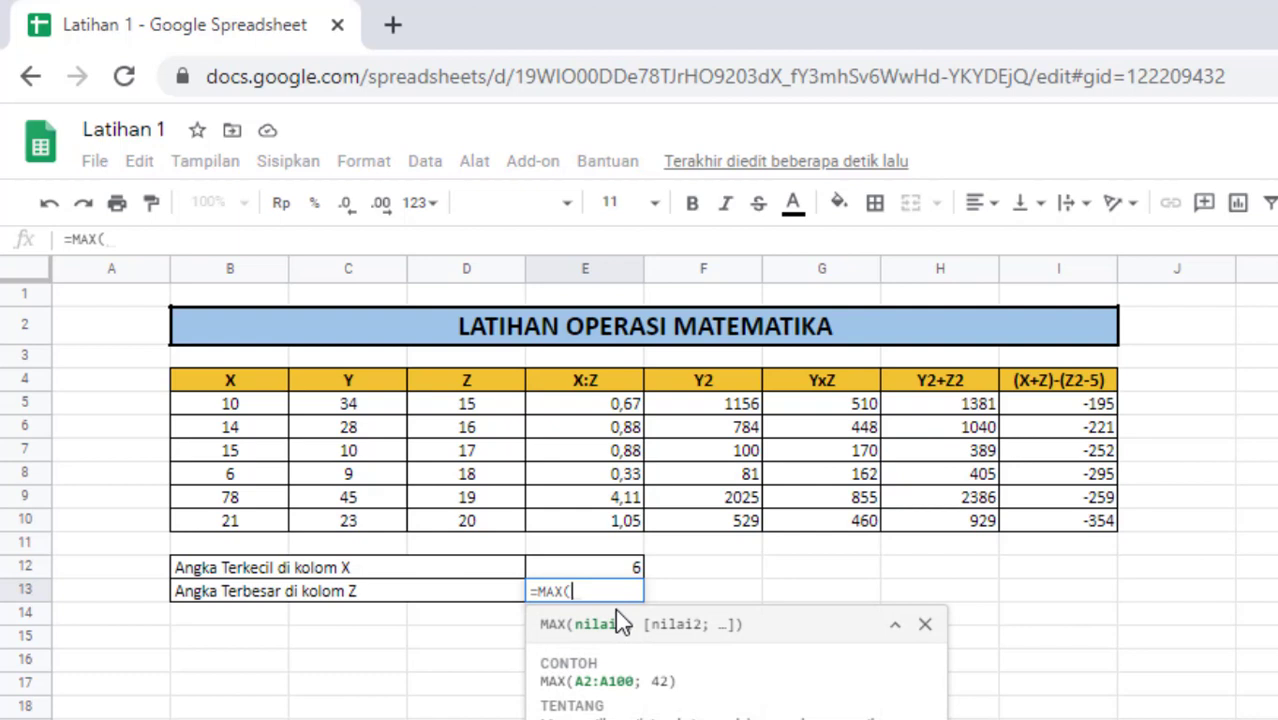
{"action": "left_click_drag", "start_coordinate": [488, 394], "coordinate": [494, 518]}
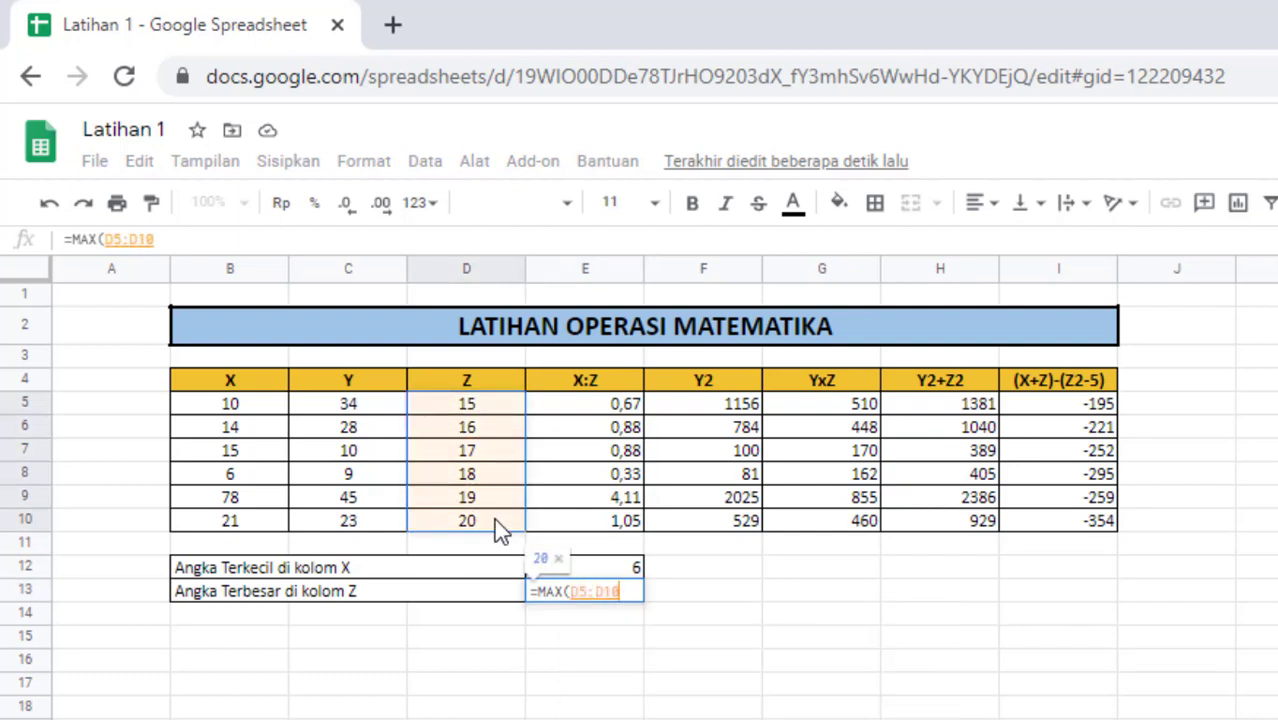
{"action": "key", "text": "Return"}
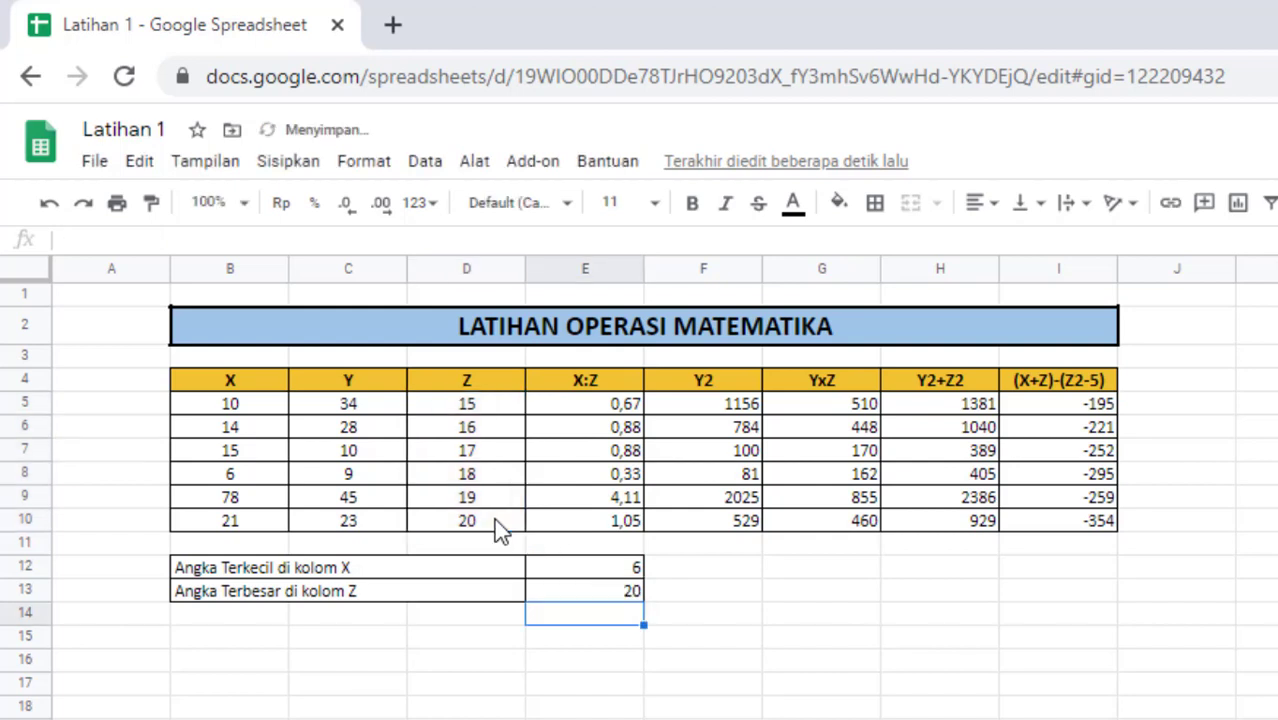
{"action": "left_click", "coordinate": [838, 665]}
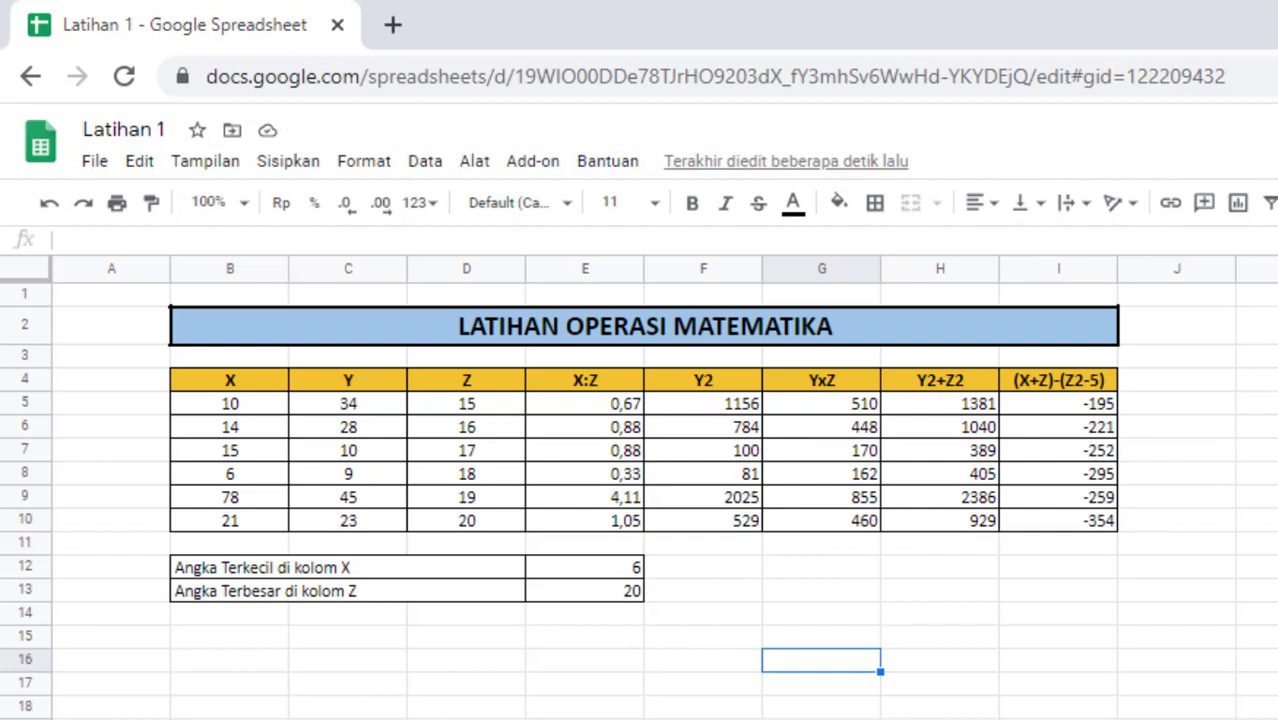
Check the (X+Z)-(Z2-5) formula in I5, then bring up the File > Download formats
{"action": "left_click", "coordinate": [1062, 410]}
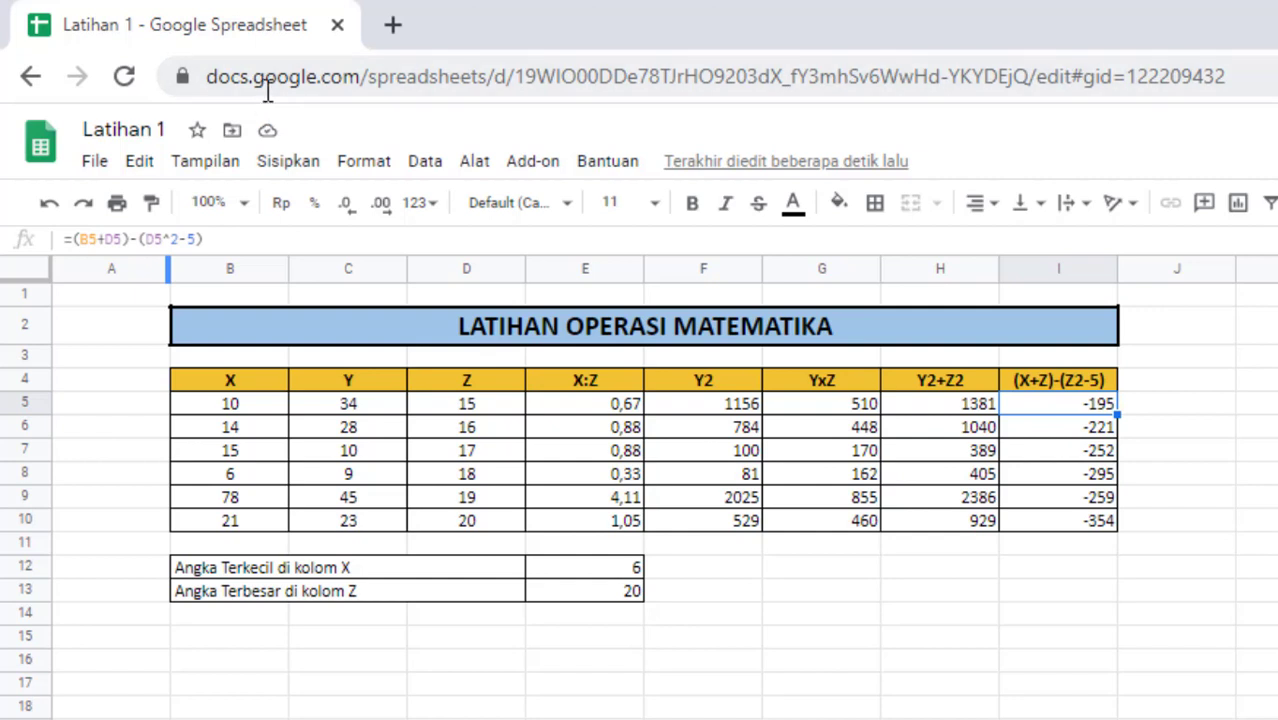
{"action": "left_click", "coordinate": [101, 167]}
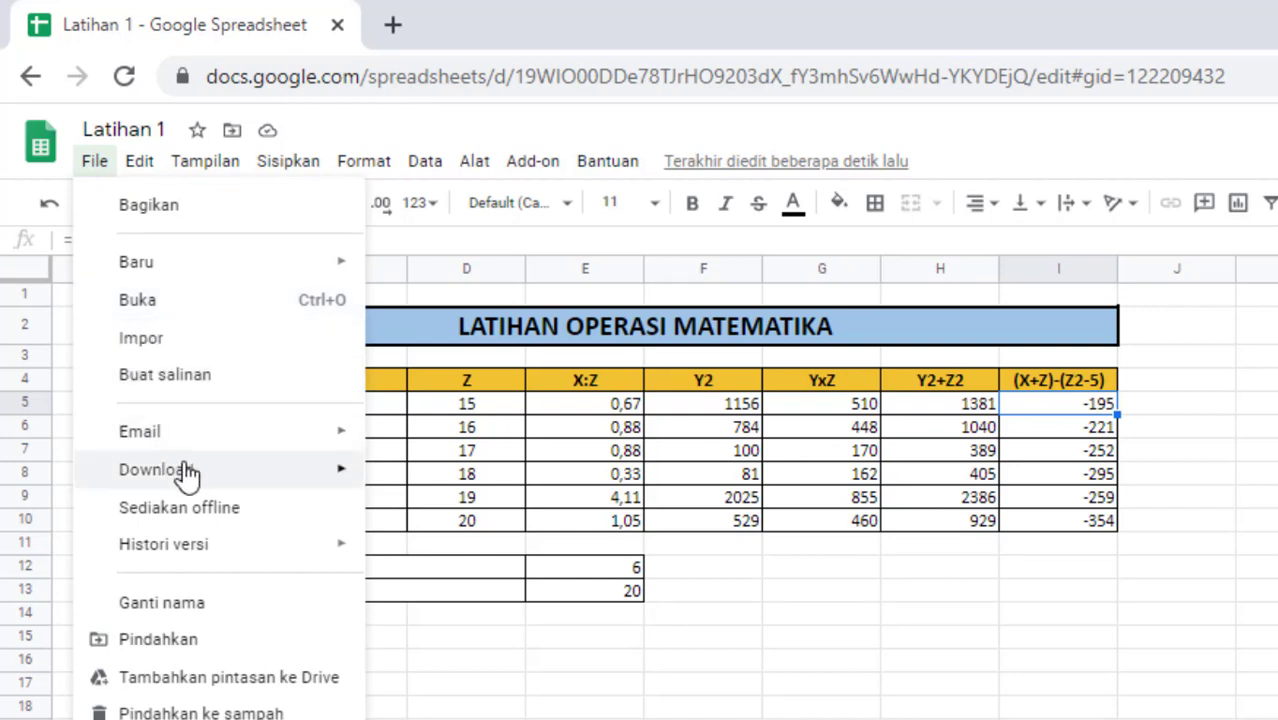
{"action": "mouse_move", "coordinate": [156, 469]}
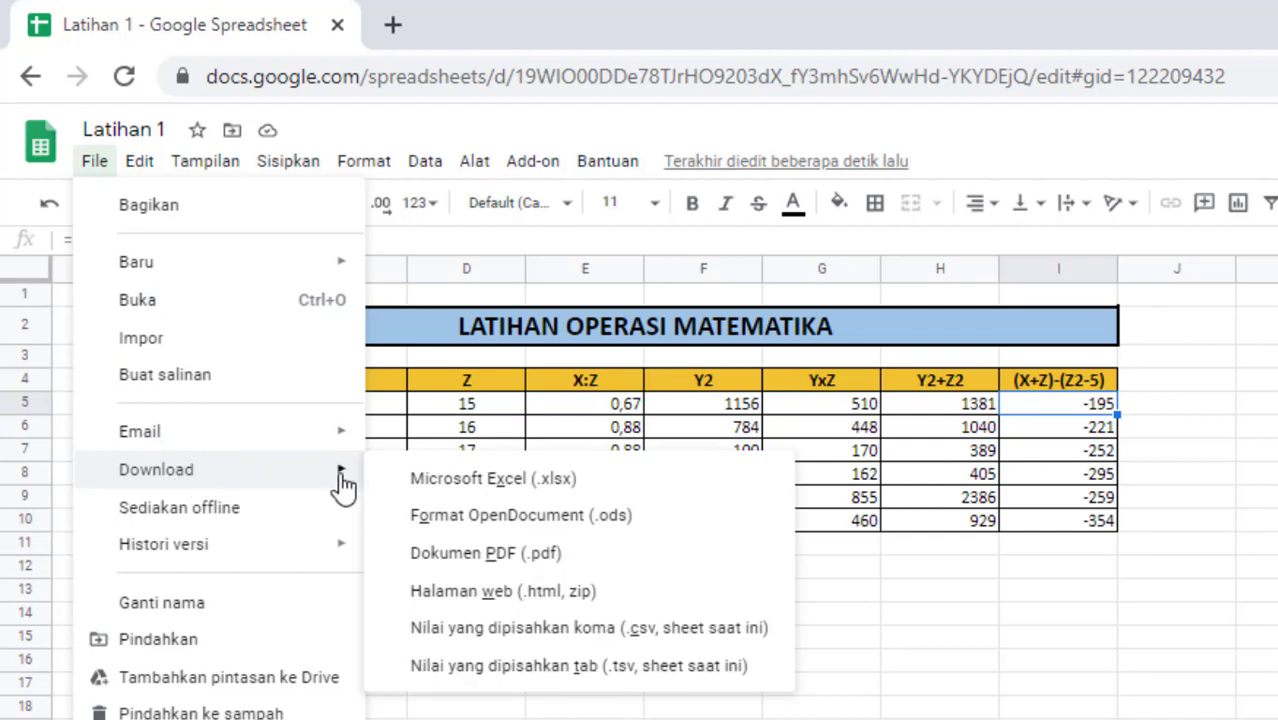
Download Latihan 1 as a Microsoft Excel (.xlsx) workbook
{"action": "left_click", "coordinate": [501, 482]}
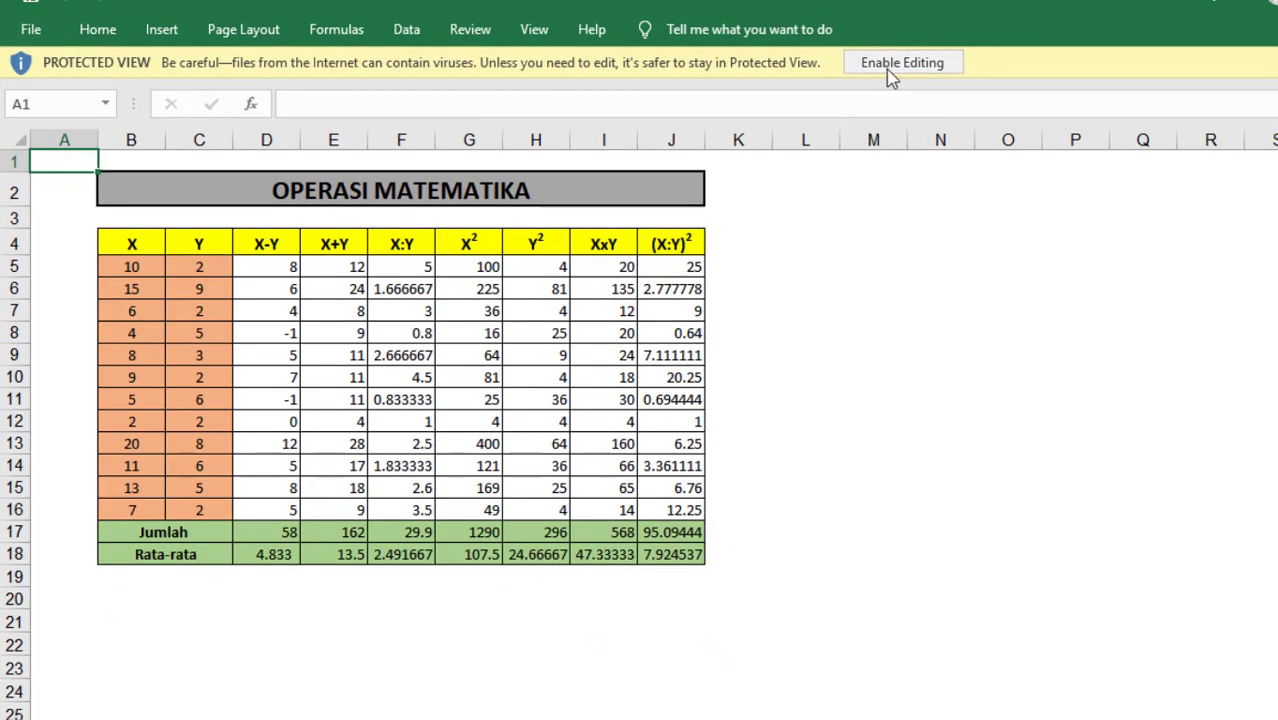
Enable editing and enlarge row 2 so the LATIHAN OPERASI MATEMATIKA title shows fully
{"action": "left_click", "coordinate": [878, 63]}
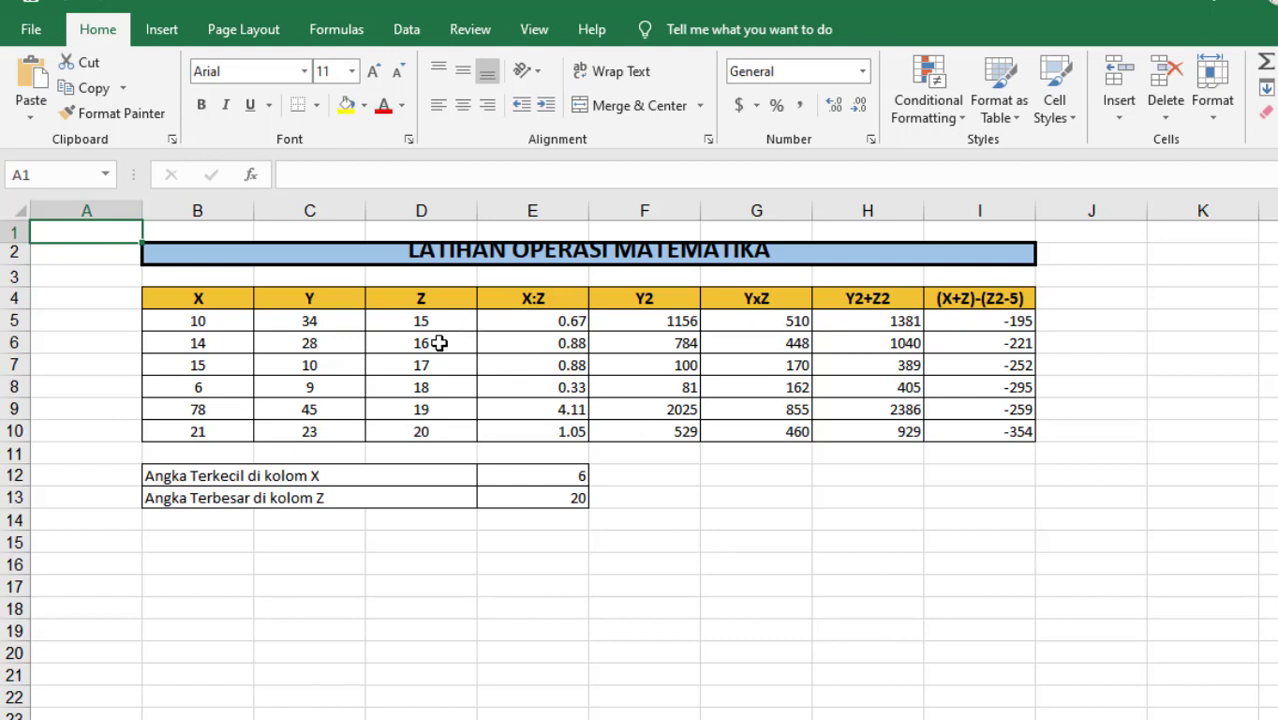
{"action": "left_click", "coordinate": [1160, 346]}
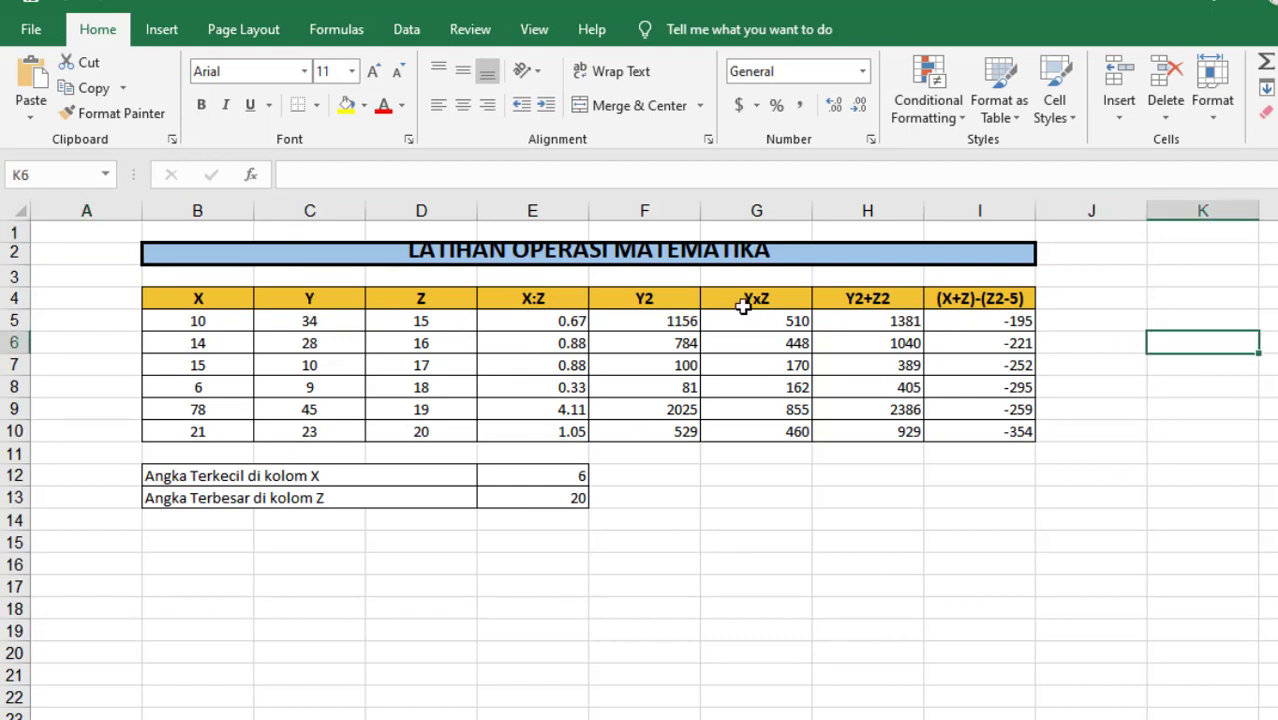
{"action": "left_click", "coordinate": [451, 254]}
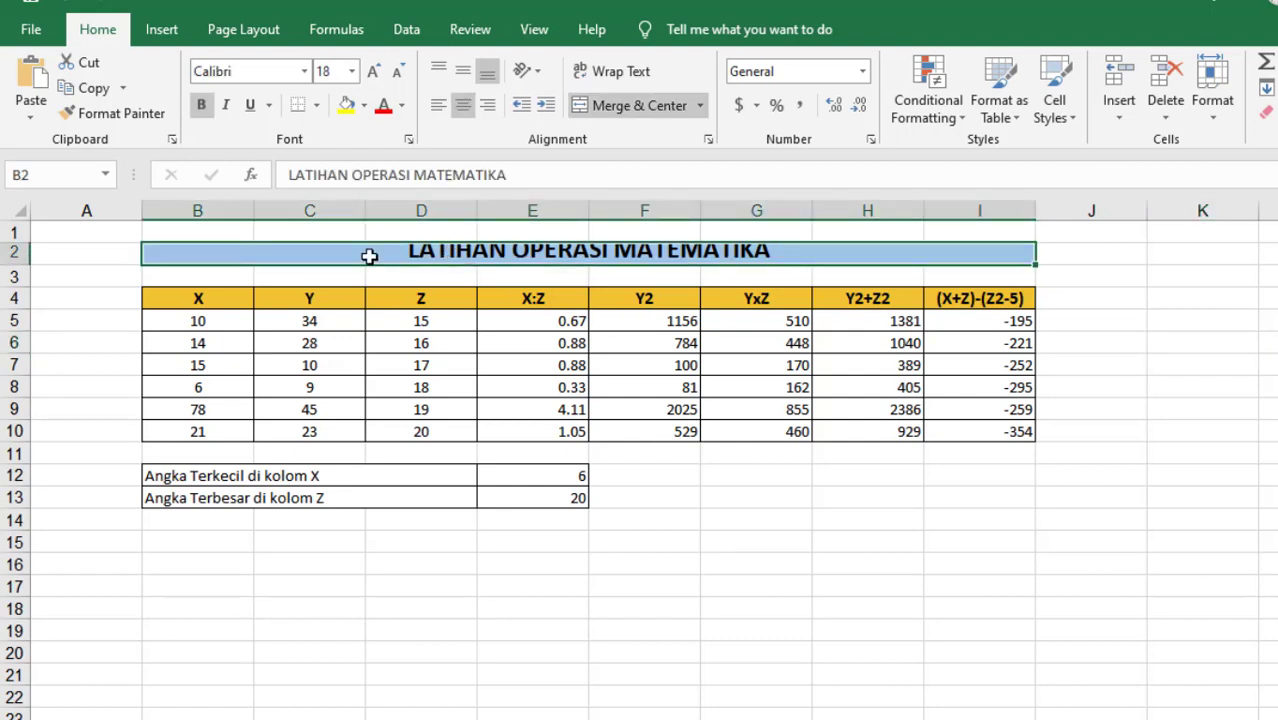
{"action": "left_click_drag", "start_coordinate": [6, 265], "coordinate": [6, 272]}
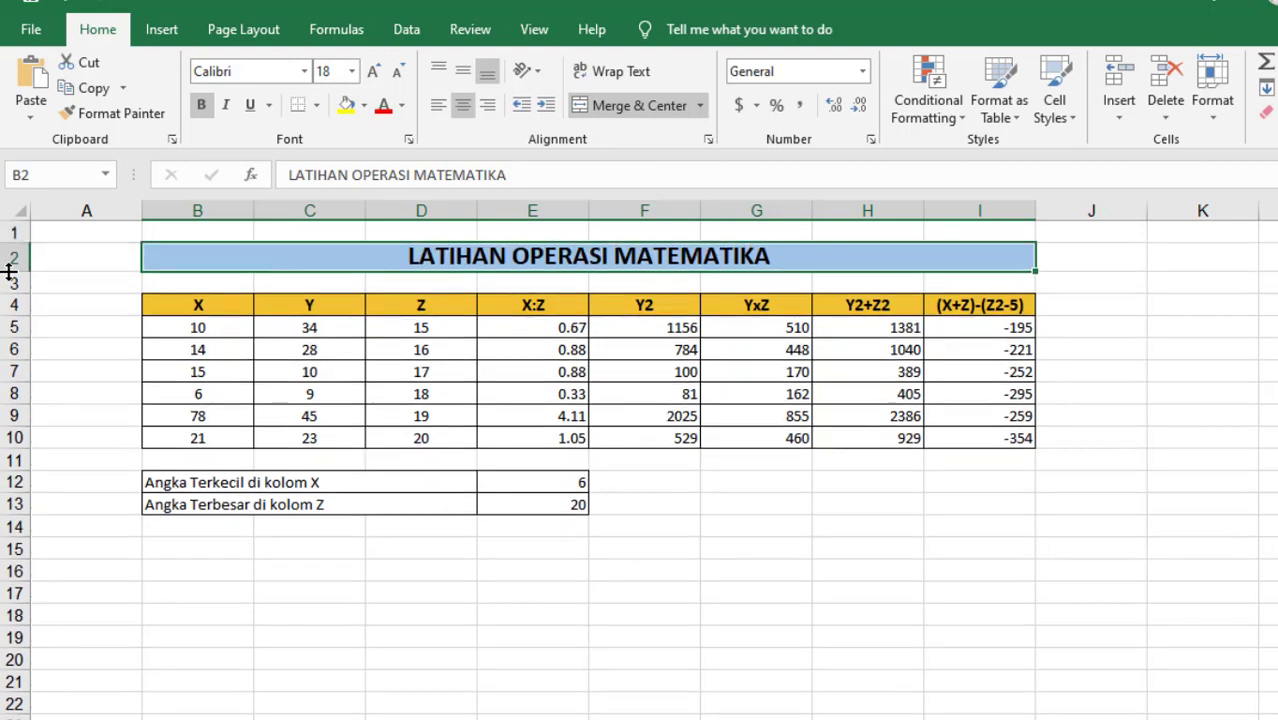
{"action": "left_click", "coordinate": [5, 276]}
Verify the carried-over formulas in E5, the Y2 and YxZ cells, H5, E12 and E13
{"action": "left_click", "coordinate": [515, 333]}
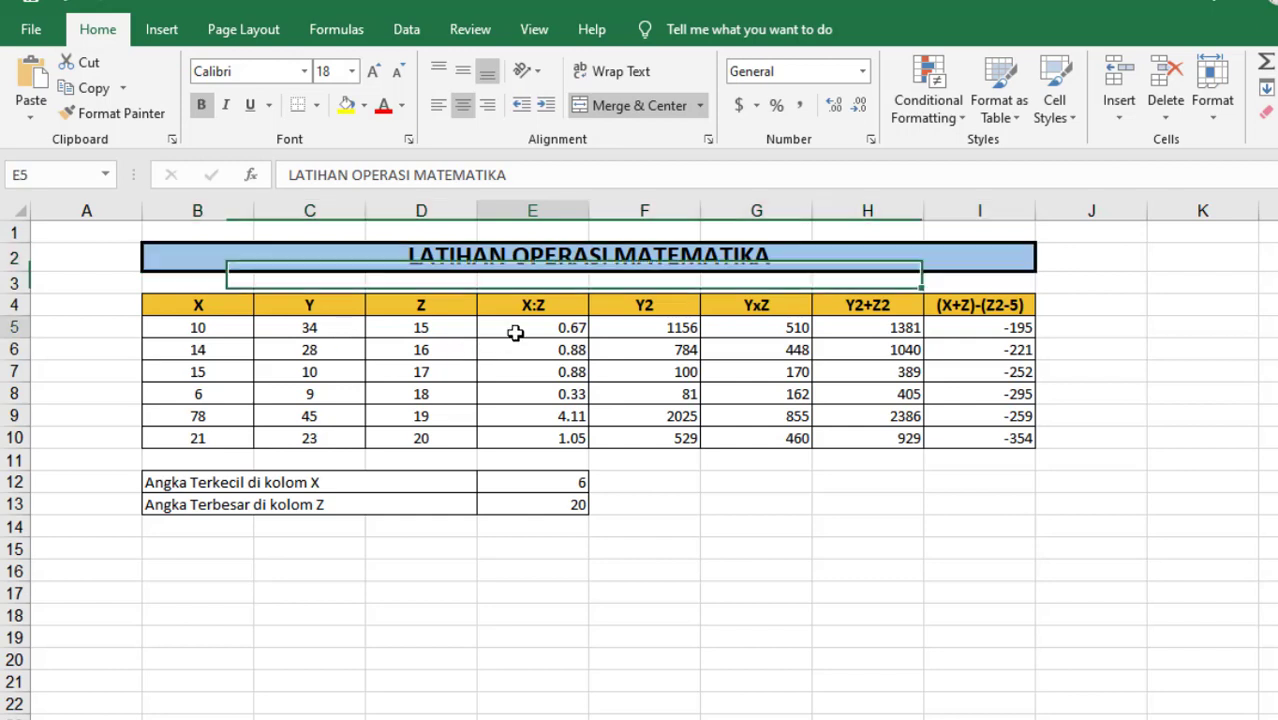
{"action": "left_click", "coordinate": [660, 328]}
{"action": "left_click", "coordinate": [795, 310]}
{"action": "left_click", "coordinate": [890, 337]}
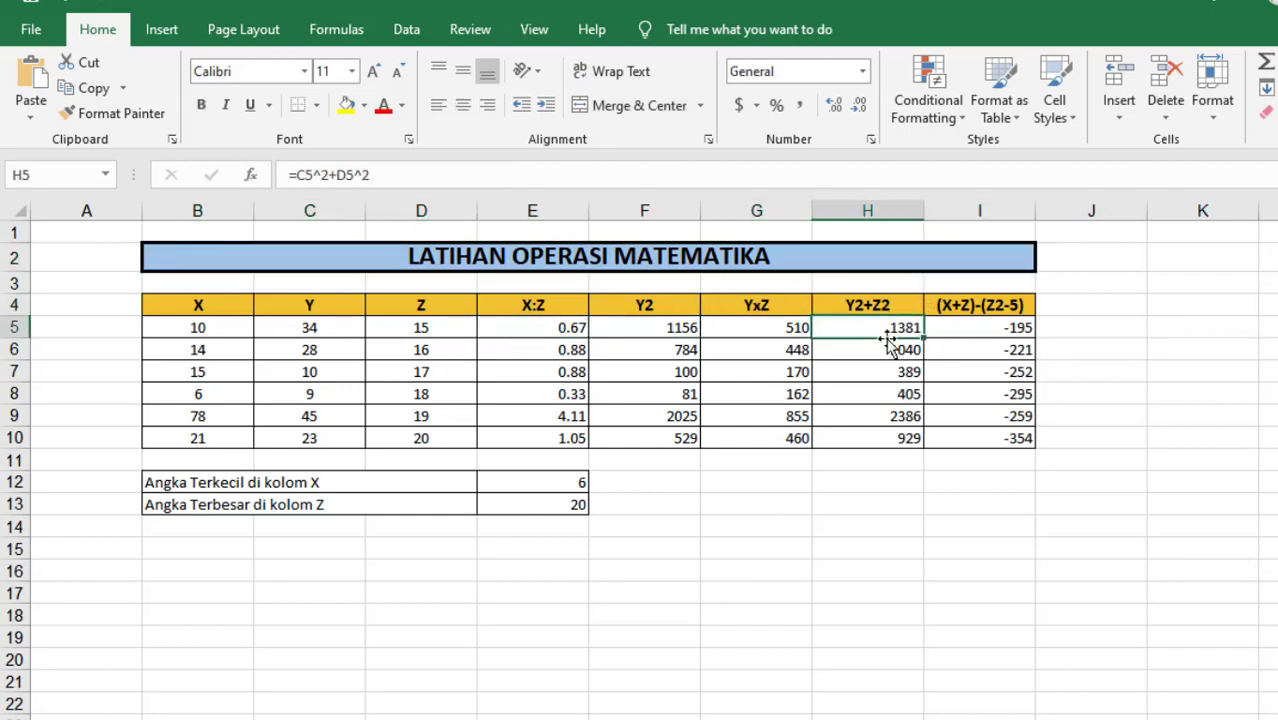
{"action": "left_click", "coordinate": [549, 483]}
{"action": "left_click", "coordinate": [556, 500]}
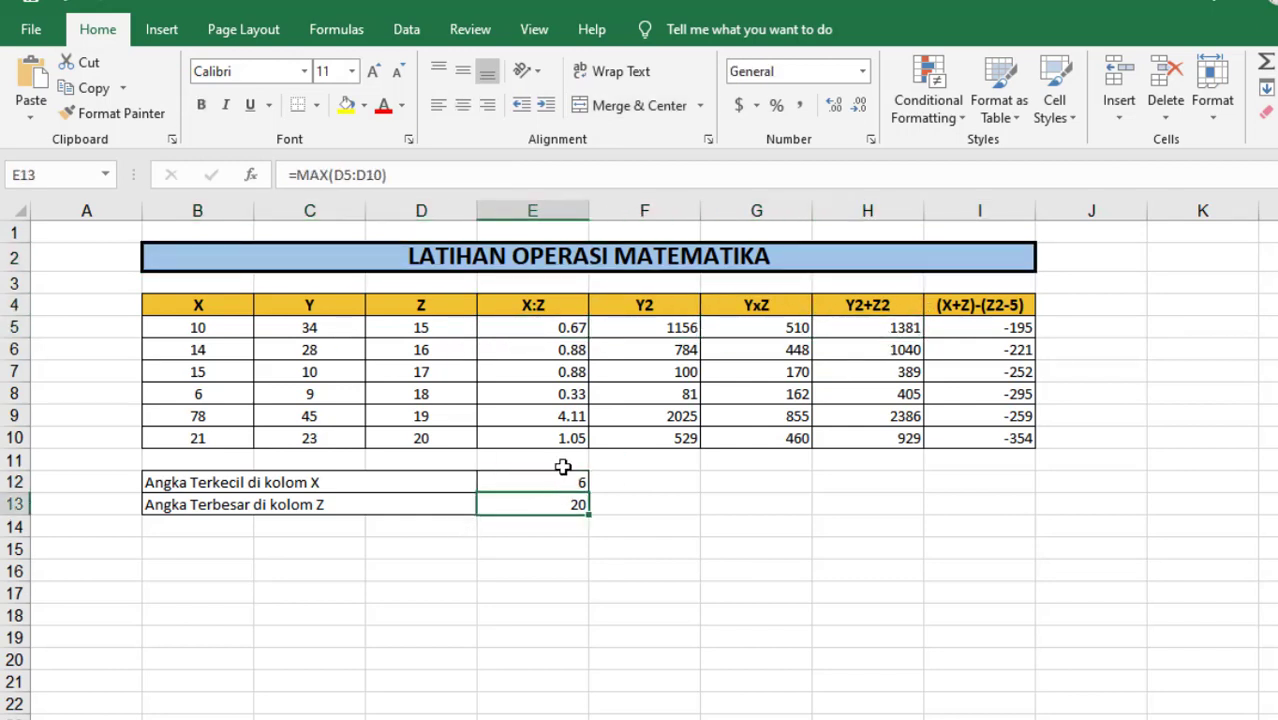
{"action": "left_click", "coordinate": [650, 305]}
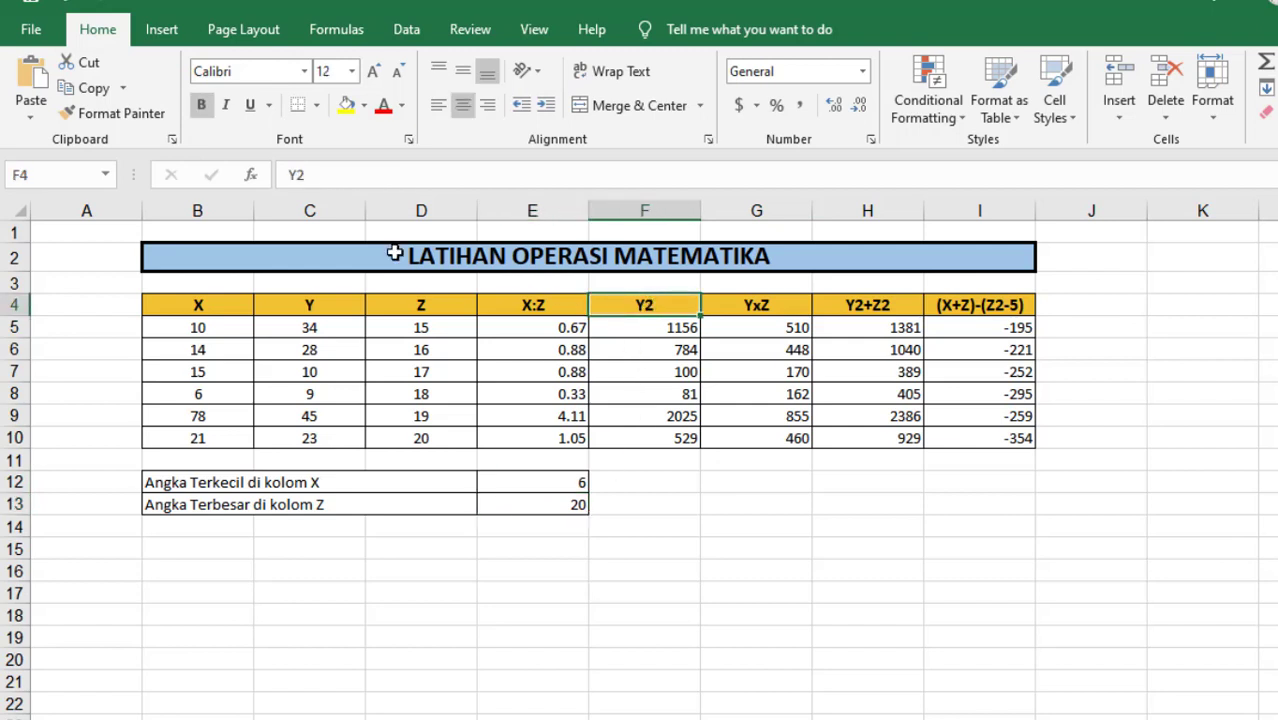
Format the 2 in the Y2 heading as superscript through Format Cells
{"action": "right_click", "coordinate": [306, 176]}
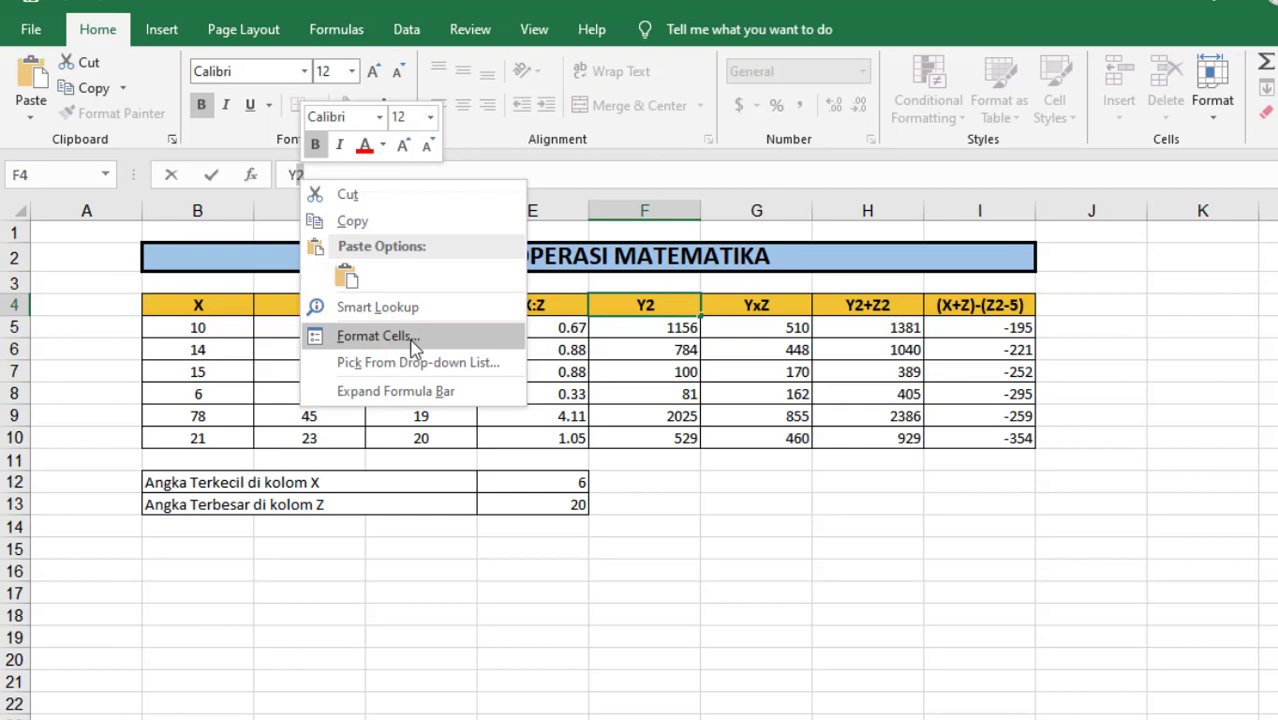
{"action": "left_click", "coordinate": [406, 336]}
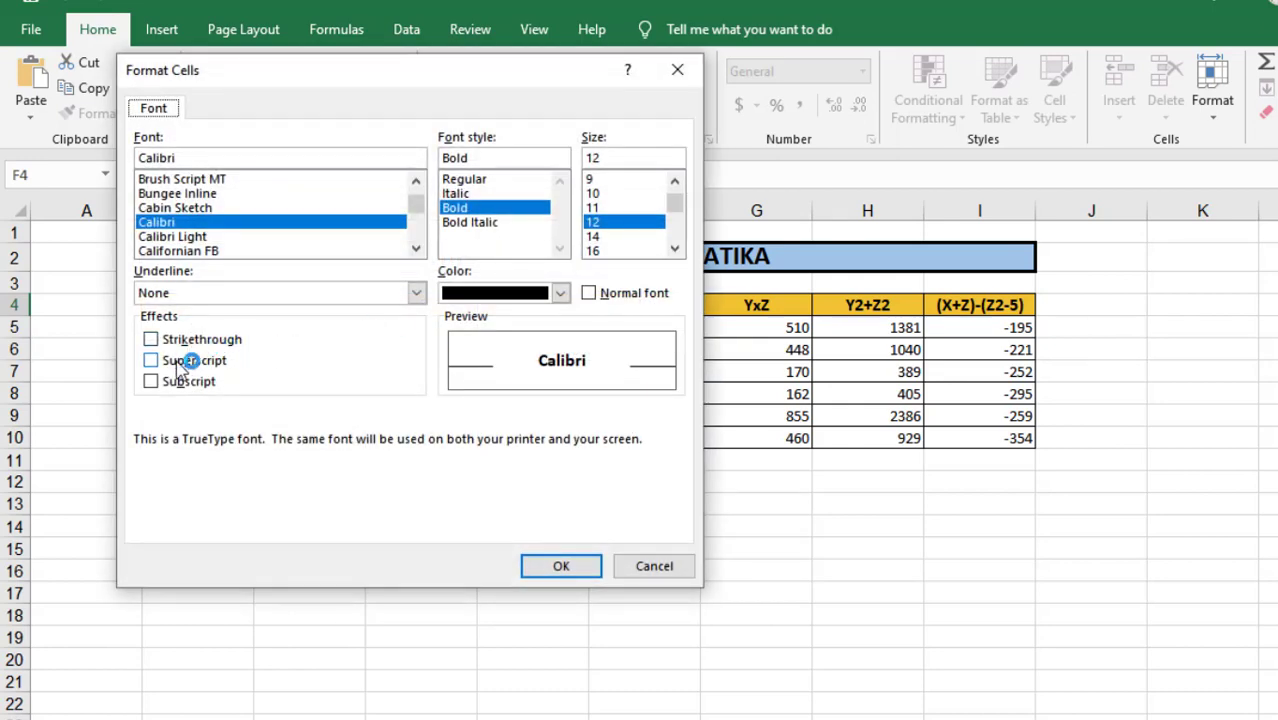
{"action": "left_click", "coordinate": [175, 361]}
{"action": "left_click", "coordinate": [566, 572]}
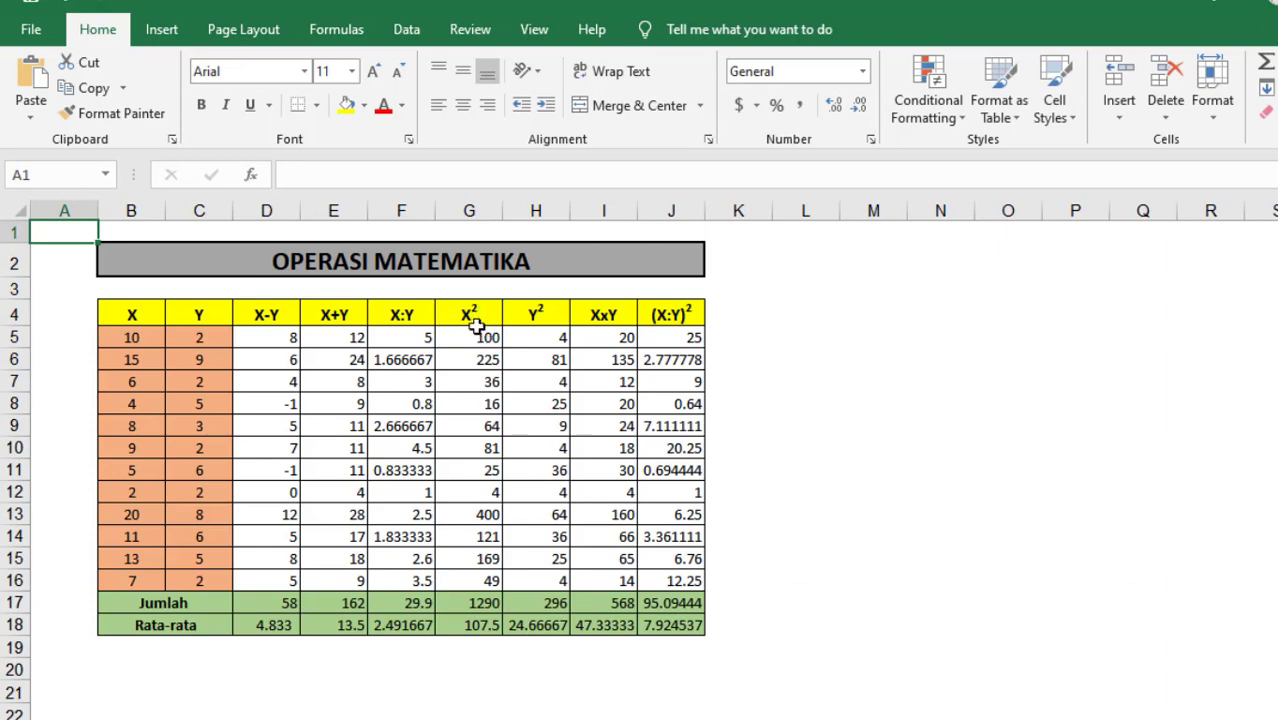
Switch back to the LATIHAN OPERASI MATEMATIKA workbook window
{"action": "left_click", "coordinate": [220, 713]}
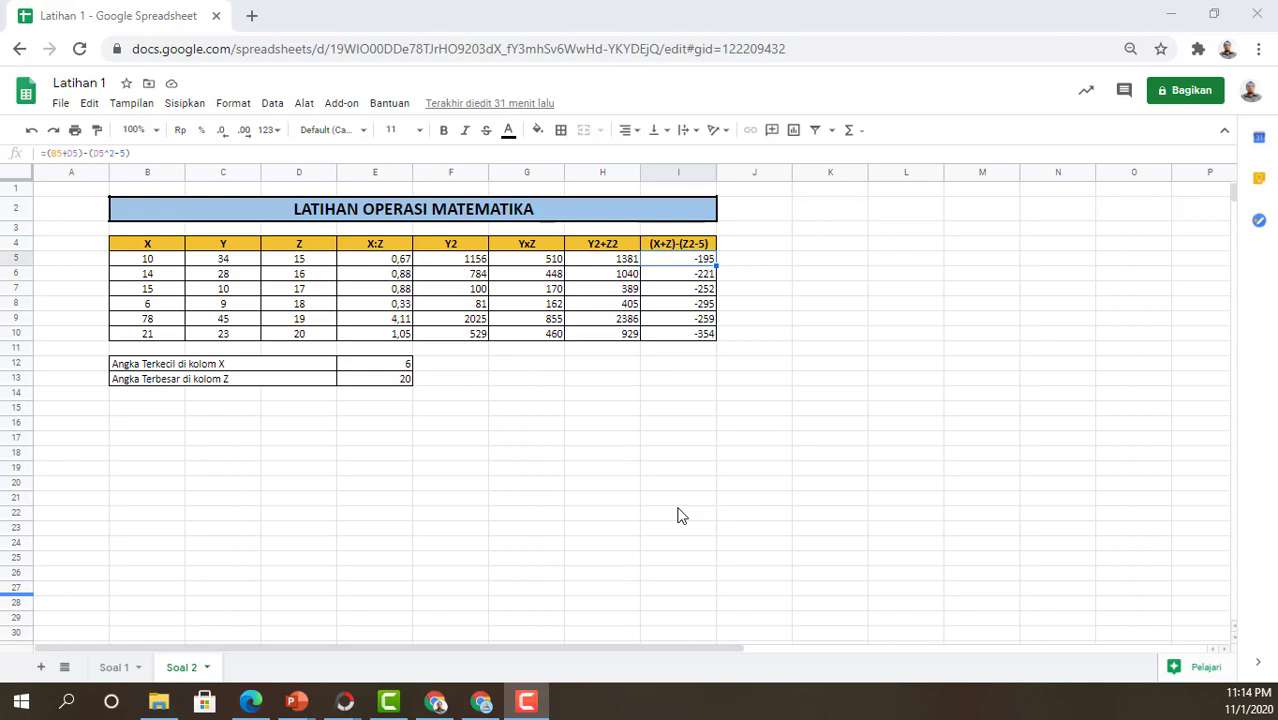
Go to live.com in a new browser tab
{"action": "left_click", "coordinate": [251, 16]}
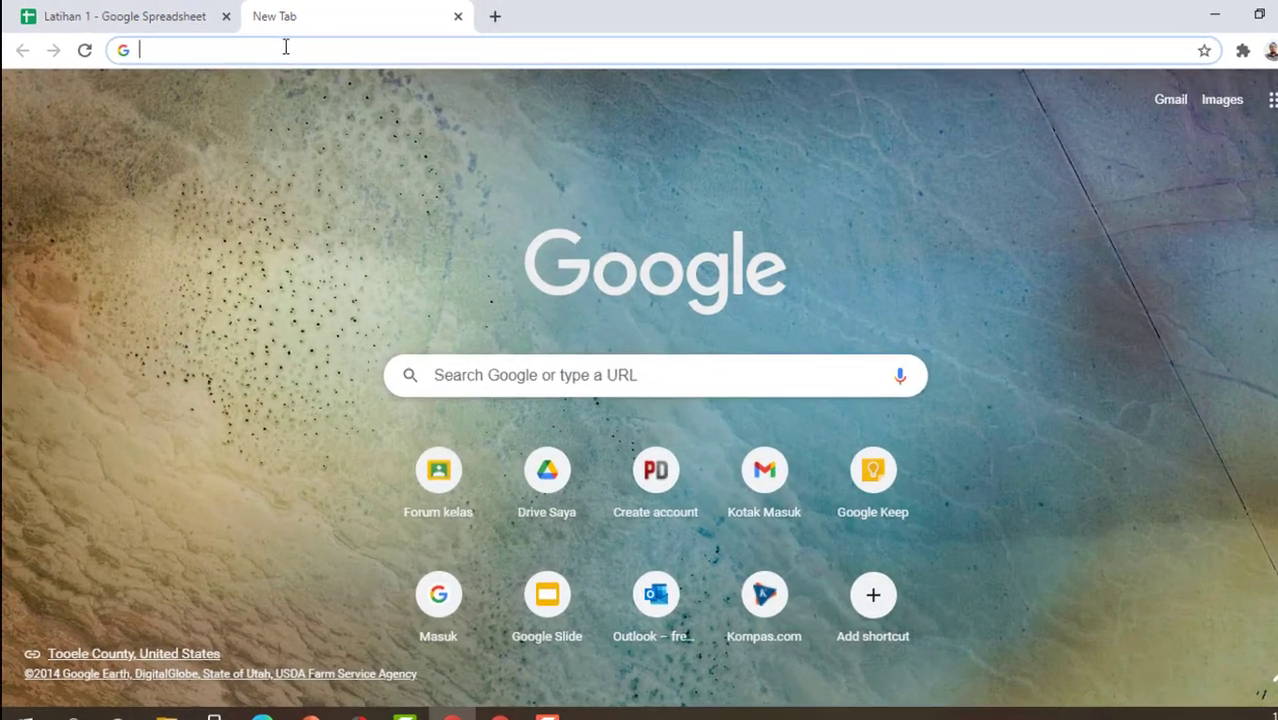
{"action": "type", "text": "live"}
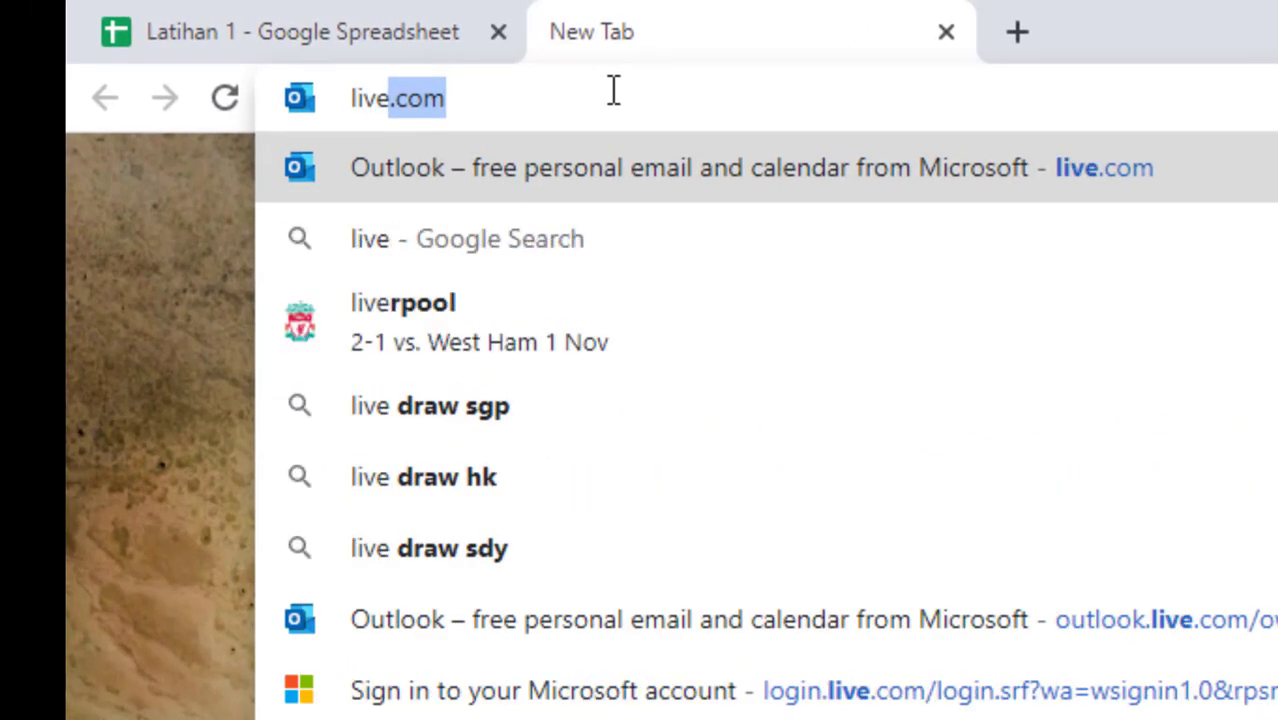
{"action": "type", "text": ".c"}
{"action": "key", "text": "Return"}
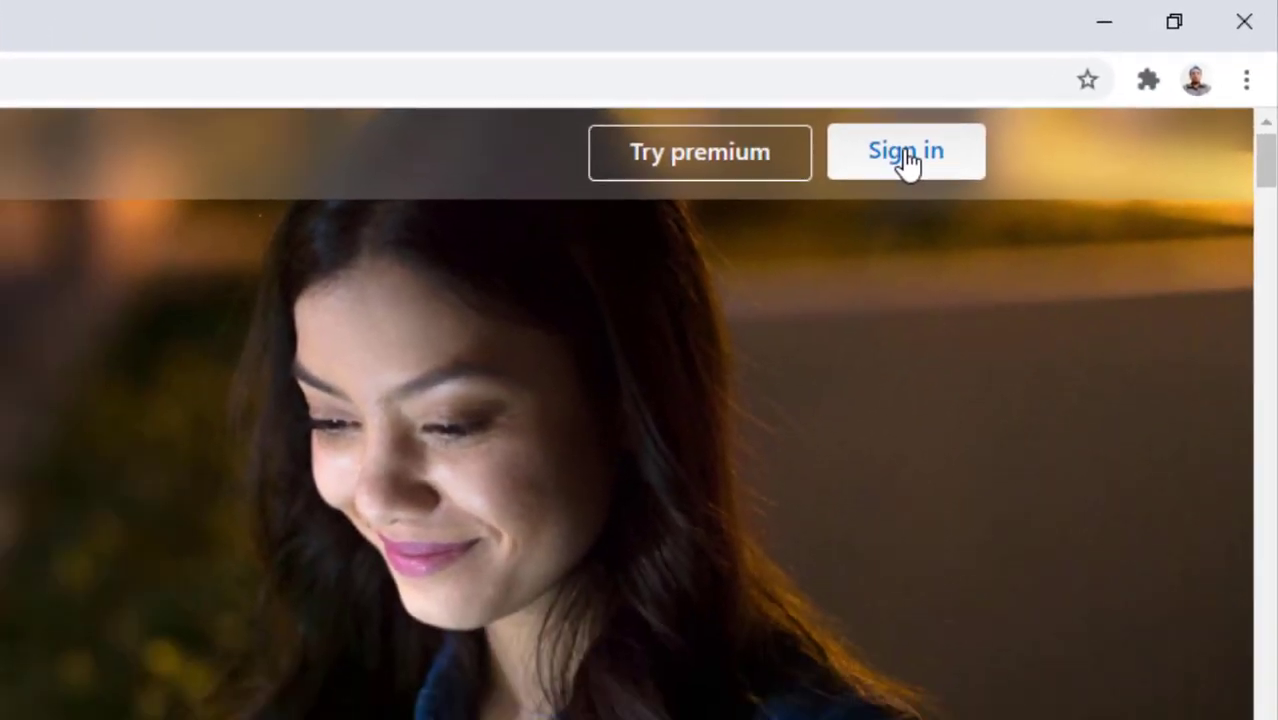
Sign in to Outlook.com with Windows Hello, entering the PIN and staying signed in
{"action": "left_click", "coordinate": [1045, 104]}
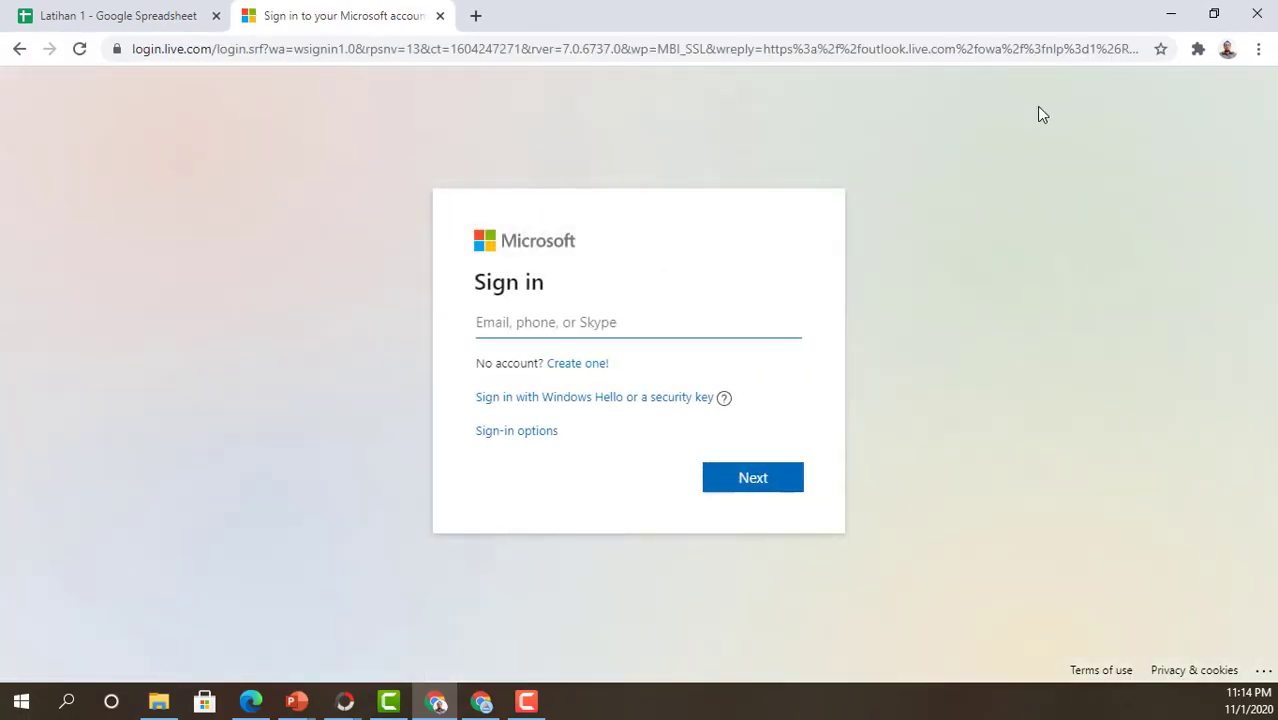
{"action": "left_click", "coordinate": [630, 335]}
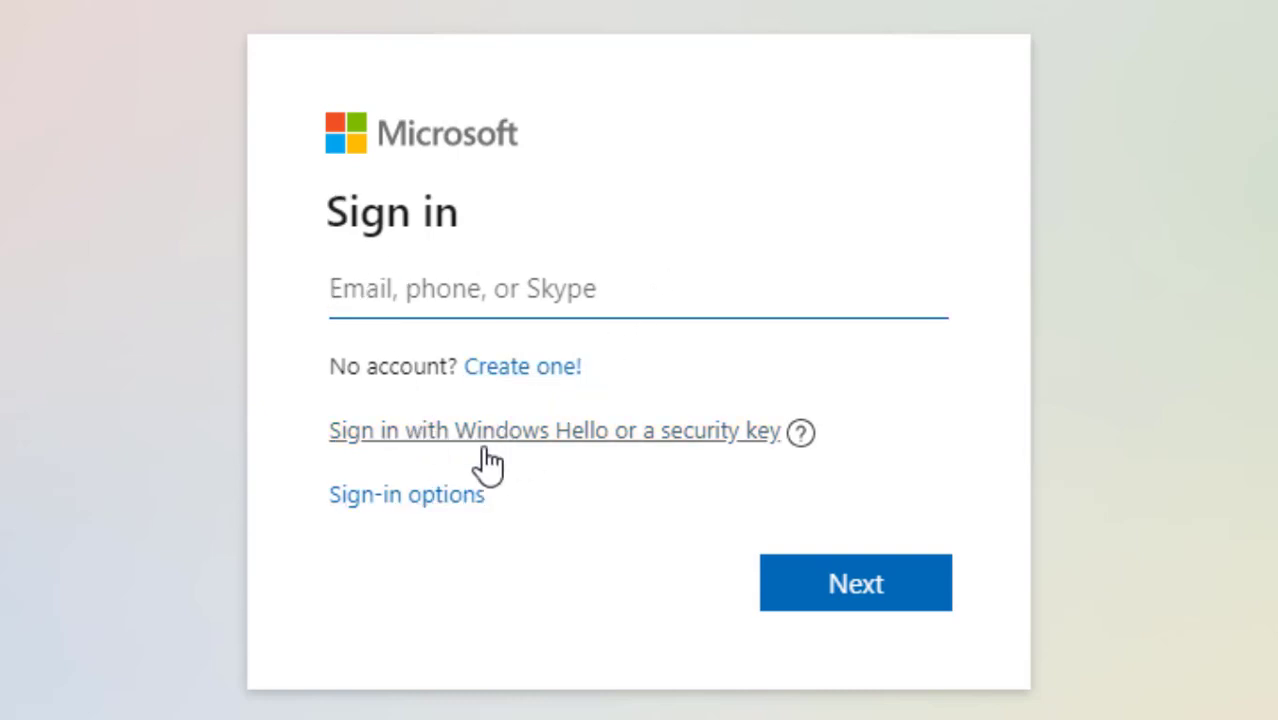
{"action": "left_click", "coordinate": [410, 500]}
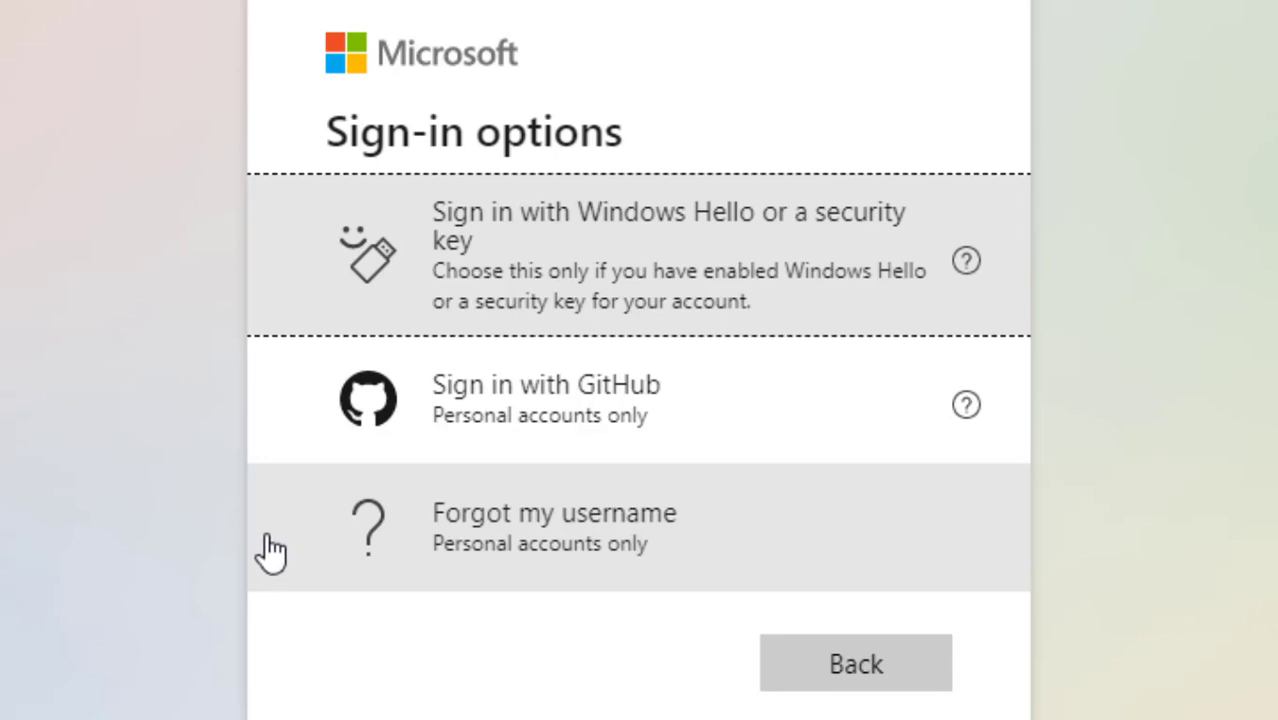
{"action": "left_click", "coordinate": [600, 276]}
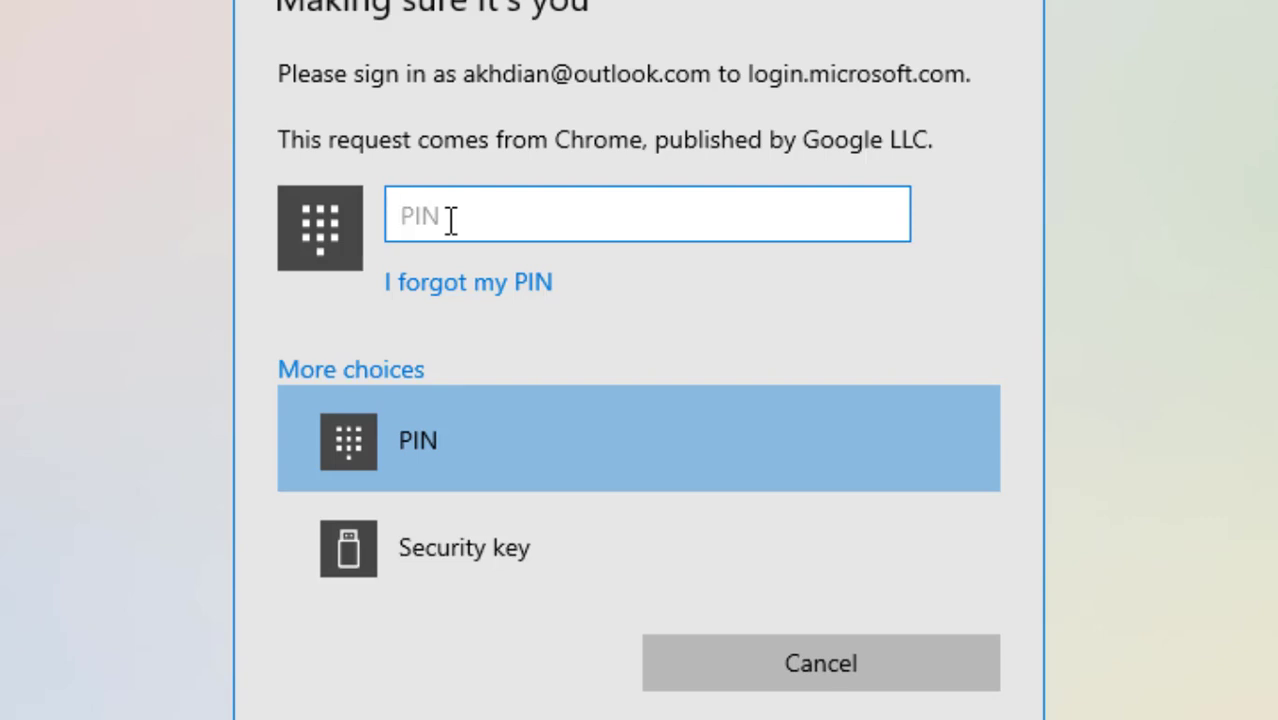
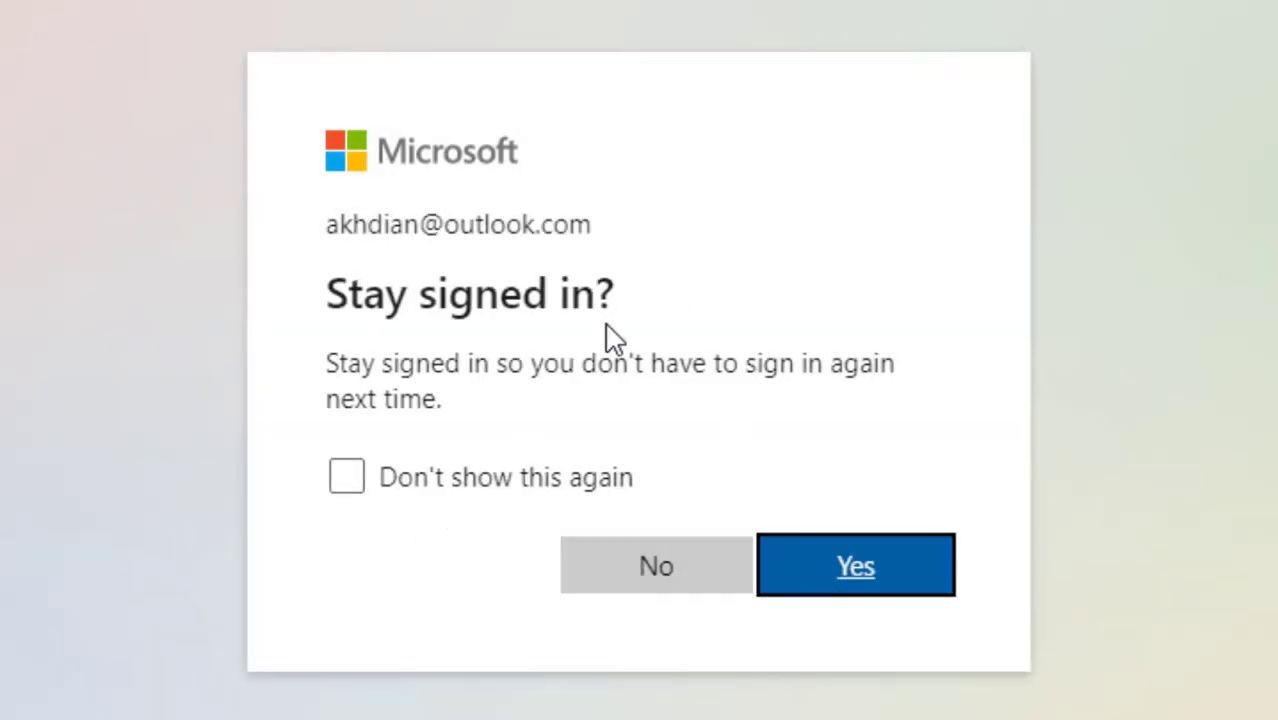
{"action": "left_click", "coordinate": [893, 583]}
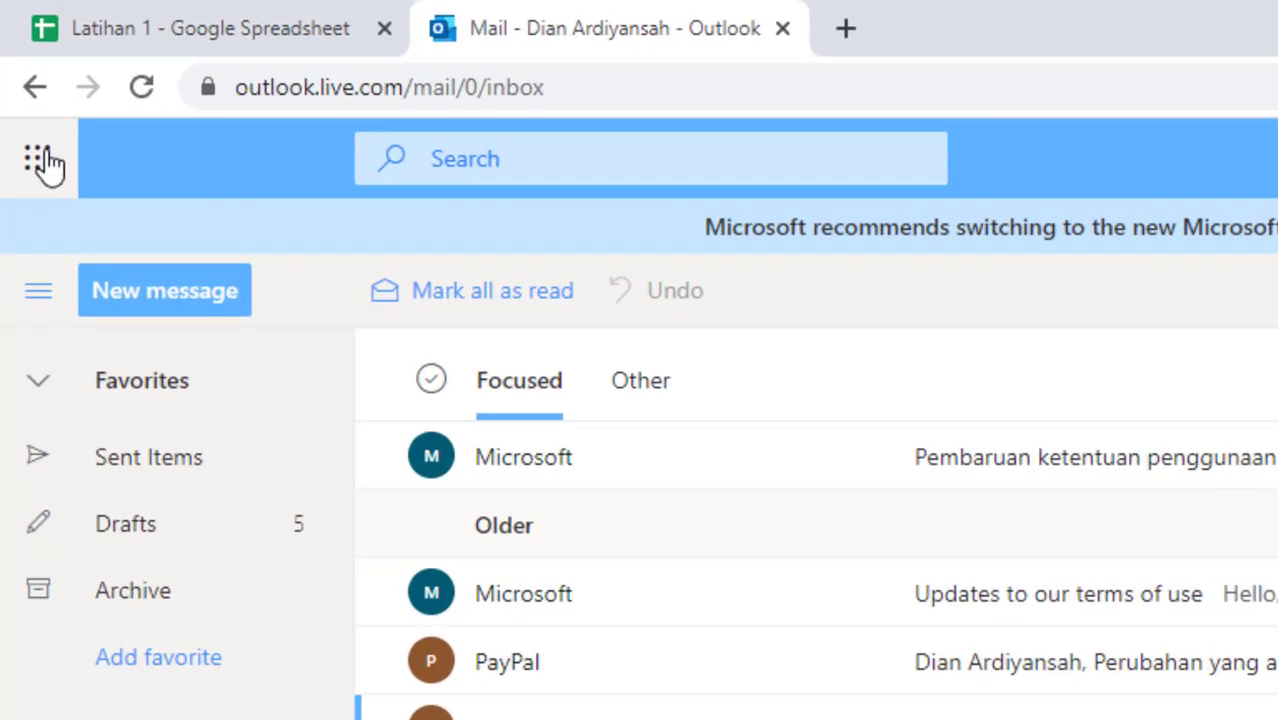
Create a new blank Excel Online workbook, Book 2, from the Microsoft 365 app list
{"action": "left_click", "coordinate": [22, 89]}
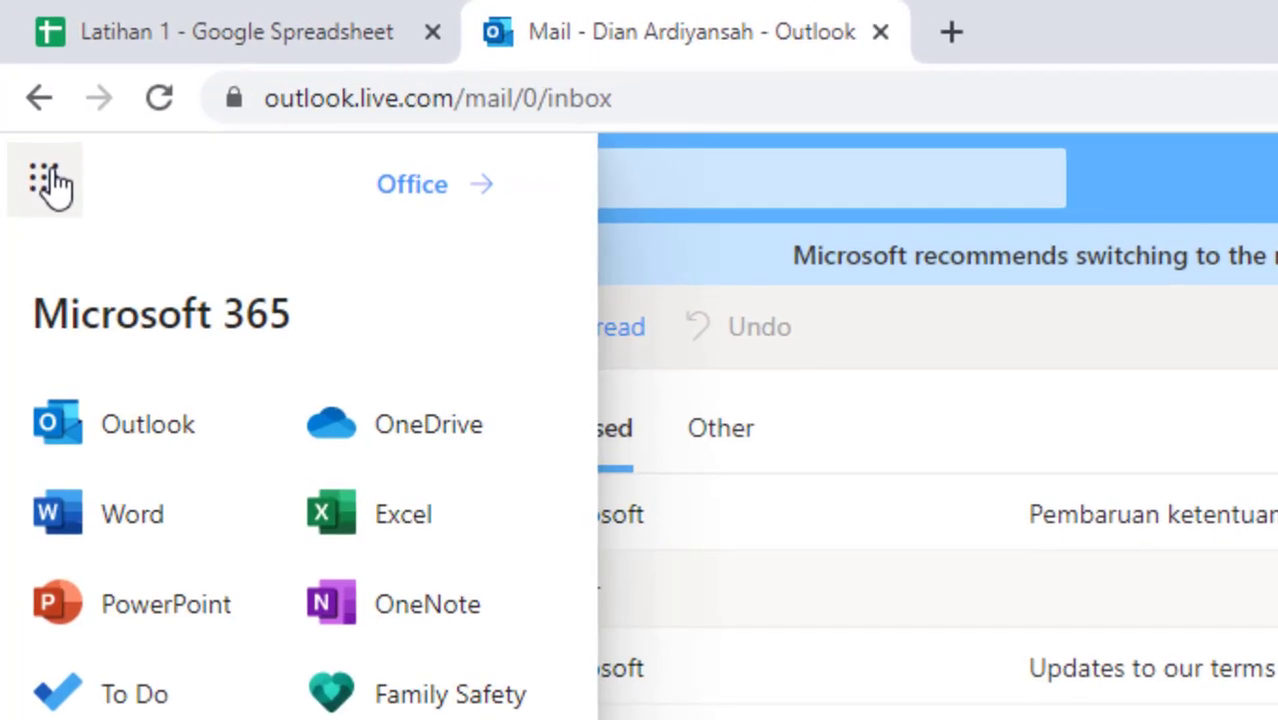
{"action": "left_click", "coordinate": [394, 536]}
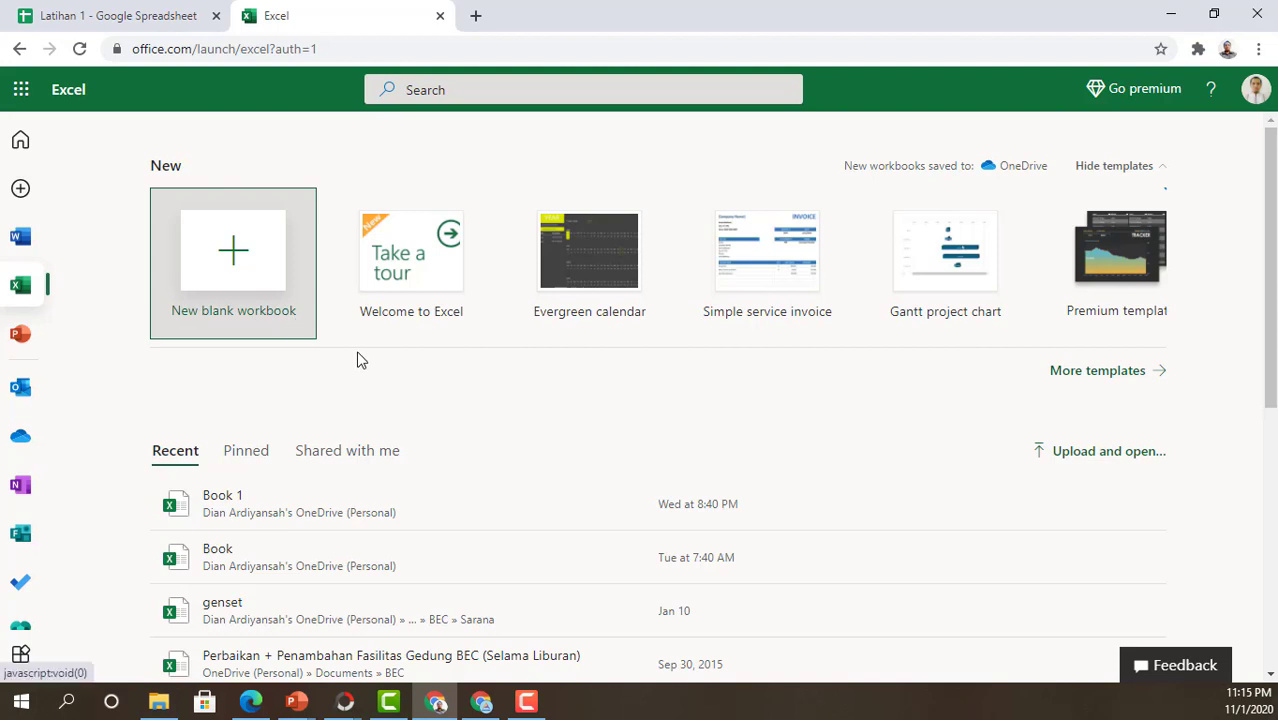
{"action": "left_click", "coordinate": [230, 258]}
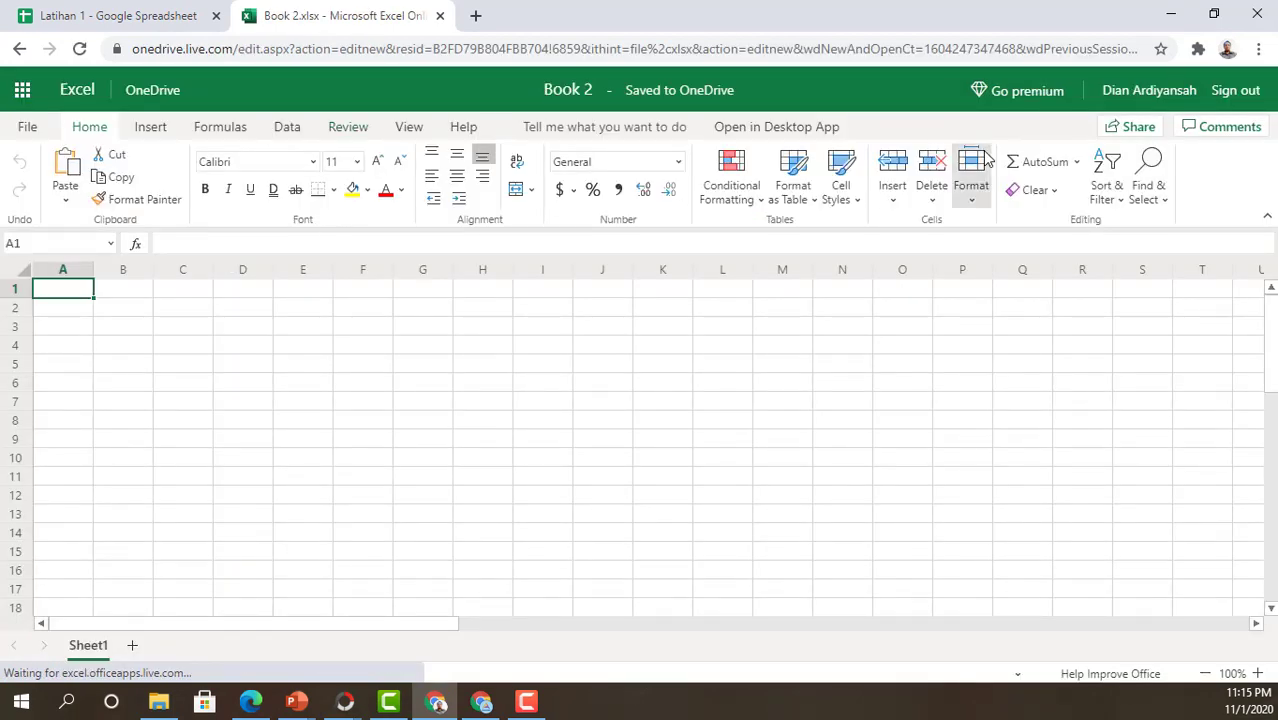
Go from Excel Online's recent documents list to More on OneDrive to see all stored files
{"action": "left_click", "coordinate": [28, 126]}
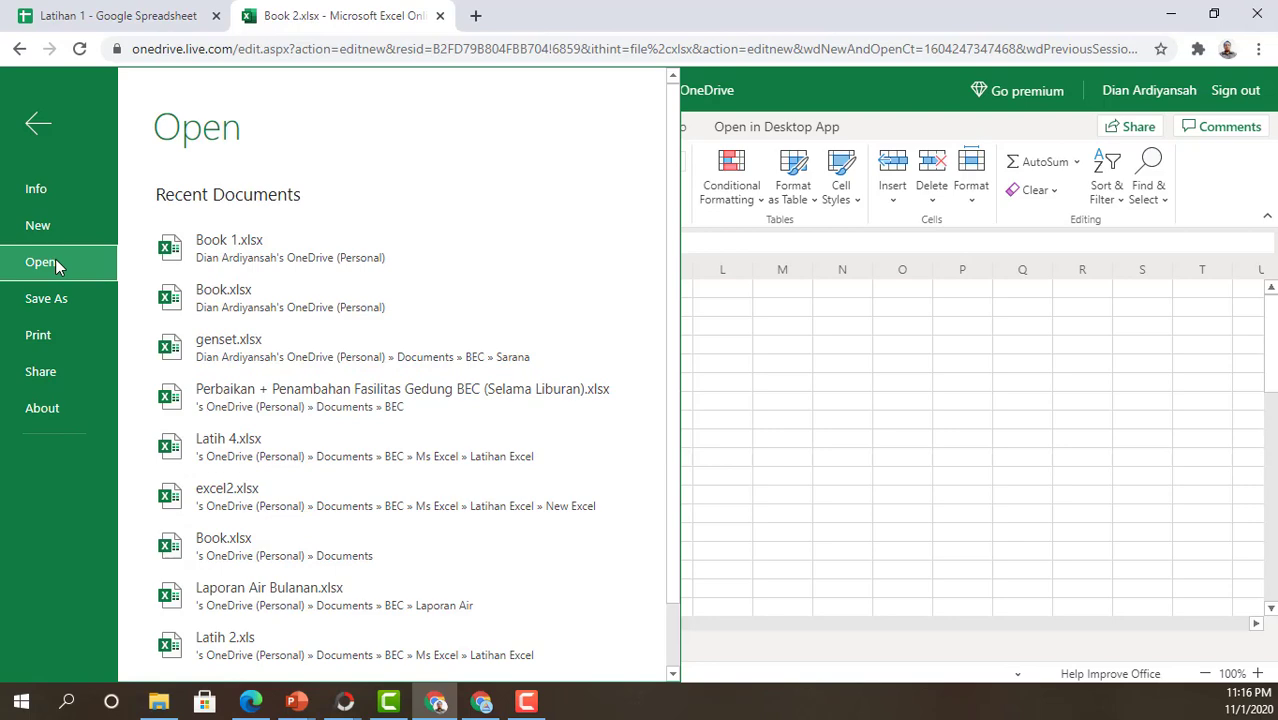
{"action": "left_click", "coordinate": [36, 123]}
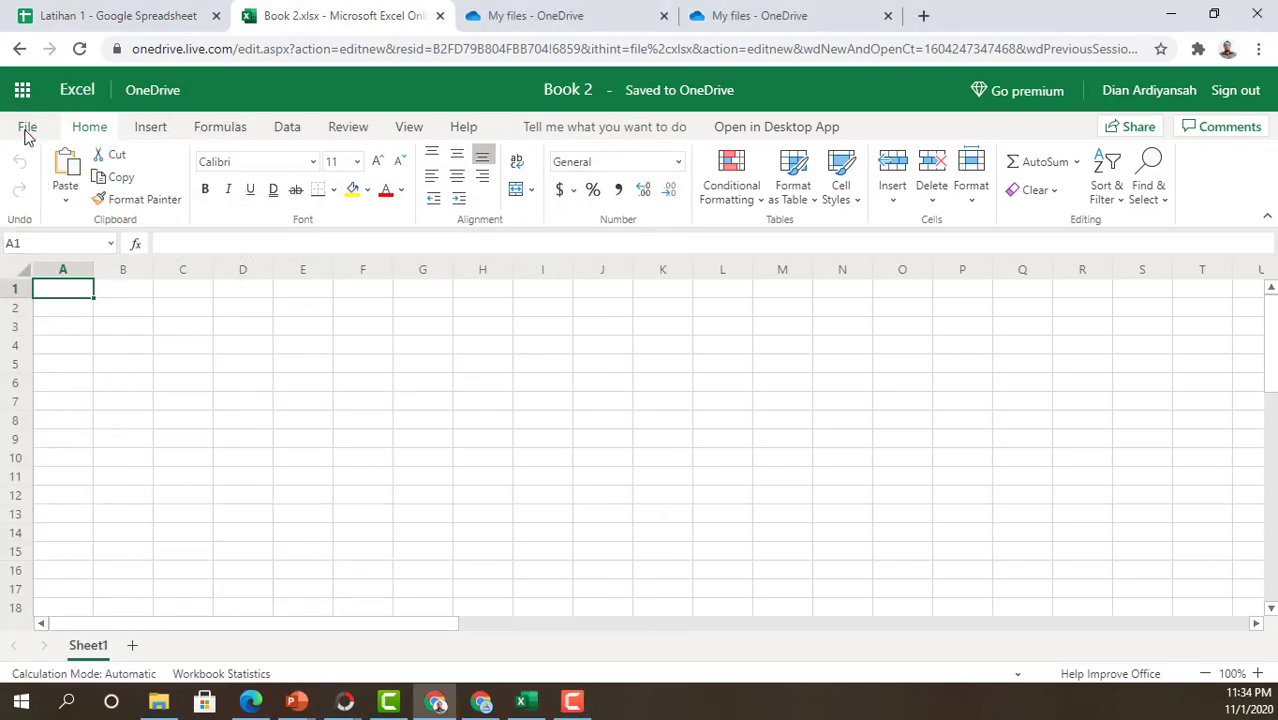
{"action": "left_click", "coordinate": [27, 127]}
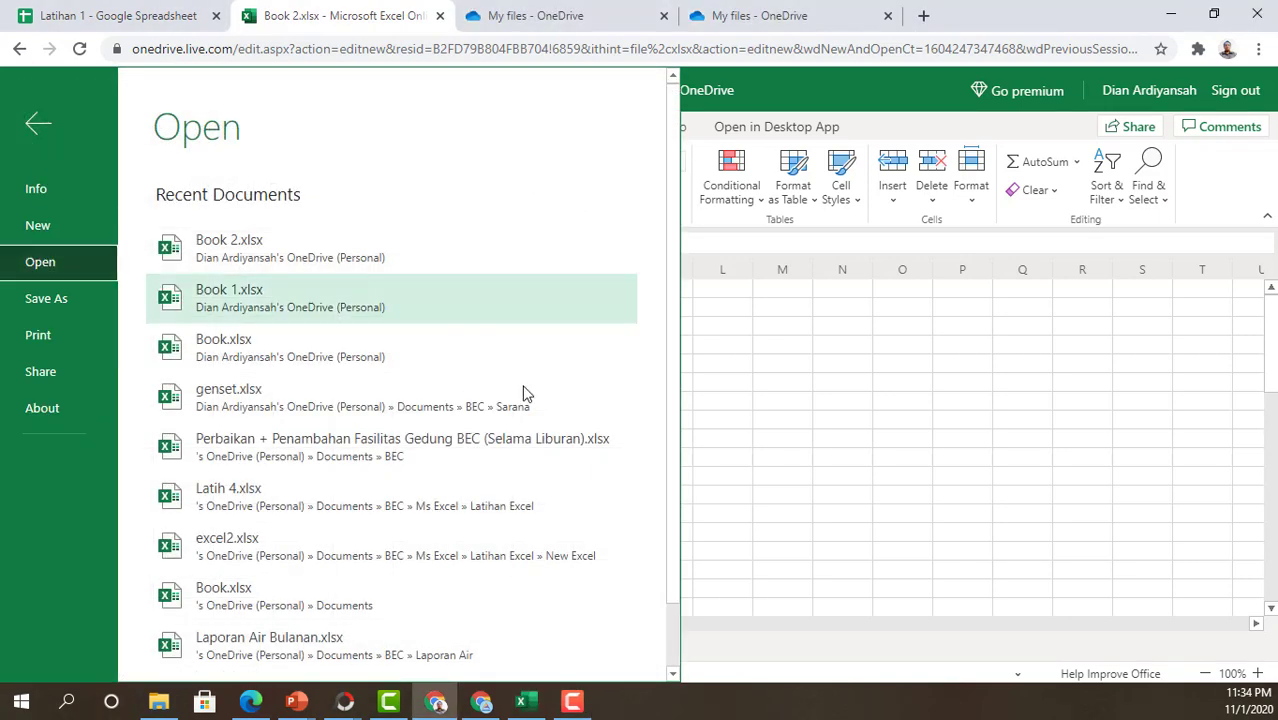
{"action": "scroll", "coordinate": [525, 400], "scroll_direction": "down", "scroll_amount": 1}
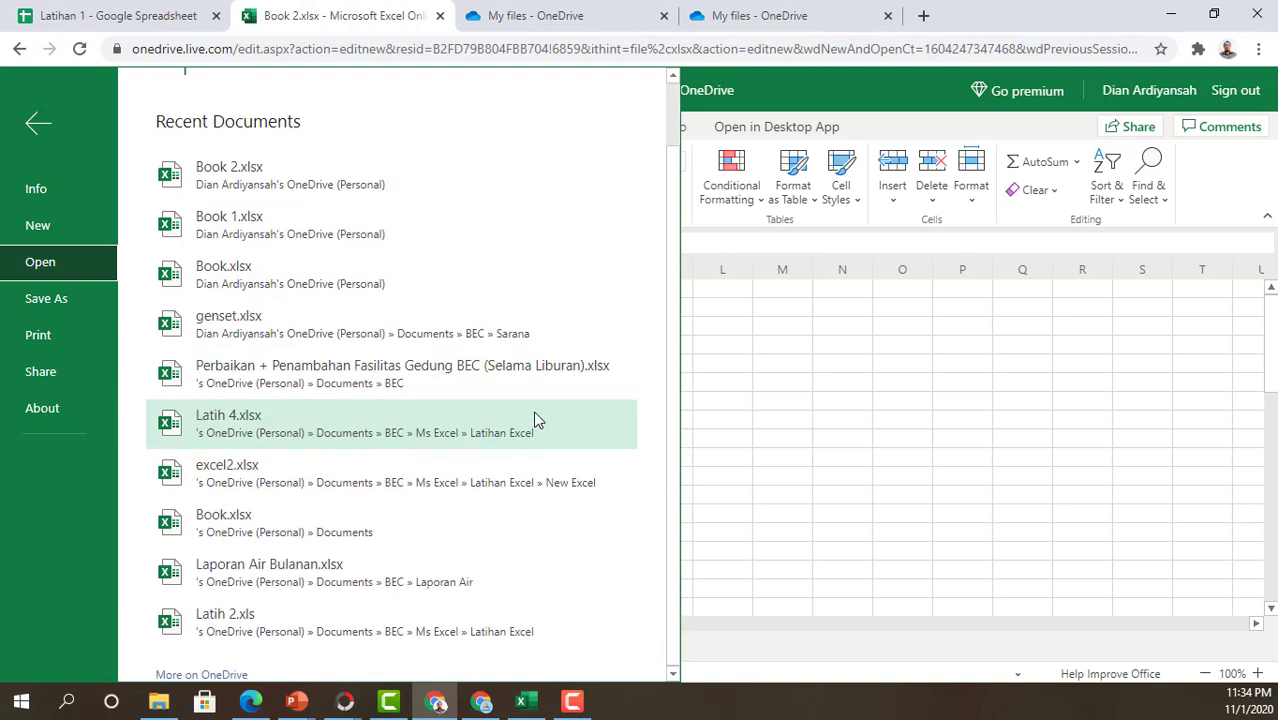
{"action": "left_click", "coordinate": [205, 675]}
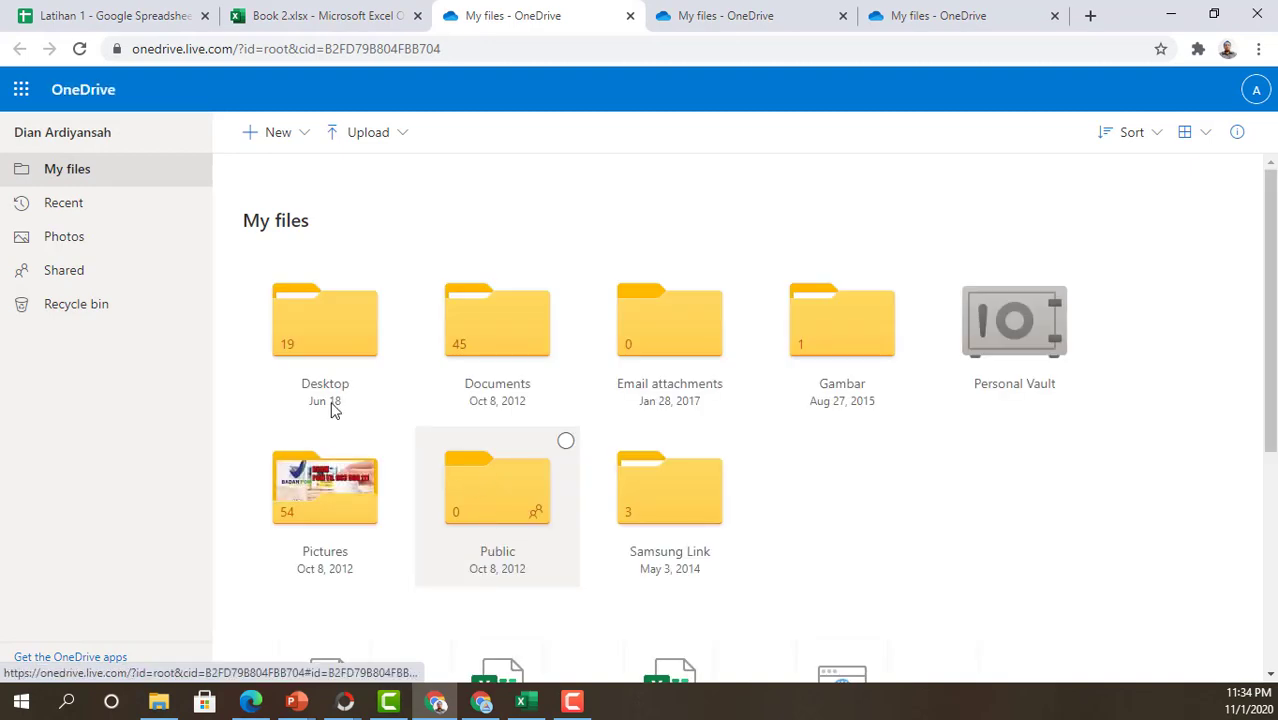
Upload Latihan 1.xlsx from Angkatan 24 > Pertemuan 3 to OneDrive My files
{"action": "left_click", "coordinate": [352, 142]}
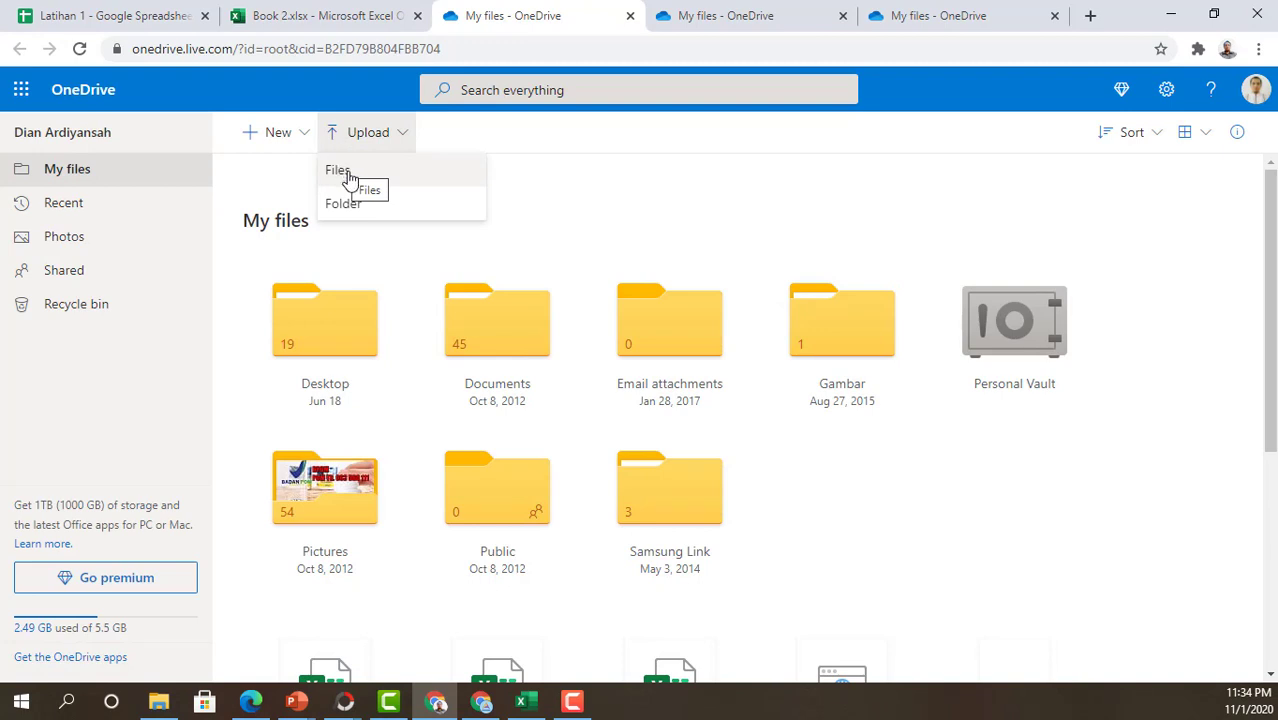
{"action": "left_click", "coordinate": [357, 175]}
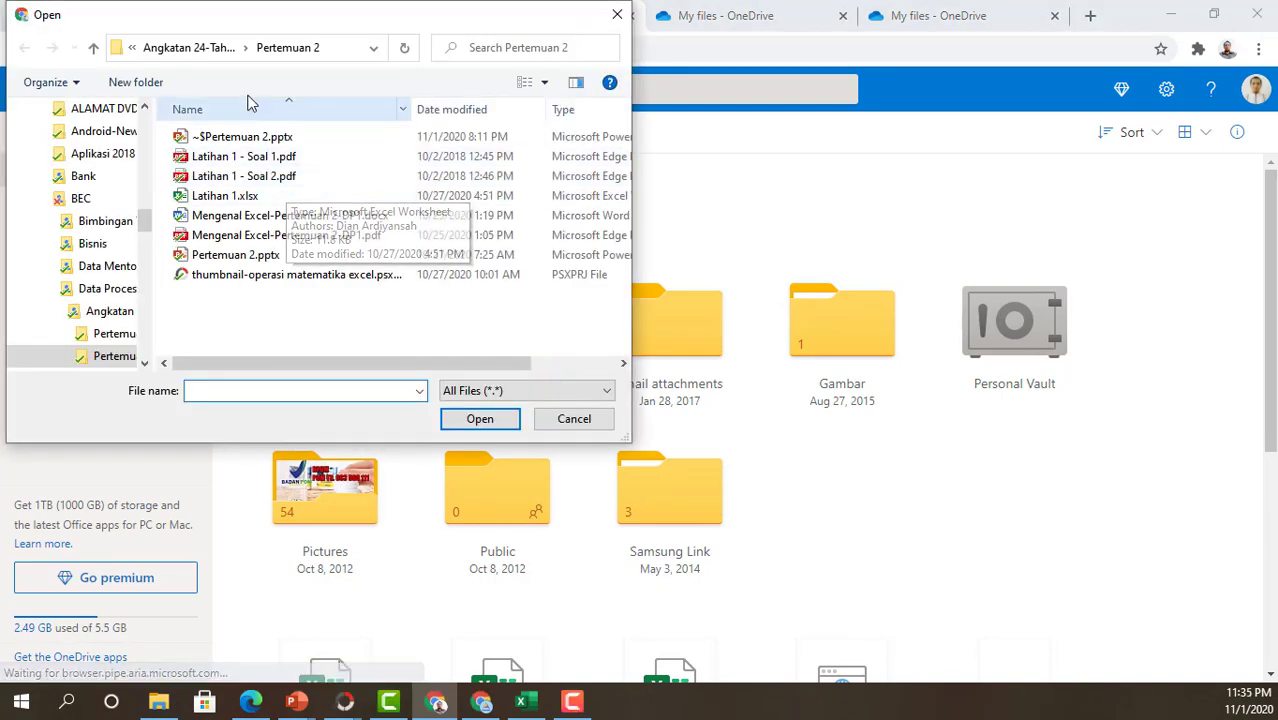
{"action": "left_click", "coordinate": [183, 50]}
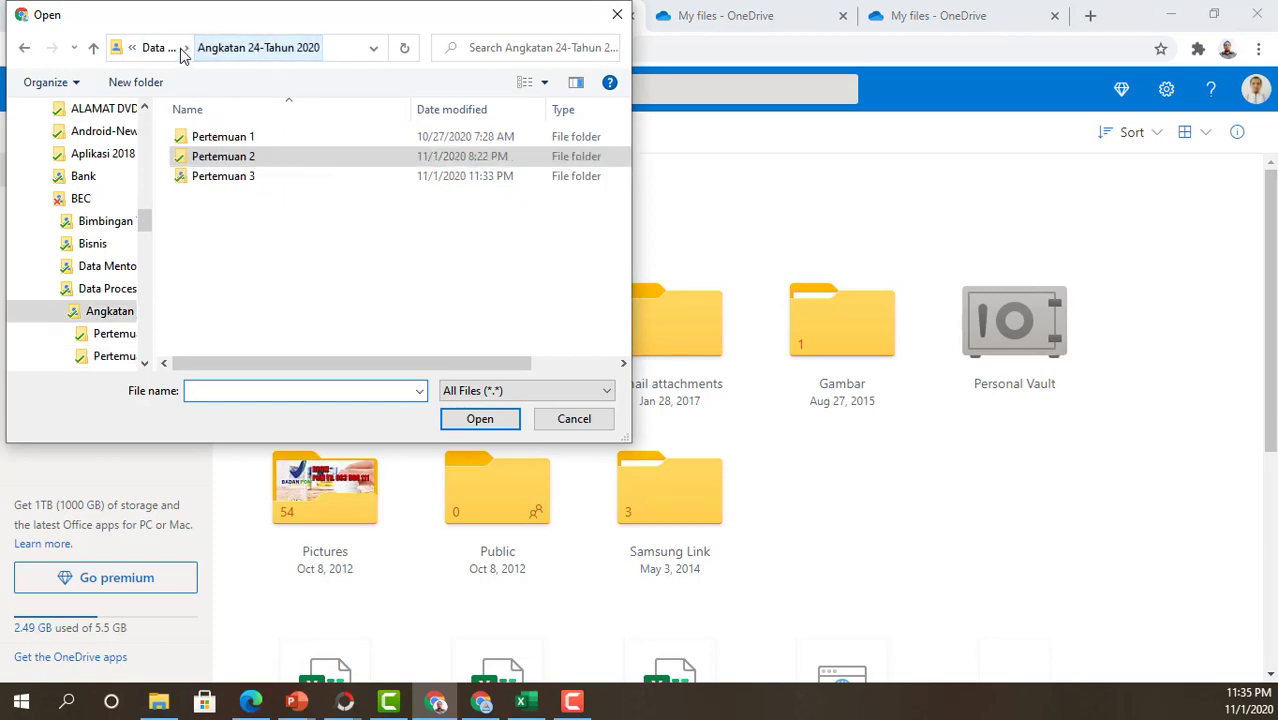
{"action": "double_click", "coordinate": [240, 176]}
{"action": "double_click", "coordinate": [262, 177]}
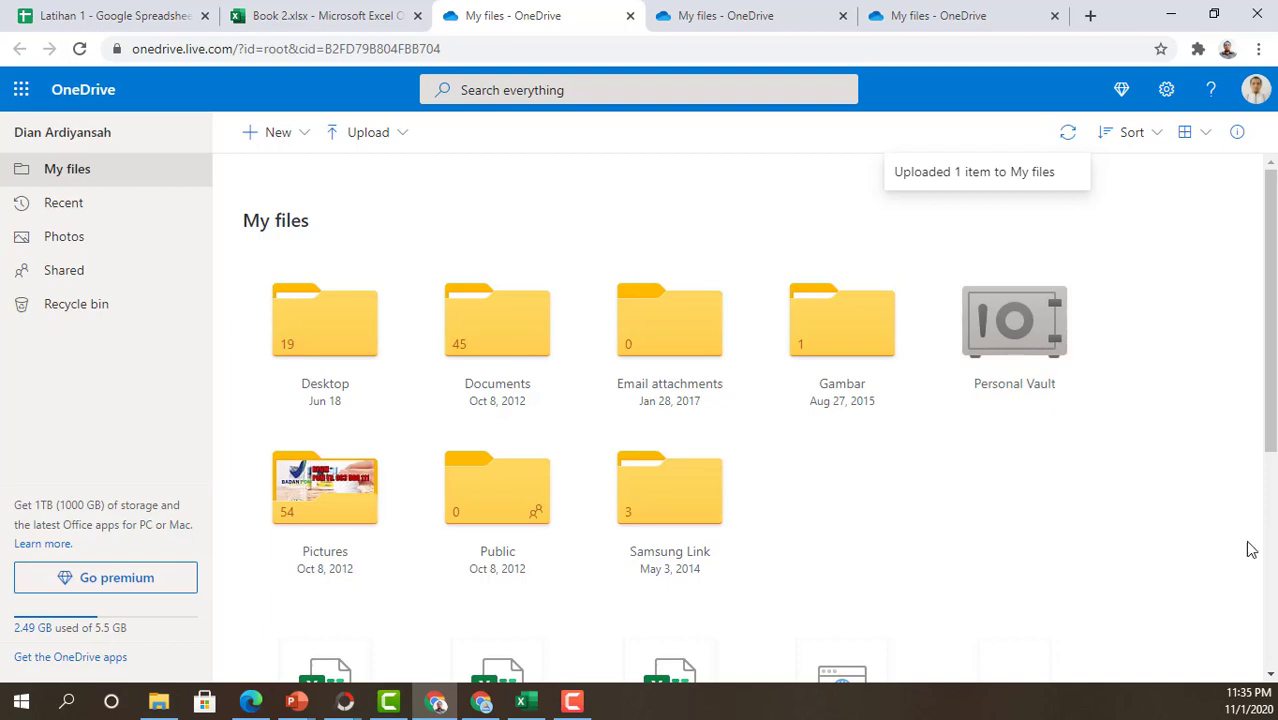
{"action": "scroll", "coordinate": [1206, 531], "scroll_direction": "down", "scroll_amount": 4}
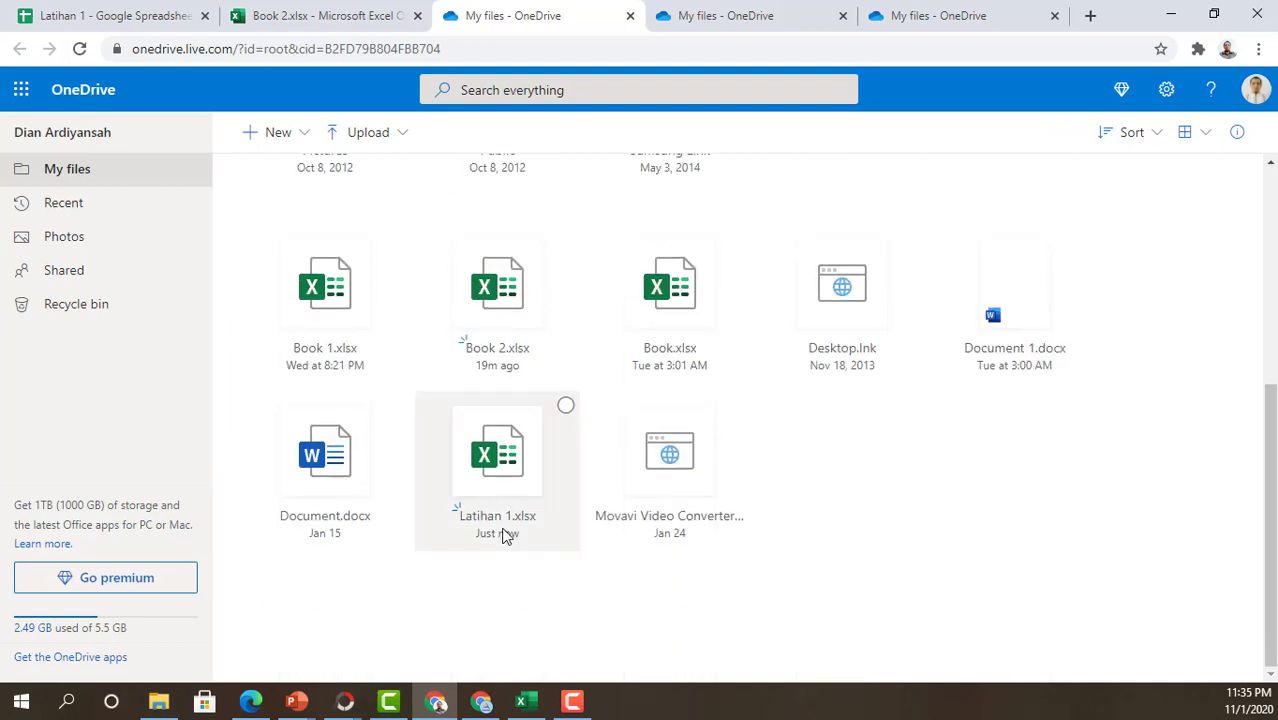
{"action": "mouse_move", "coordinate": [497, 470]}
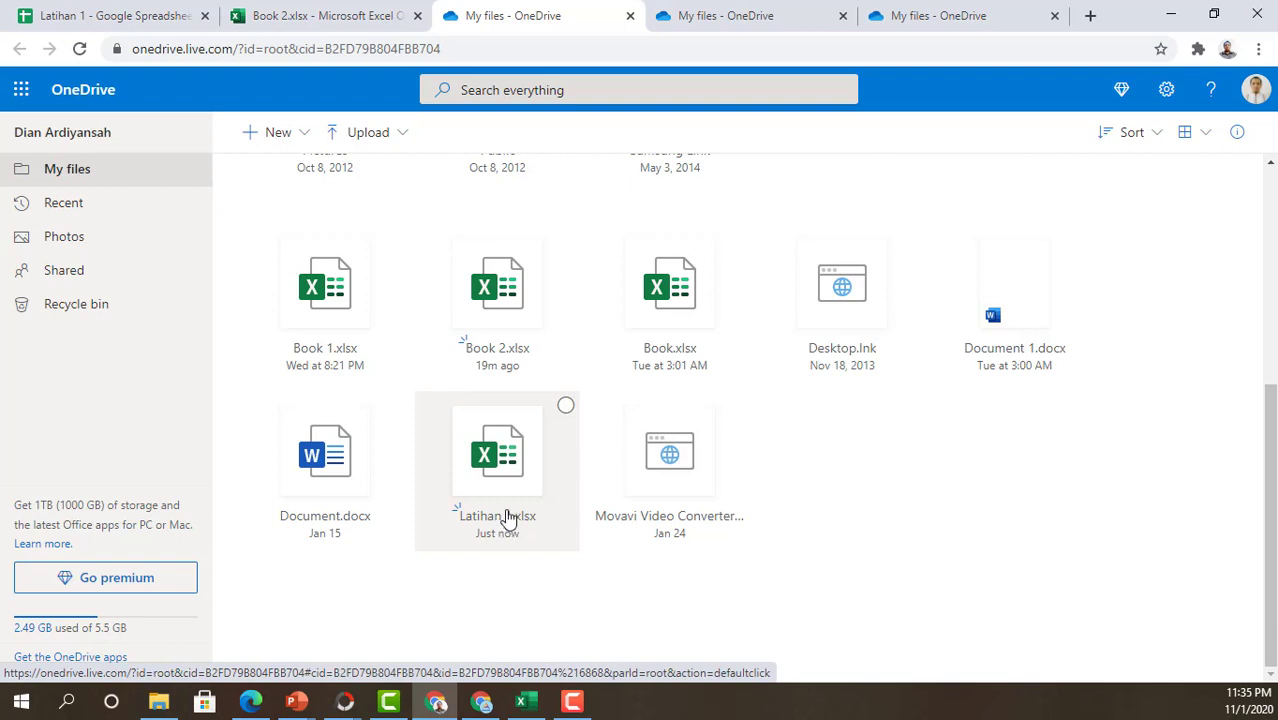
Open Latihan 1.xlsx, close the extra browser tabs, and review sheets Soal 1 and Soal 2
{"action": "left_click", "coordinate": [502, 465]}
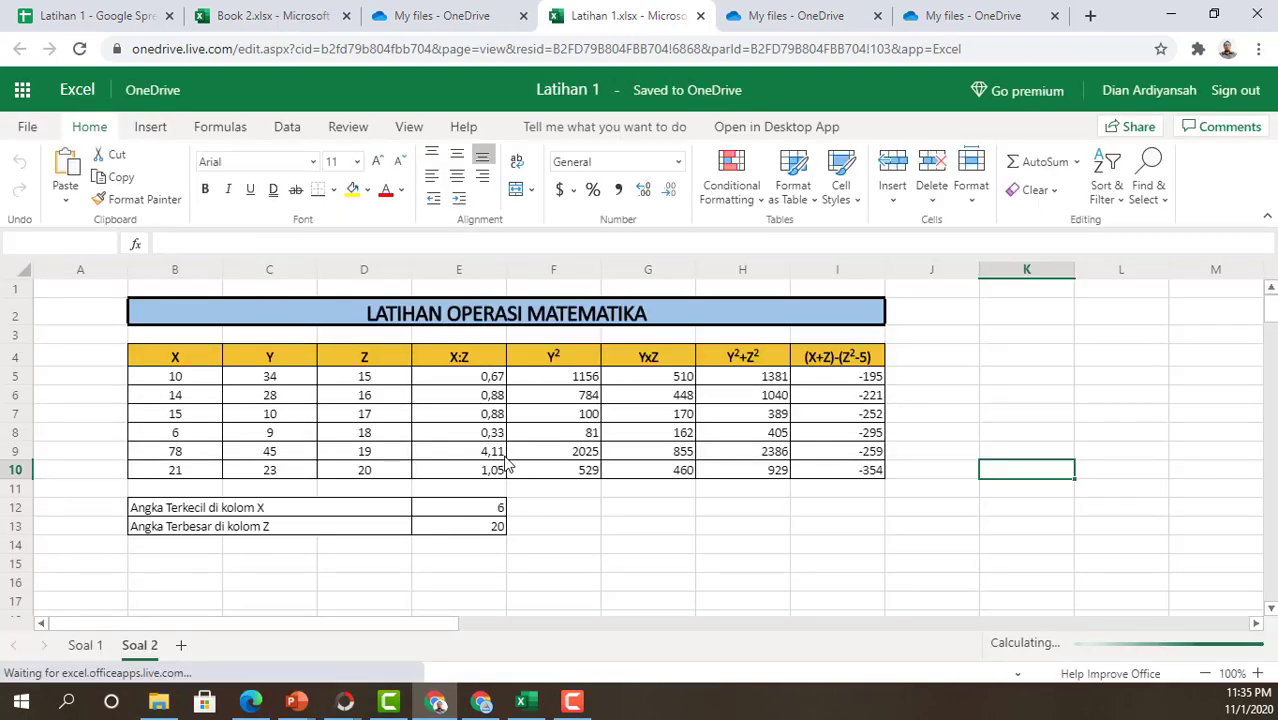
{"action": "right_click", "coordinate": [657, 30]}
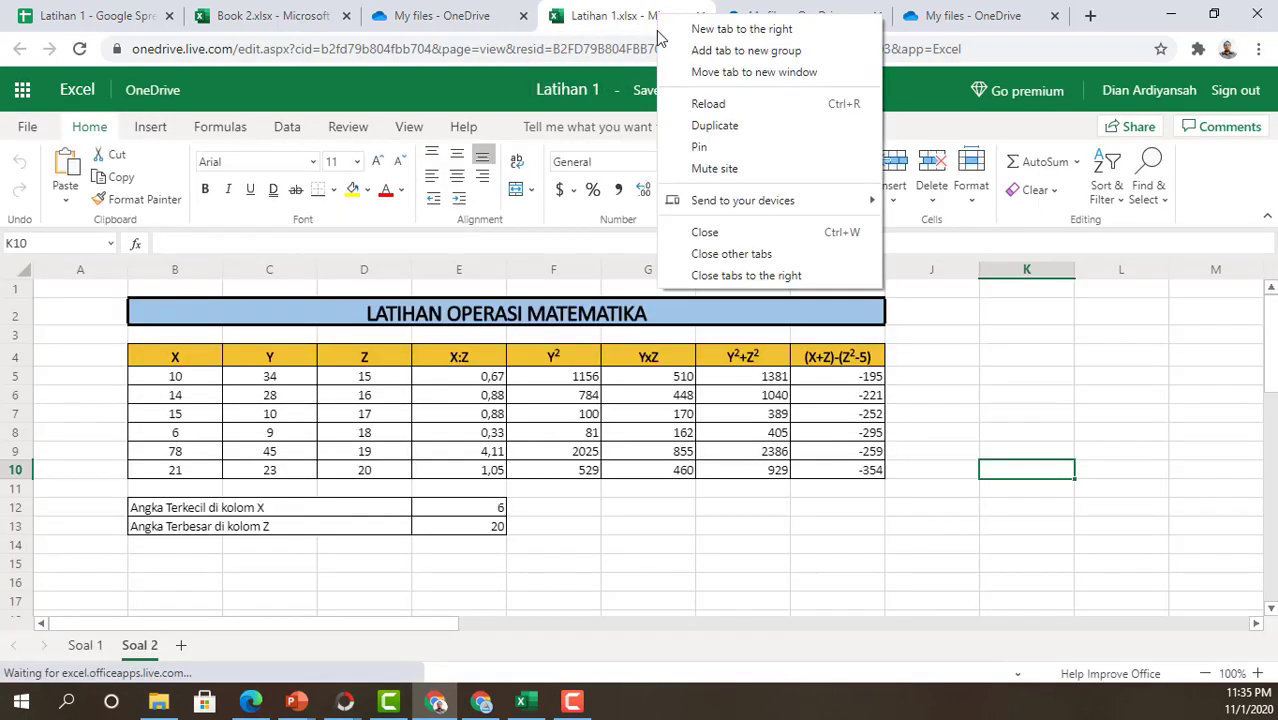
{"action": "left_click", "coordinate": [746, 275]}
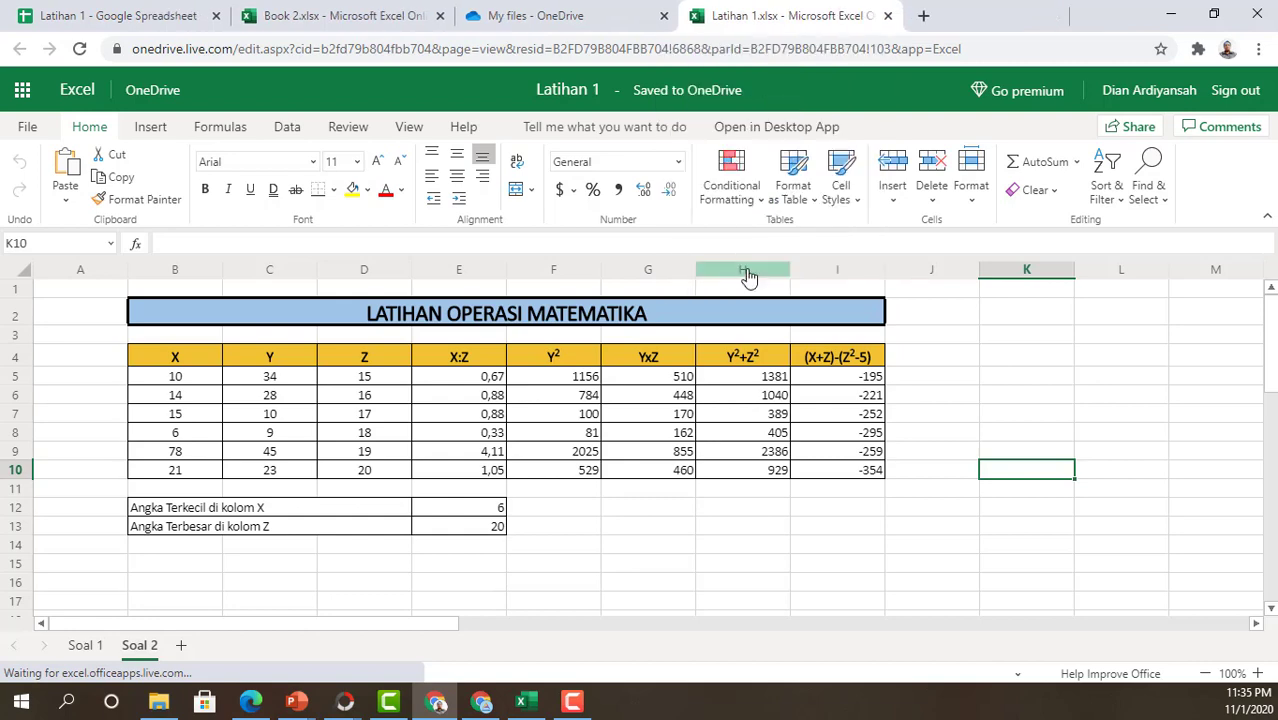
{"action": "left_click", "coordinate": [76, 650]}
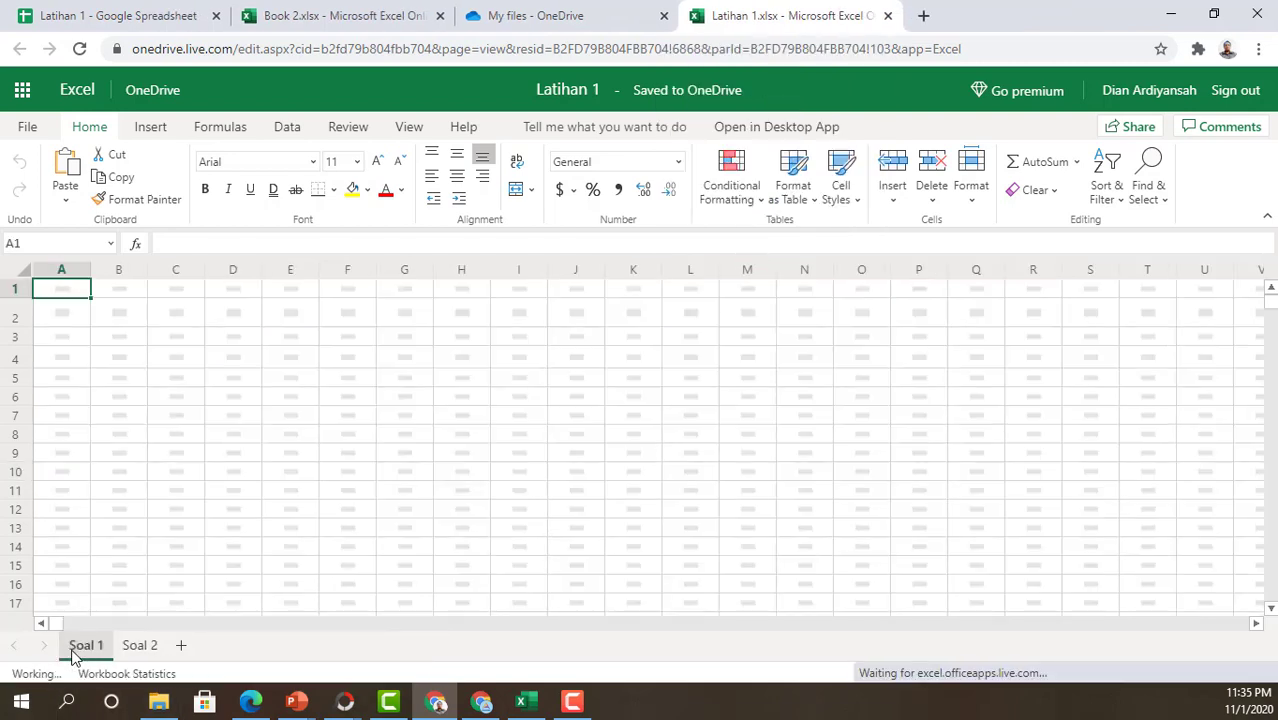
{"action": "left_click", "coordinate": [143, 651]}
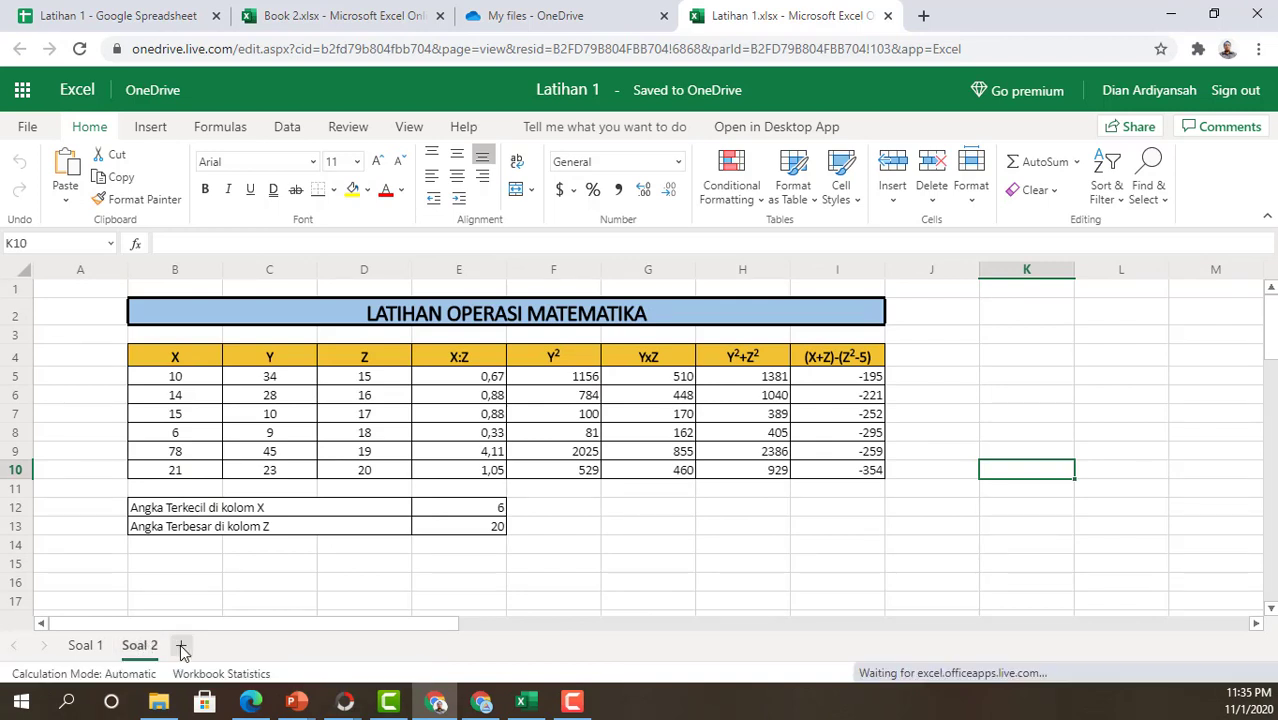
Add a new sheet after Soal 2 and rename it Soal 3
{"action": "left_click", "coordinate": [181, 651]}
{"action": "right_click", "coordinate": [194, 651]}
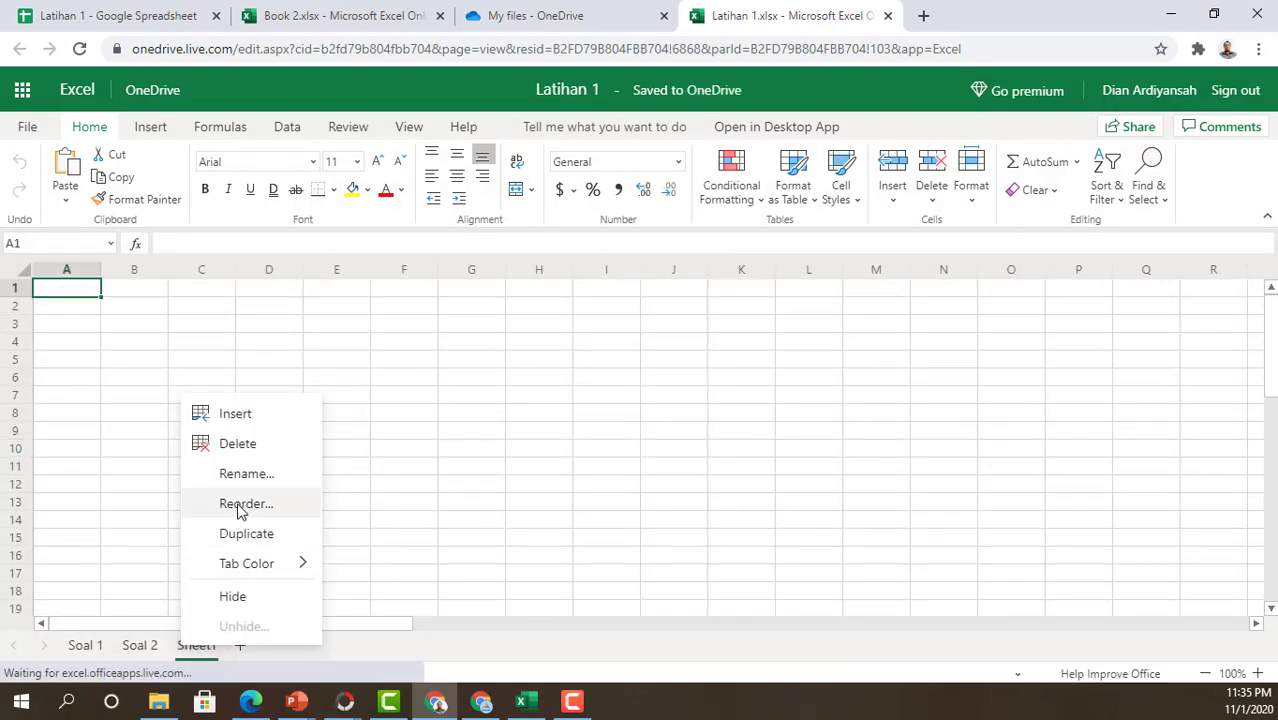
{"action": "left_click", "coordinate": [256, 476]}
{"action": "type", "text": "Soal 3"}
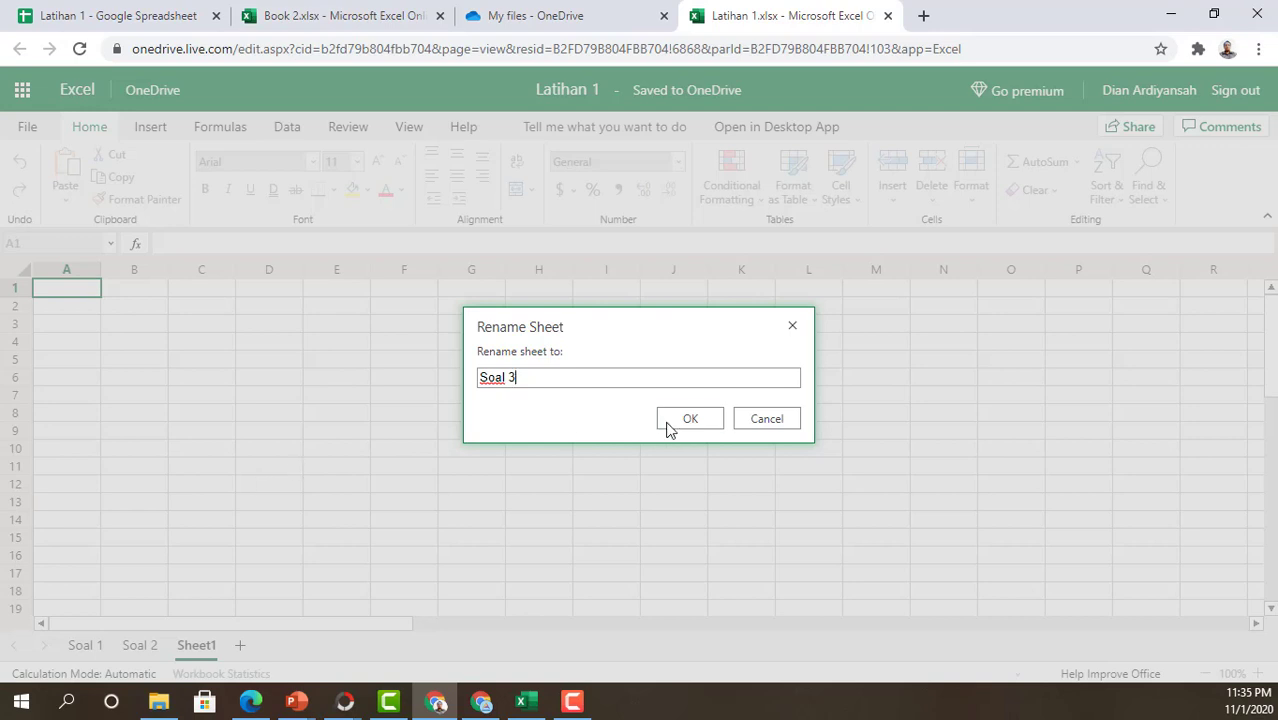
{"action": "left_click", "coordinate": [669, 428]}
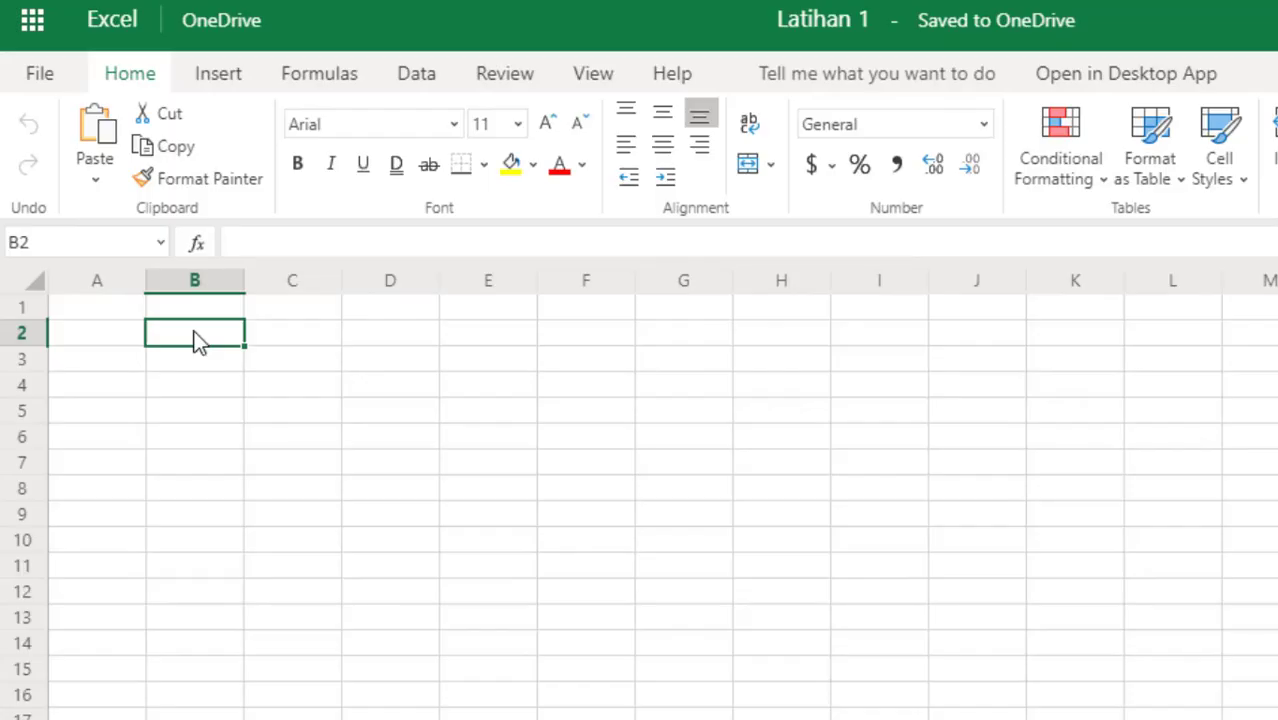
Make B2:G2 a merged, bold, size-14 DAFTAR MAHASISWA title with dark green fill and thick border
{"action": "left_click_drag", "start_coordinate": [134, 307], "coordinate": [489, 306]}
{"action": "key", "text": "alt+h"}
{"action": "type", "text": "mc"}
{"action": "type", "text": "DAFTAR"}
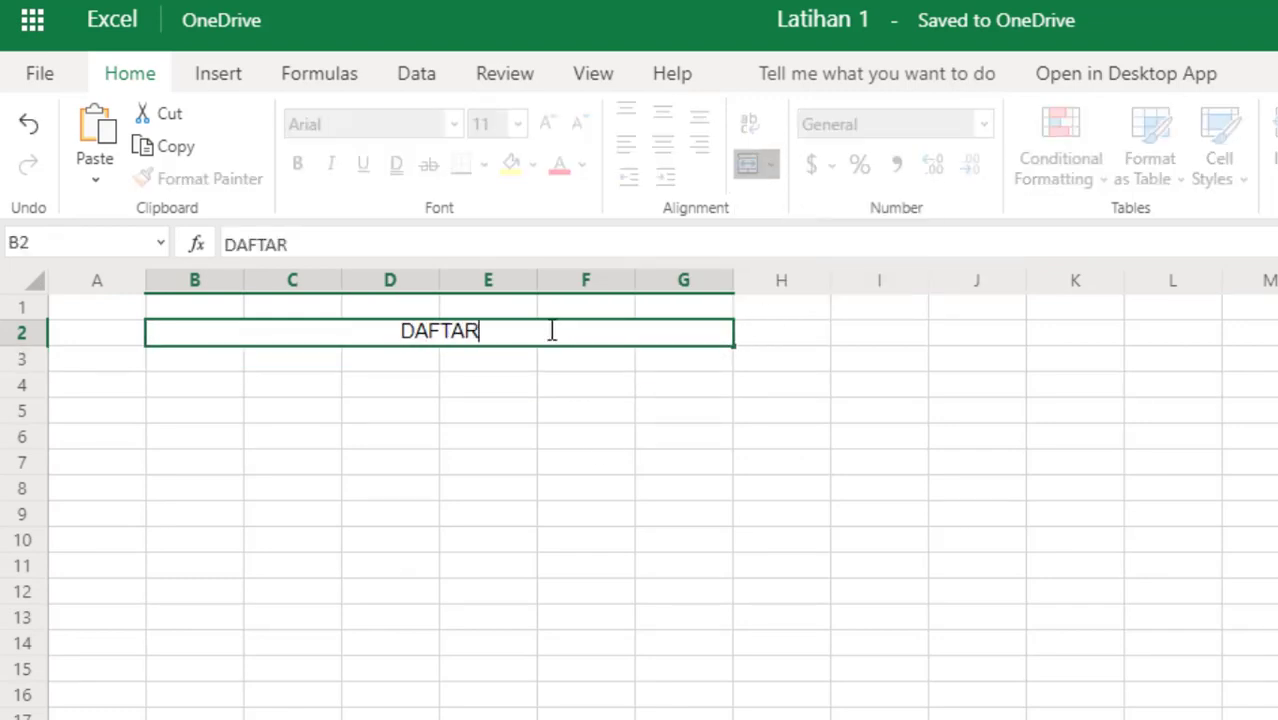
{"action": "type", "text": " MAHASISWA"}
{"action": "left_click", "coordinate": [551, 394]}
{"action": "left_click", "coordinate": [550, 335]}
{"action": "key", "text": "ctrl+b"}
{"action": "left_click", "coordinate": [547, 124]}
{"action": "left_click", "coordinate": [532, 164]}
{"action": "left_click", "coordinate": [712, 300]}
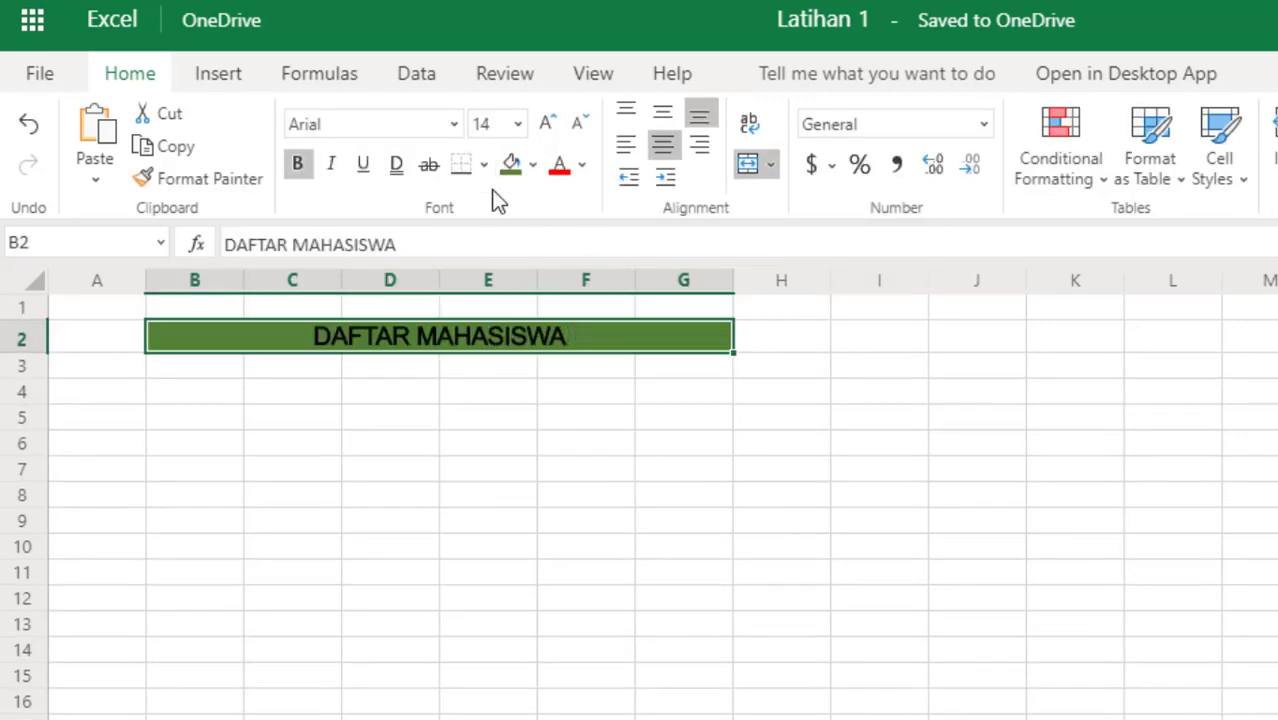
{"action": "left_click", "coordinate": [483, 164]}
{"action": "left_click", "coordinate": [562, 305]}
{"action": "left_click", "coordinate": [683, 468]}
Give B4:G14 all borders and type headers Nama, Kuis 1, Kuis 2, Kuis 3 along row 4
{"action": "mouse_move", "coordinate": [195, 392]}
{"action": "left_mouse_down"}
{"action": "mouse_move", "coordinate": [619, 464]}
{"action": "mouse_move", "coordinate": [683, 650]}
{"action": "left_mouse_up"}
{"action": "left_click", "coordinate": [484, 164]}
{"action": "left_click", "coordinate": [530, 330]}
{"action": "left_click", "coordinate": [190, 398]}
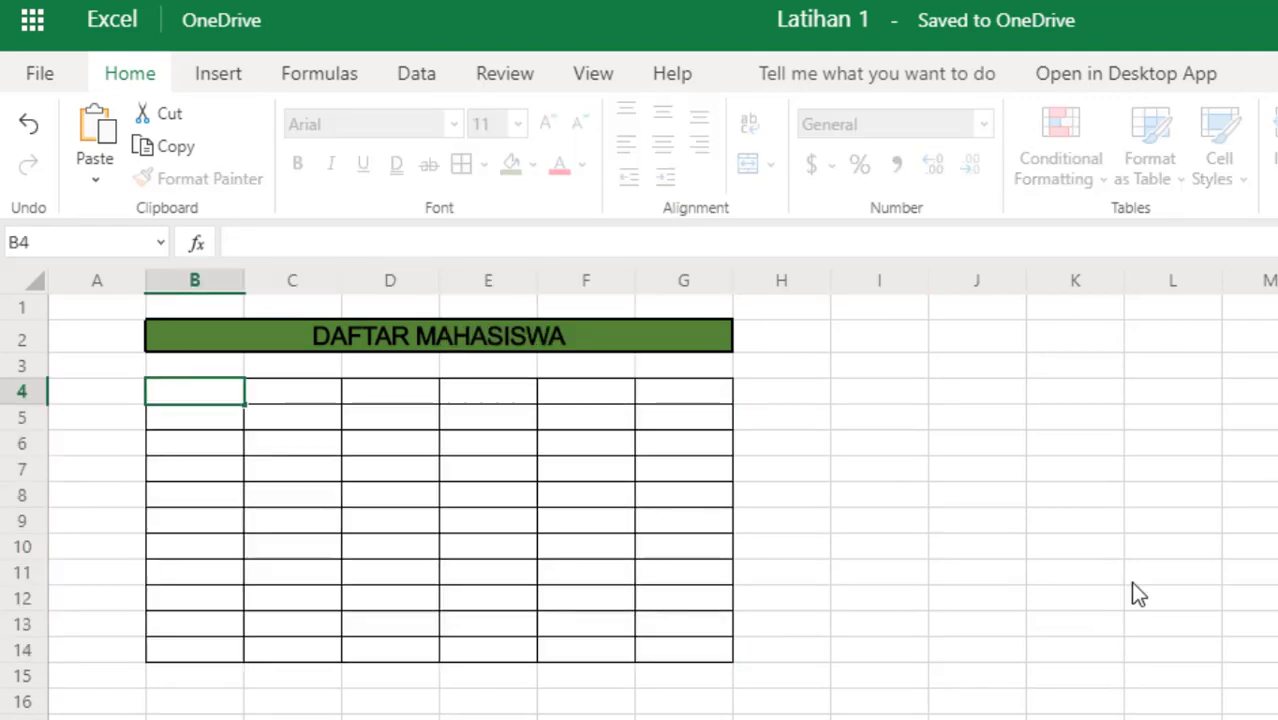
{"action": "type", "text": "Nama"}
{"action": "key", "text": "Tab"}
{"action": "type", "text": "Kuis 1"}
{"action": "key", "text": "Tab"}
{"action": "type", "text": "Kuis 2"}
{"action": "key", "text": "Tab"}
{"action": "type", "text": "Kuis 3"}
{"action": "key", "text": "Tab"}
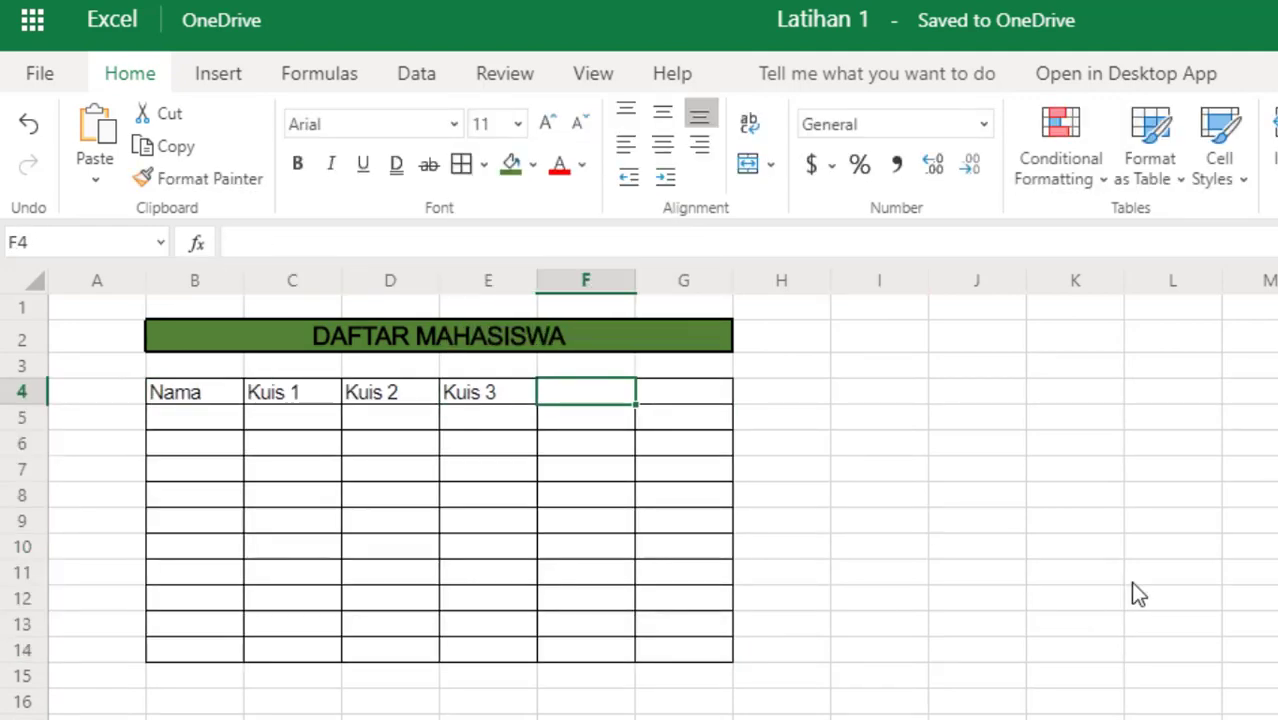
{"action": "type", "text": "Kuis 4"}
{"action": "key", "text": "Tab"}
Set the last headers to Jumlah Nilai in F4 and Rata-rata in G4, and widen column F
{"action": "type", "text": "Jumlah Nilai"}
{"action": "left_click", "coordinate": [1041, 630]}
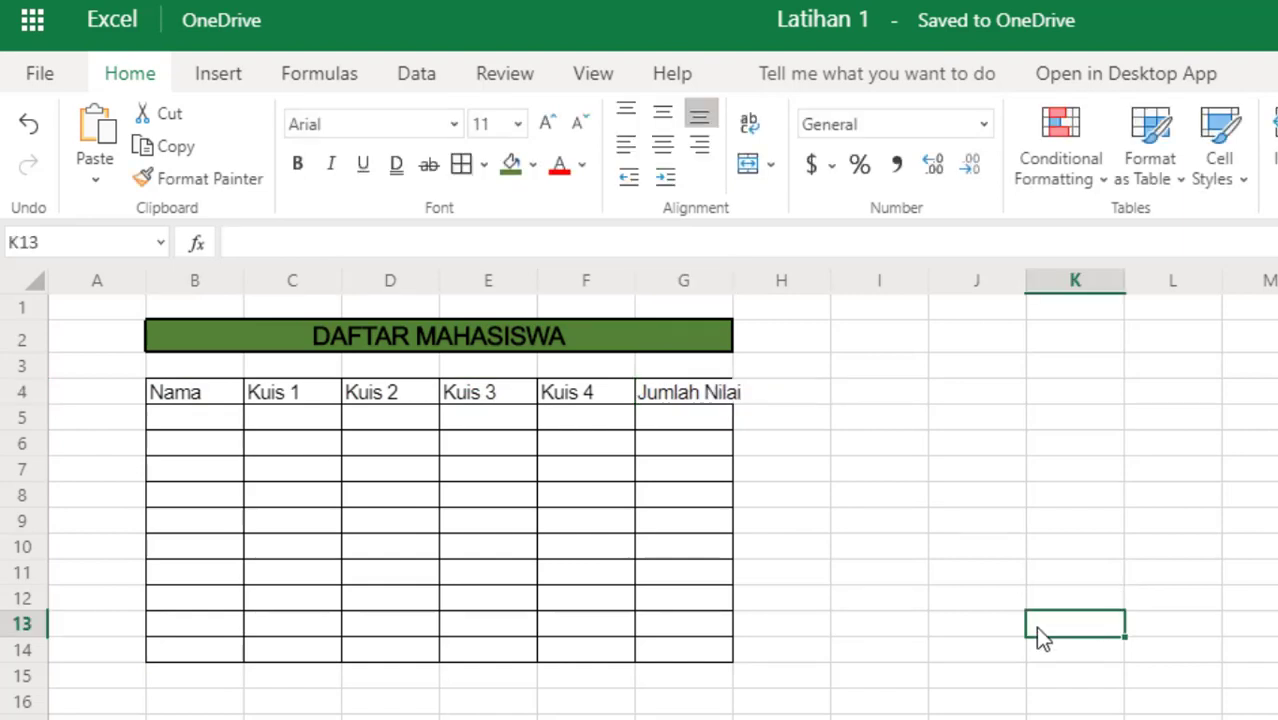
{"action": "left_click", "coordinate": [577, 391]}
{"action": "type", "text": "Jumlah Nilai"}
{"action": "key", "text": "Tab"}
{"action": "key", "text": "Delete"}
{"action": "left_click", "coordinate": [822, 455]}
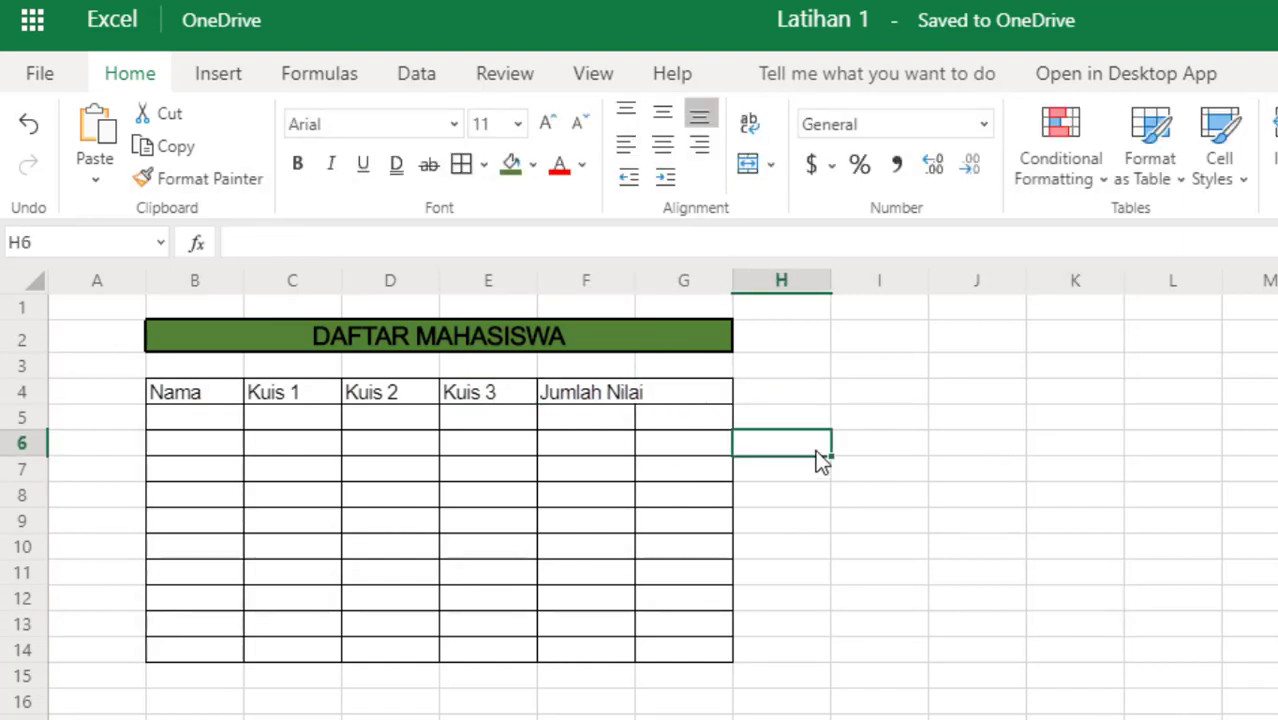
{"action": "left_click", "coordinate": [573, 397]}
{"action": "type", "text": "Jumlah Nilai"}
{"action": "key", "text": "Tab"}
{"action": "type", "text": "Rat"}
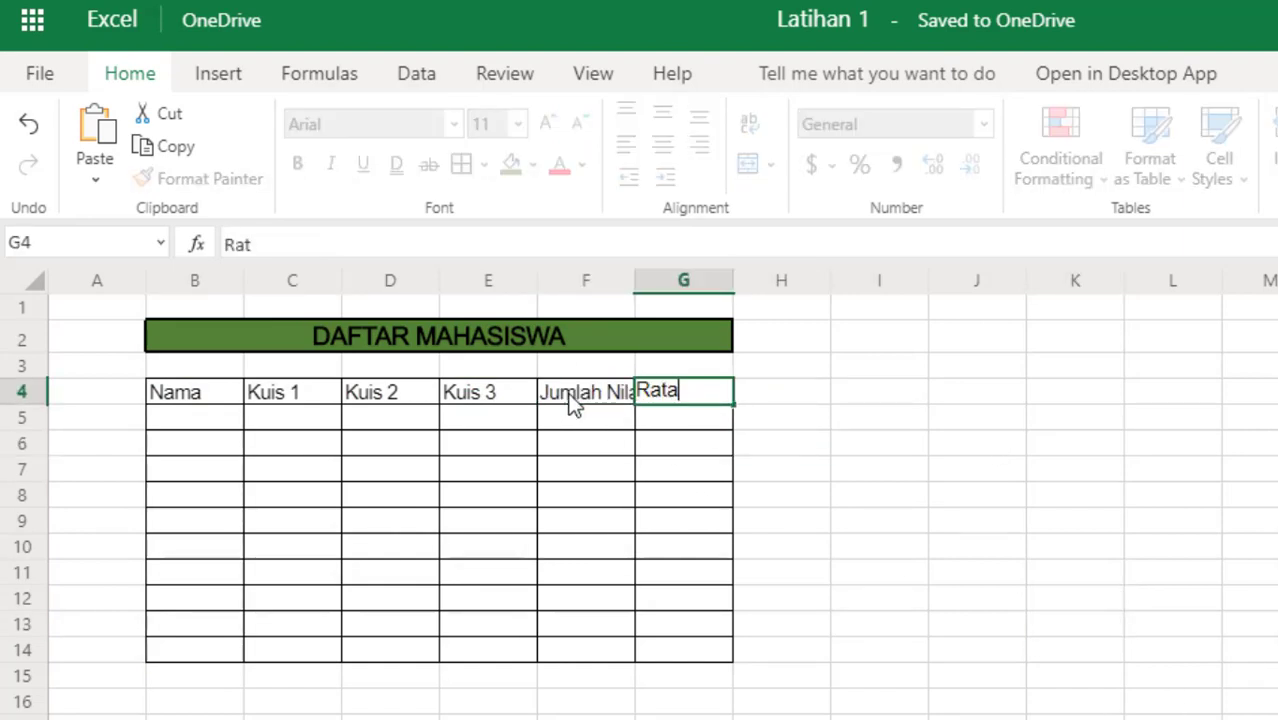
{"action": "type", "text": "a-rata"}
{"action": "left_click", "coordinate": [781, 443]}
{"action": "left_click_drag", "start_coordinate": [635, 280], "coordinate": [658, 280]}
Enter the ten student names down B5:B14 and widen column B to fit
{"action": "left_click", "coordinate": [188, 418]}
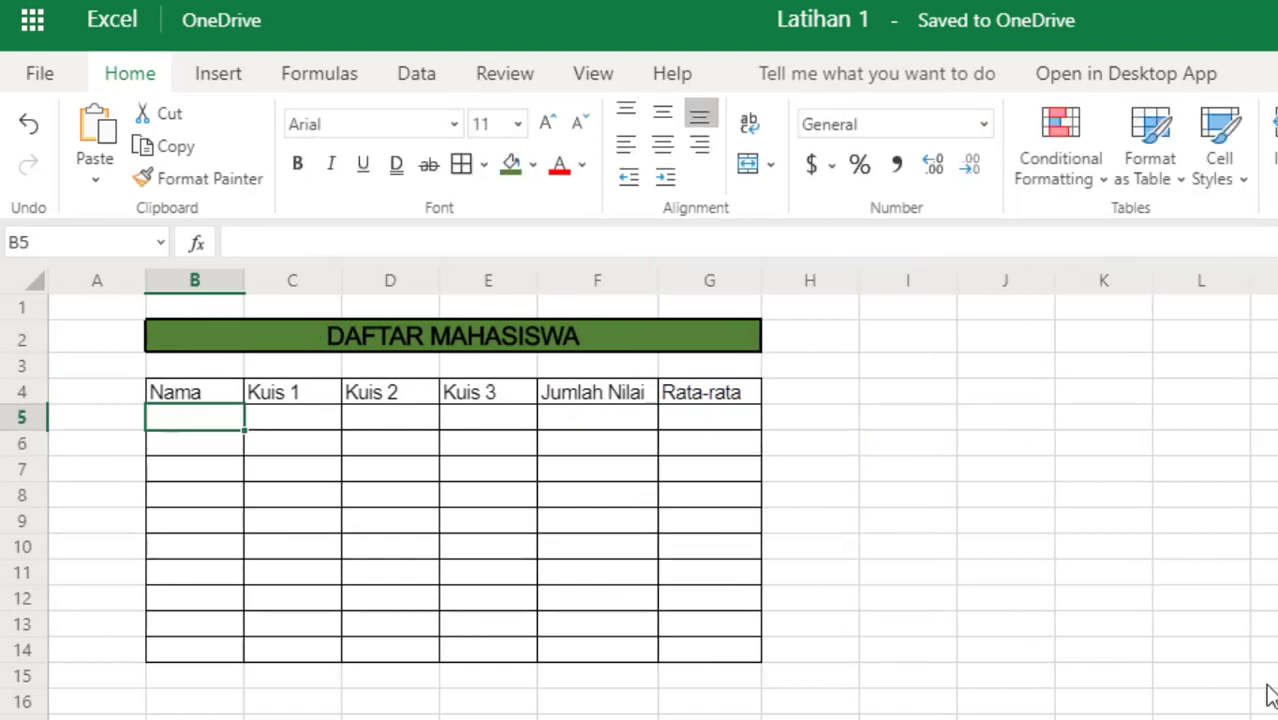
{"action": "type", "text": "Dinda Jubet Lastri Bejo B"}
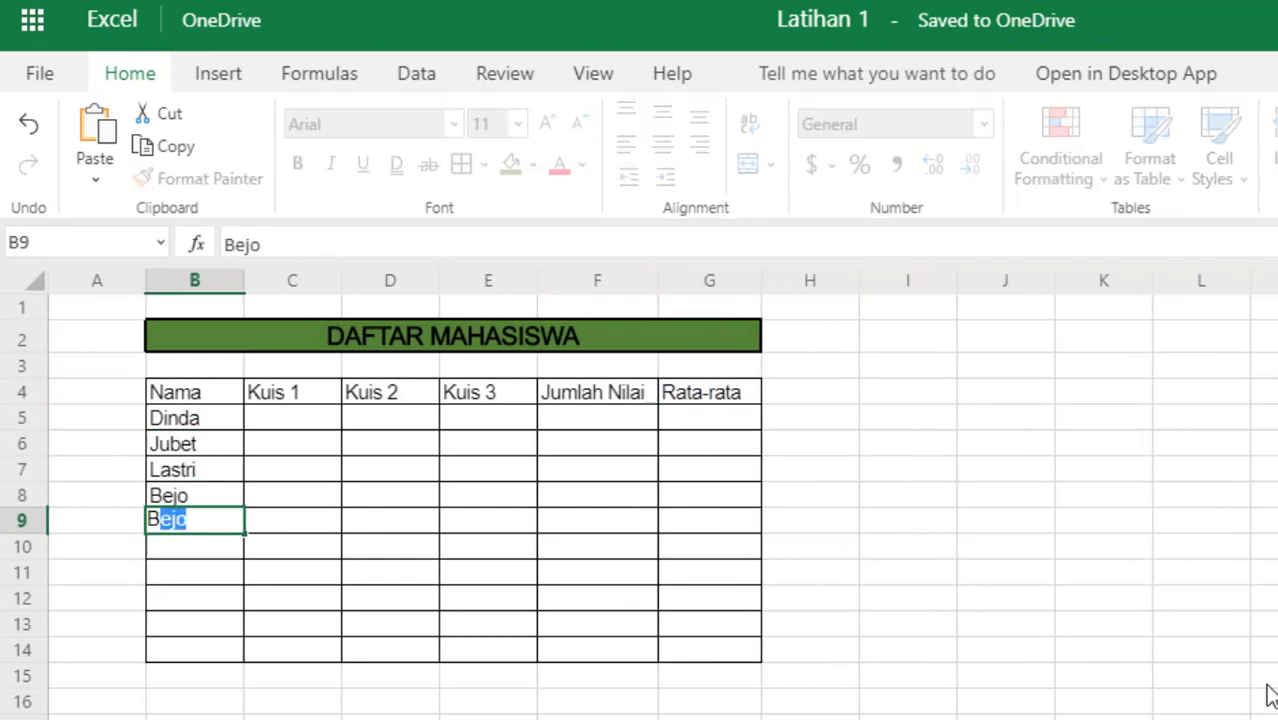
{"action": "type", "text": "ramantya Sukirem Julia"}
{"action": "key", "text": "Return"}
{"action": "type", "text": "SAnjay"}
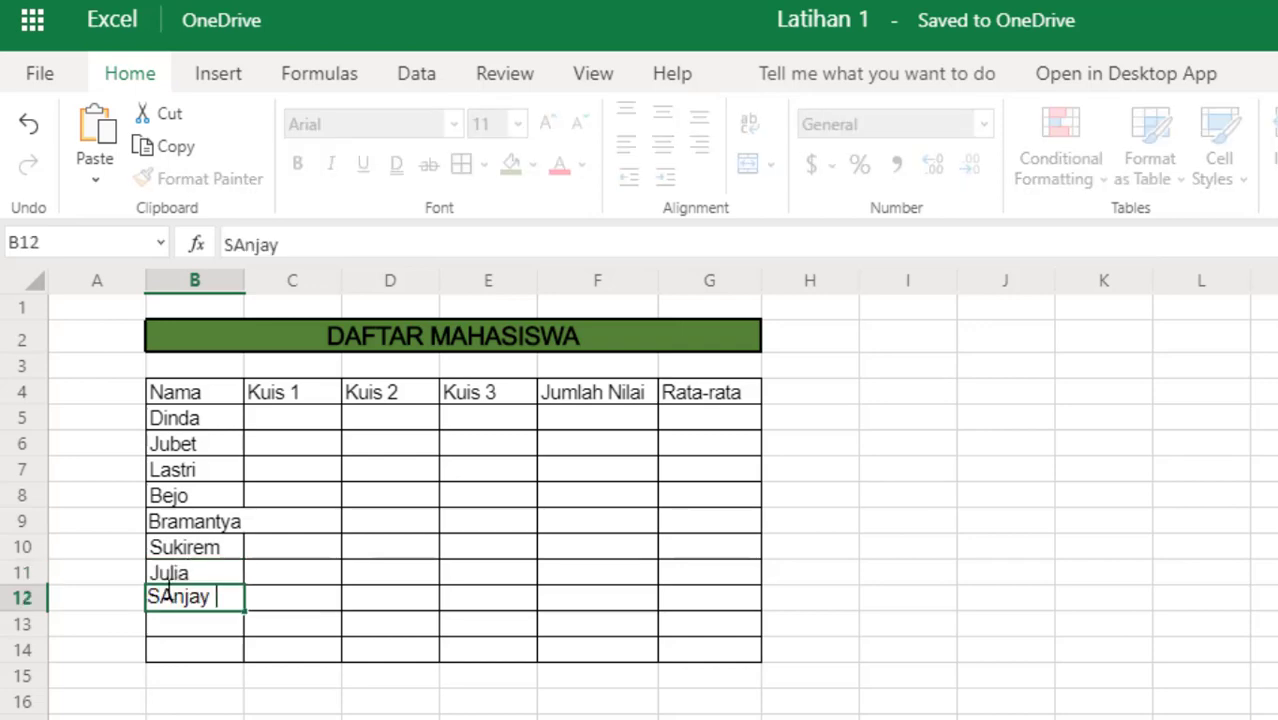
{"action": "key", "text": "Return"}
{"action": "type", "text": "Lintang Syamsul"}
{"action": "left_click", "coordinate": [292, 623]}
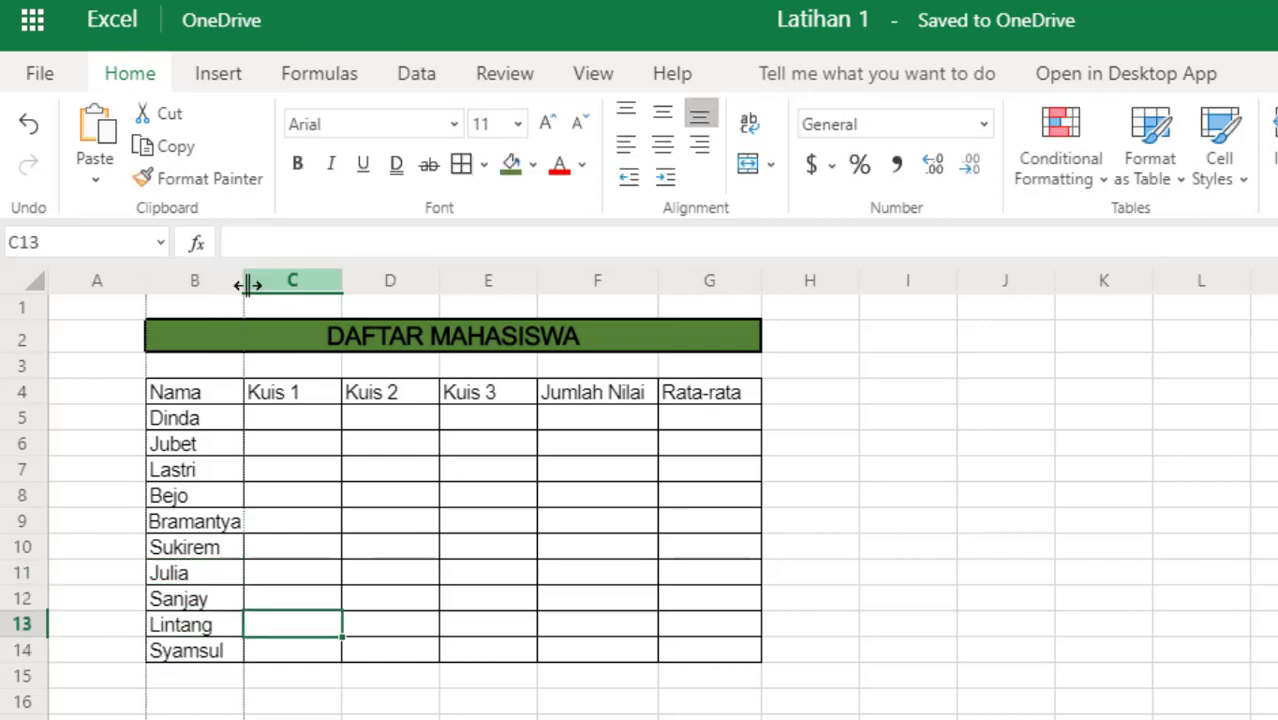
{"action": "left_click_drag", "start_coordinate": [244, 280], "coordinate": [281, 280]}
Fill Kuis 1 (78…60), Kuis 2 (35…67) and Kuis 3 (46…68) scores, leaving C5 and E10 blank
{"action": "left_click", "coordinate": [345, 451]}
{"action": "type", "text": "78 86 77 7"}
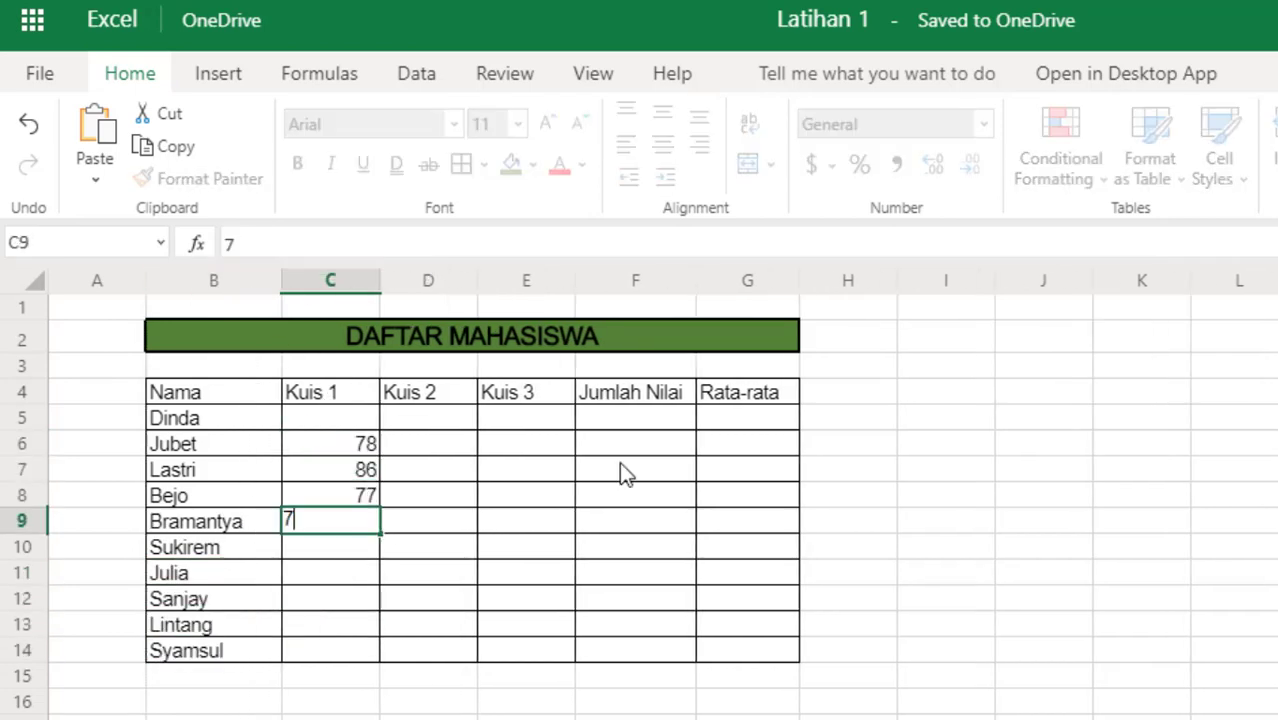
{"action": "type", "text": "5 90 95 64 32 60"}
{"action": "left_click", "coordinate": [428, 469]}
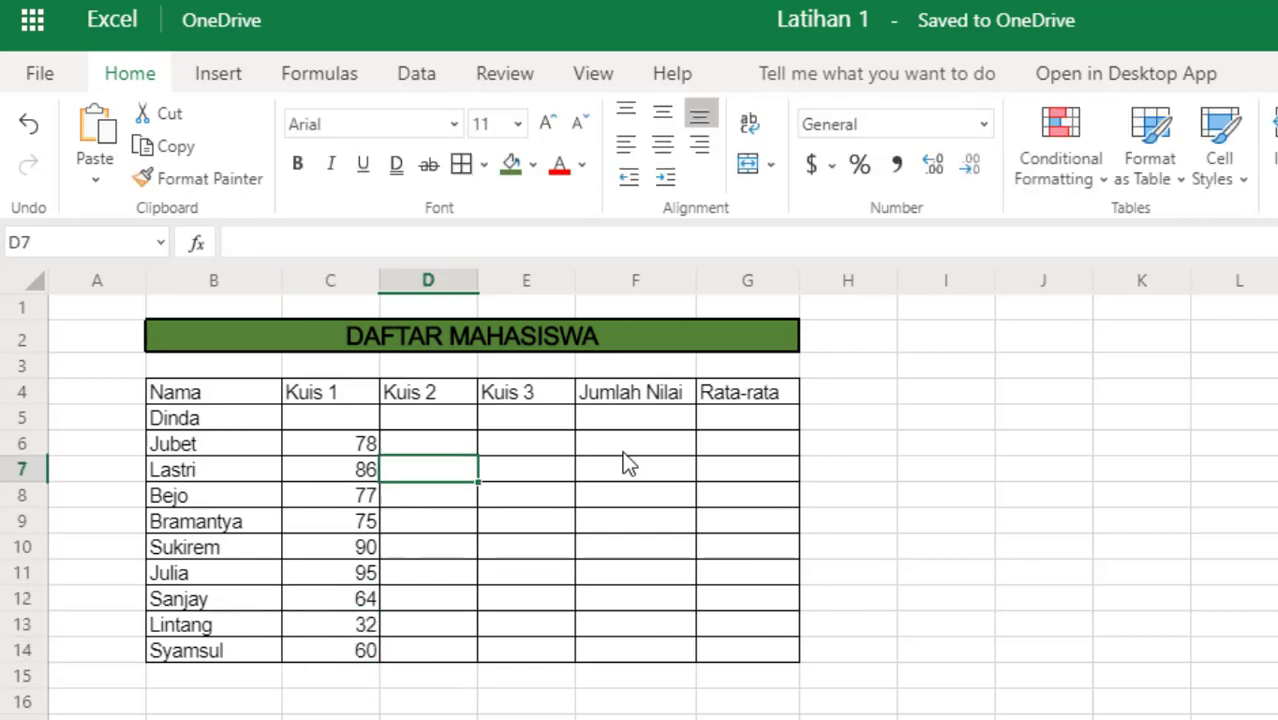
{"action": "key", "text": "Up"}
{"action": "key", "text": "Up"}
{"action": "type", "text": "35 82 56 62 65 54 85 "}
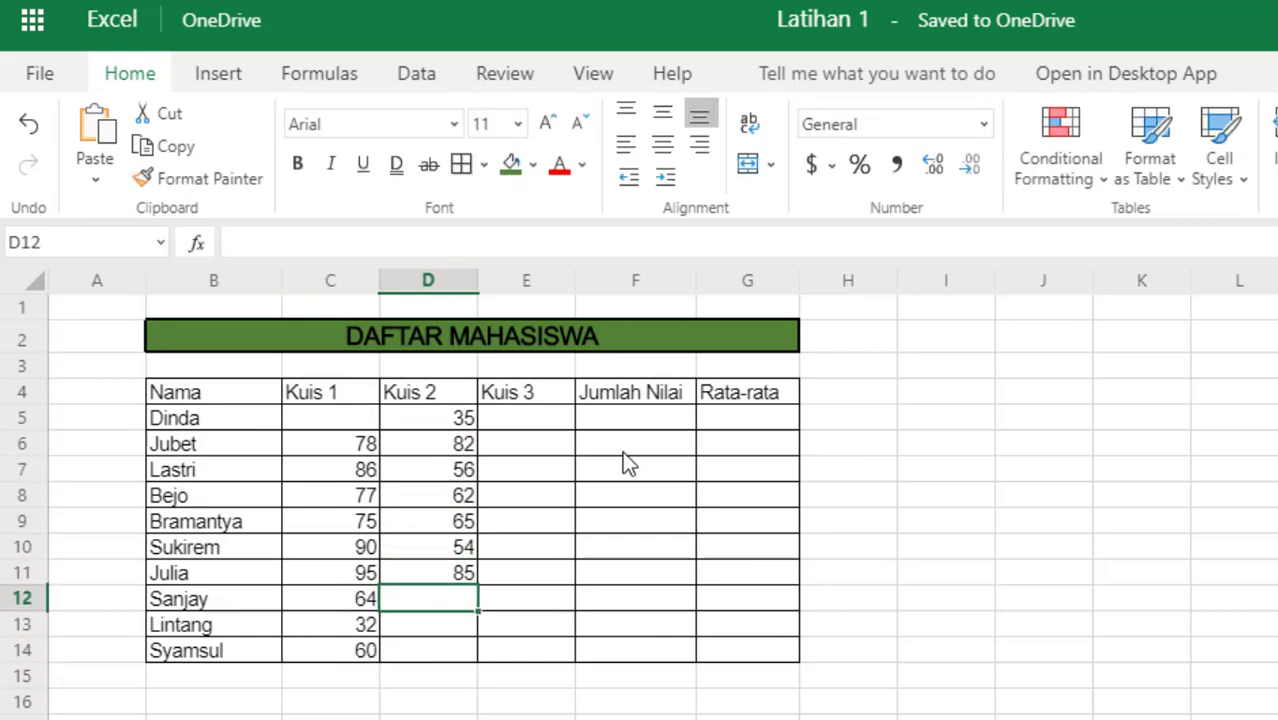
{"action": "type", "text": "77 80 67"}
{"action": "left_click", "coordinate": [532, 412]}
{"action": "type", "text": "46 88 95 100 "}
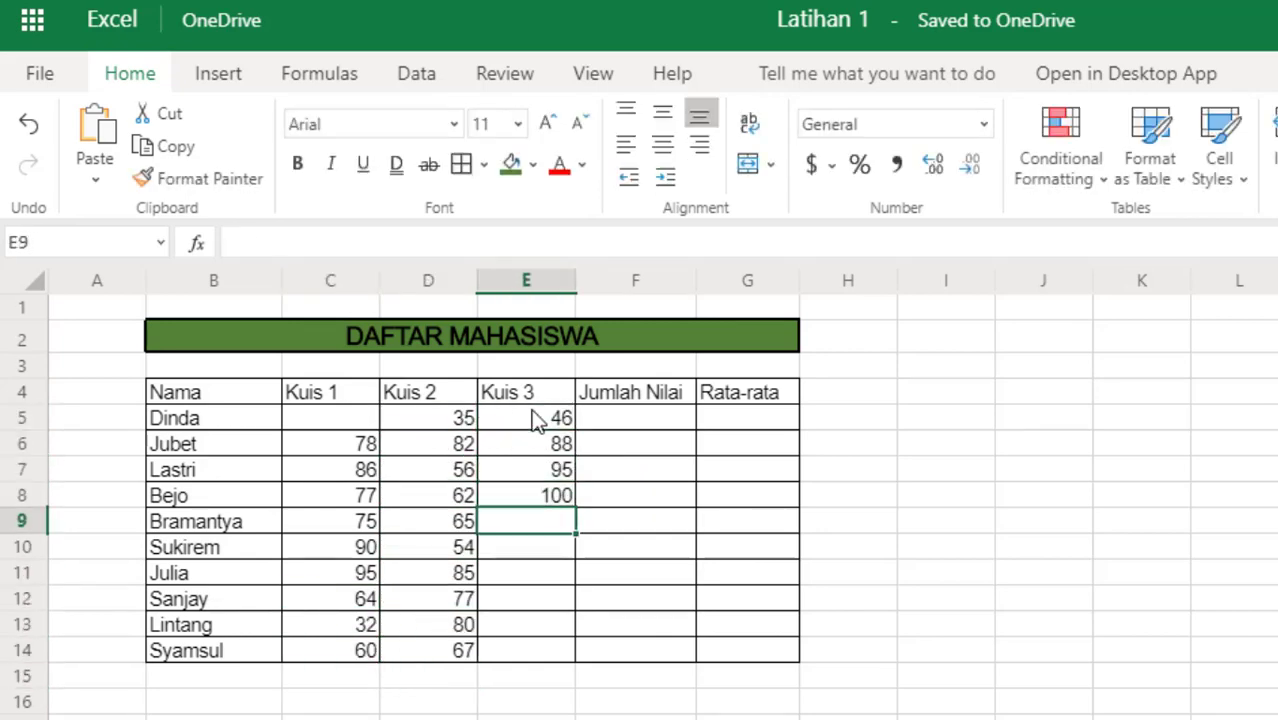
{"action": "type", "text": "47  61 49 23 68"}
Add all borders to B16:G18 and B20:G22, and merge B20:E20, B21:E21 and B22:E22
{"action": "left_click_drag", "start_coordinate": [200, 705], "coordinate": [747, 713]}
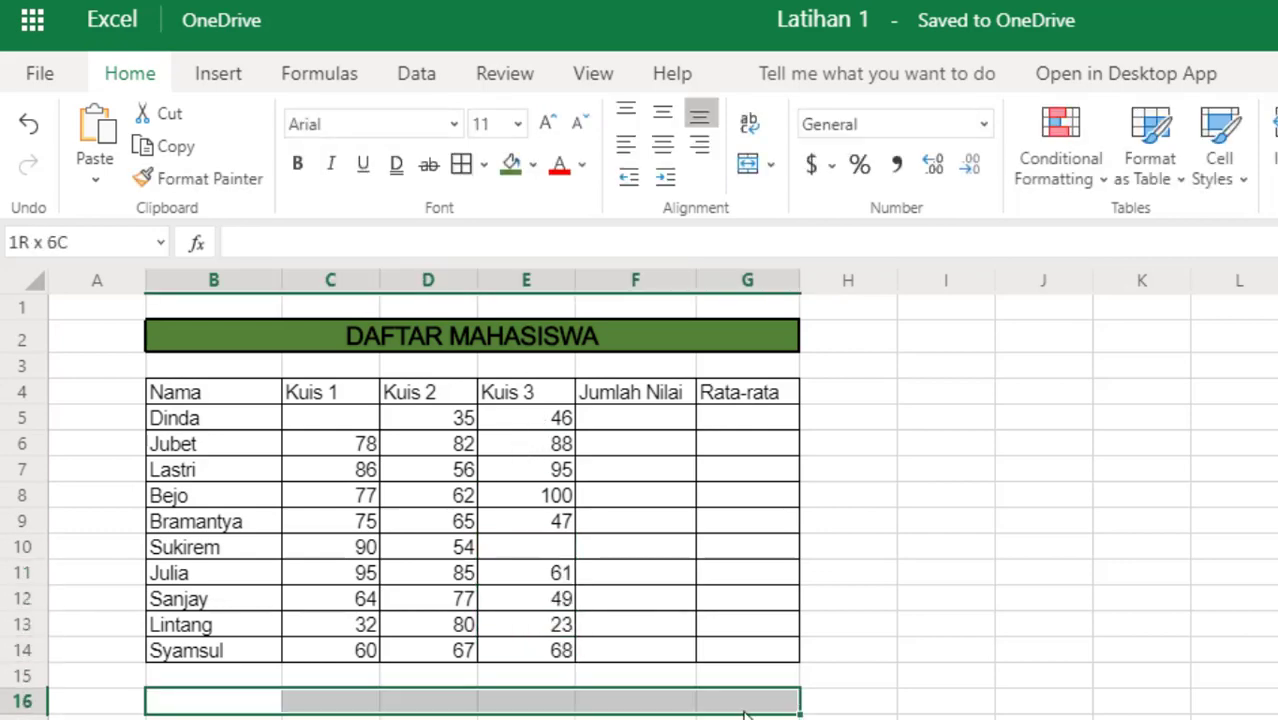
{"action": "left_click", "coordinate": [1167, 606]}
{"action": "scroll", "coordinate": [1167, 606], "scroll_direction": "down", "scroll_amount": 3}
{"action": "left_click_drag", "start_coordinate": [154, 533], "coordinate": [752, 593]}
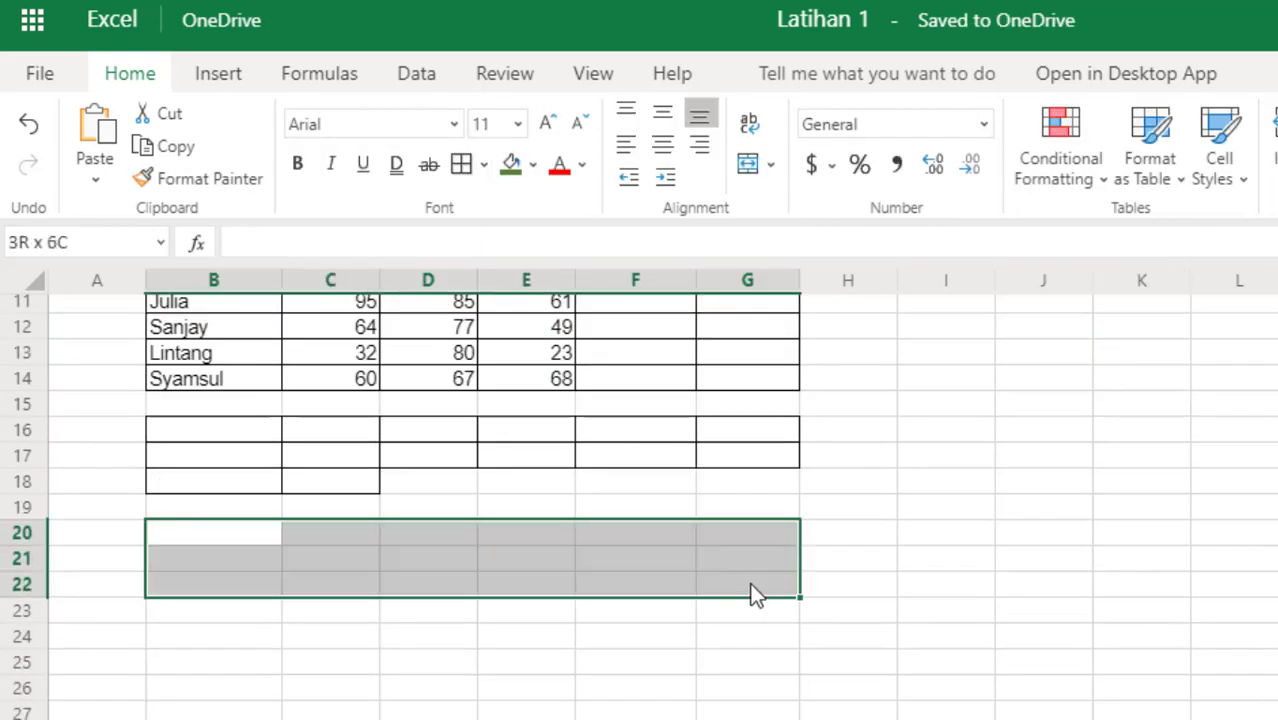
{"action": "left_click", "coordinate": [461, 163]}
{"action": "left_click", "coordinate": [378, 640]}
{"action": "mouse_move", "coordinate": [526, 533]}
{"action": "left_mouse_down"}
{"action": "mouse_move", "coordinate": [237, 531]}
{"action": "mouse_move", "coordinate": [526, 558]}
{"action": "left_mouse_up"}
{"action": "left_click", "coordinate": [748, 163]}
{"action": "left_click", "coordinate": [748, 163]}
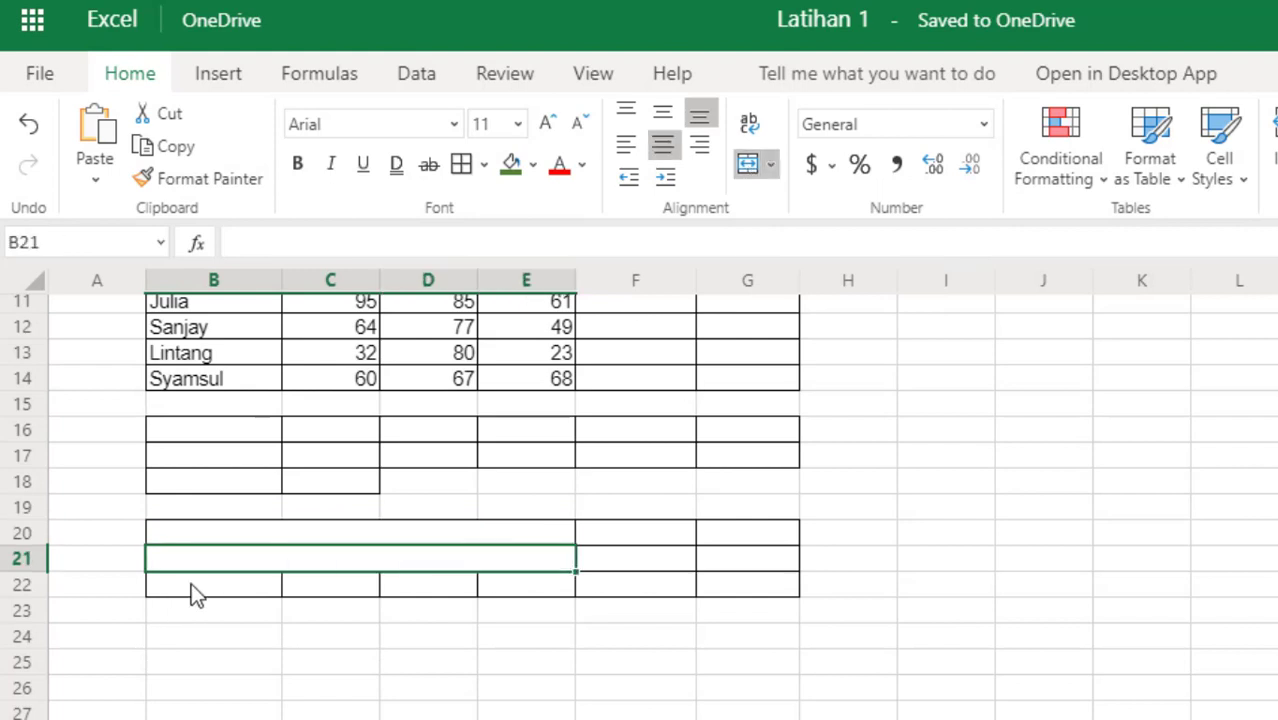
{"action": "left_click", "coordinate": [748, 163]}
{"action": "left_click", "coordinate": [945, 558]}
Enter labels Nilai Tertinggi, Nilai Terendah and Jumlah Mahasiswa in B16:B18 and autofit column B
{"action": "left_click", "coordinate": [205, 430]}
{"action": "type", "text": "Nilai Tertinggi Nilai T"}
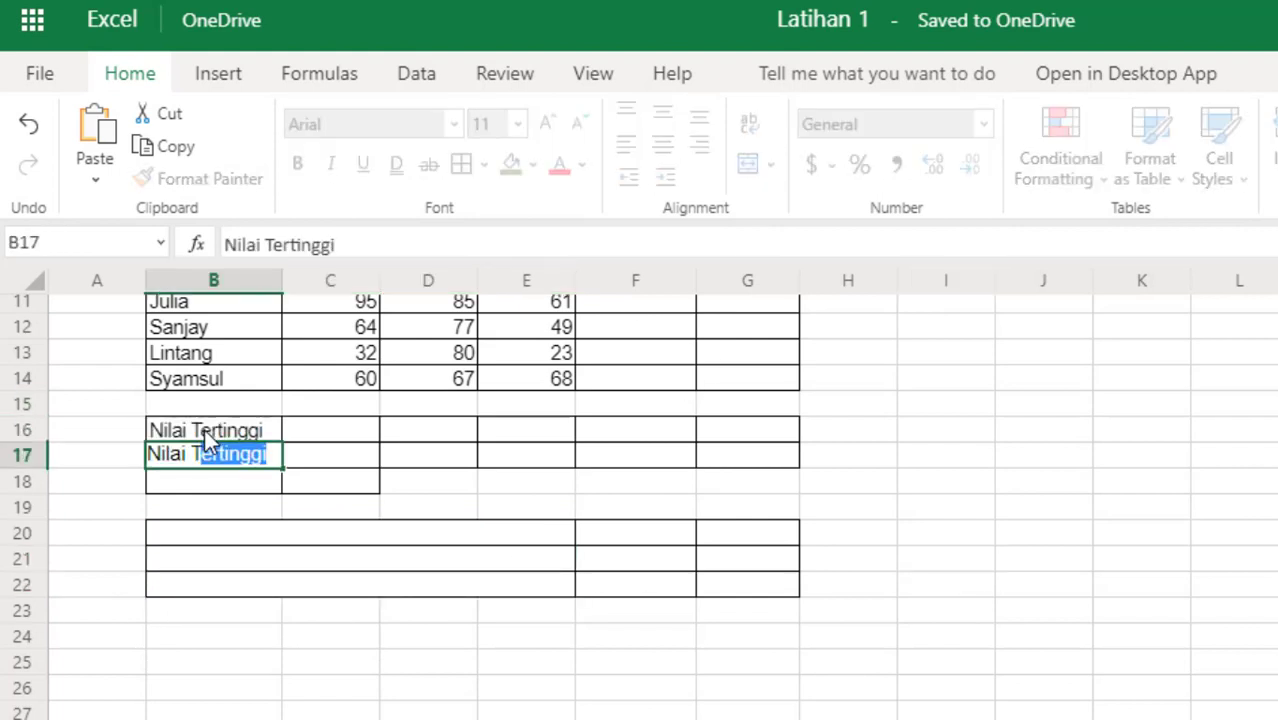
{"action": "type", "text": "erendah Jumlah Mahasiswa"}
{"action": "key", "text": "Return"}
{"action": "double_click", "coordinate": [283, 280]}
Write the three questions: students missing kuis 1, one student's quiz count, and averages above 61
{"action": "left_click", "coordinate": [291, 539]}
{"action": "type", "text": "Jumlah Mahasiswa"}
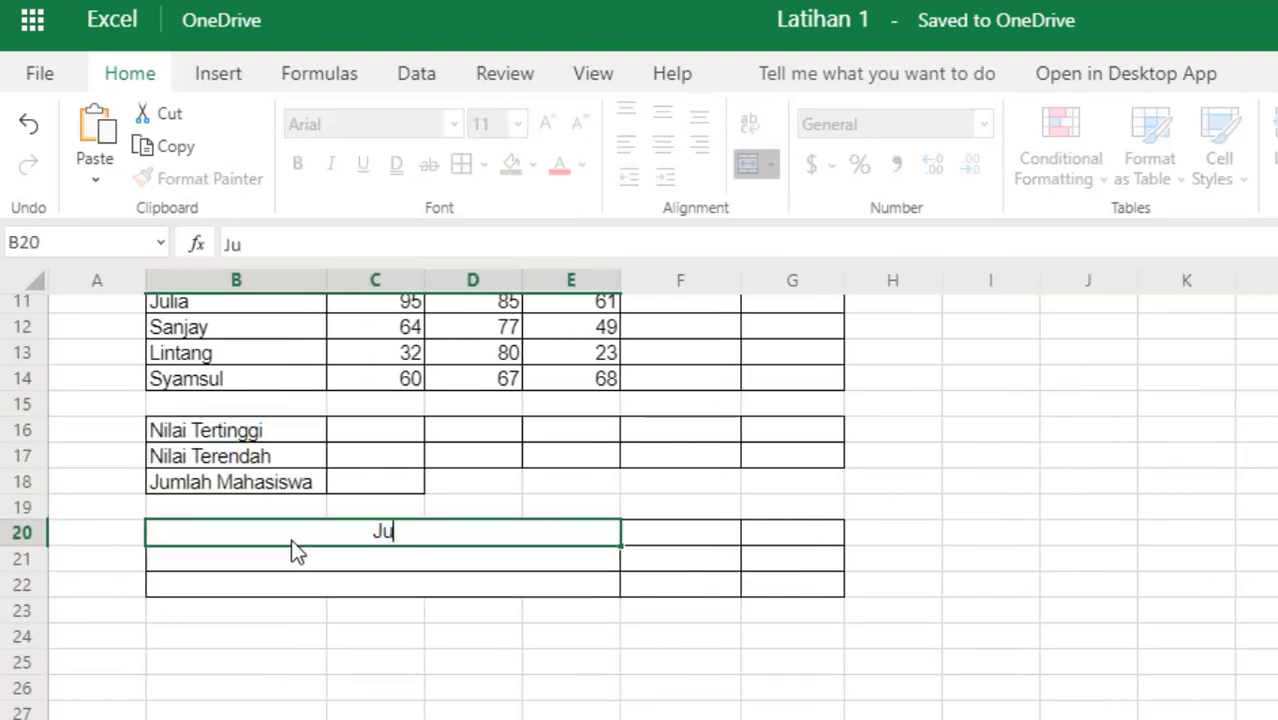
{"action": "key", "text": "Tab"}
{"action": "left_click", "coordinate": [291, 539]}
{"action": "left_click", "coordinate": [399, 245]}
{"action": "type", "text": "yang tidak ikut kuis 1"}
{"action": "key", "text": "Return"}
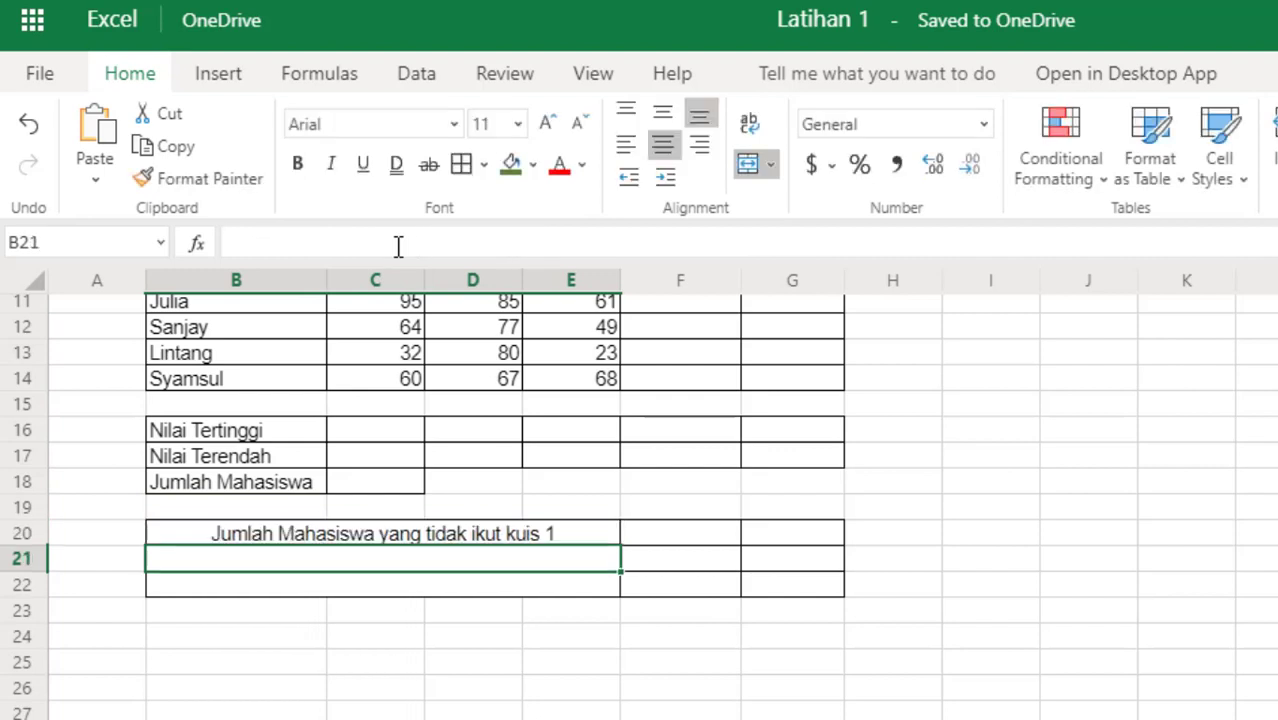
{"action": "type", "text": "Berapa kali Dinda ikut kuis"}
{"action": "key", "text": "ctrl+Left"}
{"action": "key", "text": "ctrl+Left"}
{"action": "key", "text": "ctrl+Left"}
{"action": "type", "text": "kali"}
{"action": "key", "text": "Return"}
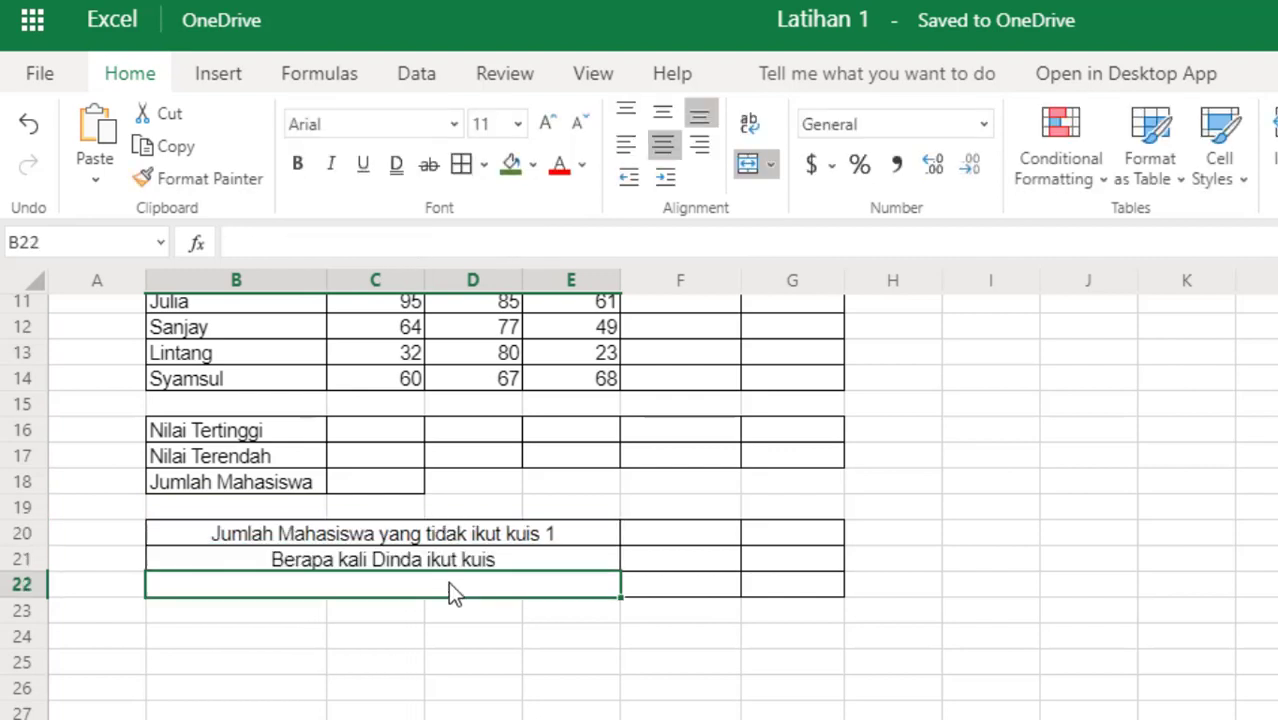
{"action": "type", "text": "Jumlah mahasiswa yang rata-rata nilainya di atas 61"}
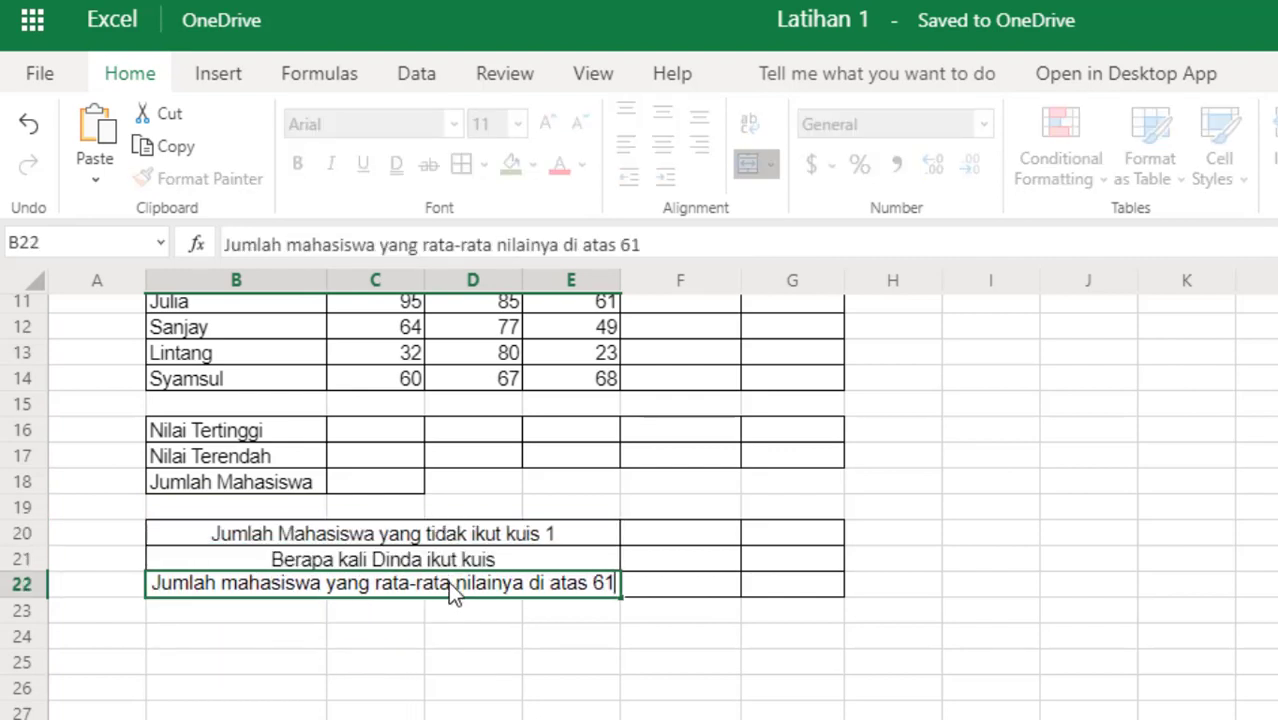
{"action": "left_click_drag", "start_coordinate": [400, 533], "coordinate": [338, 590]}
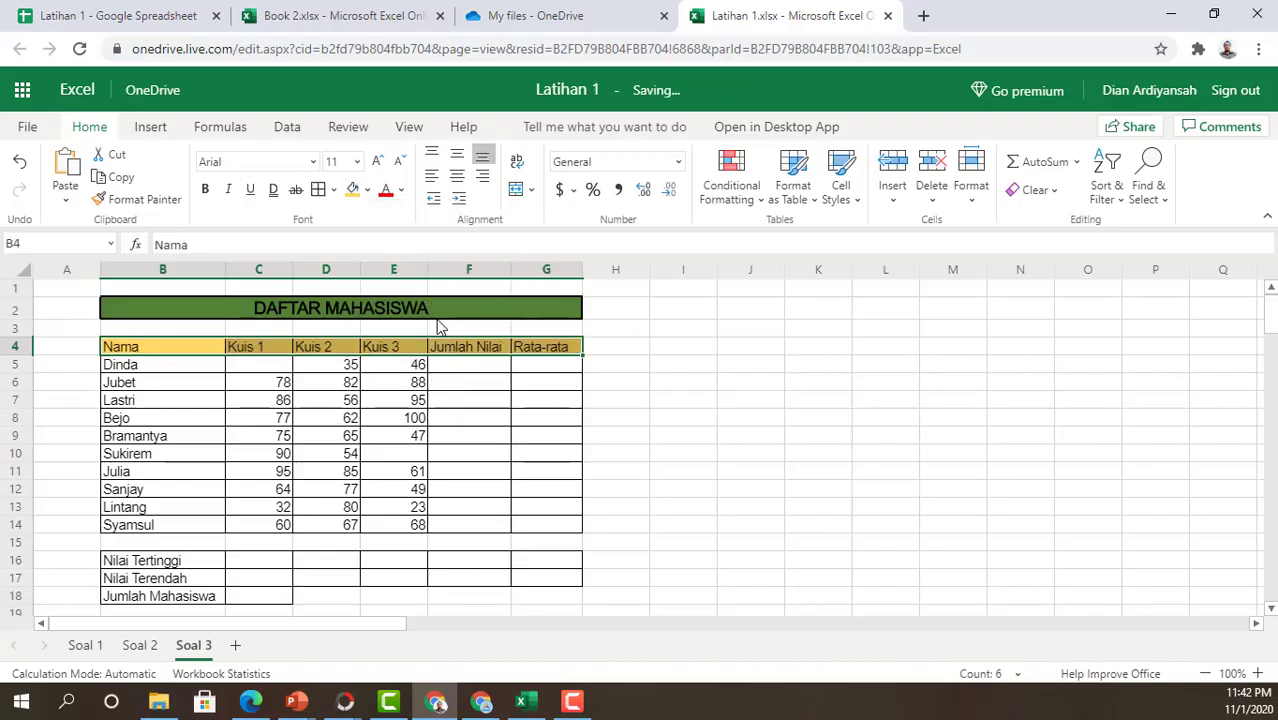
Shade the names and scores B5:E14 light blue and bold the B4:G4 headers
{"action": "left_click_drag", "start_coordinate": [120, 364], "coordinate": [415, 525]}
{"action": "left_click", "coordinate": [736, 475]}
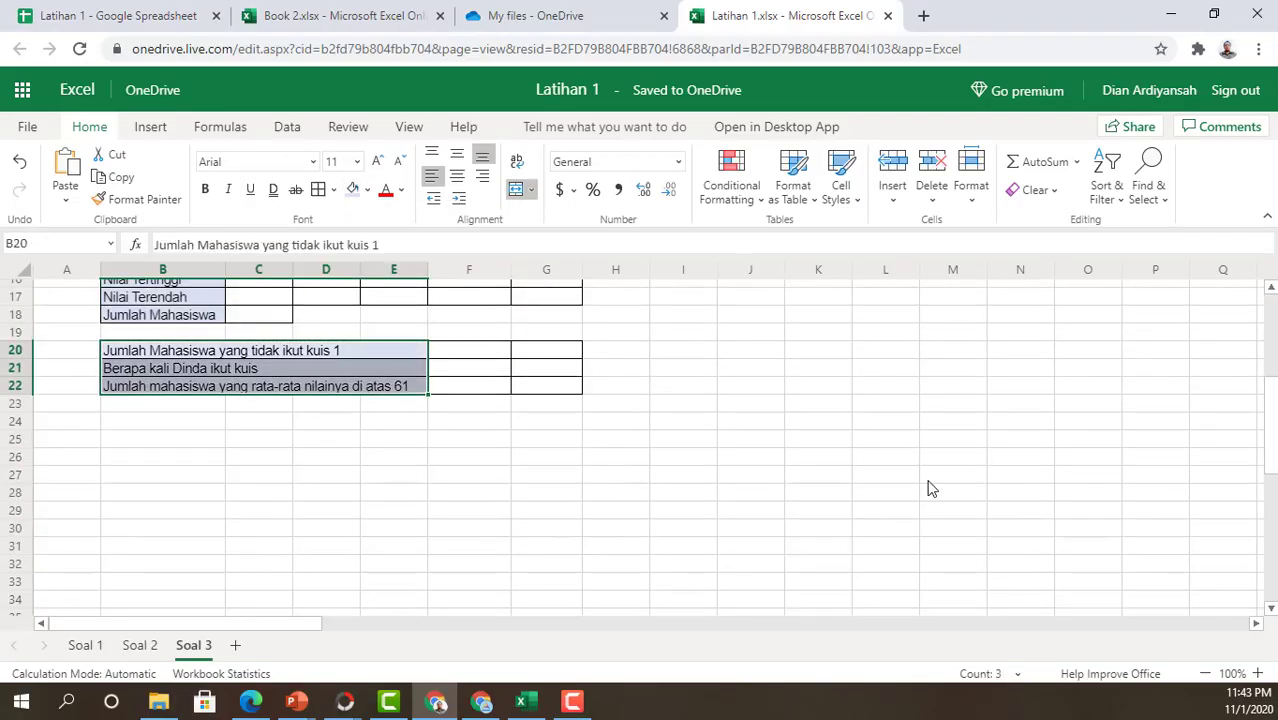
{"action": "key", "text": "ctrl+a"}
{"action": "left_click_drag", "start_coordinate": [120, 347], "coordinate": [540, 347]}
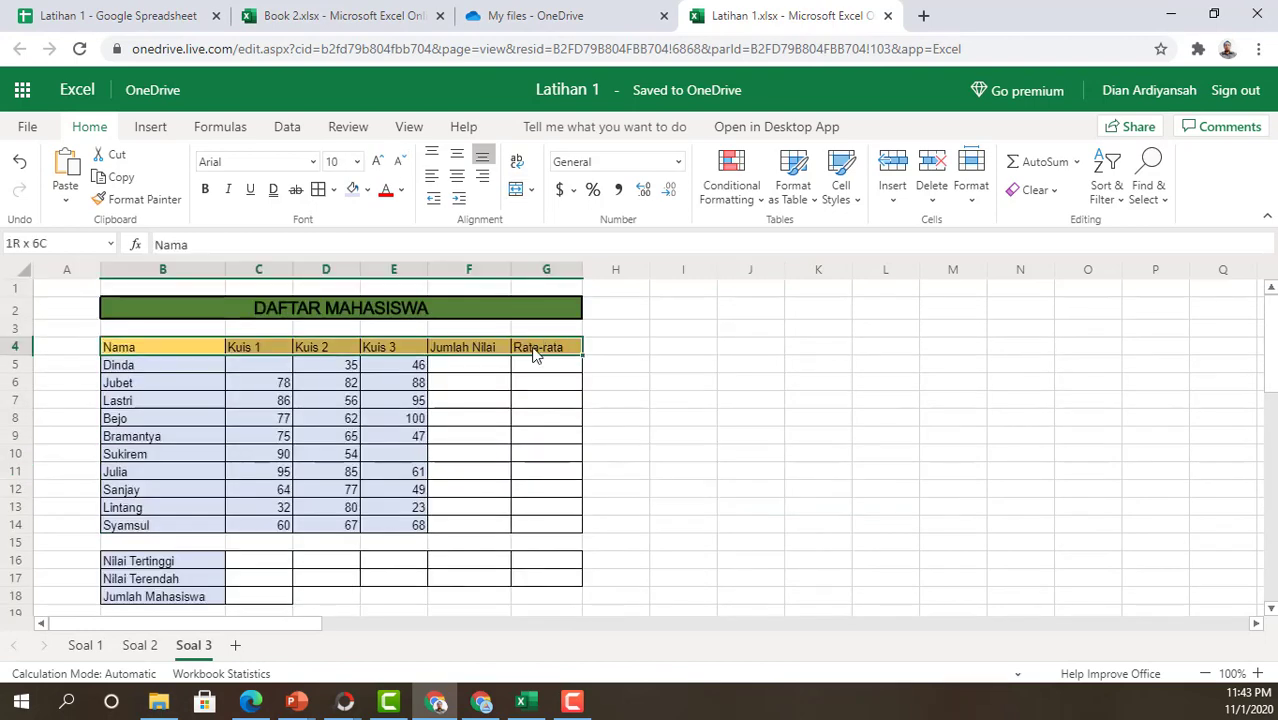
{"action": "left_click", "coordinate": [205, 190]}
{"action": "left_click", "coordinate": [750, 382]}
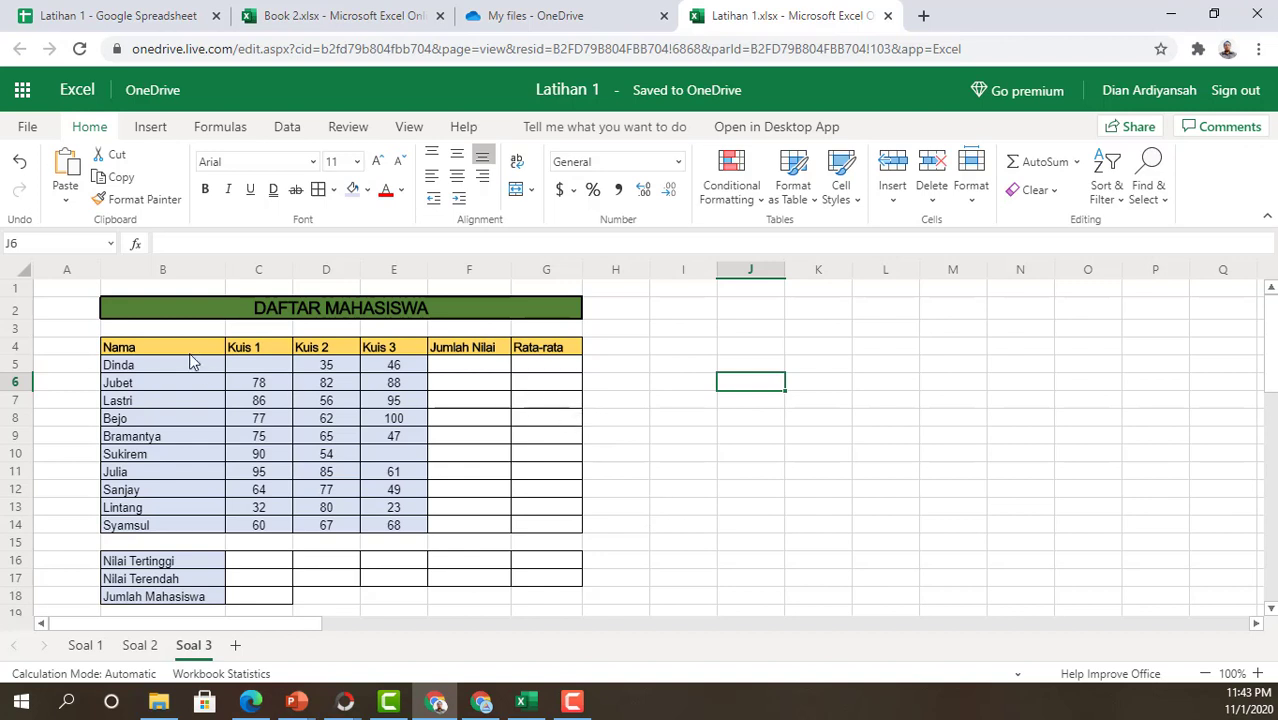
Centre the row 4 header labels, Nama through Rata-rata
{"action": "left_click", "coordinate": [126, 350]}
{"action": "left_click_drag", "start_coordinate": [171, 357], "coordinate": [562, 356]}
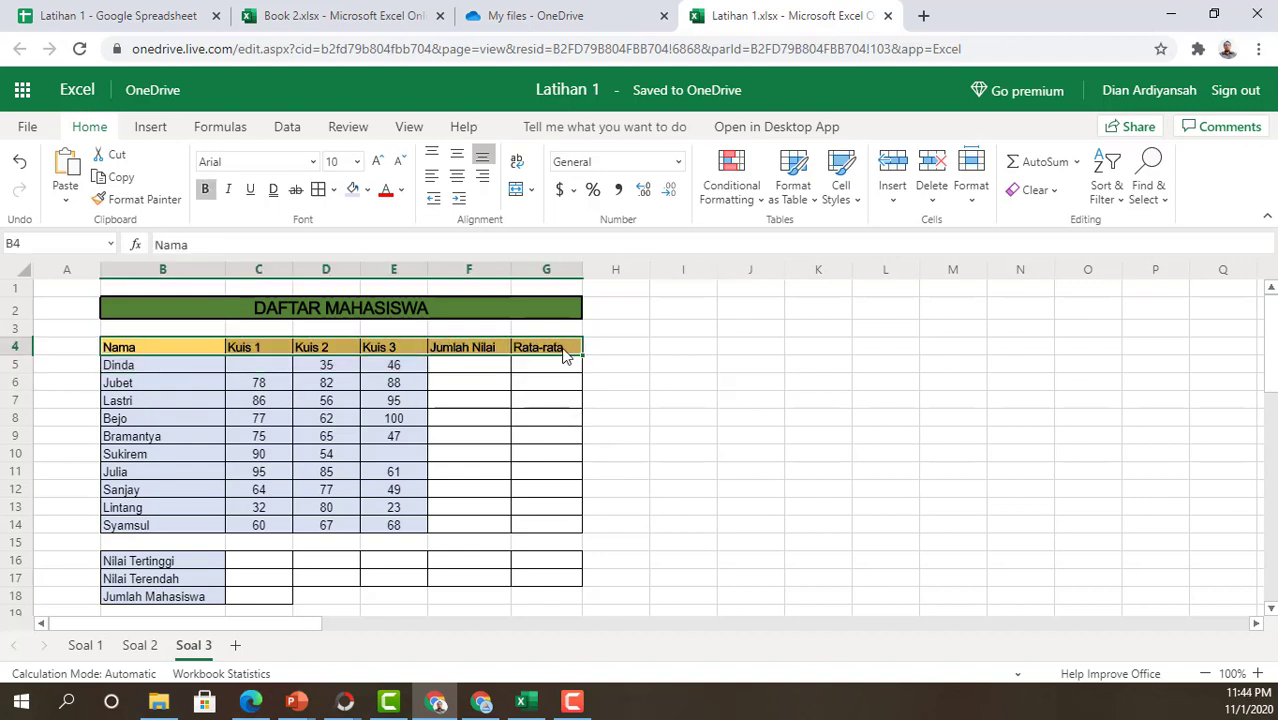
{"action": "left_click", "coordinate": [456, 176]}
{"action": "left_click", "coordinate": [700, 348]}
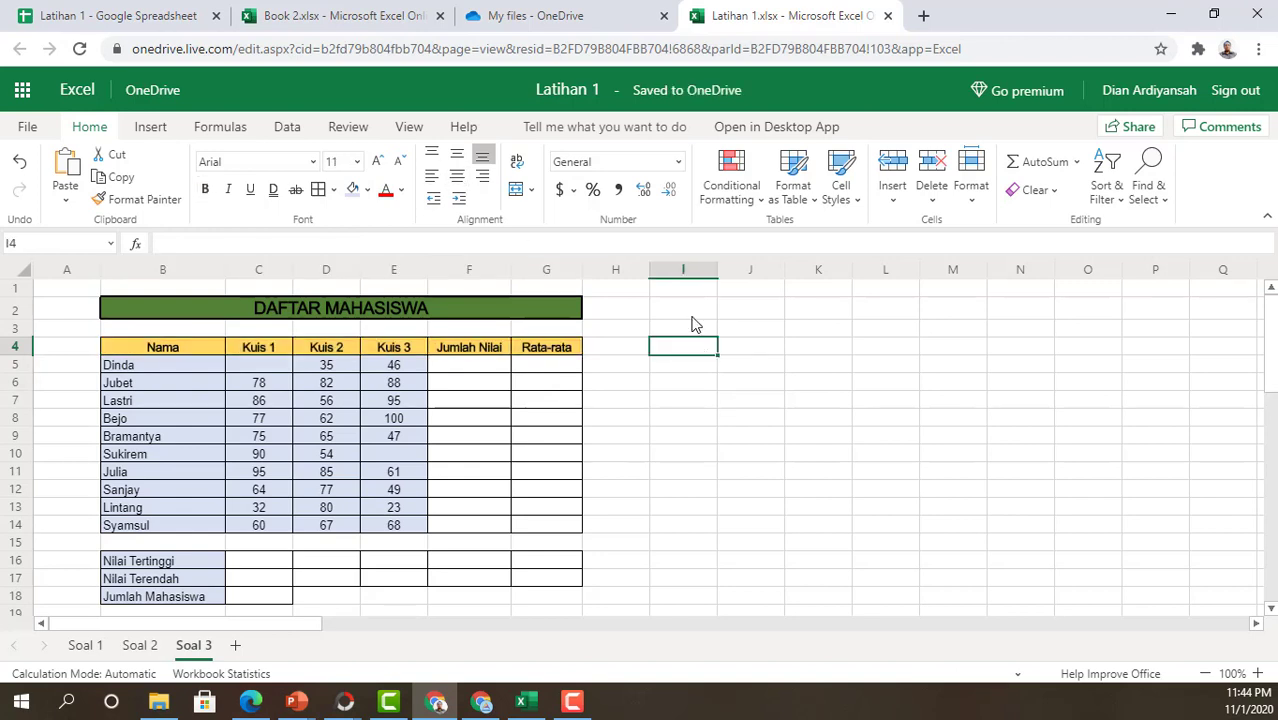
AutoSum C5:F14 so F5:F14 holds each student's =SUM of the three quiz scores
{"action": "left_click", "coordinate": [471, 372]}
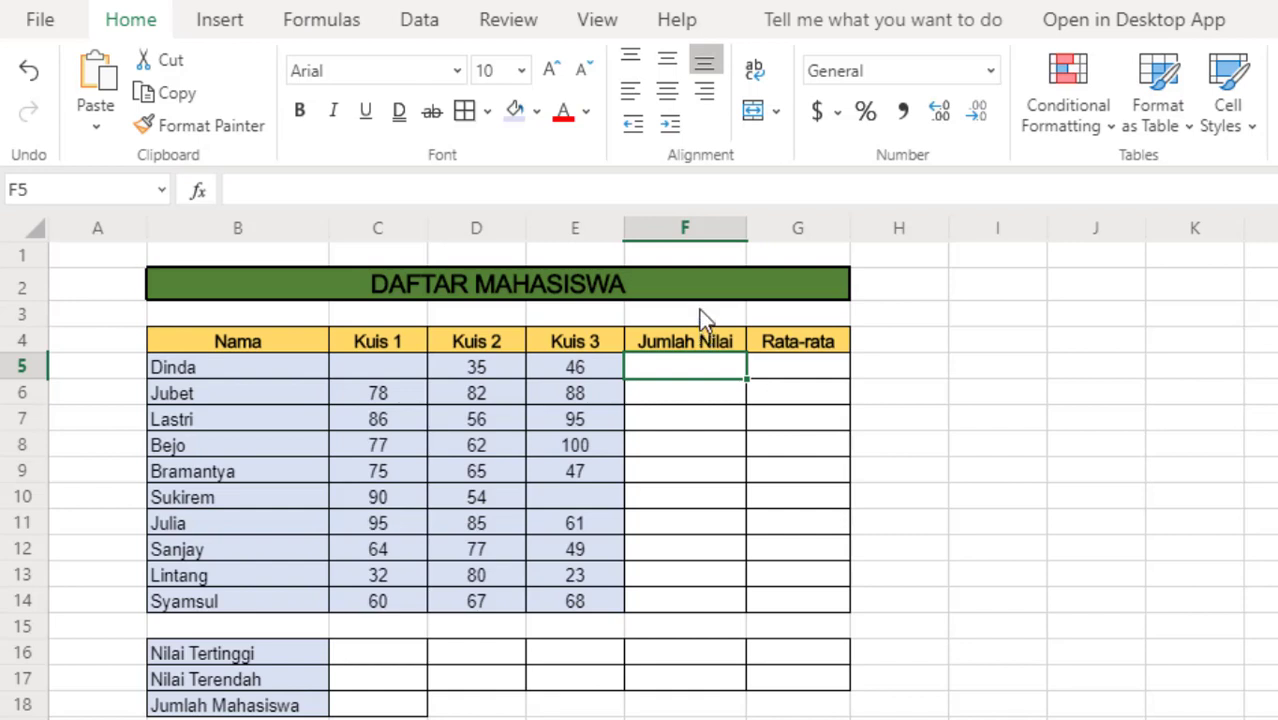
{"action": "left_click_drag", "start_coordinate": [372, 378], "coordinate": [673, 610]}
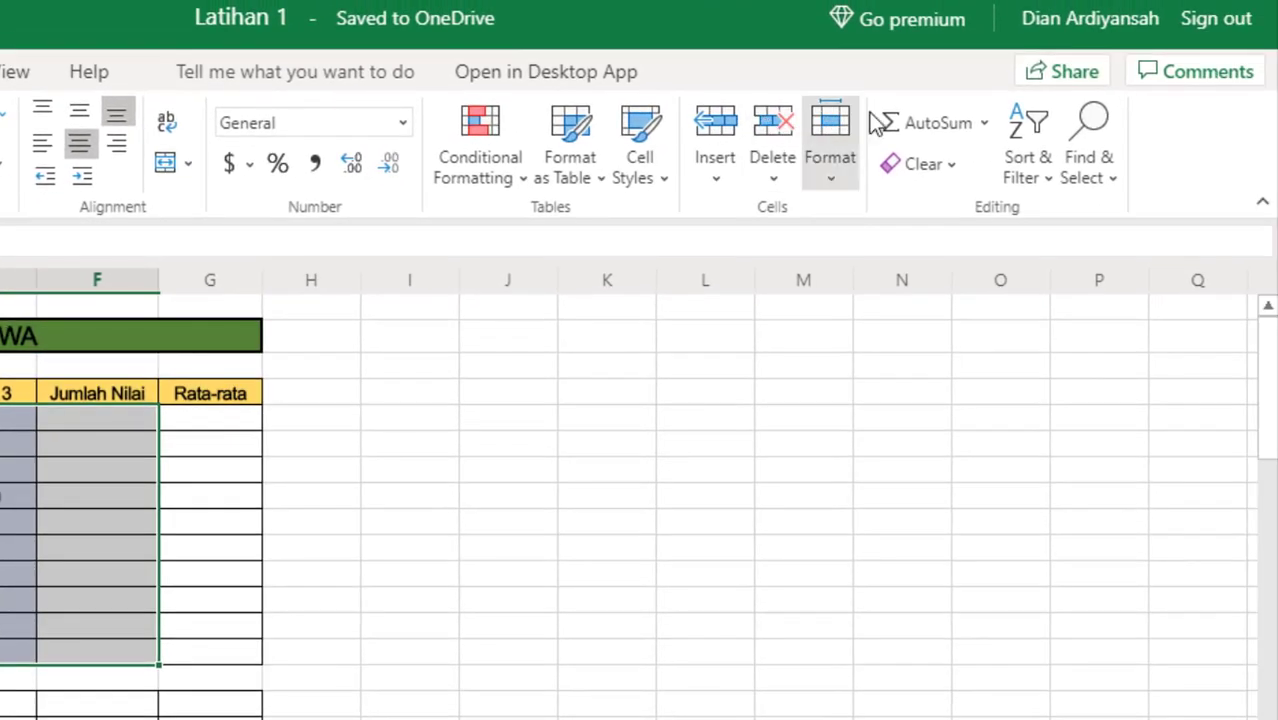
{"action": "left_click", "coordinate": [930, 125]}
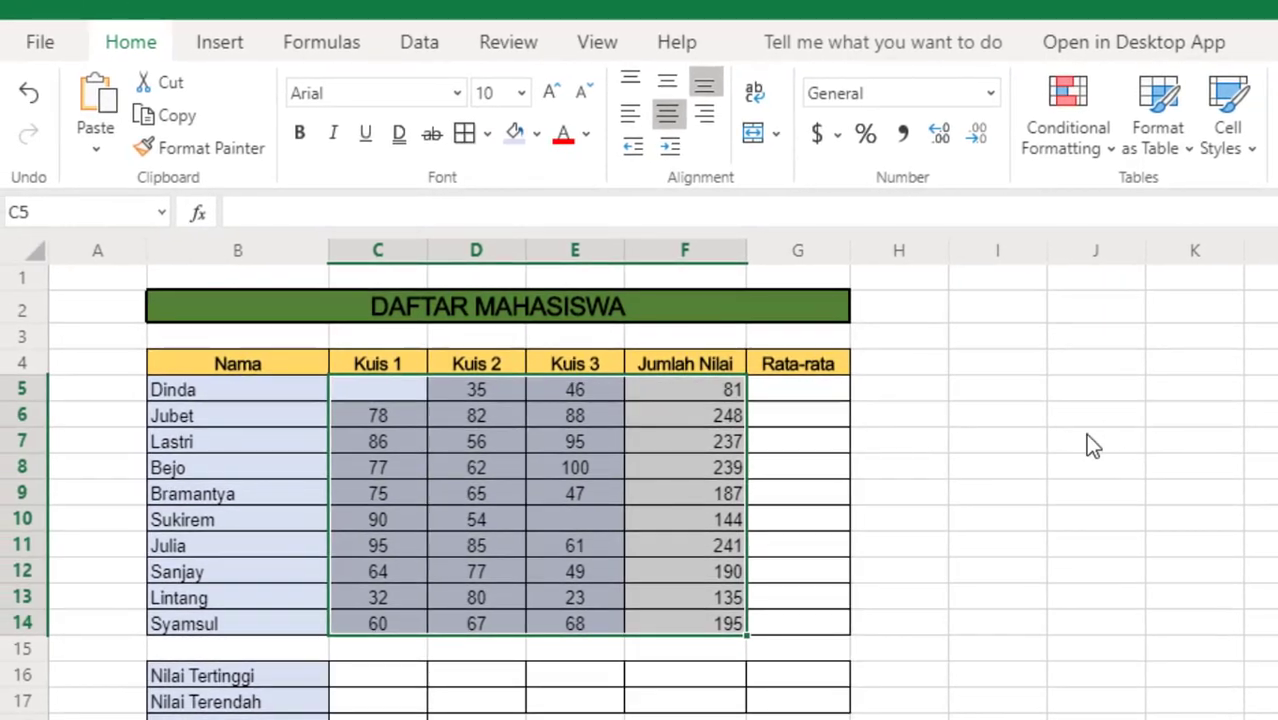
{"action": "left_click", "coordinate": [1090, 440]}
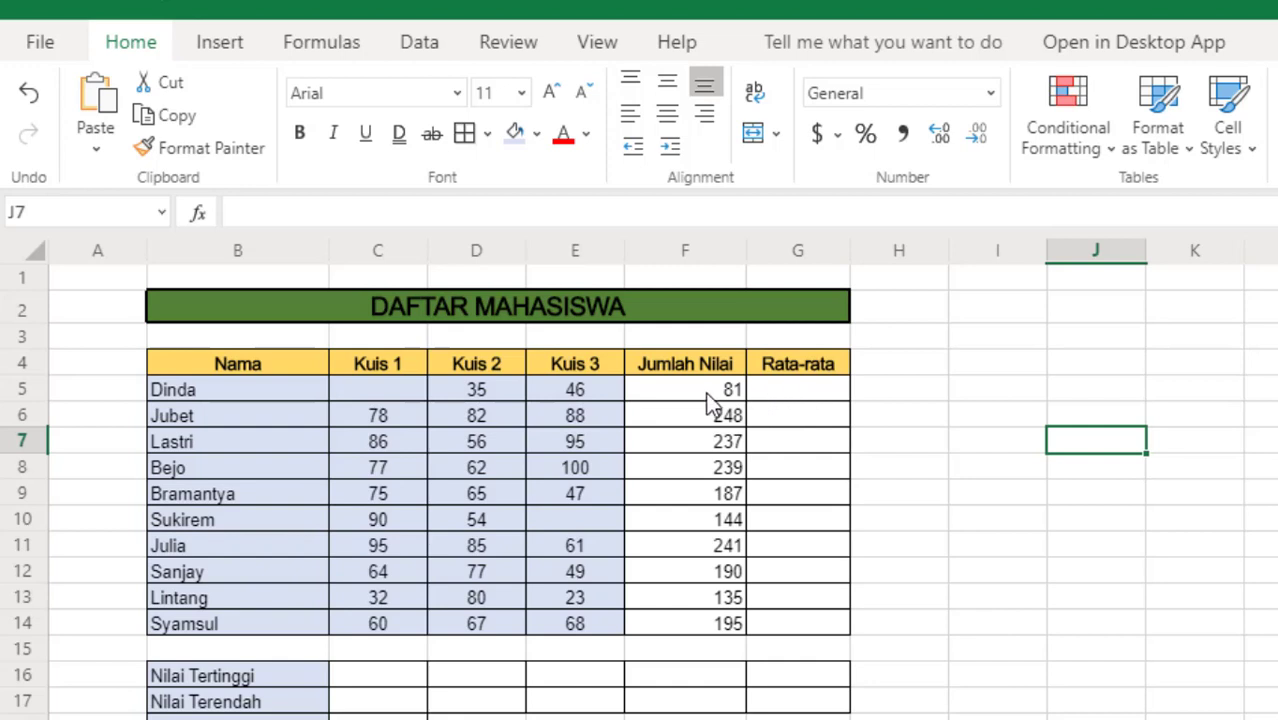
{"action": "left_click_drag", "start_coordinate": [713, 400], "coordinate": [800, 640]}
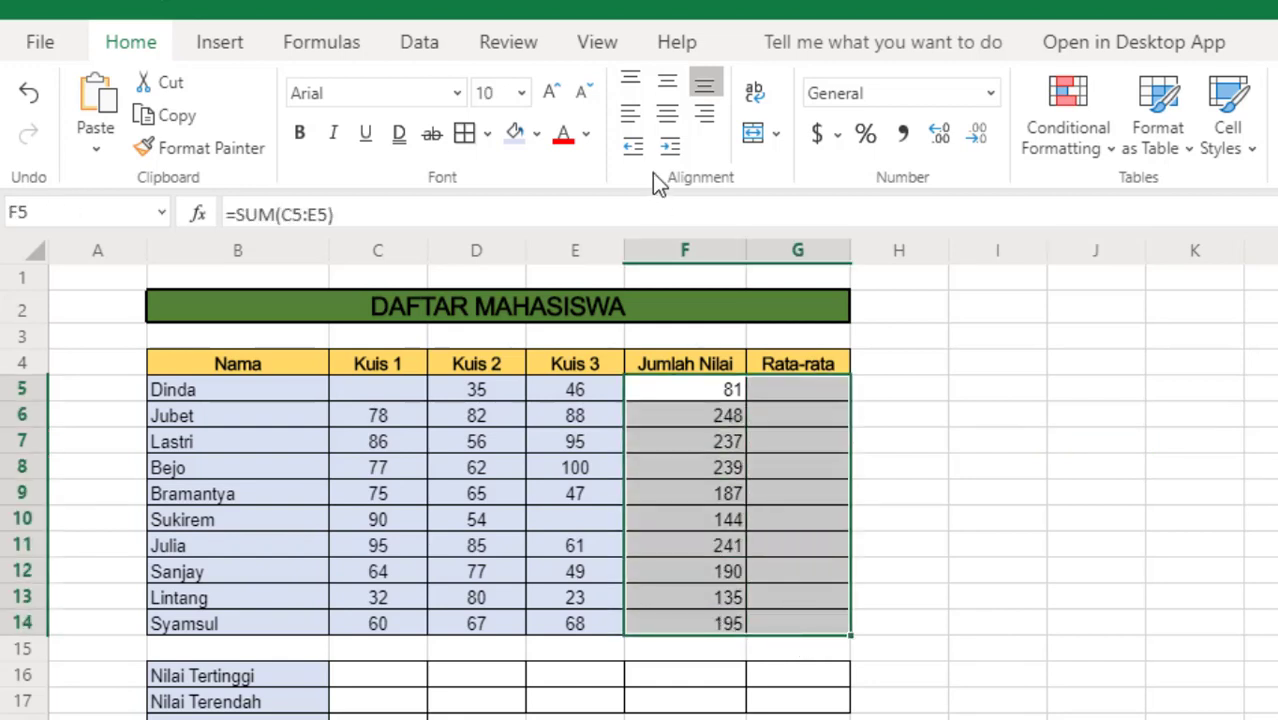
Centre the Jumlah Nilai and Rata-rata values and point out the blank scores in C5 and E10
{"action": "left_click", "coordinate": [668, 113]}
{"action": "left_click", "coordinate": [980, 338]}
{"action": "left_click", "coordinate": [786, 395]}
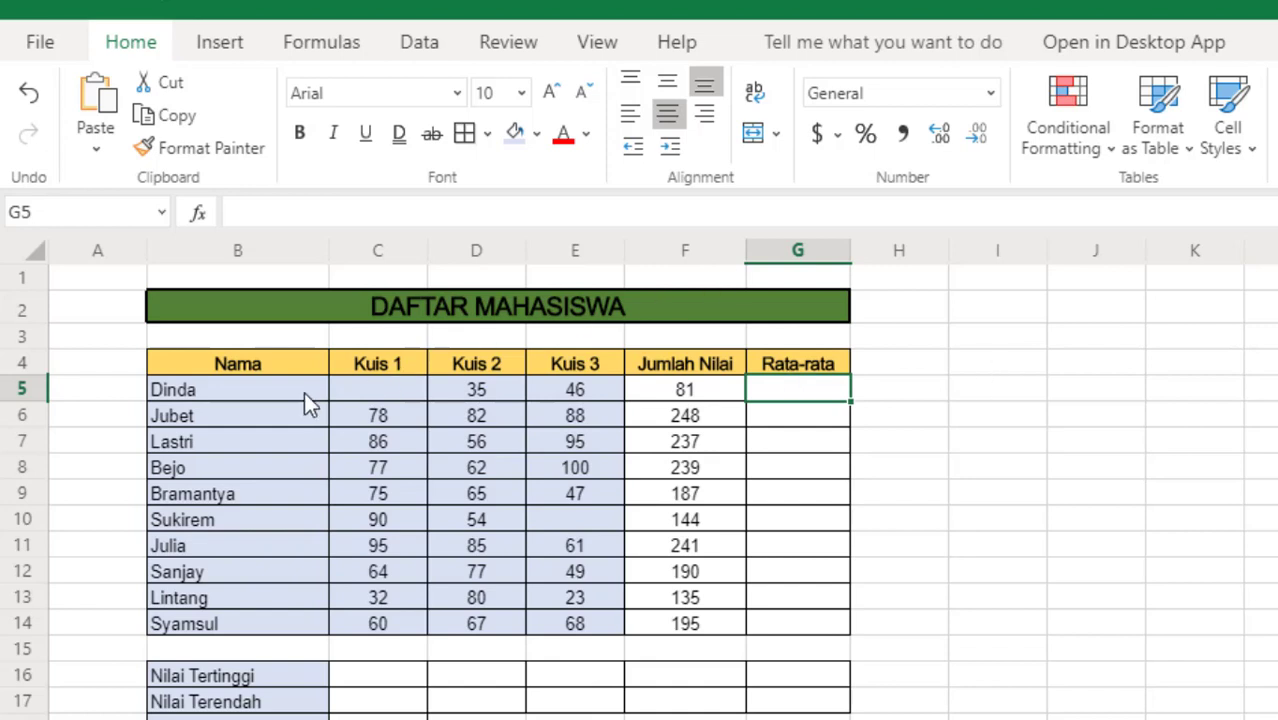
{"action": "left_click", "coordinate": [354, 388]}
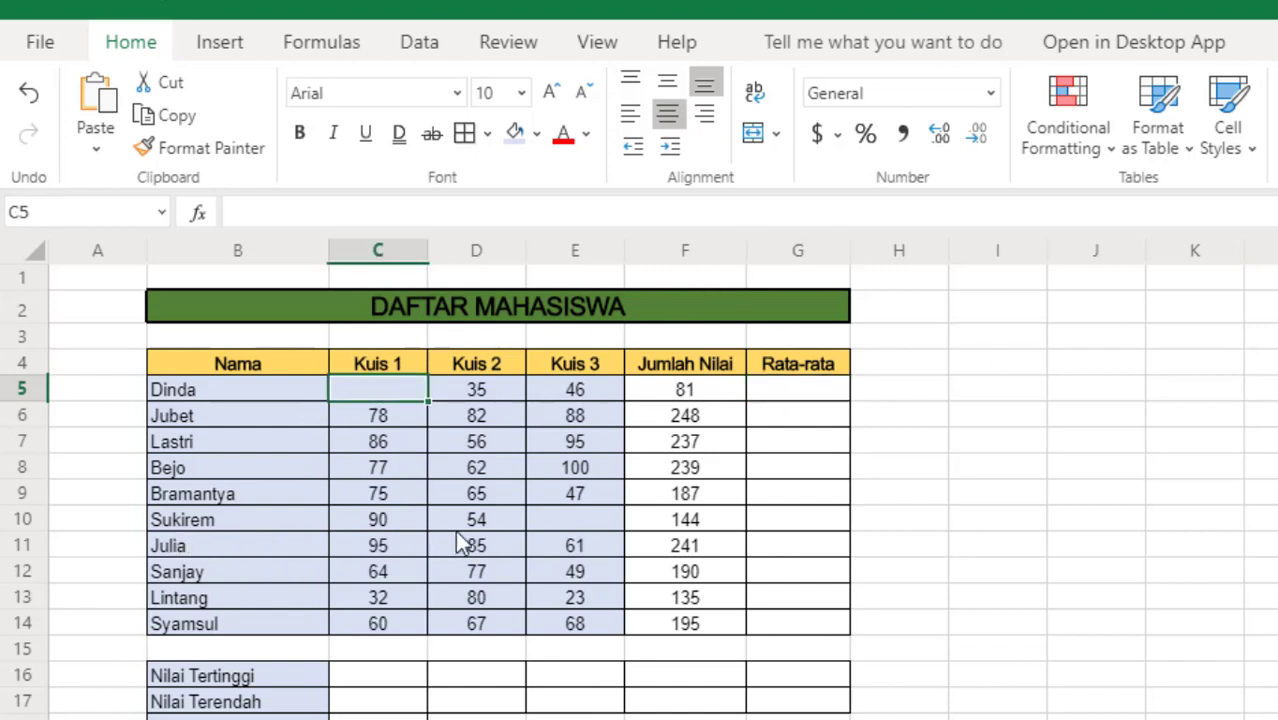
{"action": "left_click", "coordinate": [578, 522]}
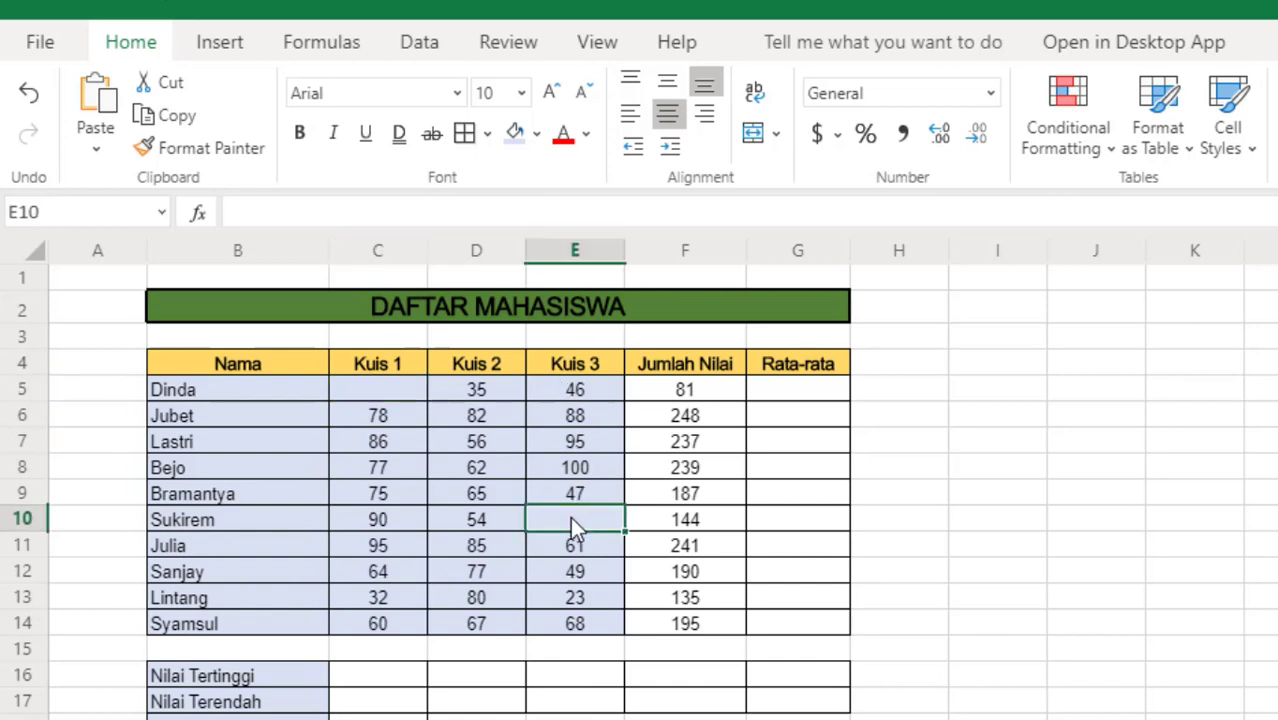
Enter =AVERAGE(C5:E5) in G5, giving the first student's average of 40,5
{"action": "left_click", "coordinate": [788, 398]}
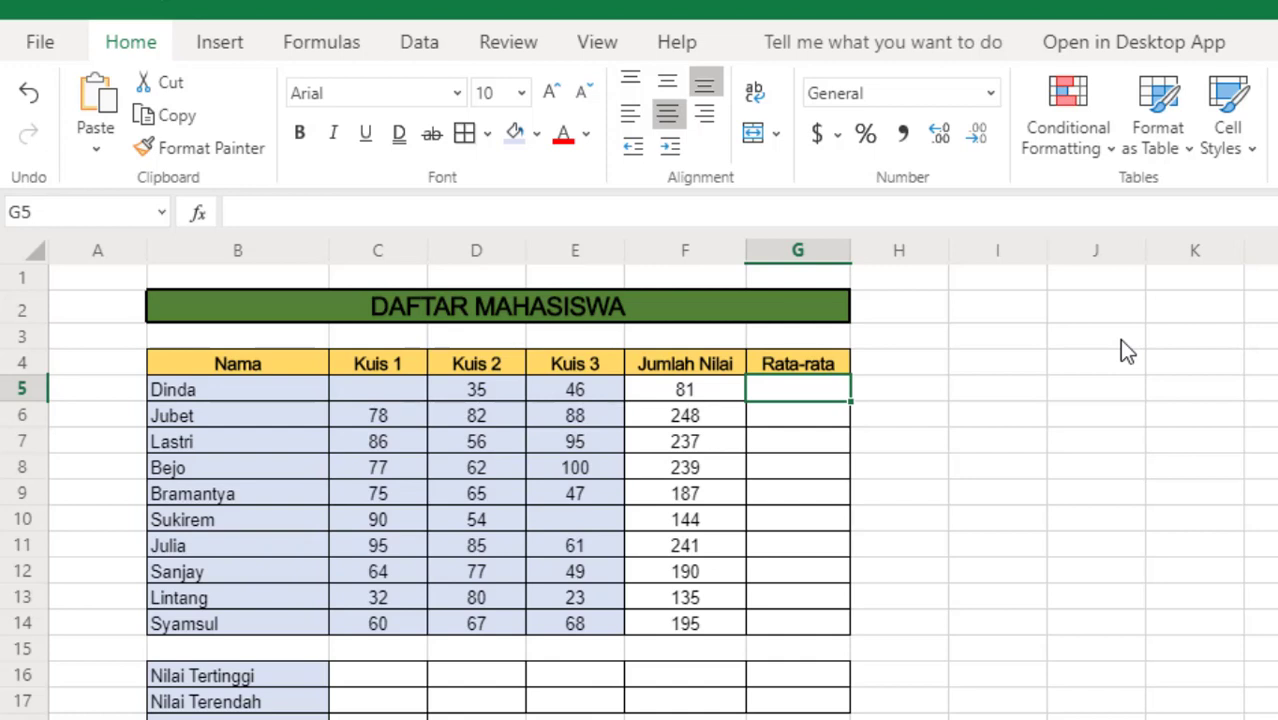
{"action": "type", "text": "="}
{"action": "type", "text": "aver"}
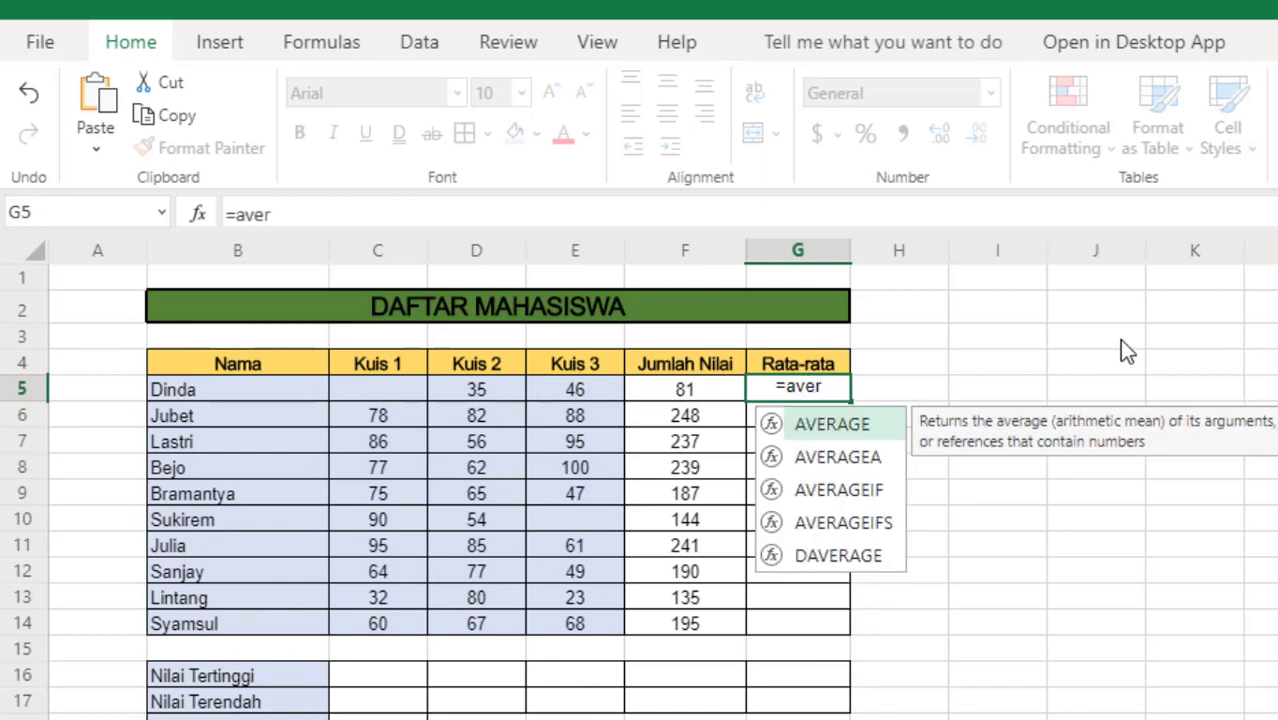
{"action": "left_click", "coordinate": [871, 424]}
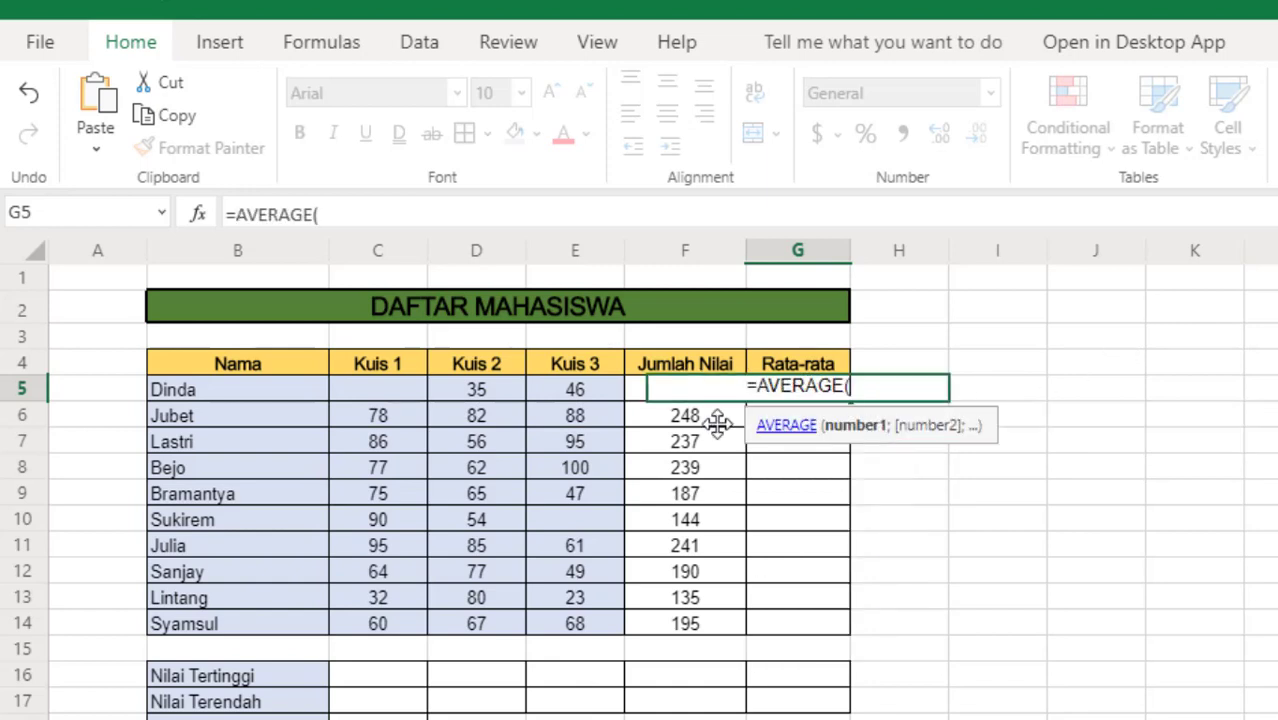
{"action": "left_click_drag", "start_coordinate": [365, 389], "coordinate": [603, 380]}
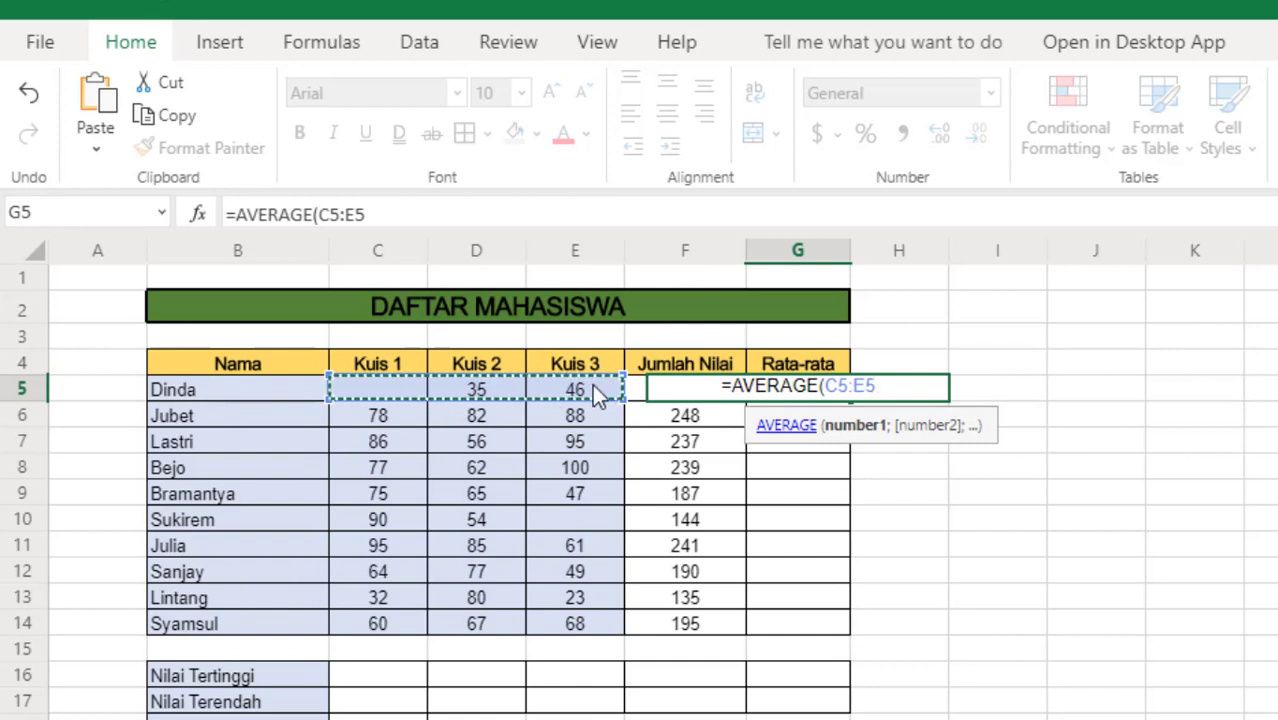
{"action": "key", "text": "Return"}
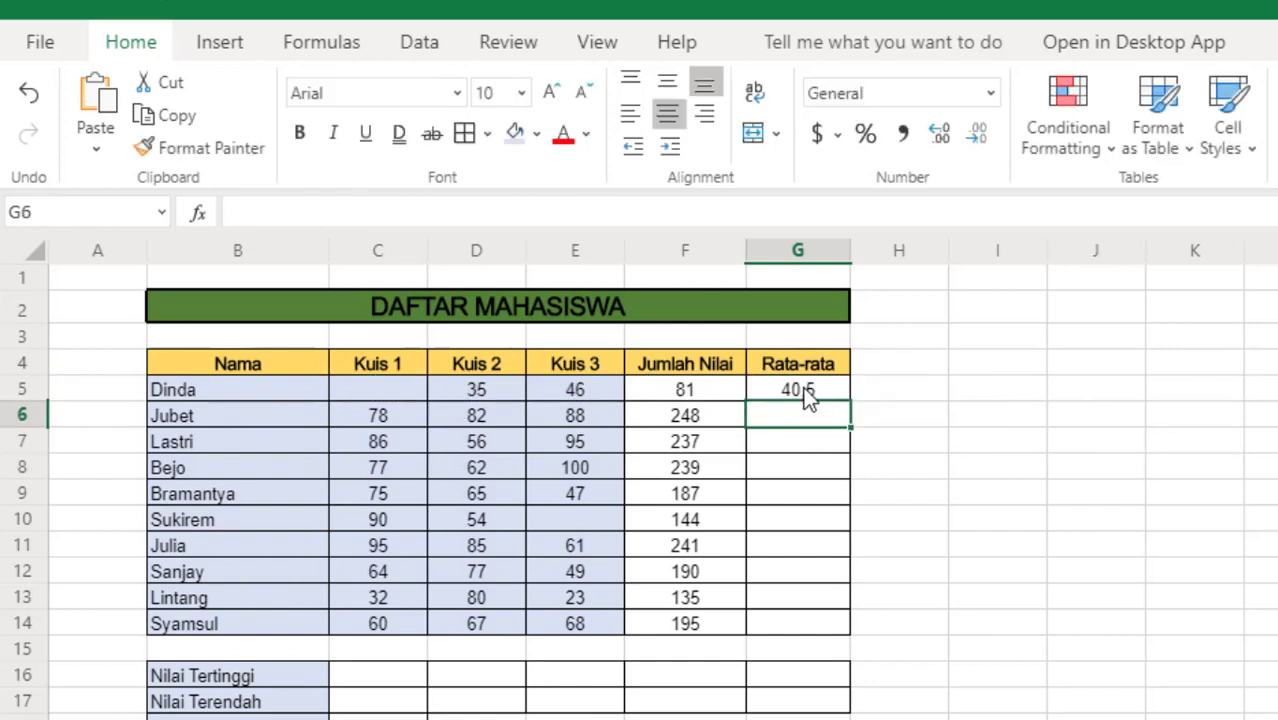
{"action": "left_click", "coordinate": [808, 395]}
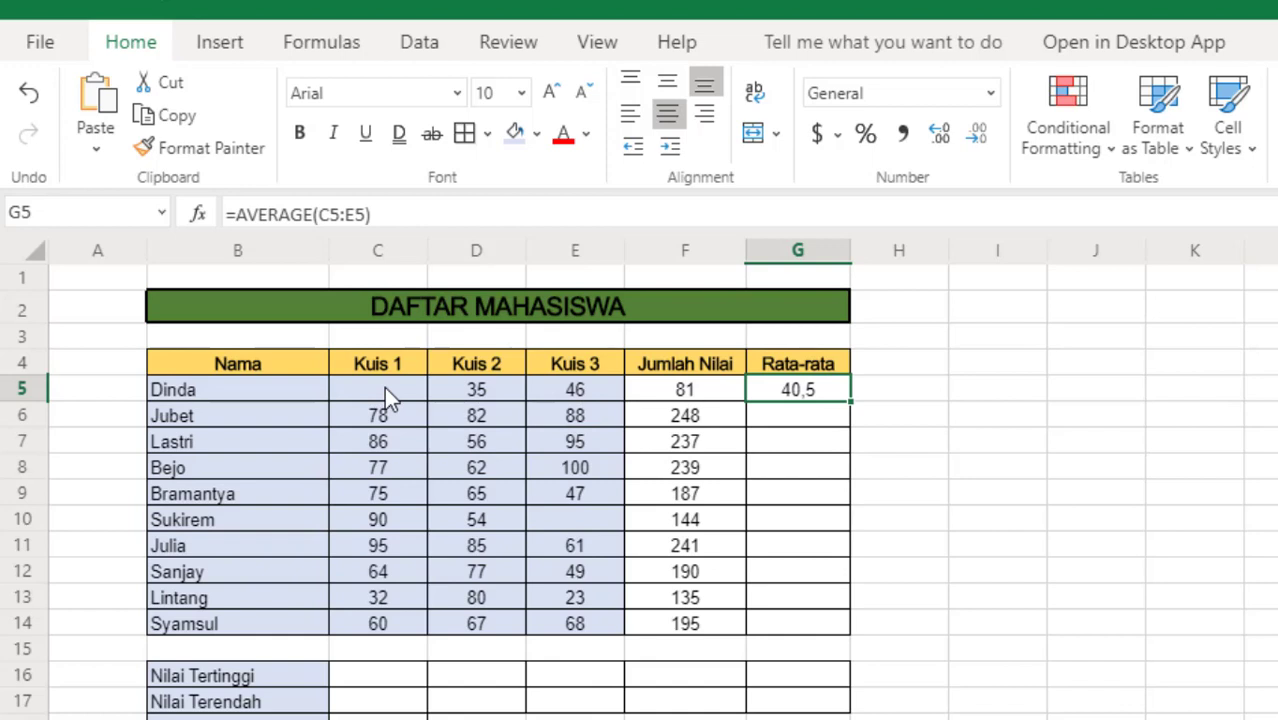
Enter =F5/3 in G5 and fill it down to G14 for all ten students
{"action": "type", "text": "="}
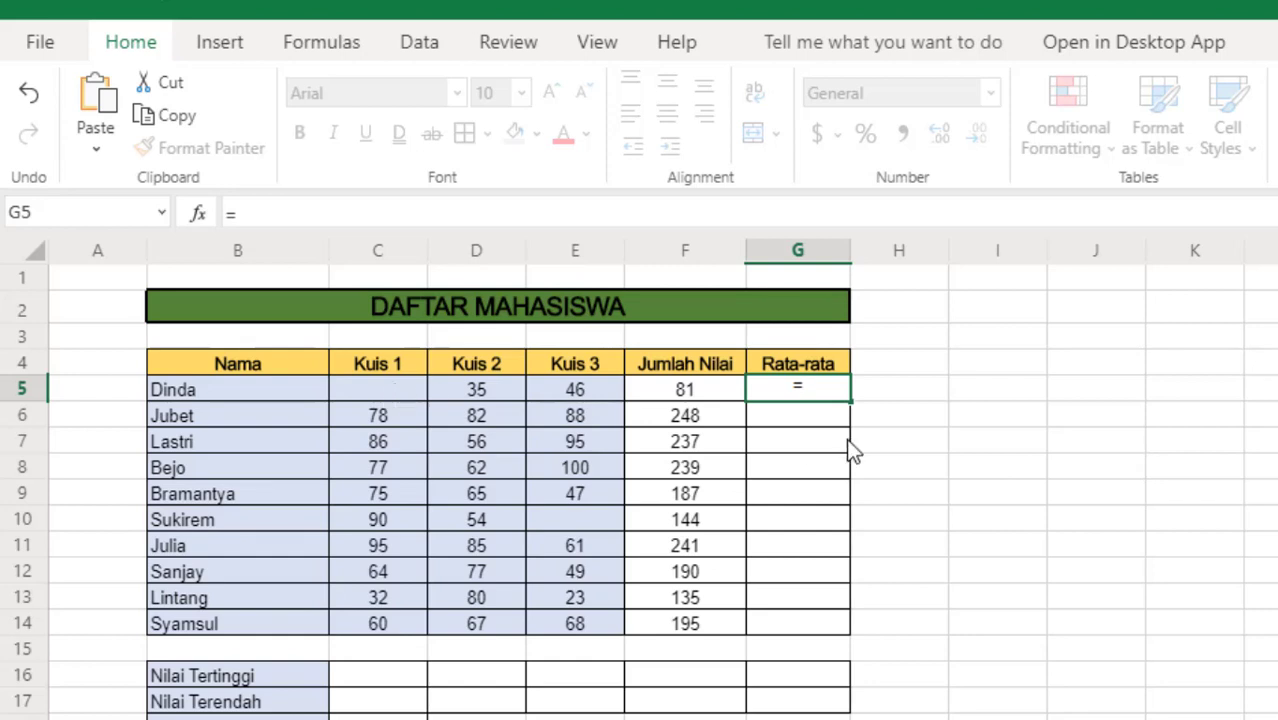
{"action": "key", "text": "BackSpace"}
{"action": "type", "text": "="}
{"action": "left_click", "coordinate": [702, 388]}
{"action": "type", "text": "/"}
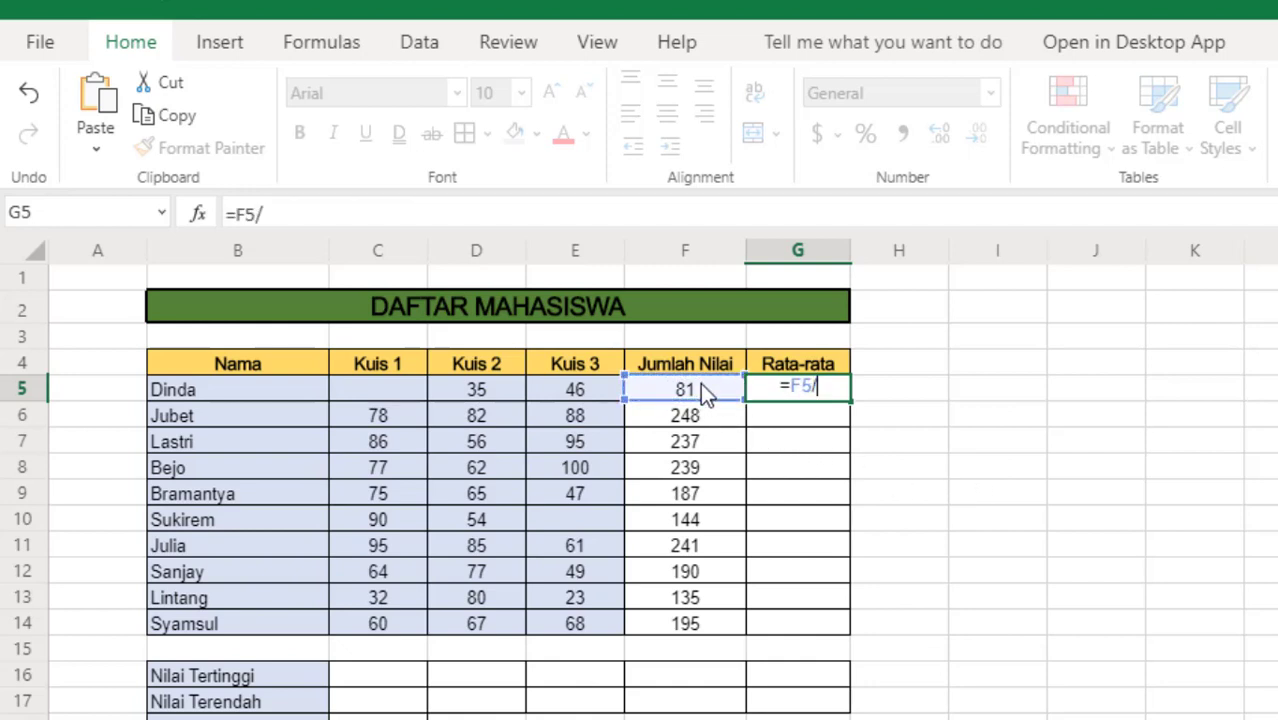
{"action": "type", "text": "3"}
{"action": "key", "text": "Return"}
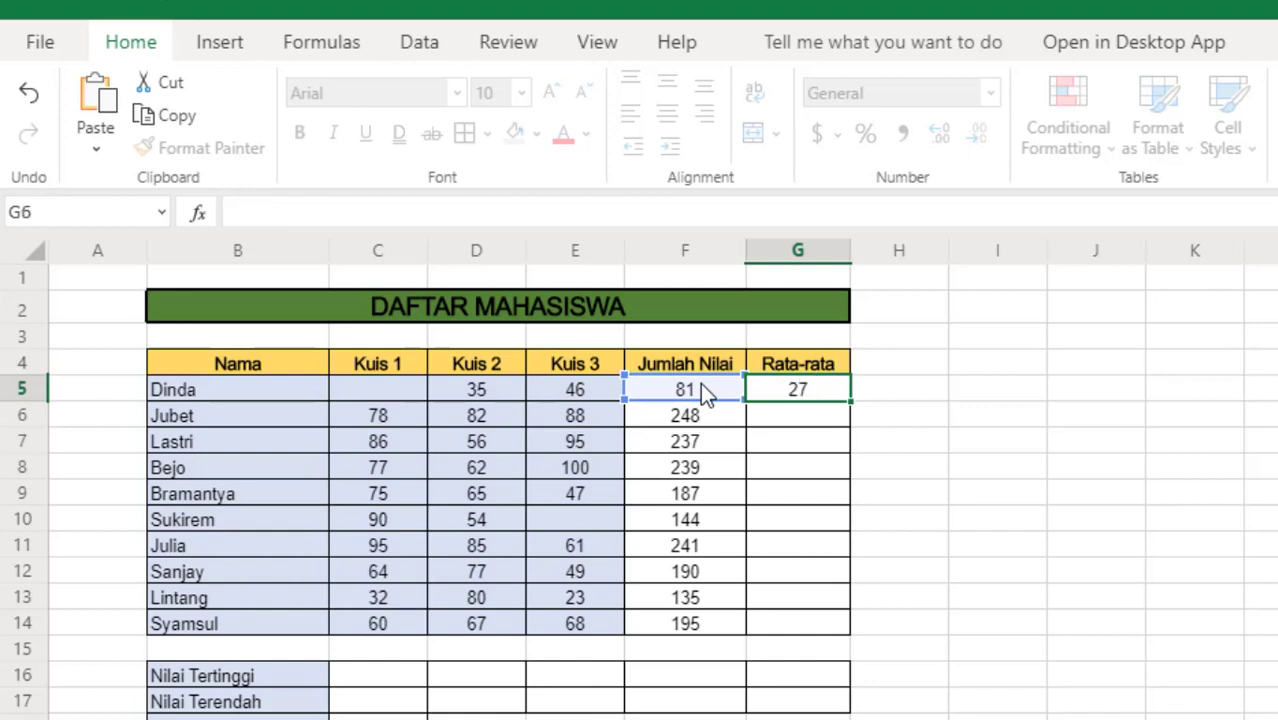
{"action": "left_click", "coordinate": [815, 392]}
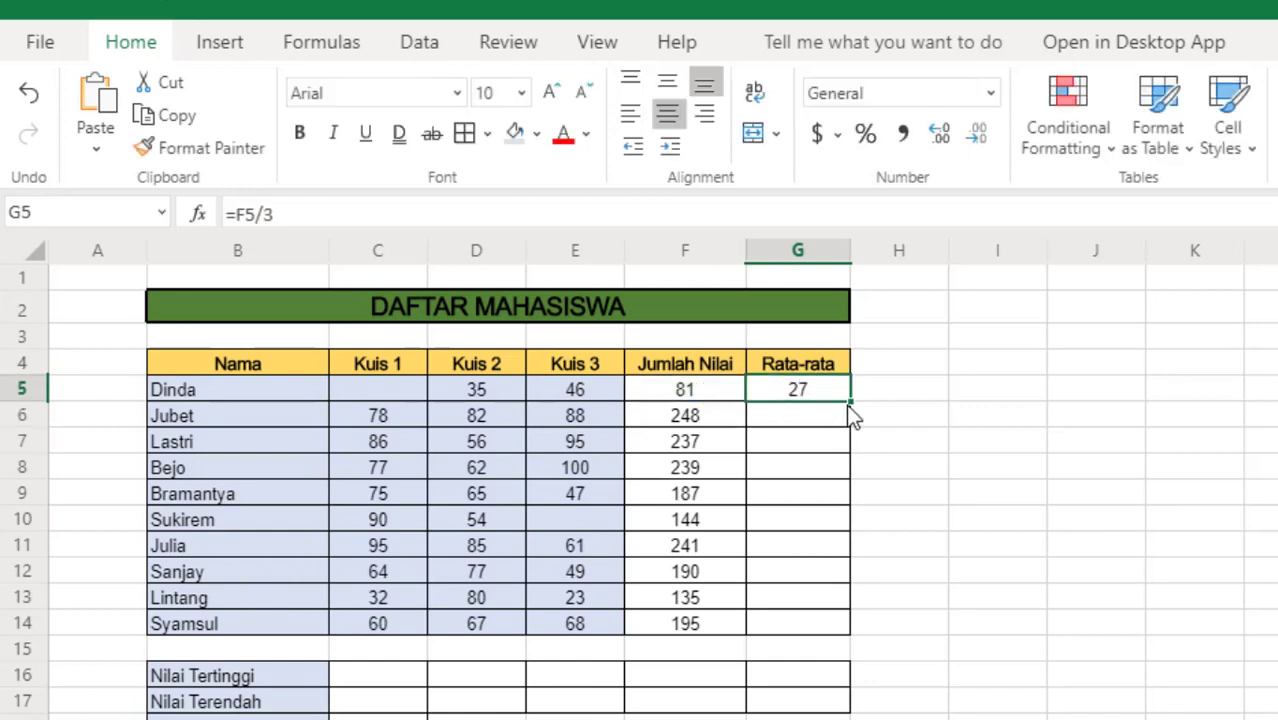
{"action": "left_click_drag", "start_coordinate": [850, 404], "coordinate": [850, 623]}
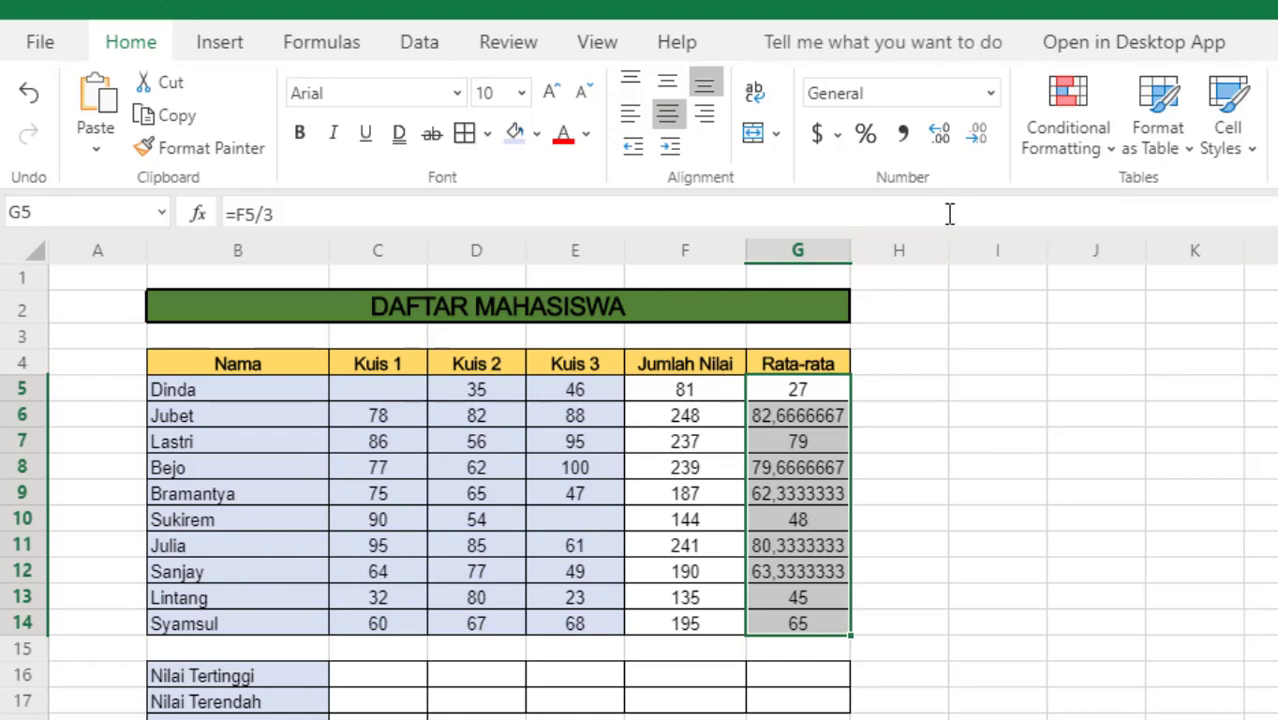
Format the Rata-rata averages in G5:G14 as comma style with one decimal, e.g. 82,7
{"action": "left_click", "coordinate": [901, 136]}
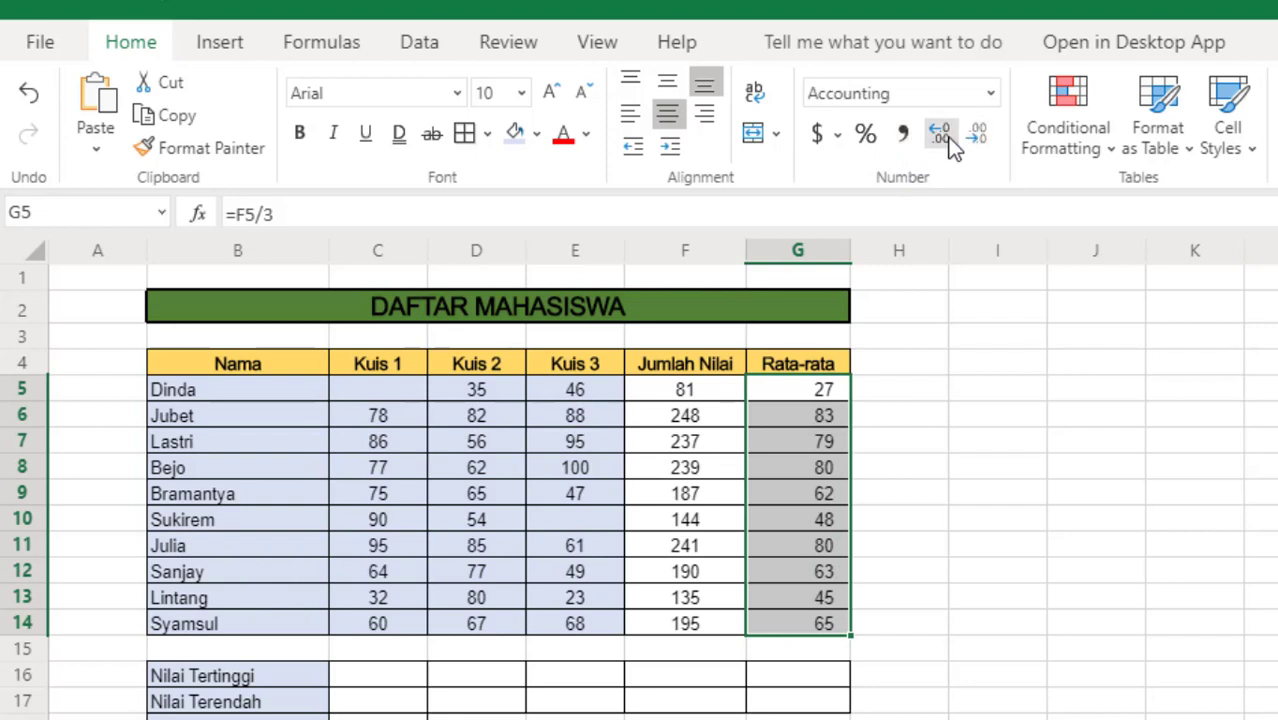
{"action": "left_click", "coordinate": [945, 137]}
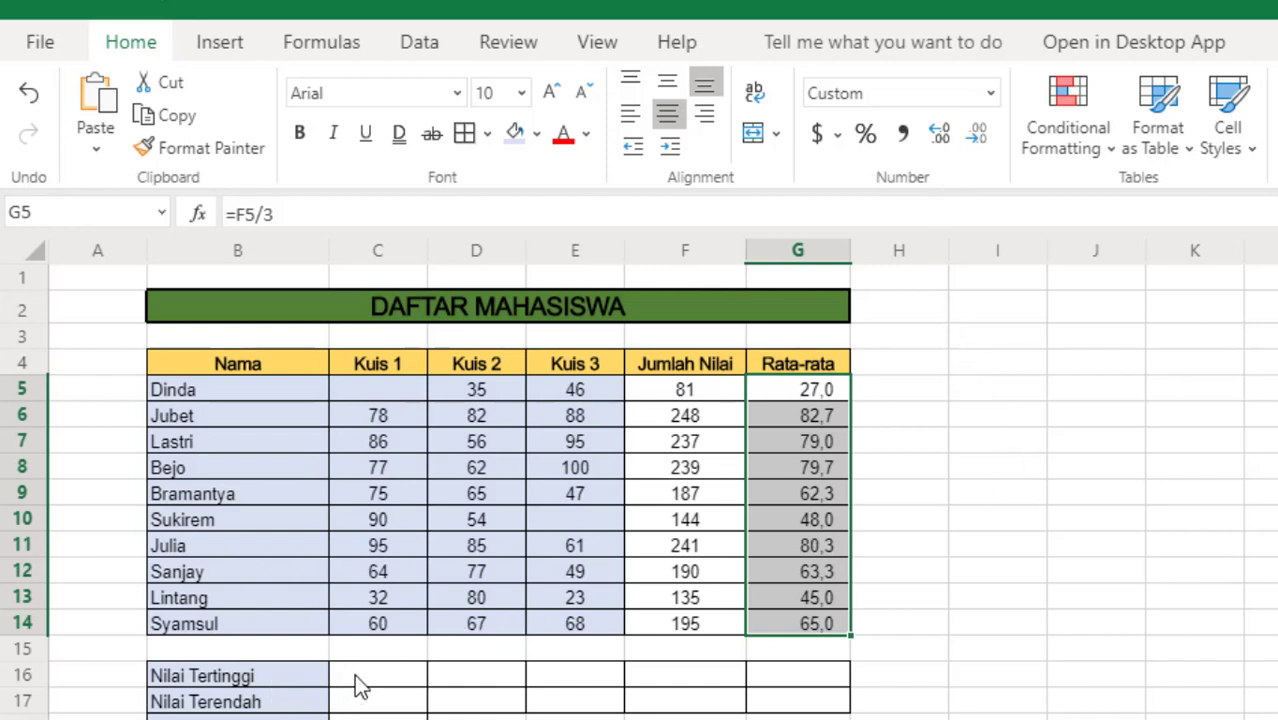
{"action": "scroll", "coordinate": [727, 650], "scroll_direction": "down", "scroll_amount": 1}
{"action": "scroll", "coordinate": [727, 640], "scroll_direction": "down", "scroll_amount": 3}
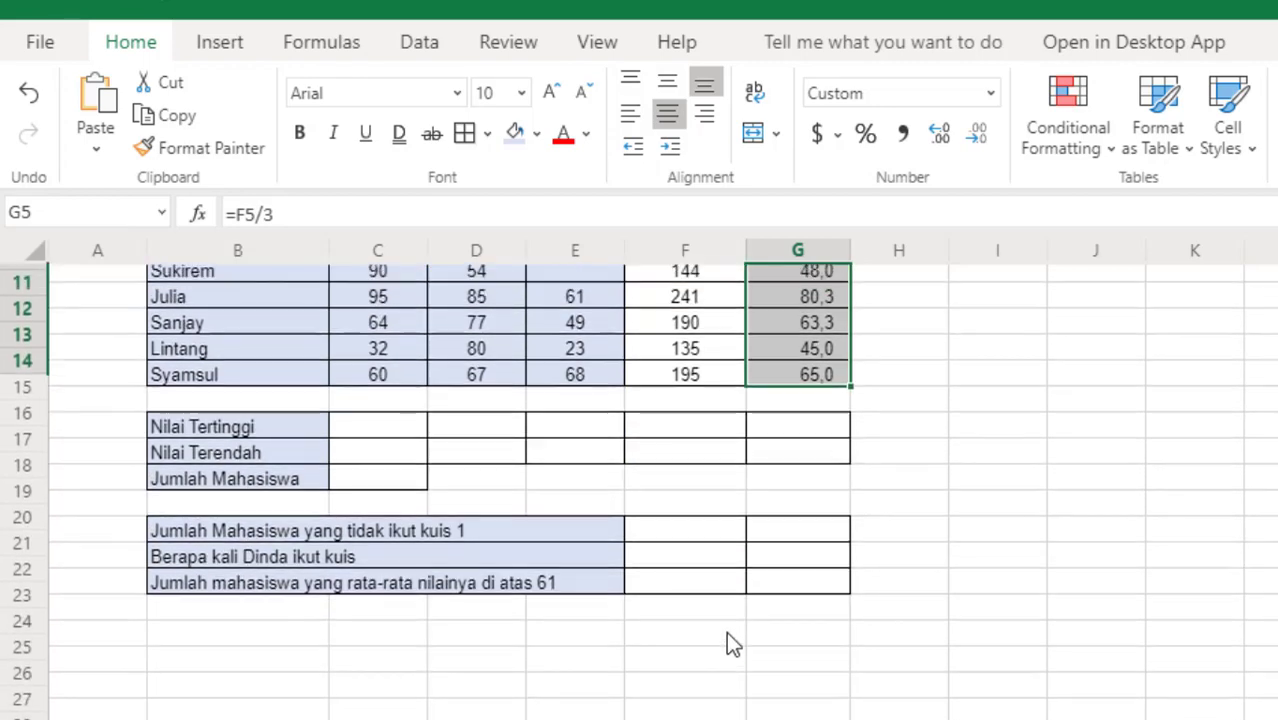
{"action": "scroll", "coordinate": [700, 640], "scroll_direction": "up", "scroll_amount": 5}
{"action": "scroll", "coordinate": [505, 672], "scroll_direction": "down", "scroll_amount": 2}
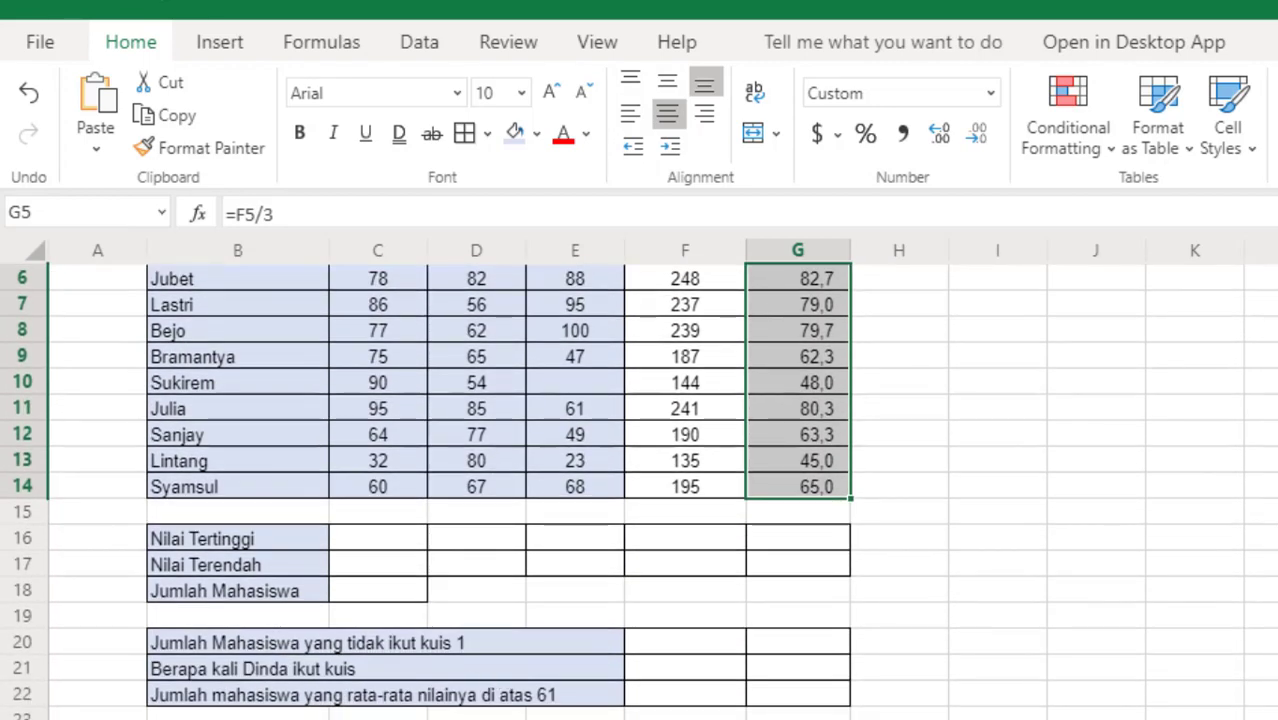
Enter =MAX(C5:C14) in C16 to show Kuis 1's highest score, 95
{"action": "left_click", "coordinate": [388, 546]}
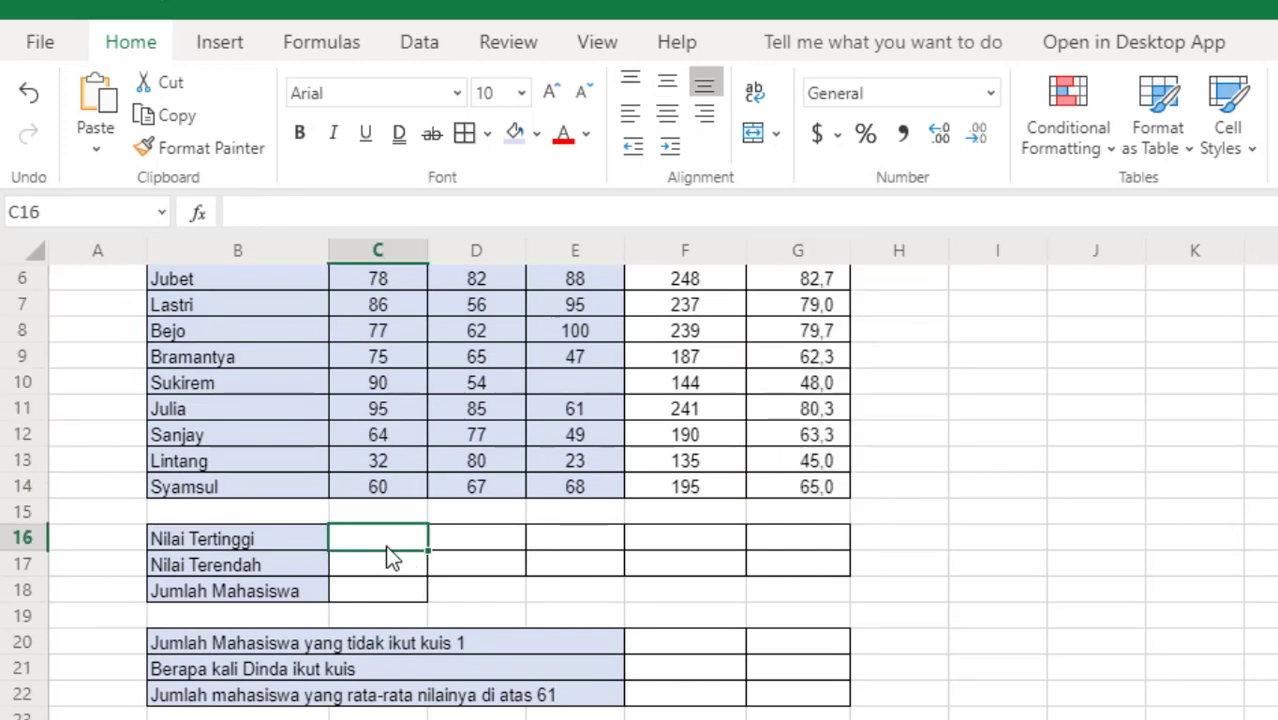
{"action": "type", "text": "="}
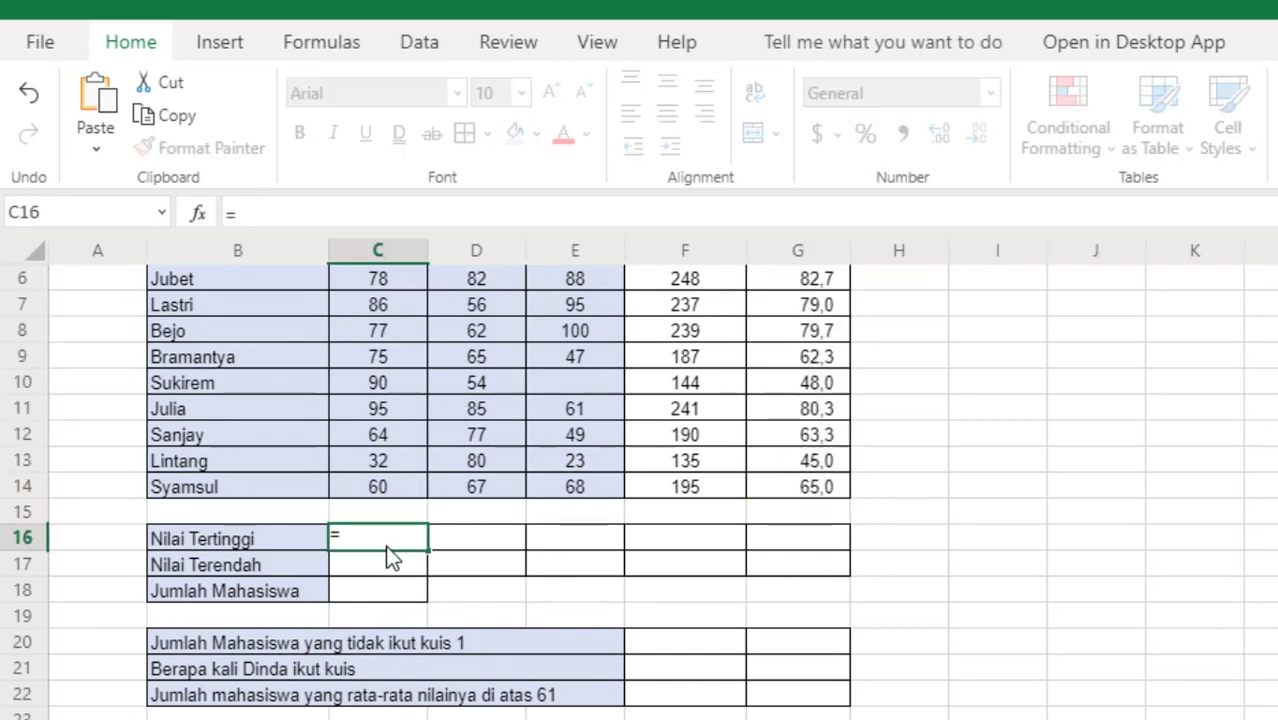
{"action": "type", "text": "max"}
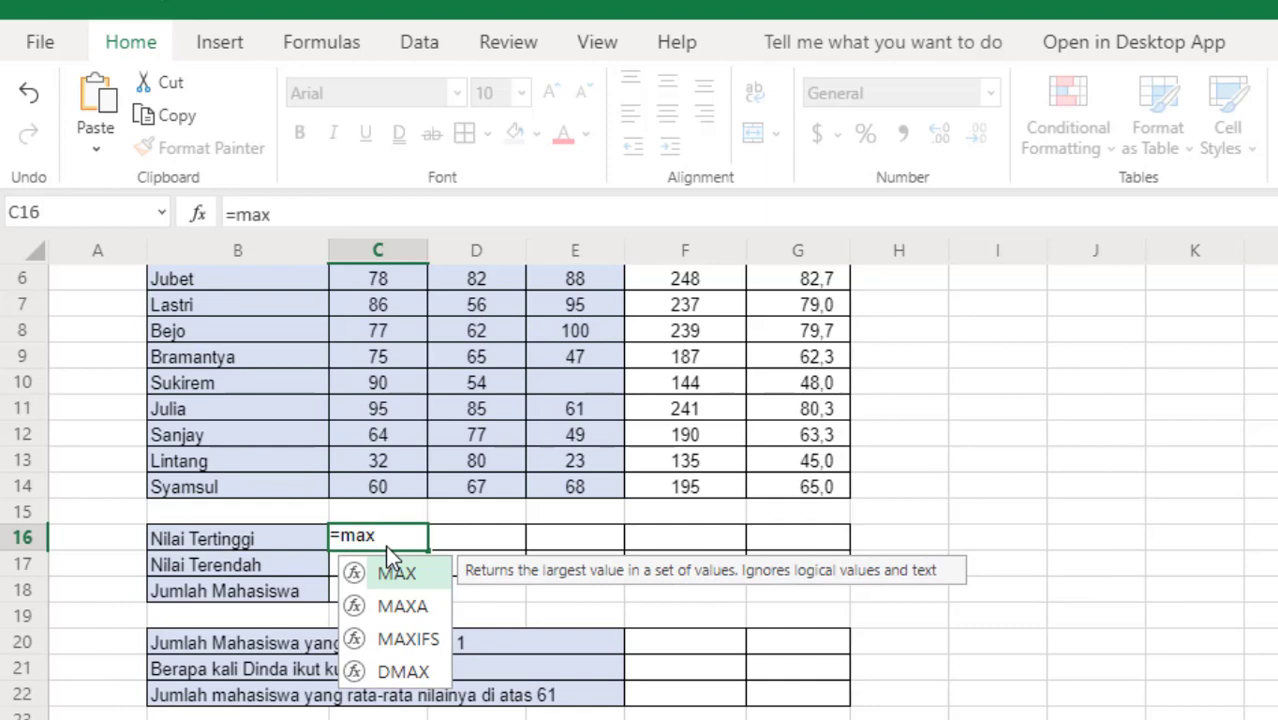
{"action": "key", "text": "Tab"}
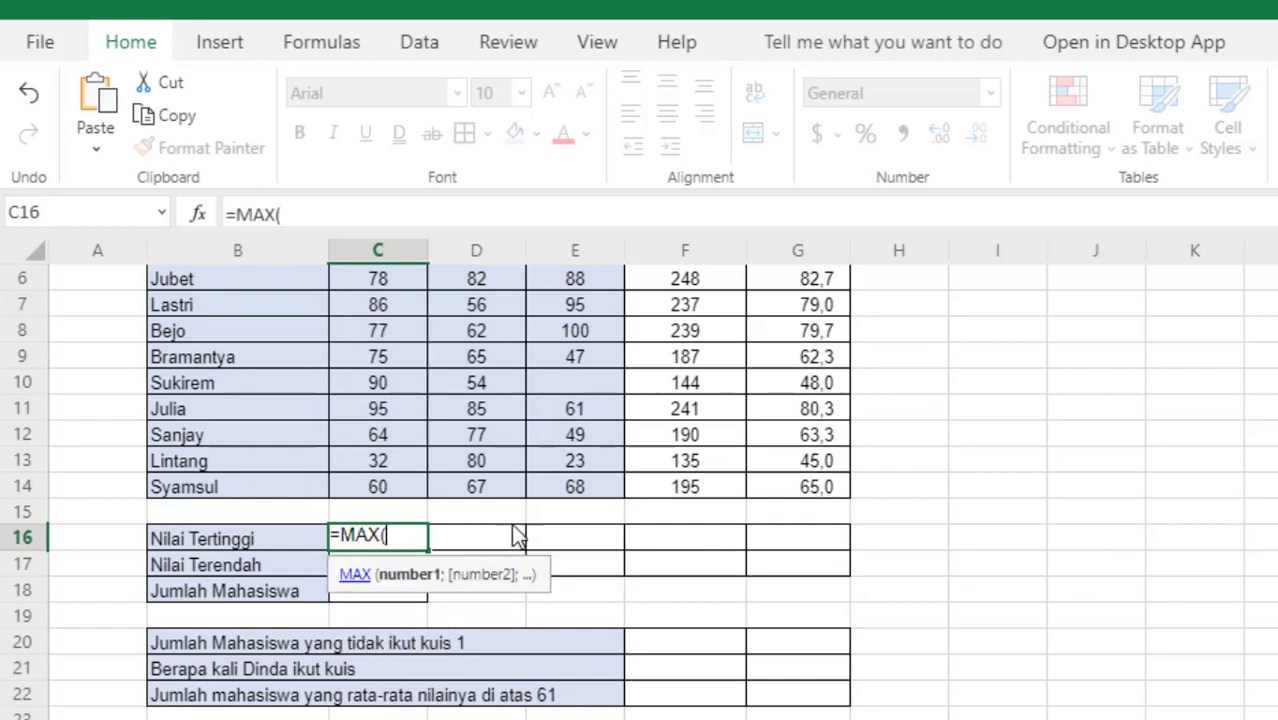
{"action": "scroll", "coordinate": [513, 522], "scroll_direction": "up", "scroll_amount": 2}
{"action": "left_click_drag", "start_coordinate": [388, 390], "coordinate": [388, 415]}
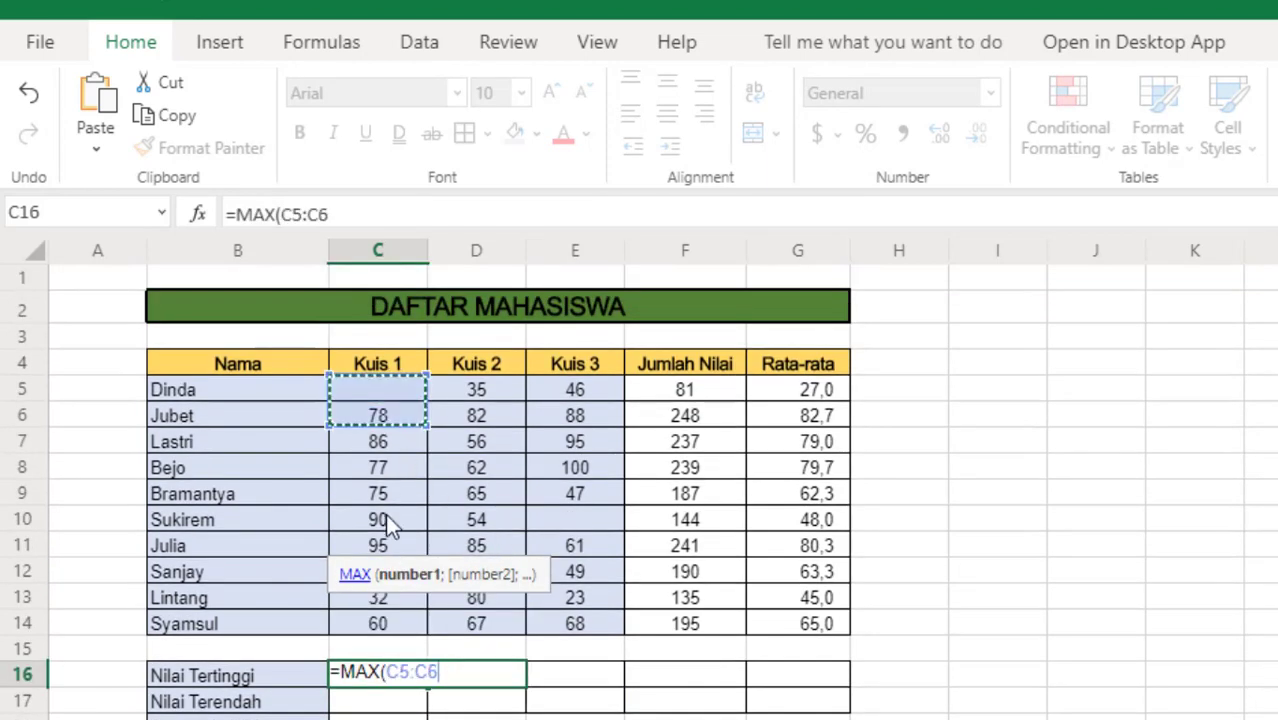
{"action": "left_click_drag", "start_coordinate": [385, 513], "coordinate": [368, 622]}
{"action": "key", "text": "Return"}
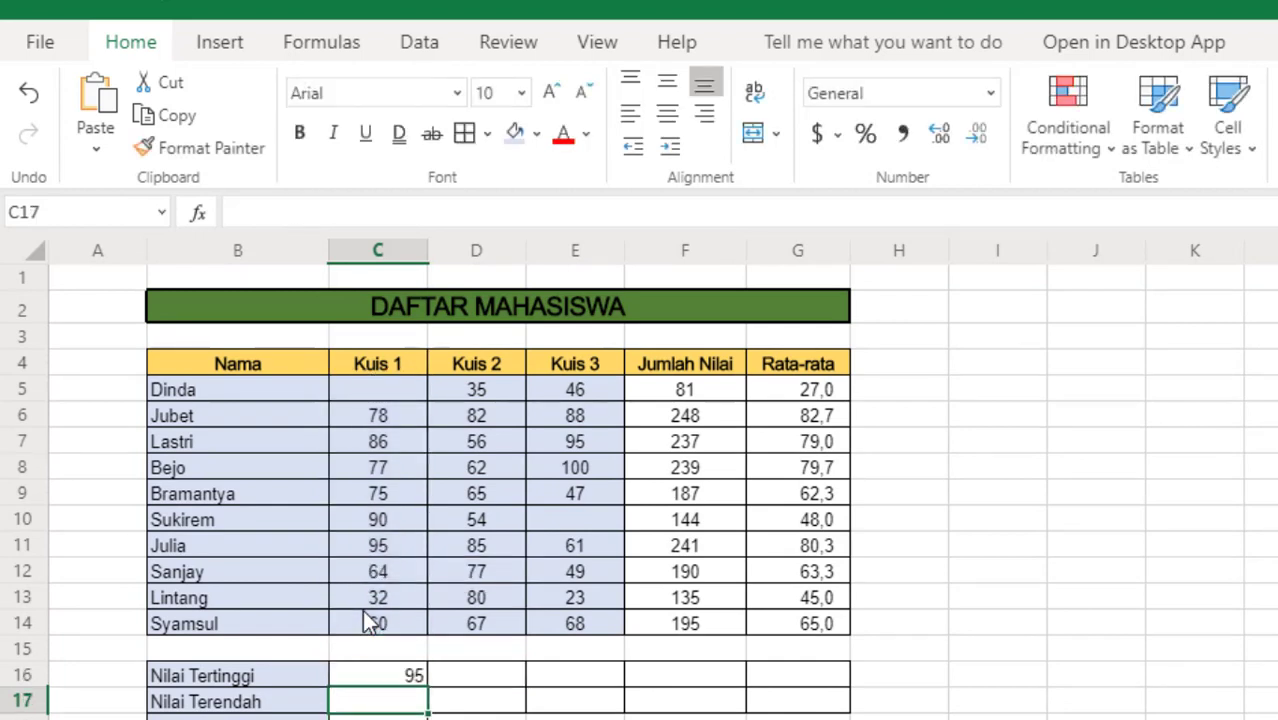
Enter =MIN(C5:C14) in C17 for Kuis 1's lowest score, 32
{"action": "type", "text": "="}
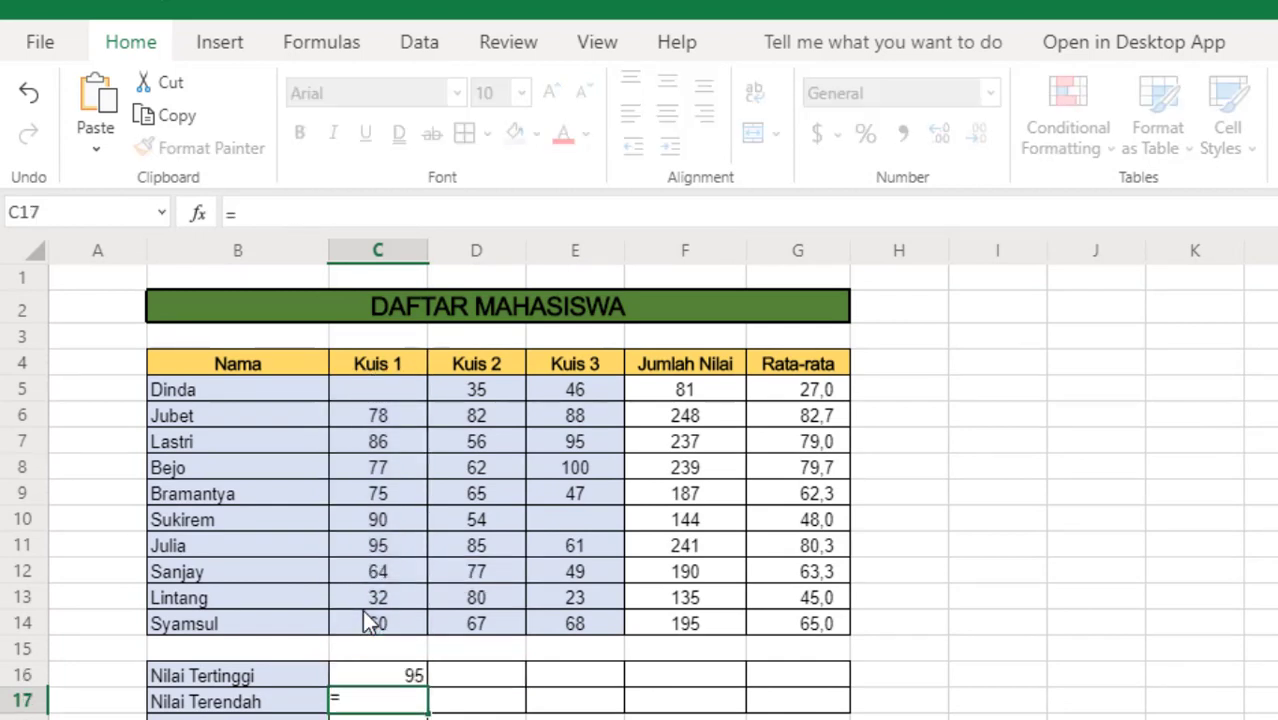
{"action": "type", "text": "min"}
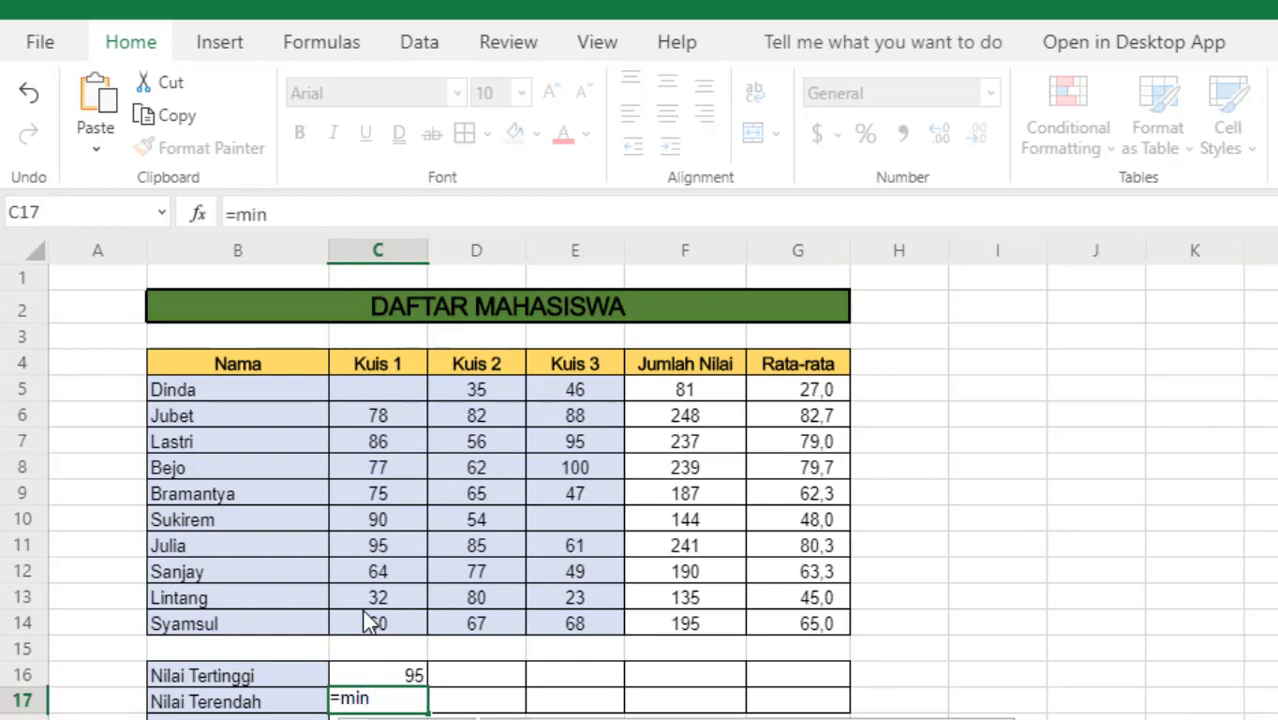
{"action": "key", "text": "Tab"}
{"action": "left_click_drag", "start_coordinate": [357, 385], "coordinate": [381, 616]}
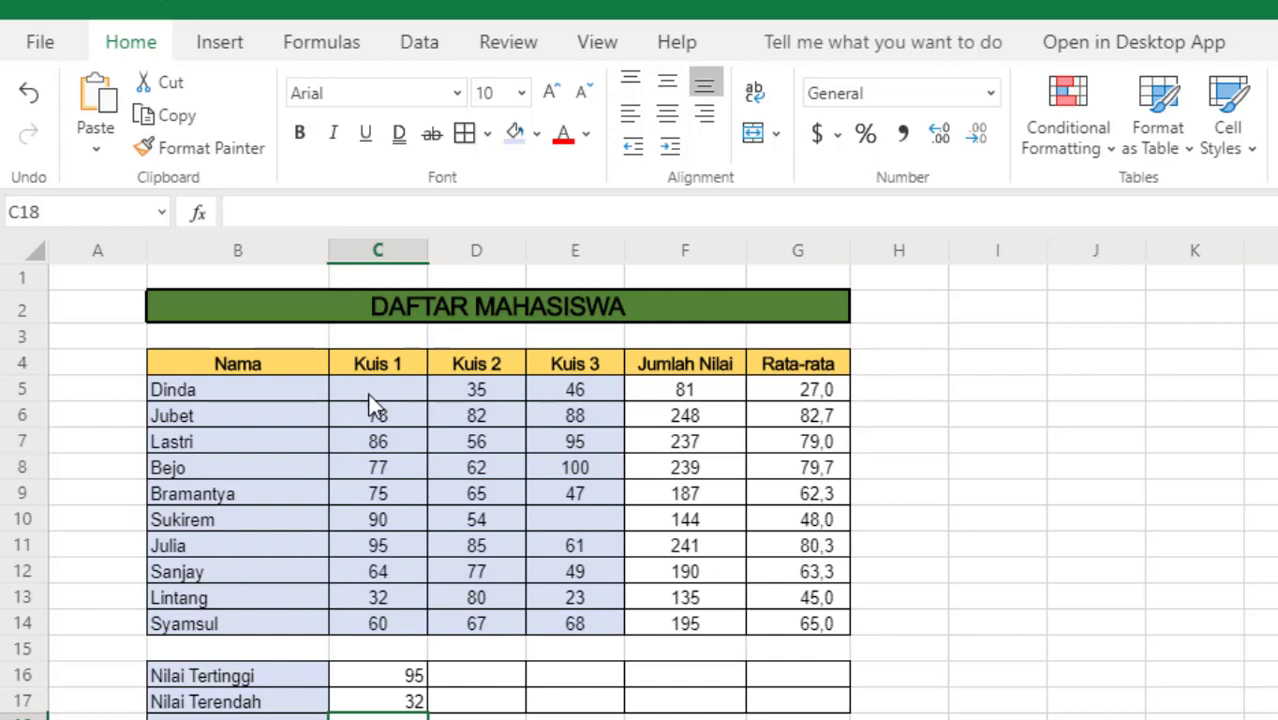
Copy the C16:C17 MAX and MIN formulas across through column G
{"action": "left_click", "coordinate": [412, 676]}
{"action": "left_click", "coordinate": [412, 700], "text": "shift"}
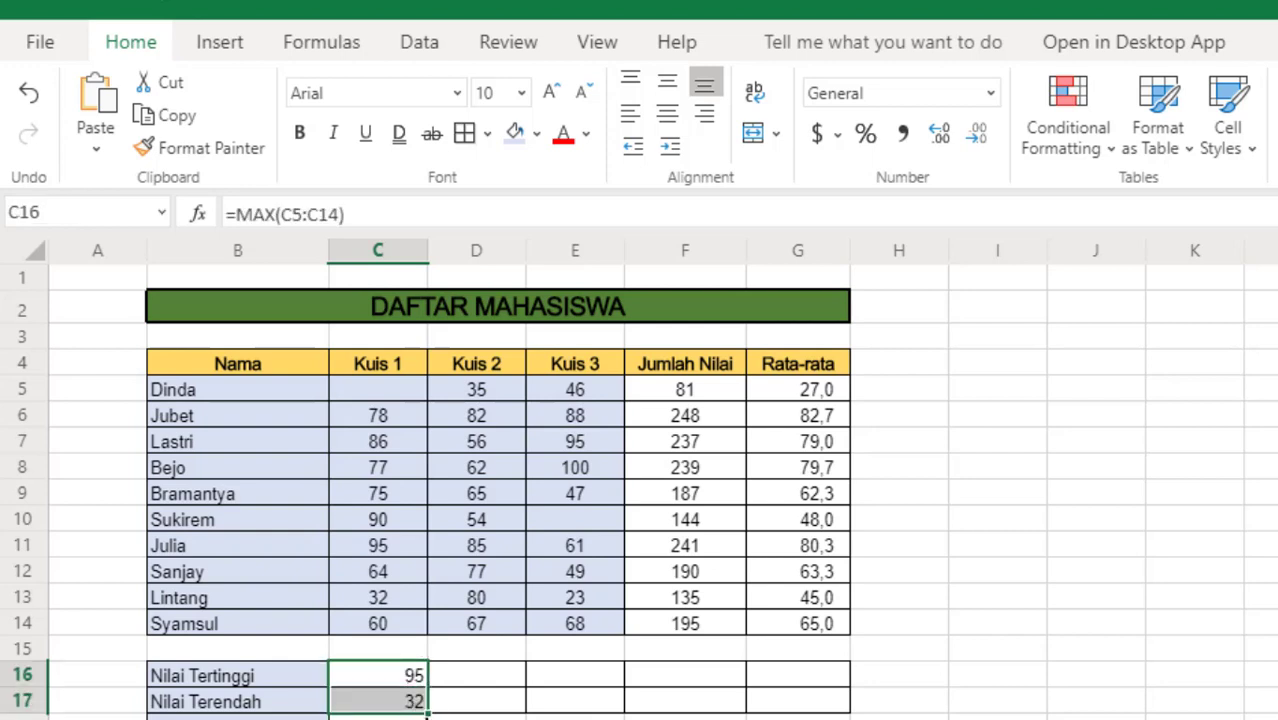
{"action": "left_click_drag", "start_coordinate": [428, 708], "coordinate": [830, 698]}
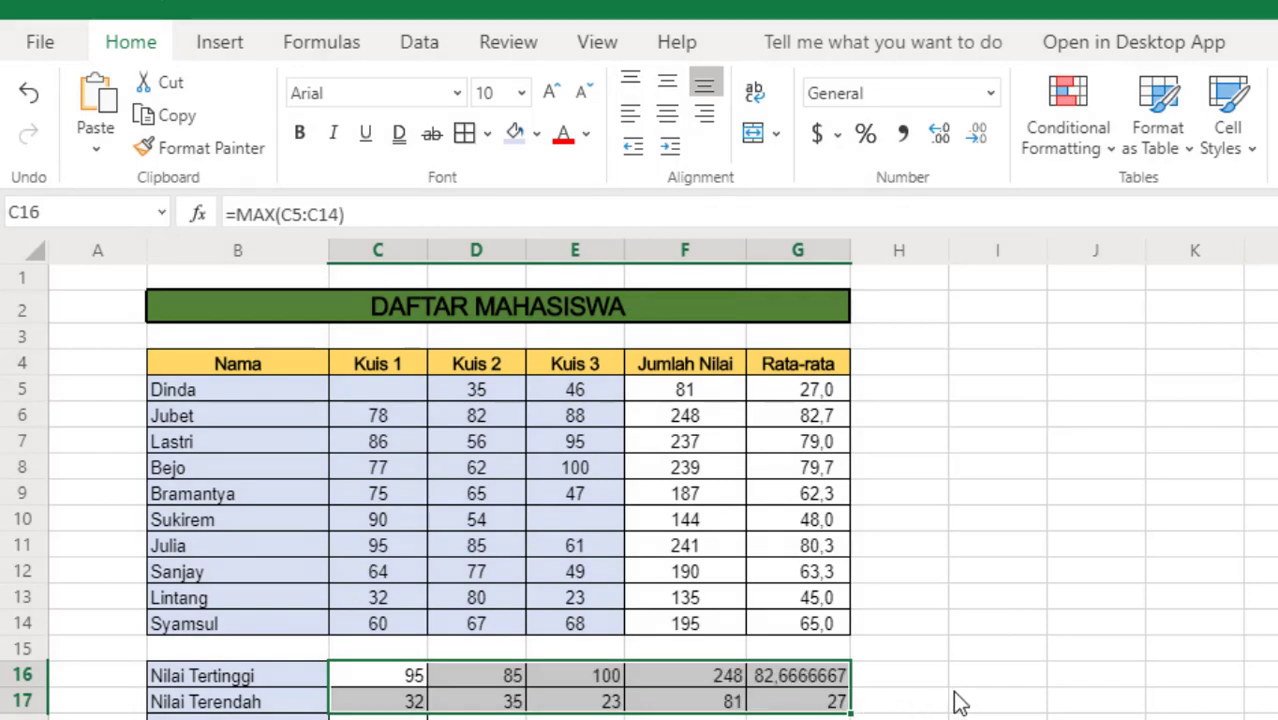
Format G16 with comma style, one decimal (82,7), and right alignment
{"action": "left_click", "coordinate": [815, 680]}
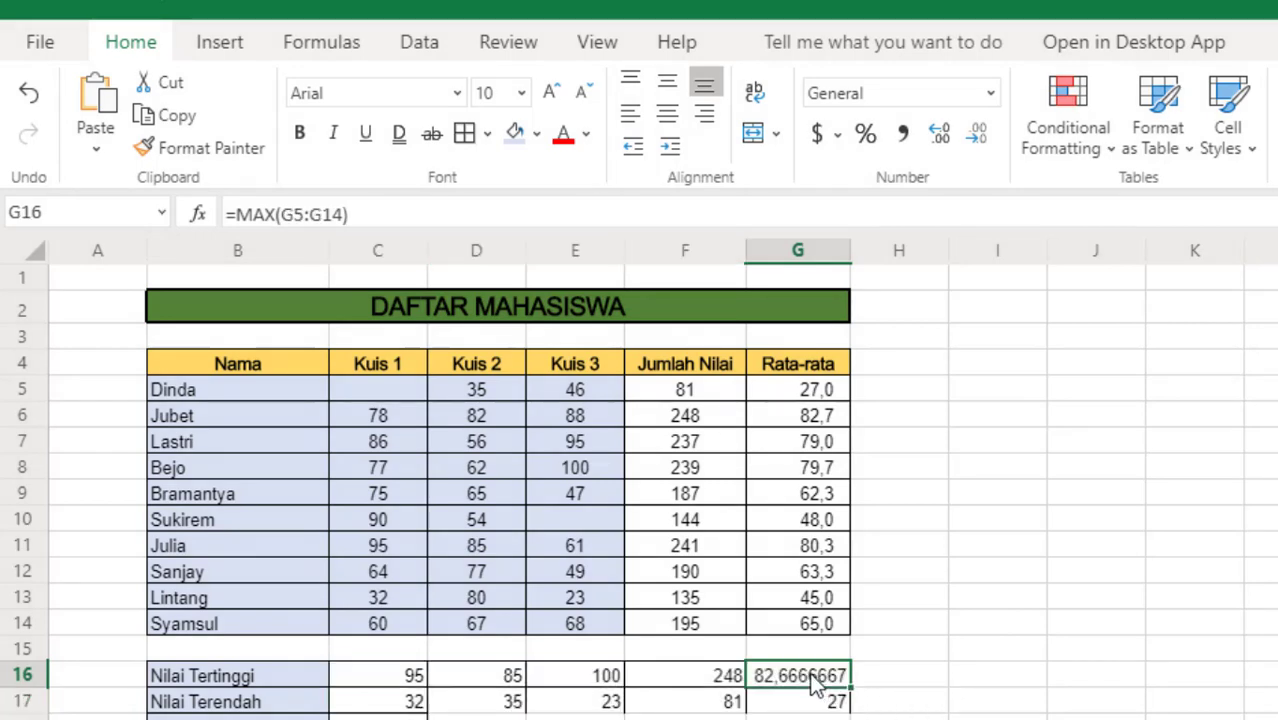
{"action": "left_click", "coordinate": [911, 132]}
{"action": "left_click", "coordinate": [930, 137]}
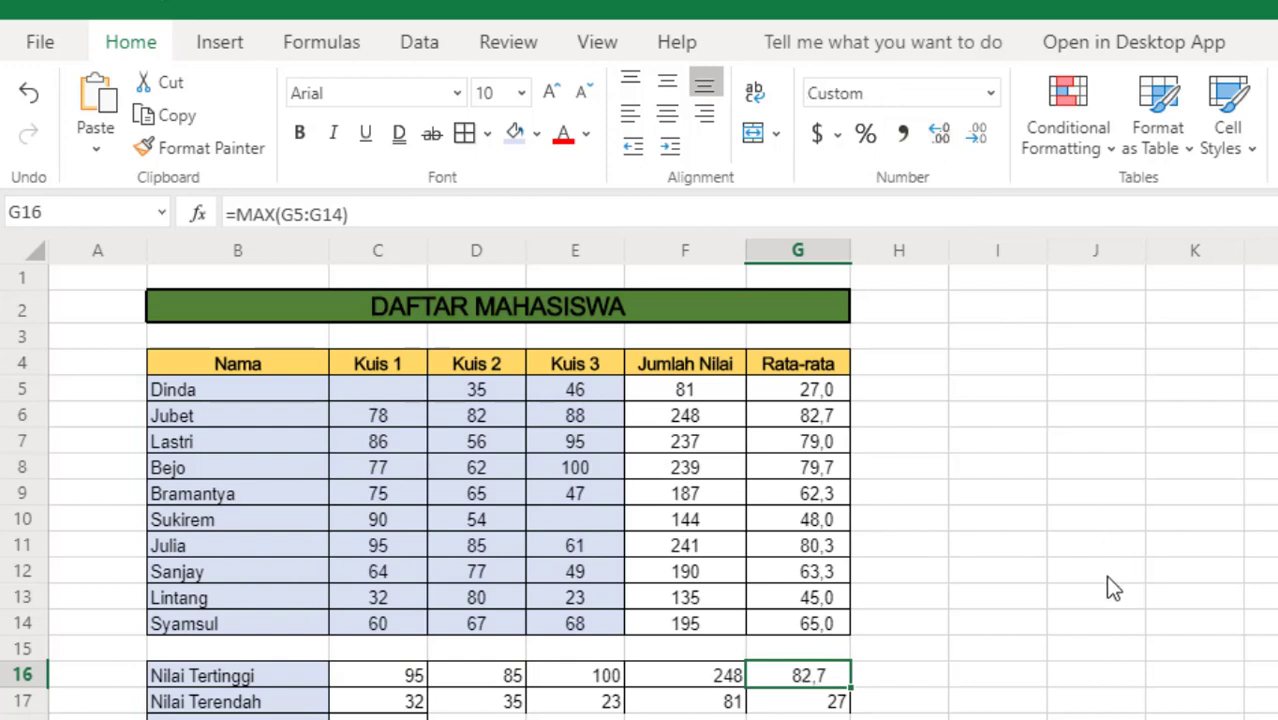
{"action": "left_click", "coordinate": [810, 700]}
{"action": "left_click", "coordinate": [822, 678]}
{"action": "left_click", "coordinate": [706, 118]}
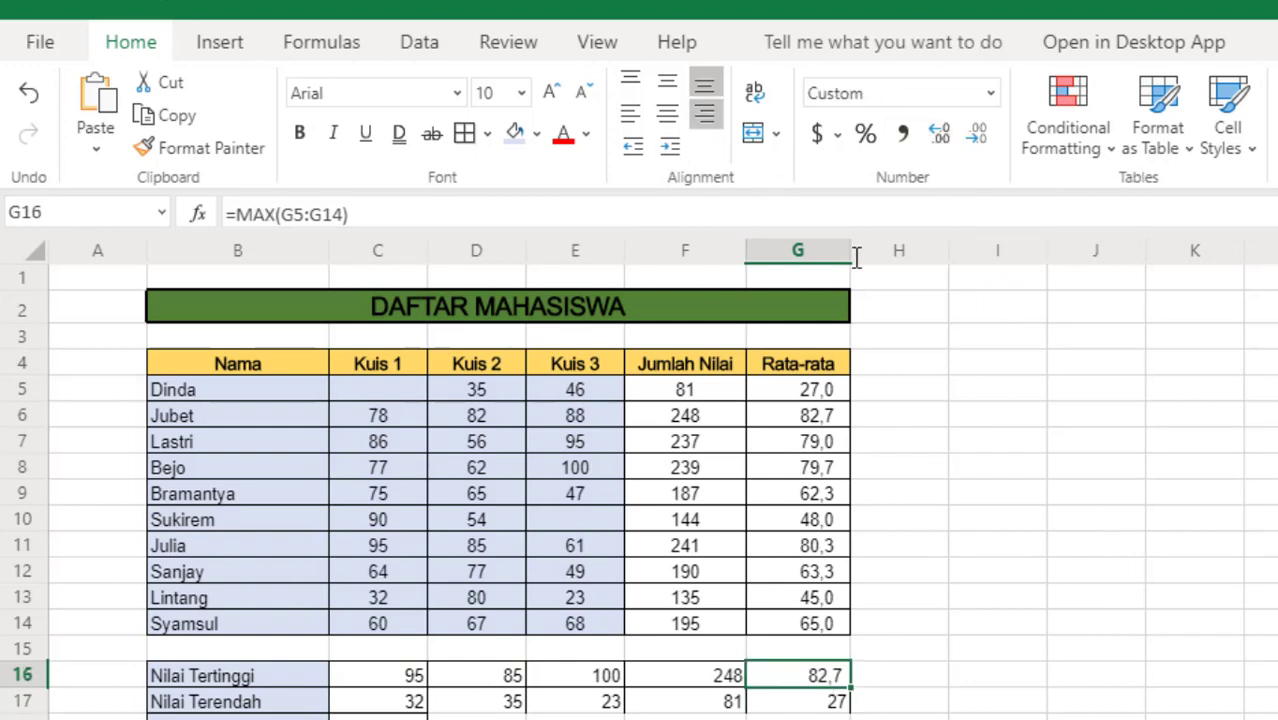
{"action": "left_click", "coordinate": [1039, 500]}
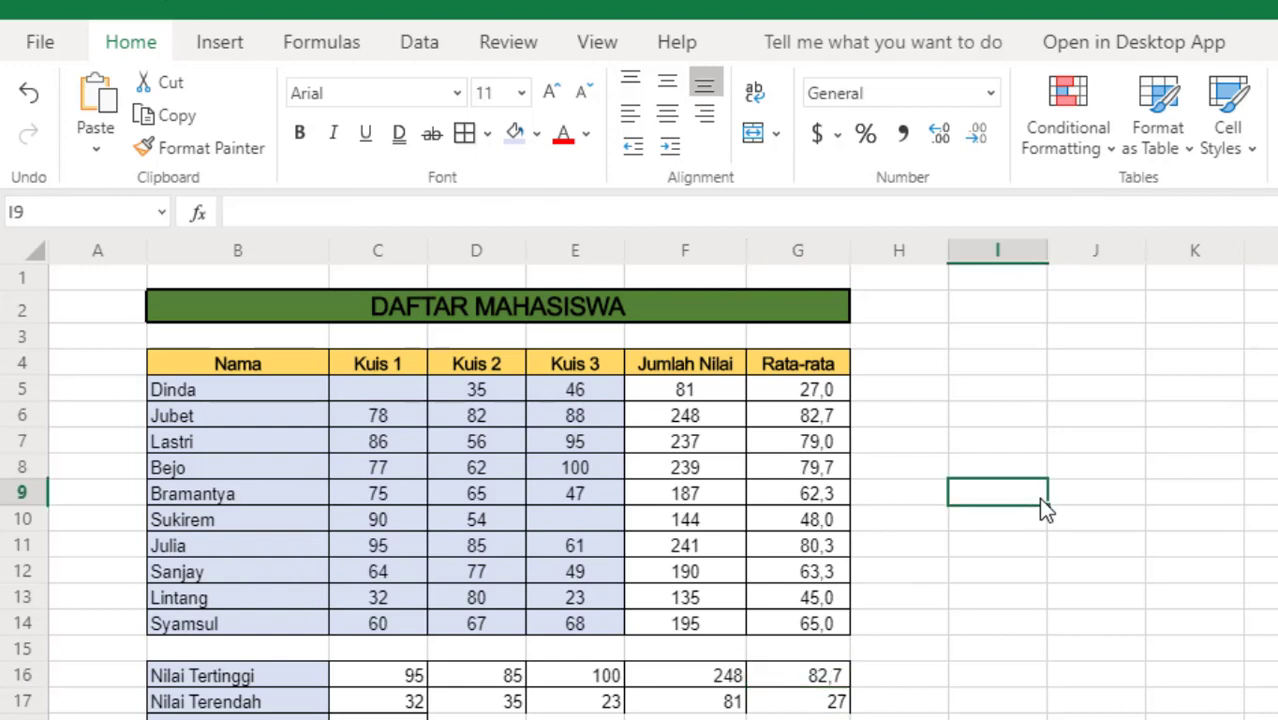
{"action": "left_click_drag", "start_coordinate": [495, 680], "coordinate": [815, 702]}
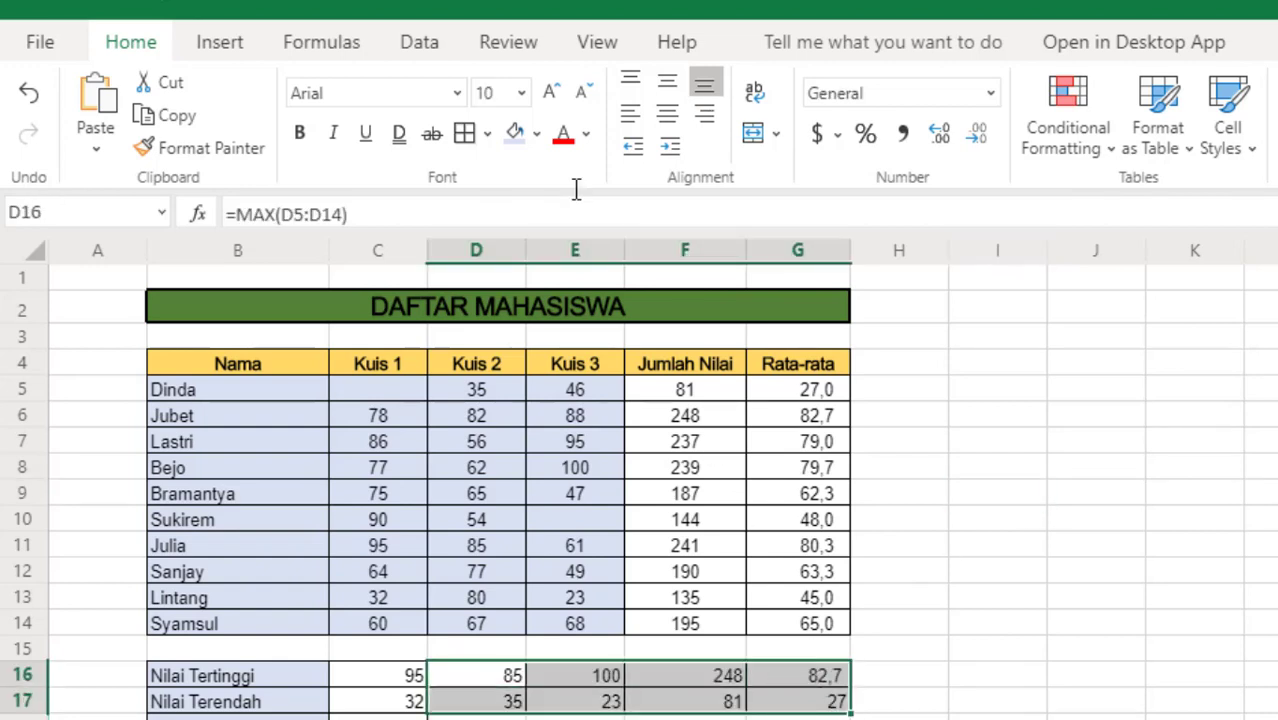
{"action": "left_click", "coordinate": [1259, 603]}
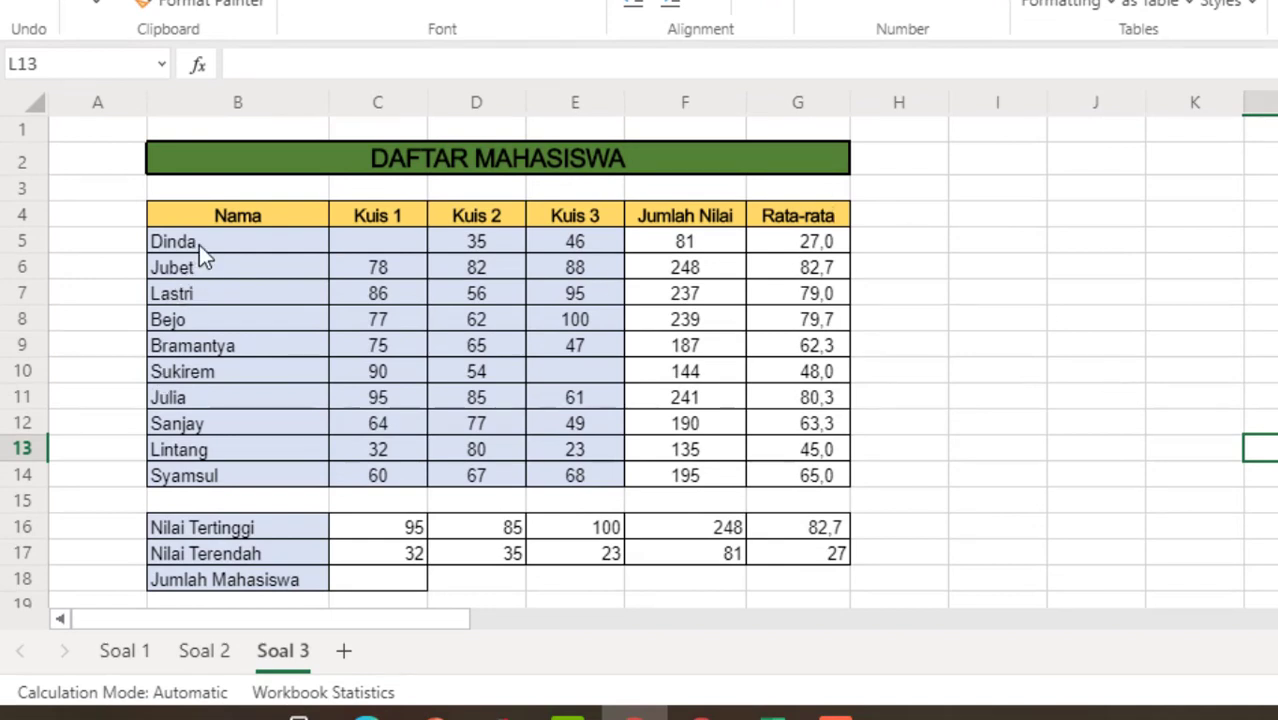
Enter =COUNTA(B5:B14) in C18 to count the 10 student names
{"action": "left_click_drag", "start_coordinate": [200, 241], "coordinate": [228, 476]}
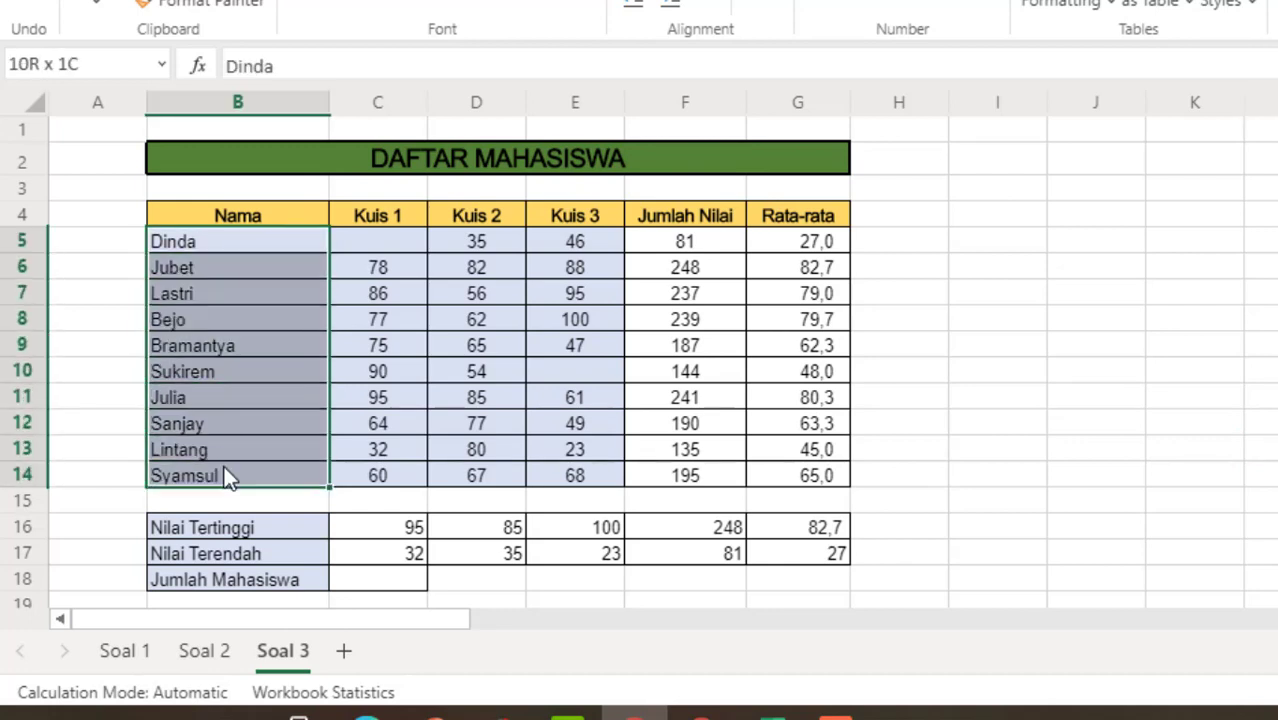
{"action": "scroll", "coordinate": [340, 440], "scroll_direction": "down", "scroll_amount": 2}
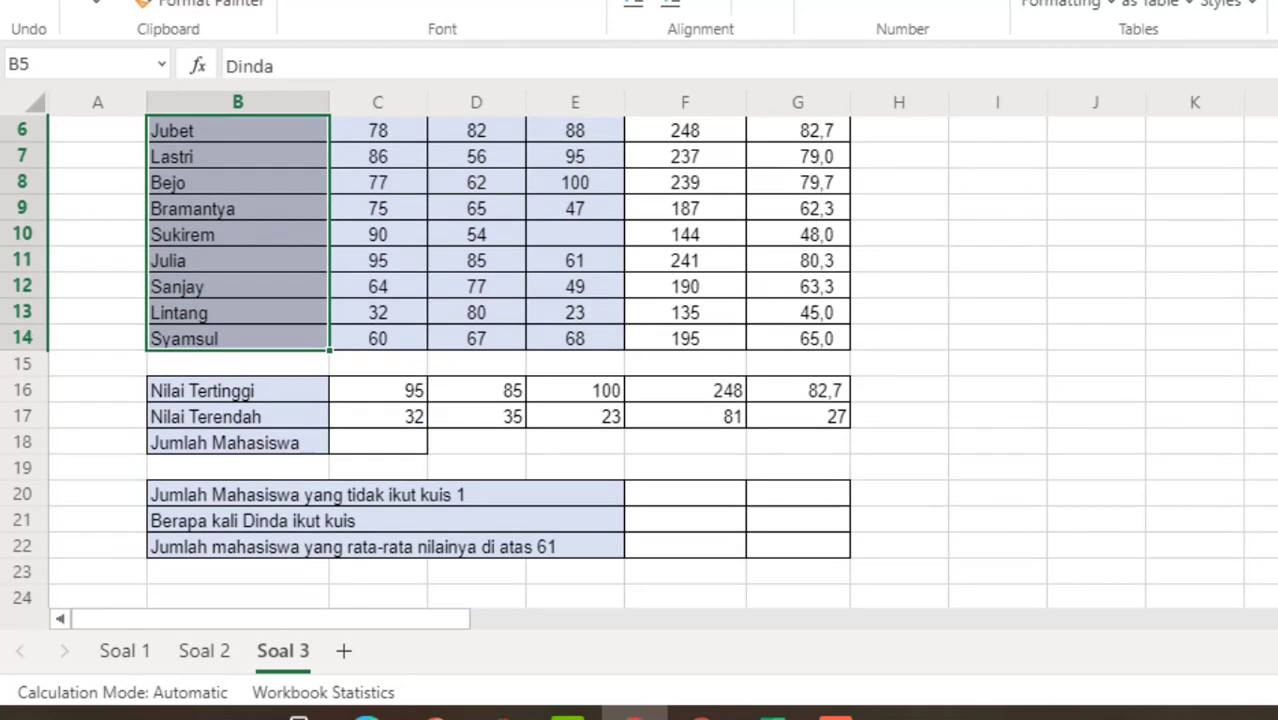
{"action": "left_click", "coordinate": [346, 449]}
{"action": "scroll", "coordinate": [638, 362], "scroll_direction": "up", "scroll_amount": 2}
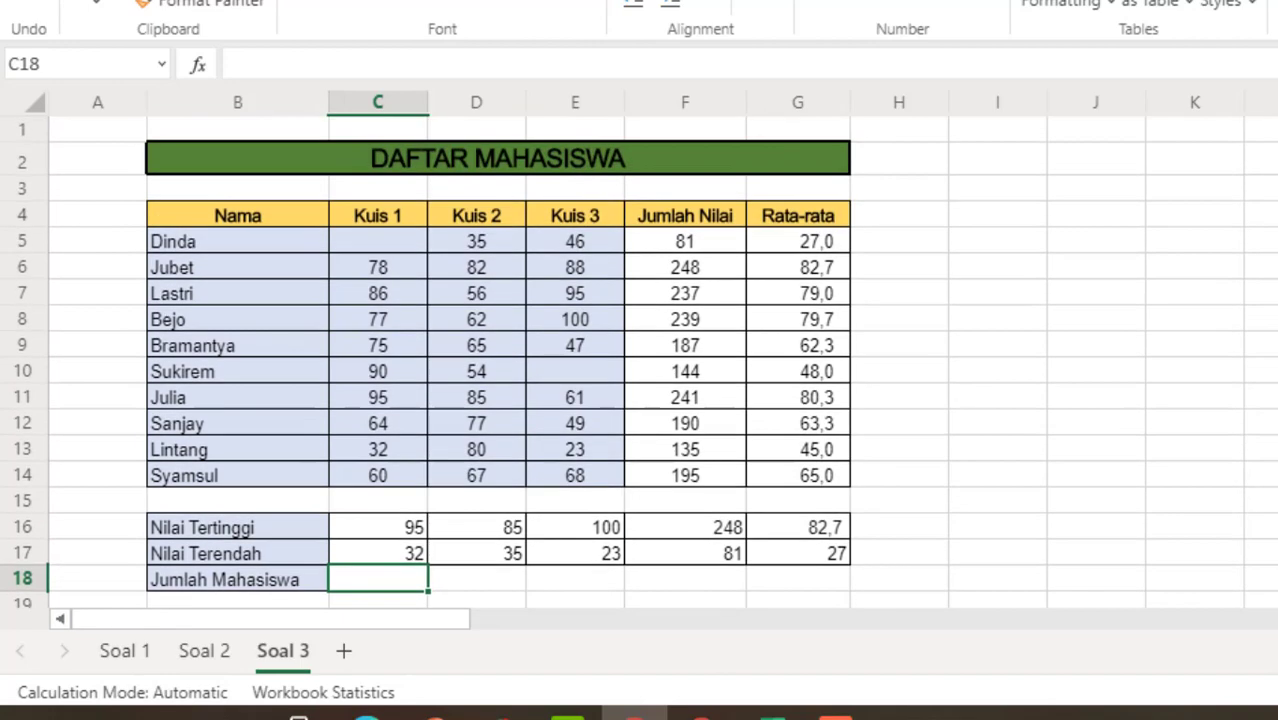
{"action": "scroll", "coordinate": [638, 362], "scroll_direction": "down", "scroll_amount": 2}
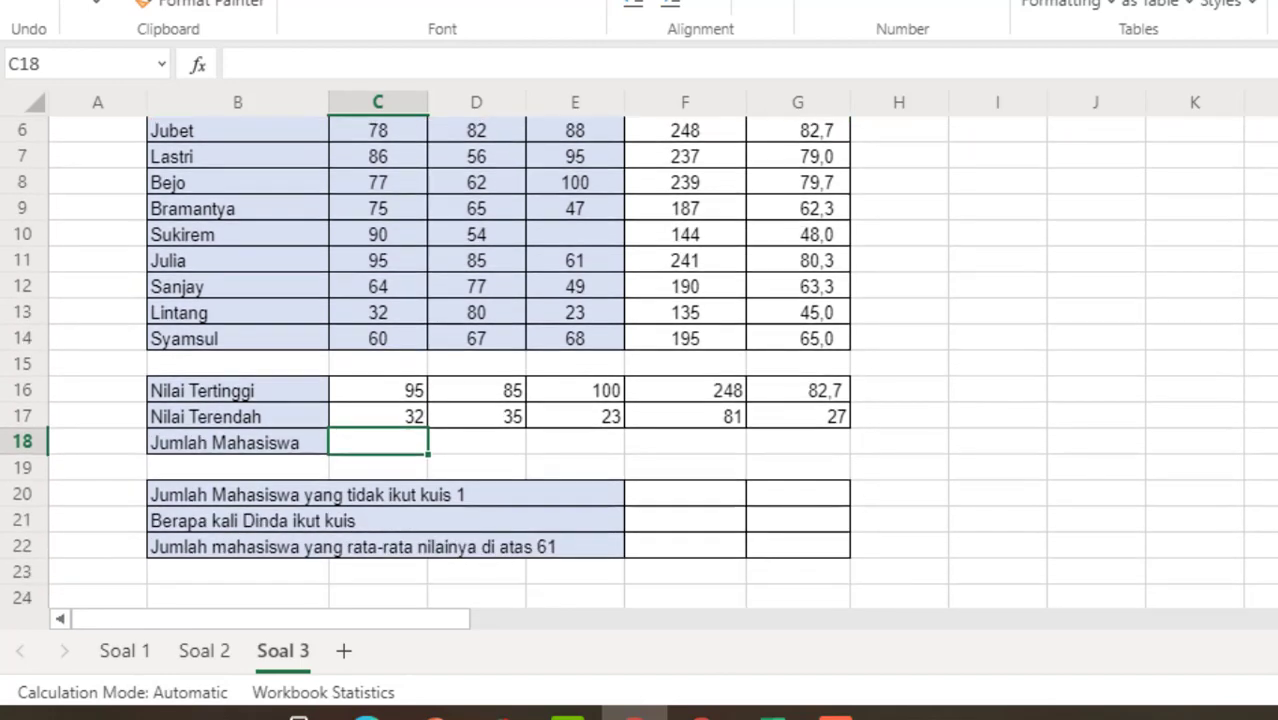
{"action": "type", "text": "="}
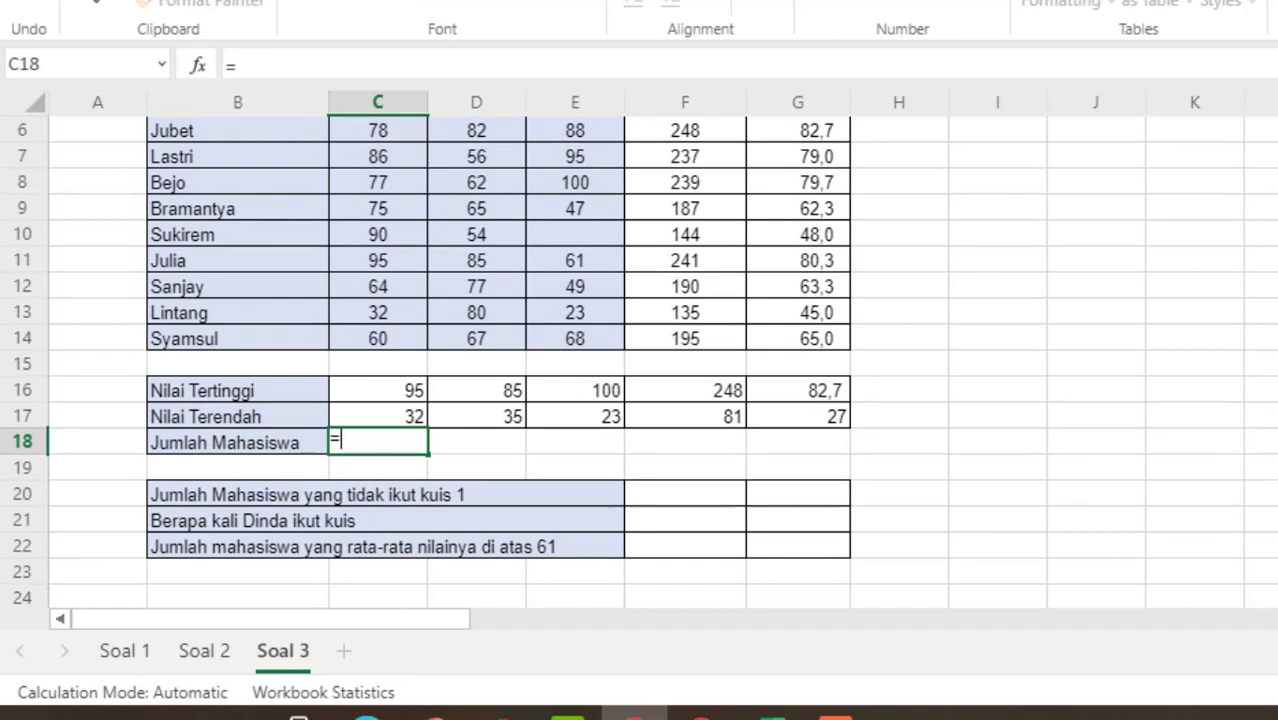
{"action": "type", "text": "coun"}
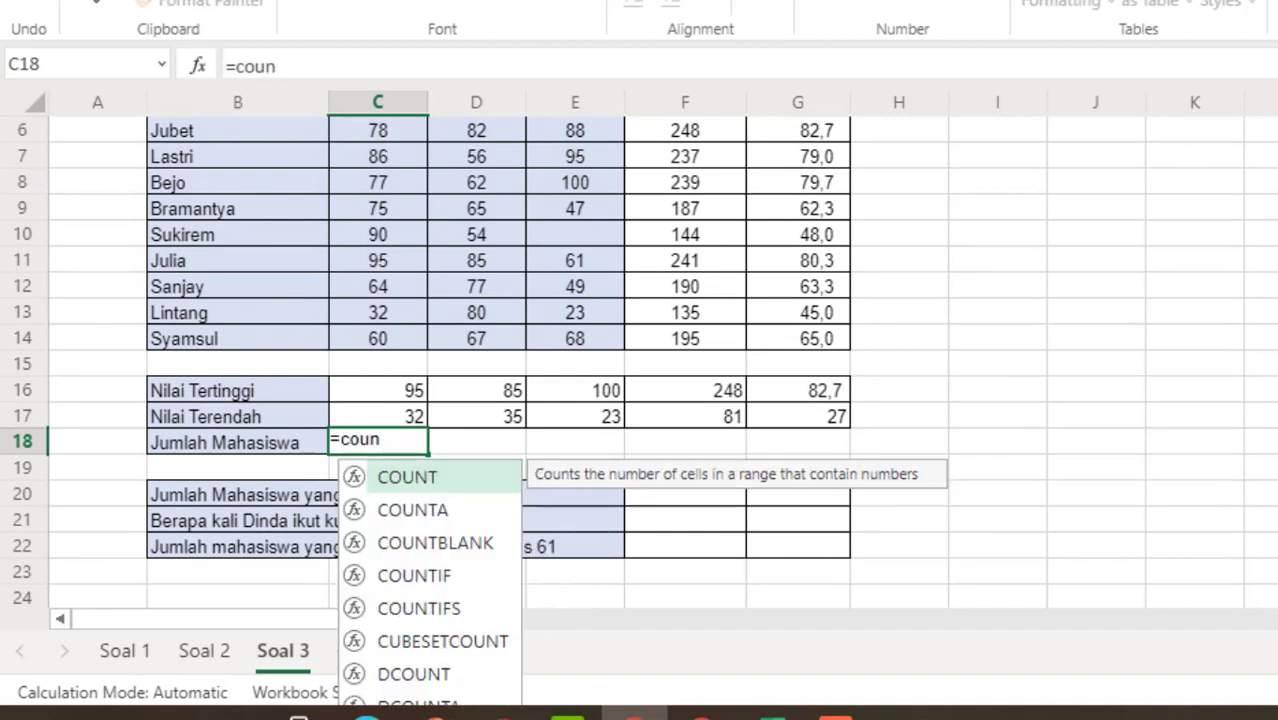
{"action": "type", "text": "a"}
{"action": "key", "text": "Tab"}
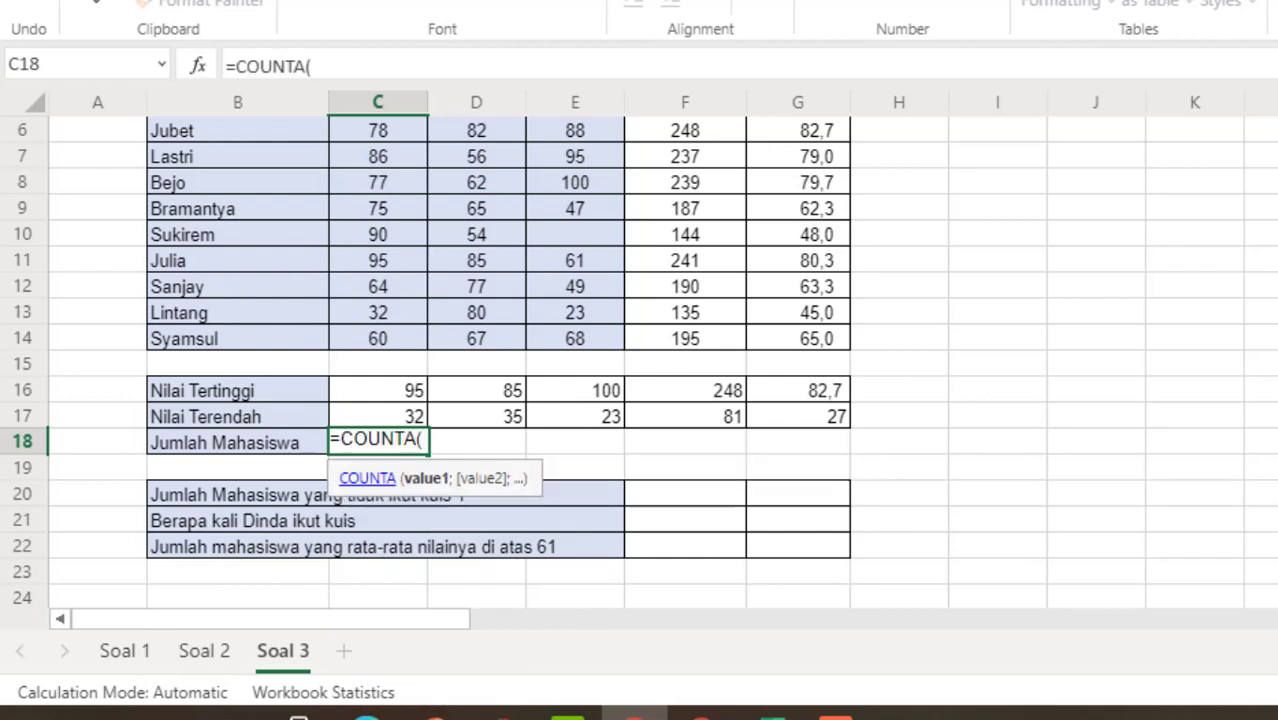
{"action": "scroll", "coordinate": [640, 360], "scroll_direction": "up", "scroll_amount": 2}
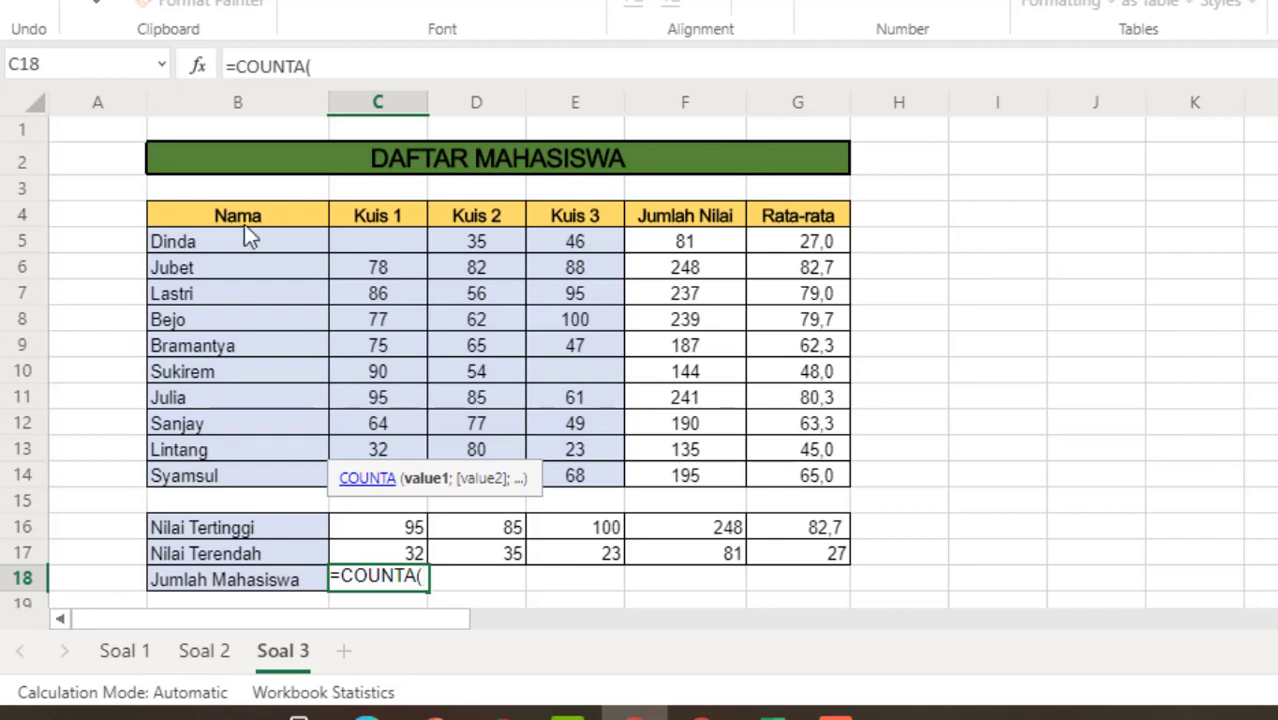
{"action": "left_click_drag", "start_coordinate": [235, 218], "coordinate": [241, 343]}
{"action": "left_click", "coordinate": [197, 248]}
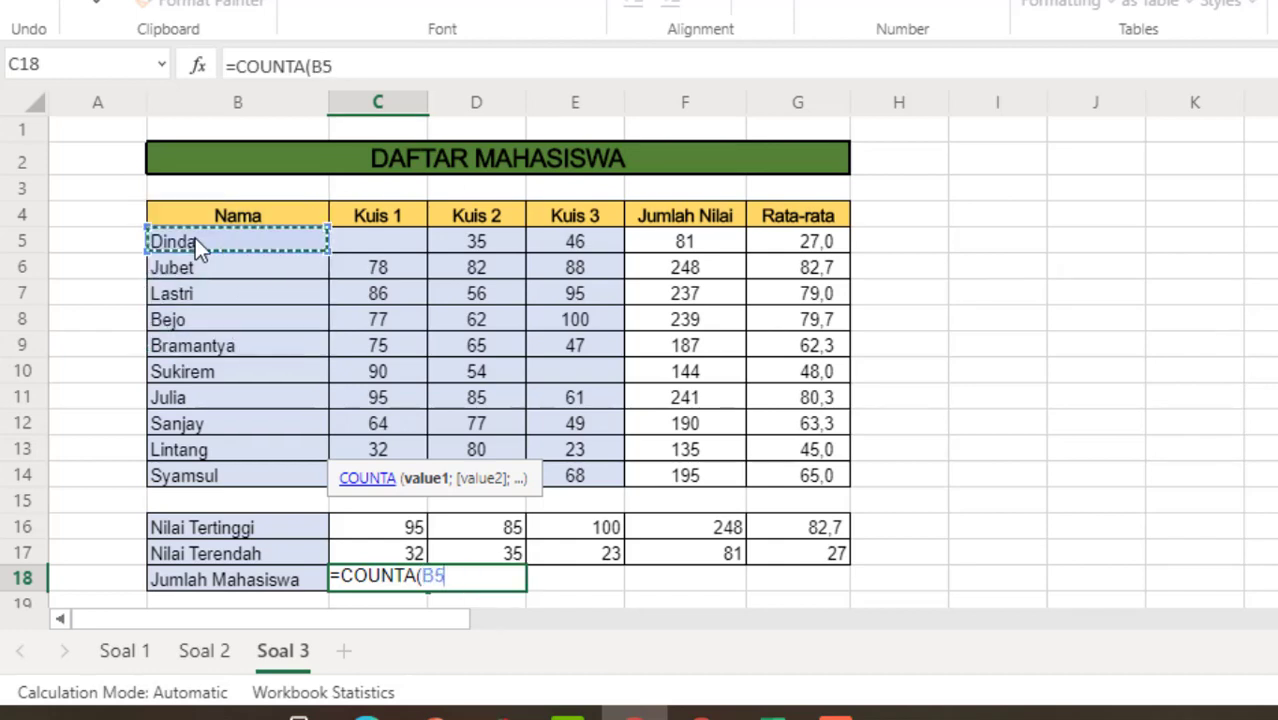
{"action": "left_click_drag", "start_coordinate": [197, 248], "coordinate": [229, 466]}
{"action": "key", "text": "Return"}
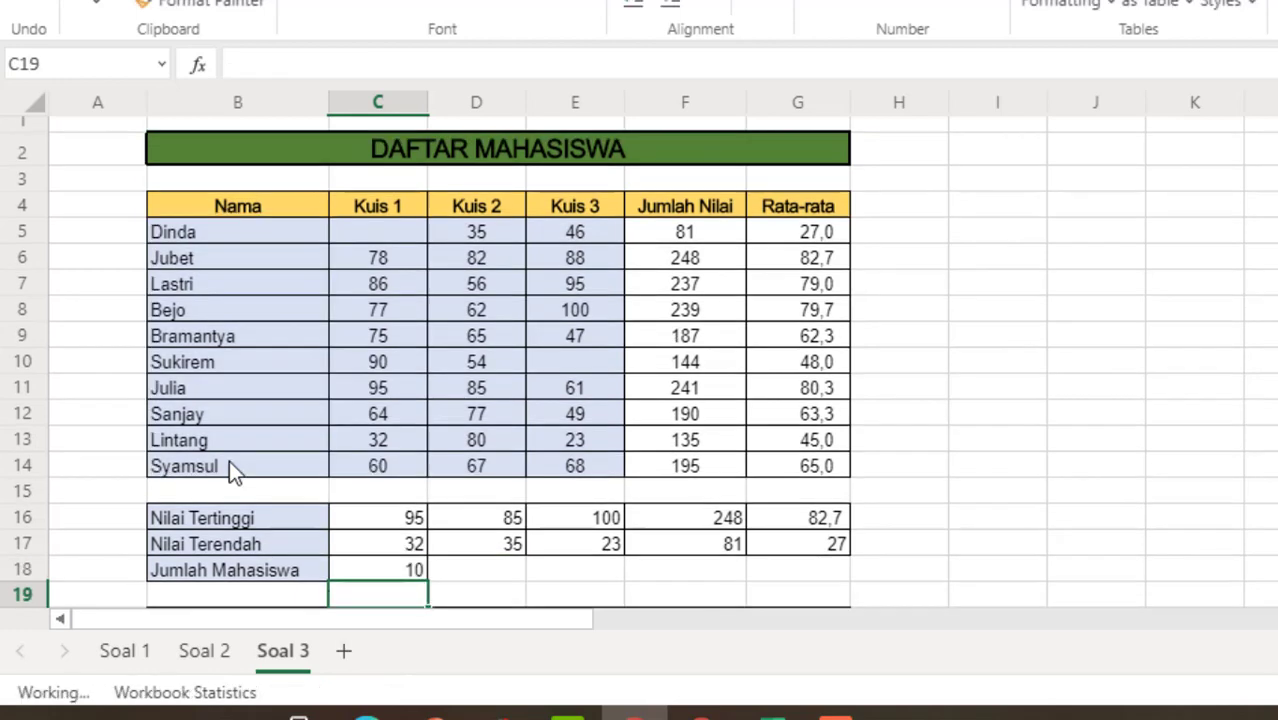
Review C18's formula to confirm it counts the names in B5:B14
{"action": "left_click", "coordinate": [379, 565]}
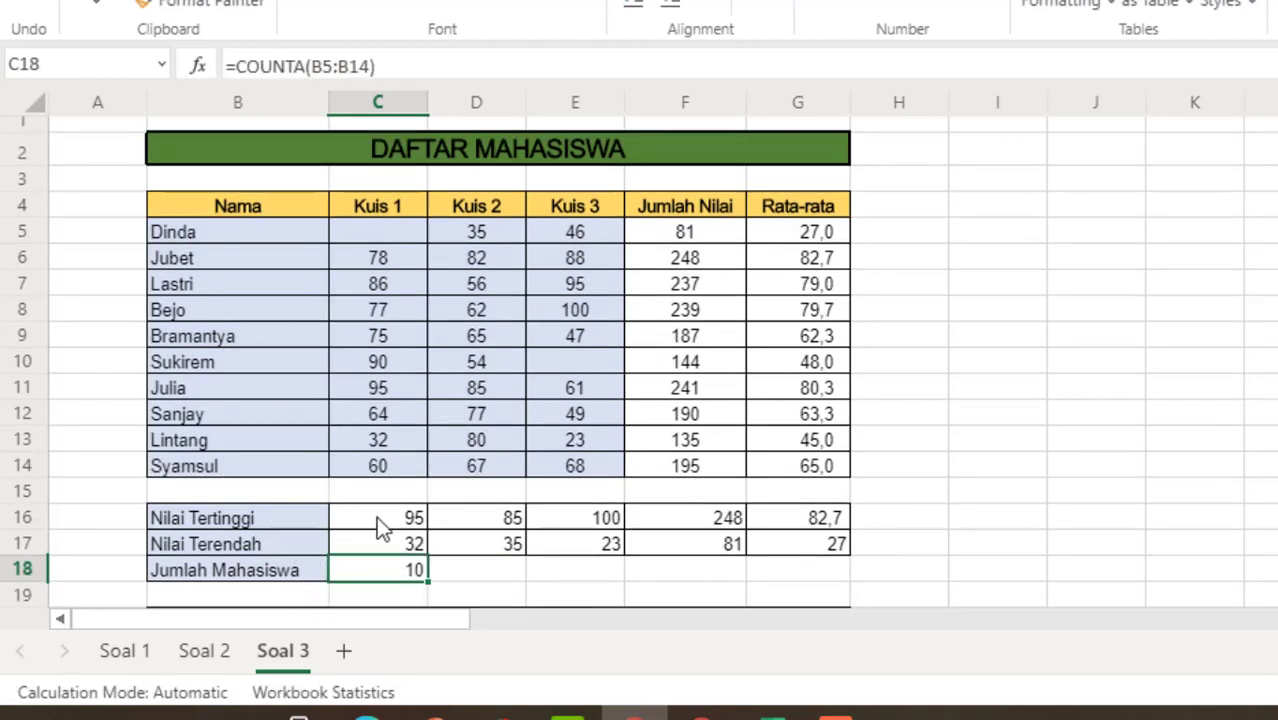
{"action": "double_click", "coordinate": [375, 574]}
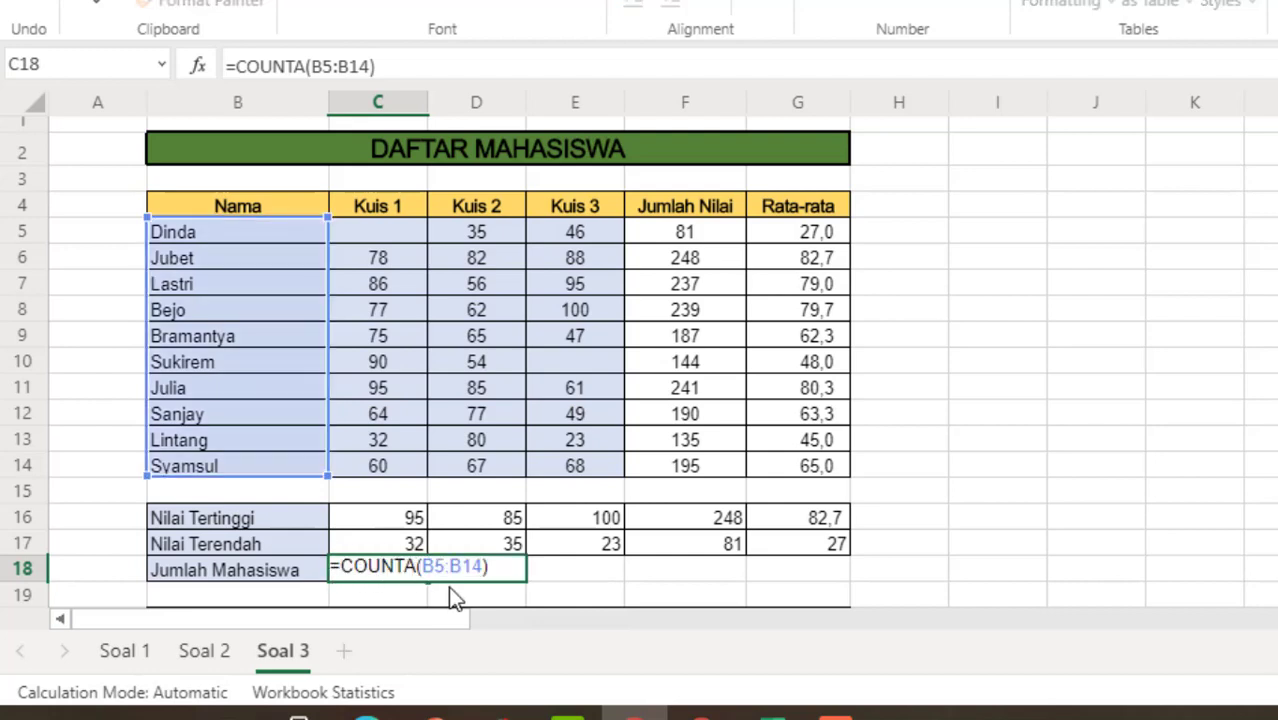
{"action": "left_click", "coordinate": [1042, 550]}
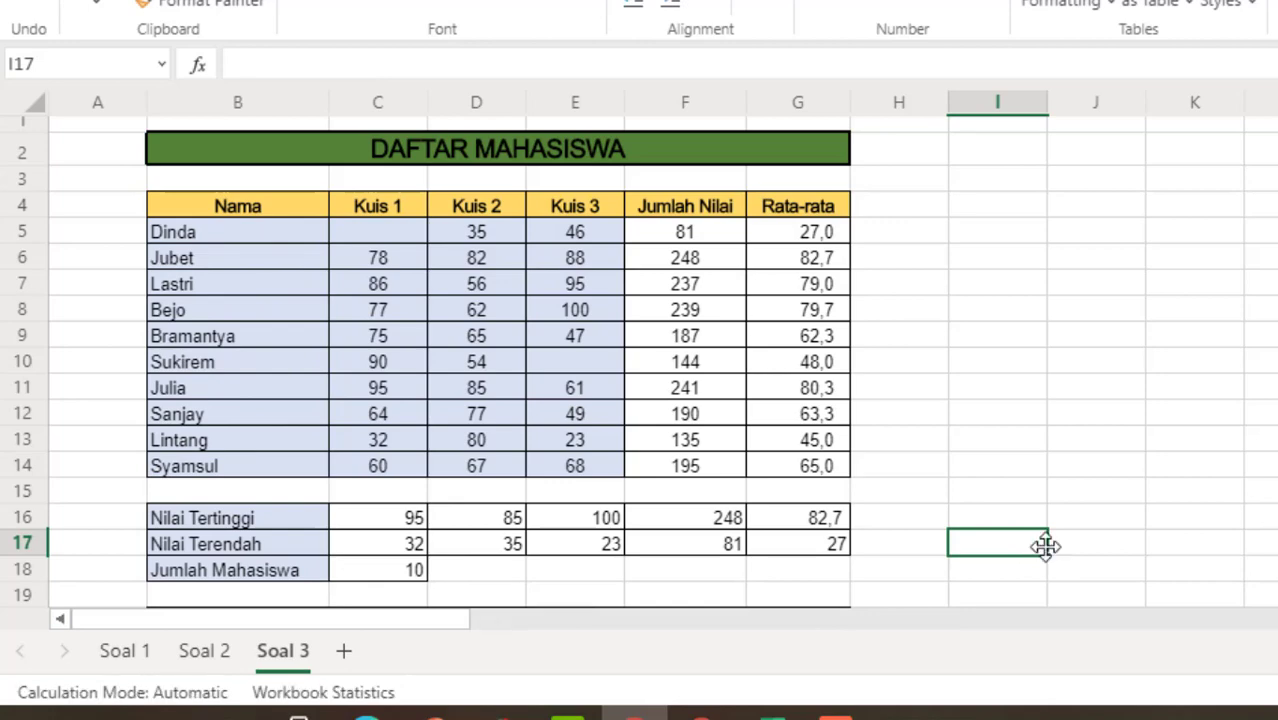
{"action": "scroll", "coordinate": [1044, 546], "scroll_direction": "down", "scroll_amount": 3}
{"action": "scroll", "coordinate": [1044, 558], "scroll_direction": "up", "scroll_amount": 2}
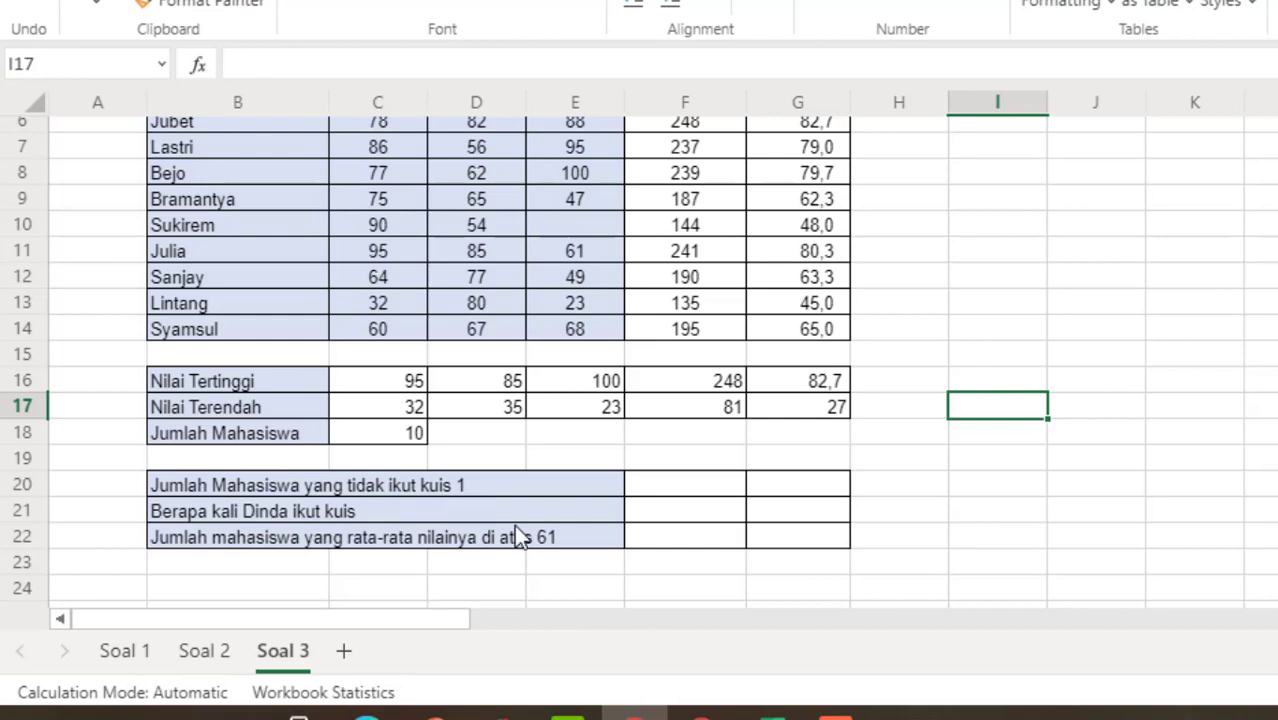
{"action": "scroll", "coordinate": [518, 530], "scroll_direction": "up", "scroll_amount": 2}
{"action": "scroll", "coordinate": [525, 530], "scroll_direction": "down", "scroll_amount": 2}
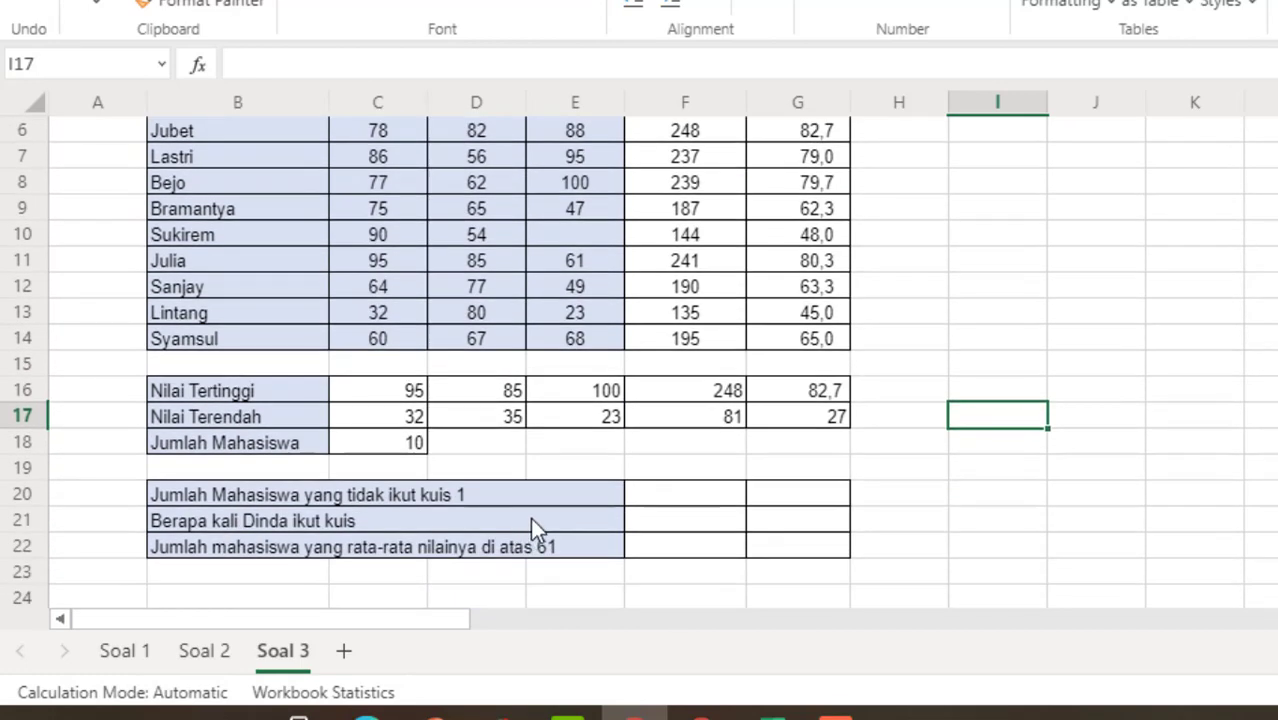
Remove all borders from cells G20:G22
{"action": "scroll", "coordinate": [530, 517], "scroll_direction": "up", "scroll_amount": 2}
{"action": "scroll", "coordinate": [530, 517], "scroll_direction": "down", "scroll_amount": 2}
{"action": "scroll", "coordinate": [551, 497], "scroll_direction": "up", "scroll_amount": 2}
{"action": "scroll", "coordinate": [553, 500], "scroll_direction": "down", "scroll_amount": 1}
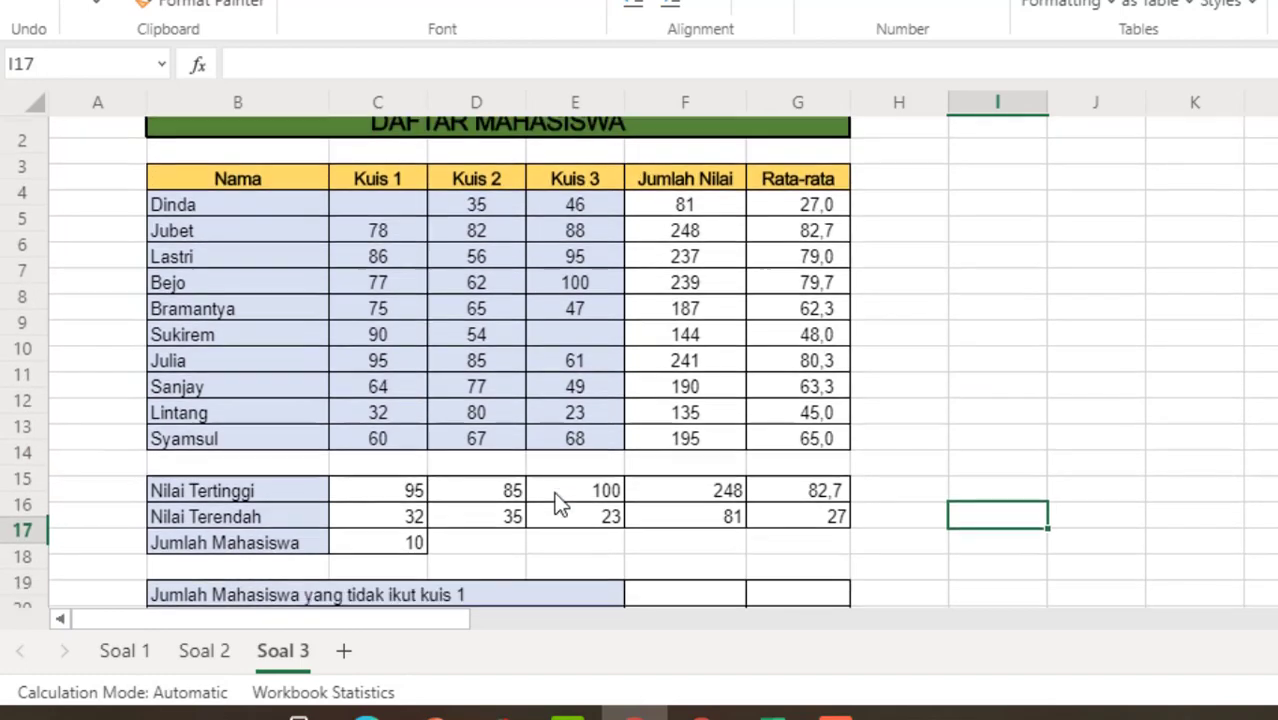
{"action": "scroll", "coordinate": [553, 502], "scroll_direction": "down", "scroll_amount": 3}
{"action": "scroll", "coordinate": [553, 502], "scroll_direction": "up", "scroll_amount": 3}
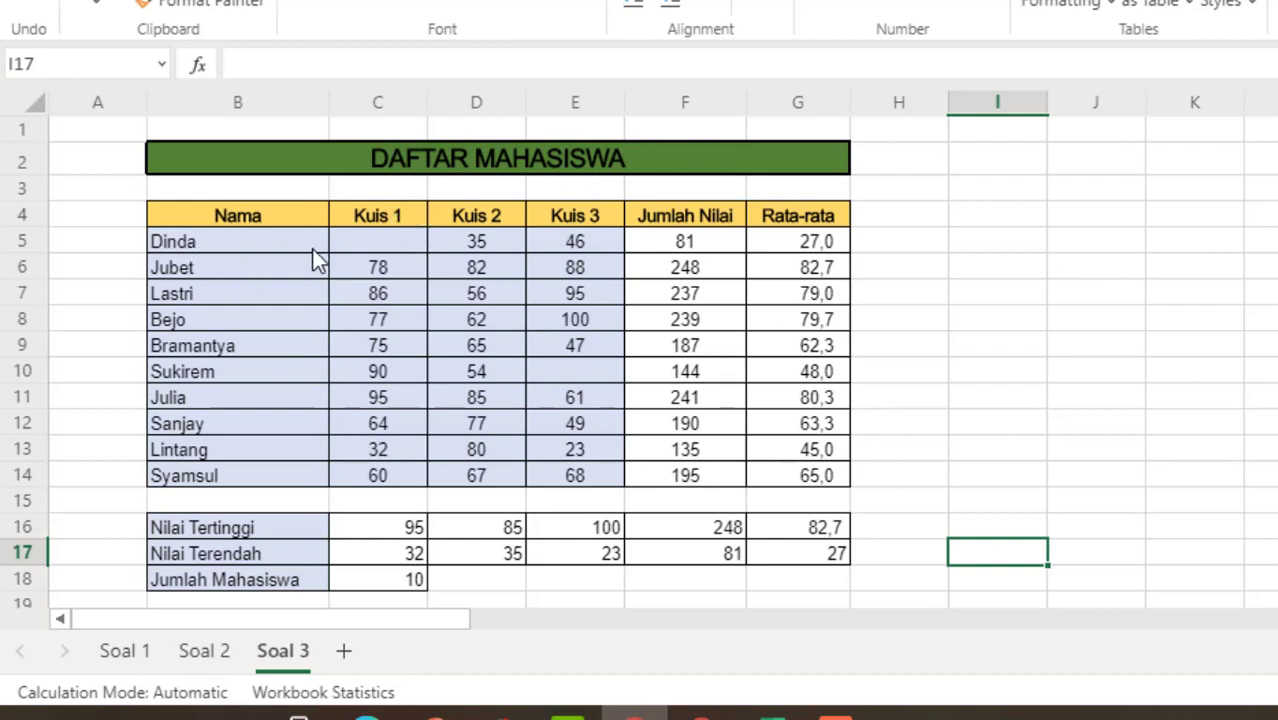
{"action": "scroll", "coordinate": [1149, 521], "scroll_direction": "down", "scroll_amount": 5}
{"action": "scroll", "coordinate": [1148, 520], "scroll_direction": "up", "scroll_amount": 2}
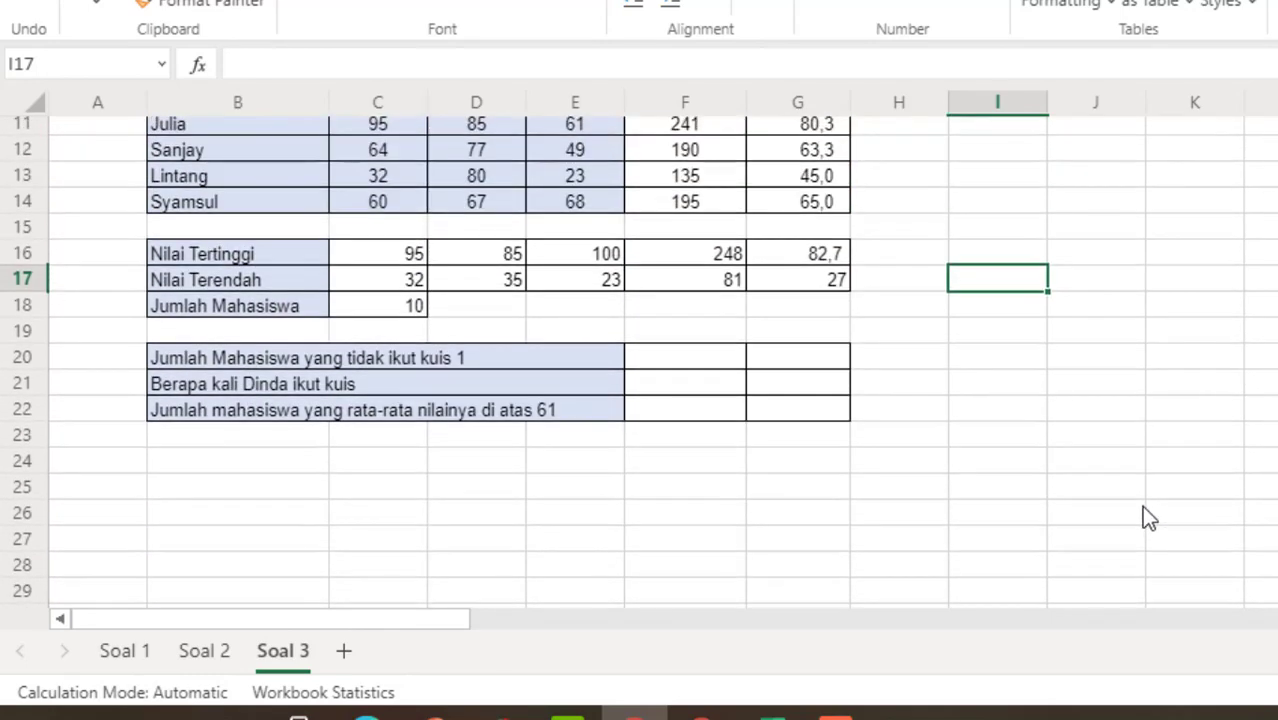
{"action": "scroll", "coordinate": [1144, 510], "scroll_direction": "up", "scroll_amount": 2}
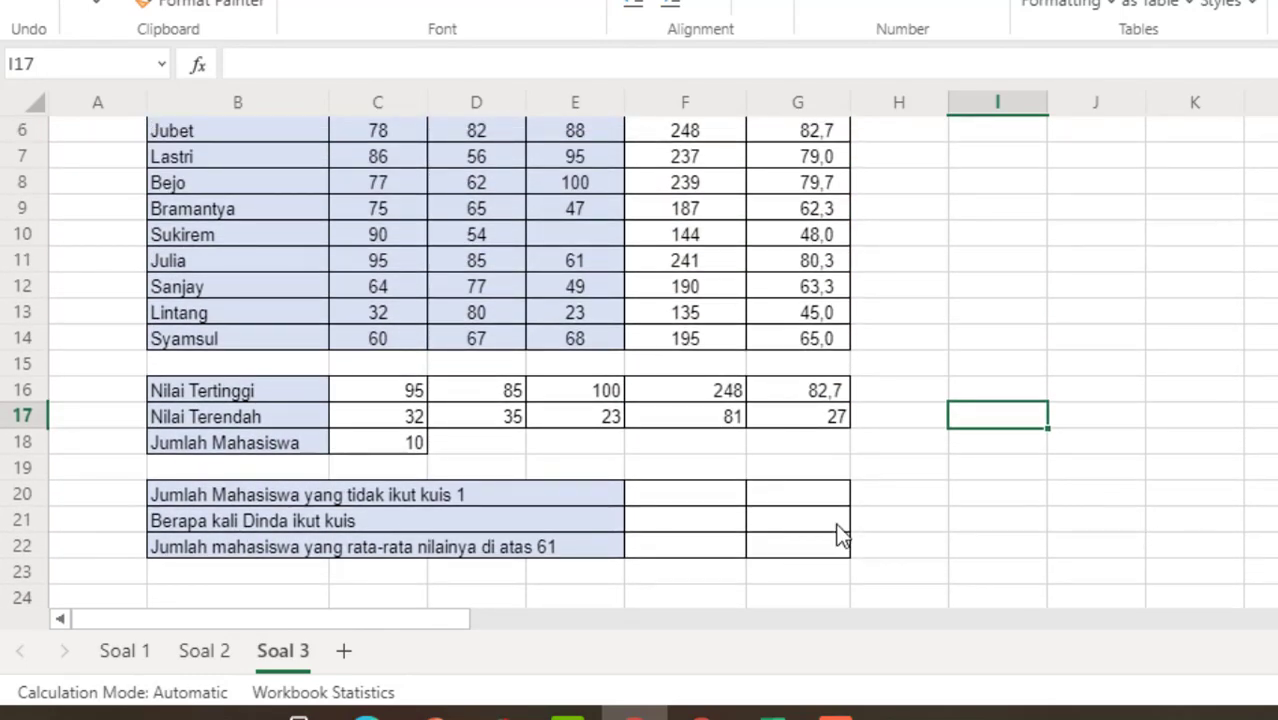
{"action": "left_click_drag", "start_coordinate": [815, 500], "coordinate": [805, 545]}
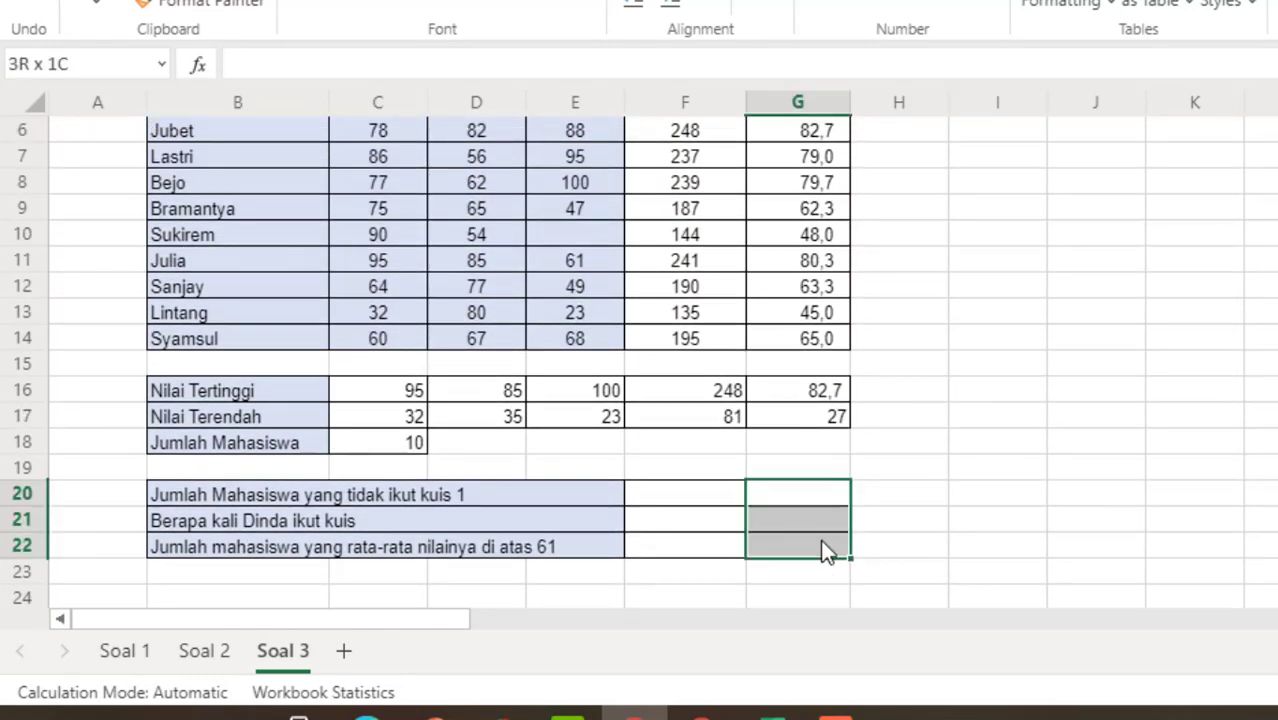
{"action": "left_click", "coordinate": [492, 3]}
{"action": "left_click", "coordinate": [474, 75]}
Apply All Borders to the answer cells F20:F22
{"action": "left_click_drag", "start_coordinate": [1044, 422], "coordinate": [1080, 446]}
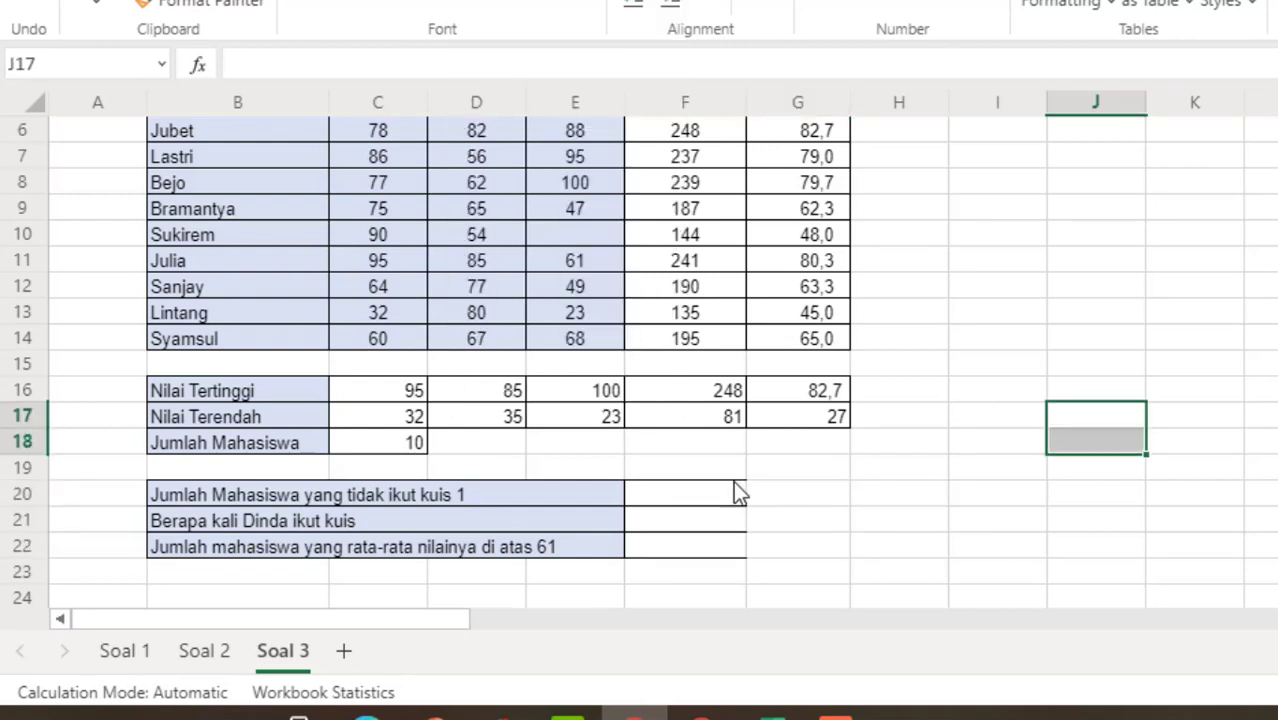
{"action": "mouse_move", "coordinate": [700, 493]}
{"action": "left_mouse_down"}
{"action": "mouse_move", "coordinate": [713, 540]}
{"action": "mouse_move", "coordinate": [700, 548]}
{"action": "left_mouse_up"}
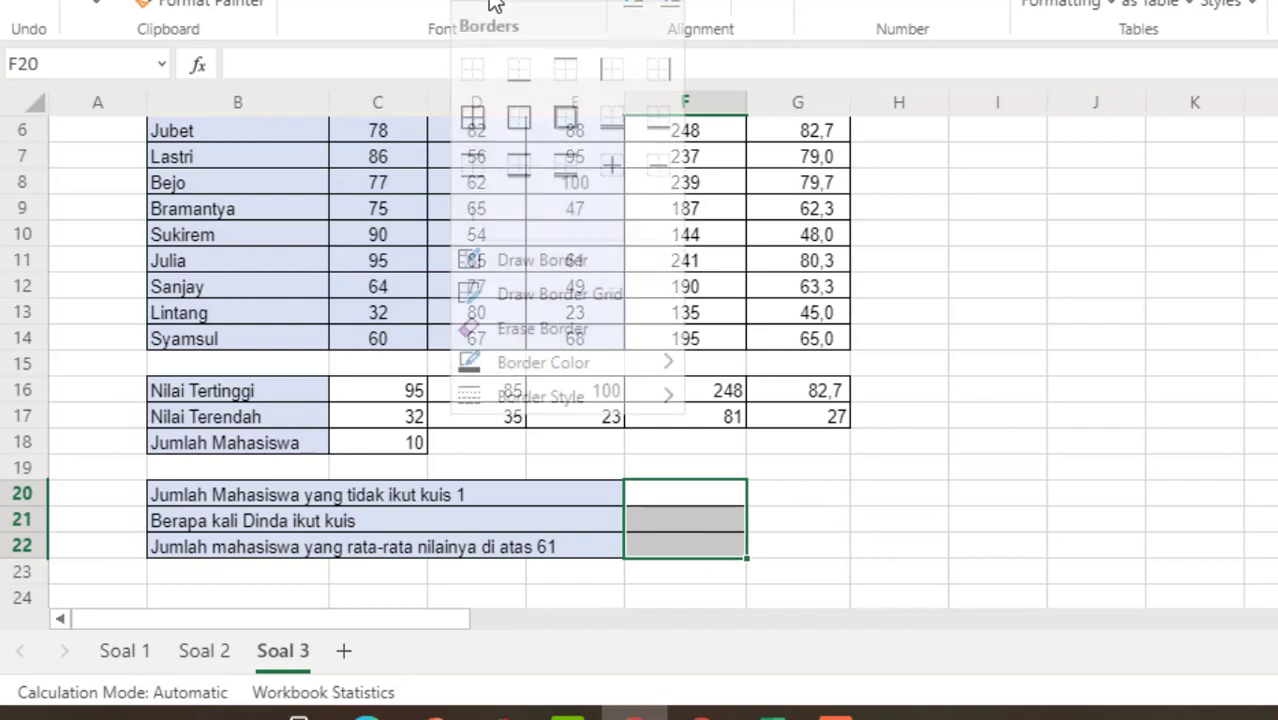
{"action": "left_click", "coordinate": [492, 5]}
{"action": "left_click", "coordinate": [474, 117]}
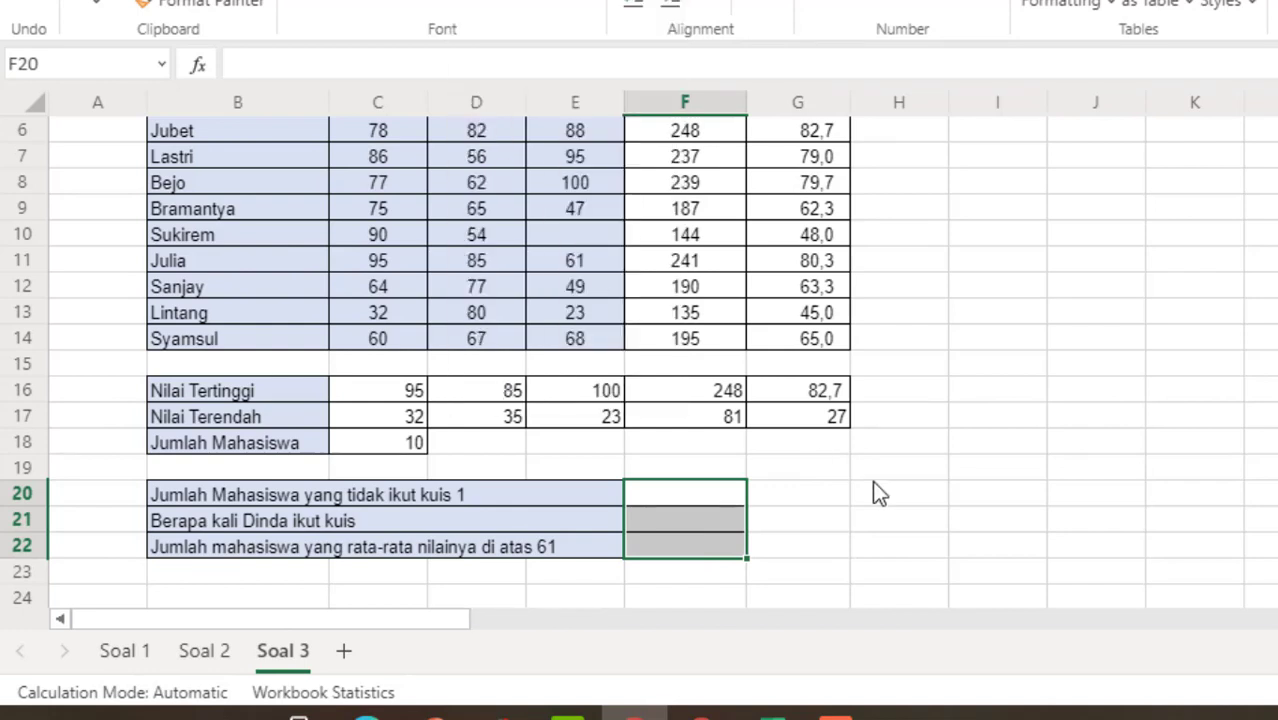
{"action": "left_click", "coordinate": [876, 490]}
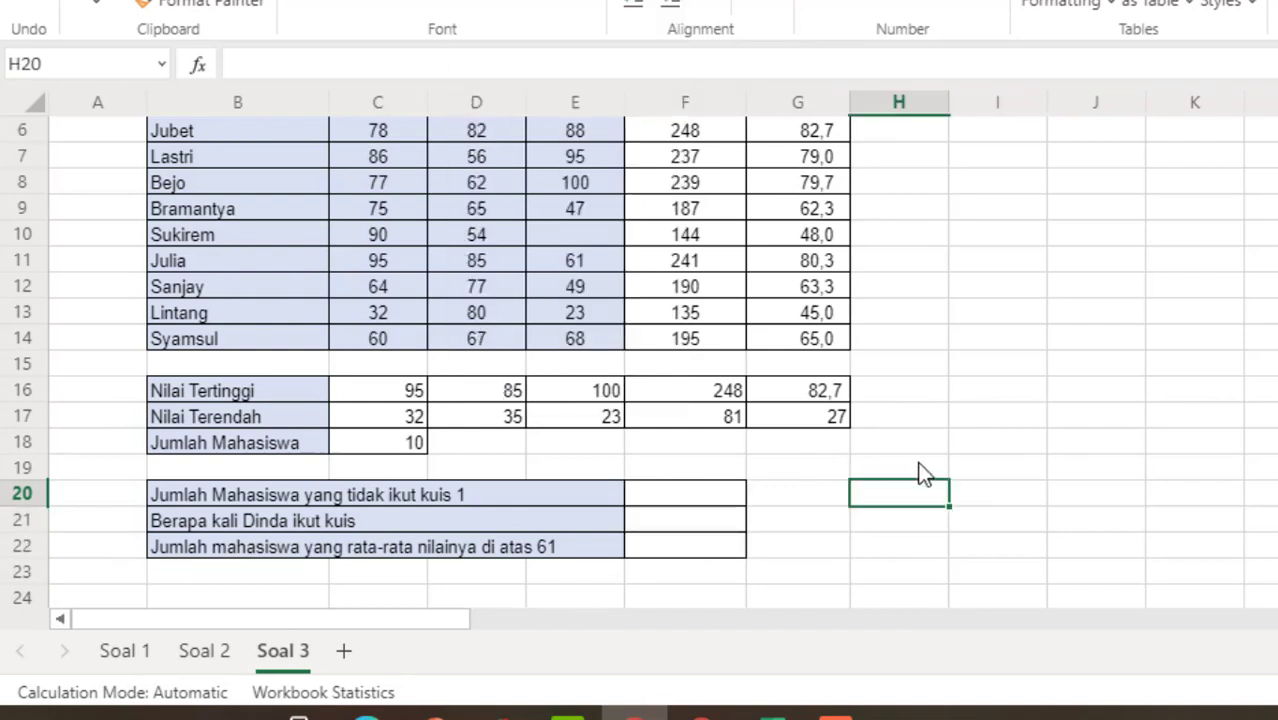
{"action": "left_click", "coordinate": [655, 496]}
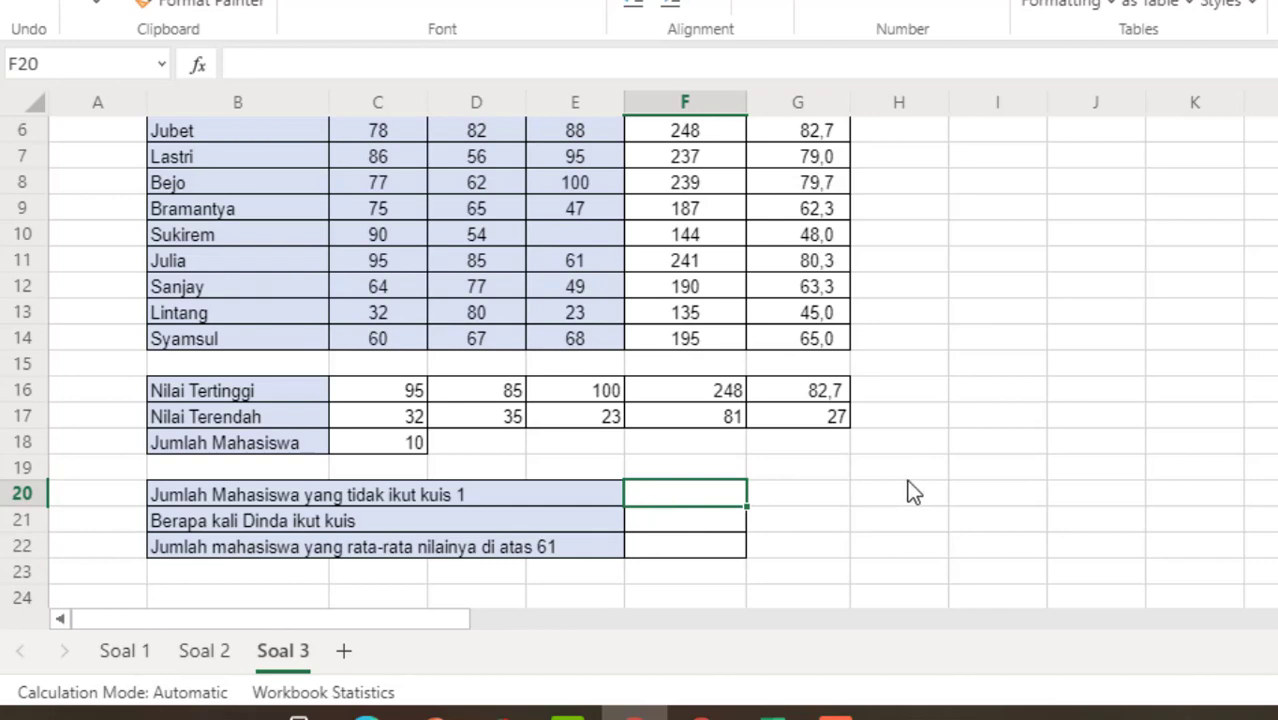
{"action": "scroll", "coordinate": [918, 482], "scroll_direction": "up", "scroll_amount": 2}
{"action": "scroll", "coordinate": [918, 482], "scroll_direction": "down", "scroll_amount": 2}
Enter =COUNTBLANK(C5:C14) in F20, returning 1 student who missed Kuis 1
{"action": "type", "text": "=co"}
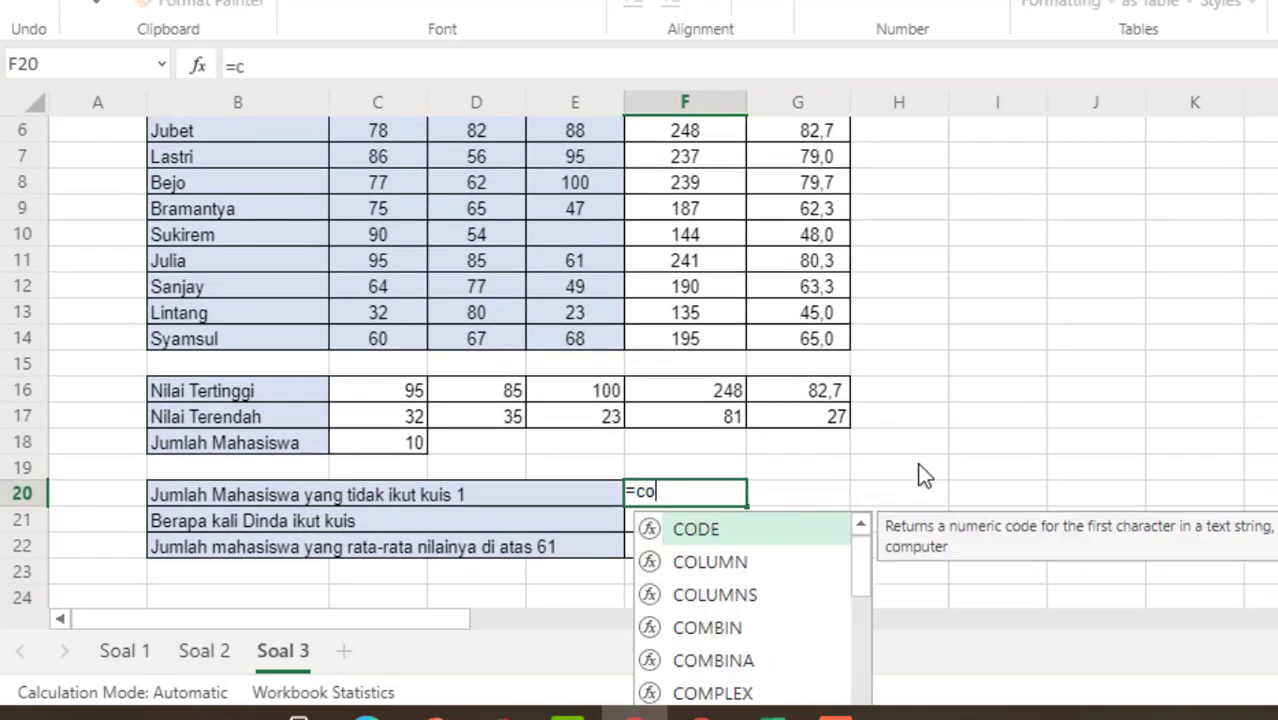
{"action": "type", "text": "unt"}
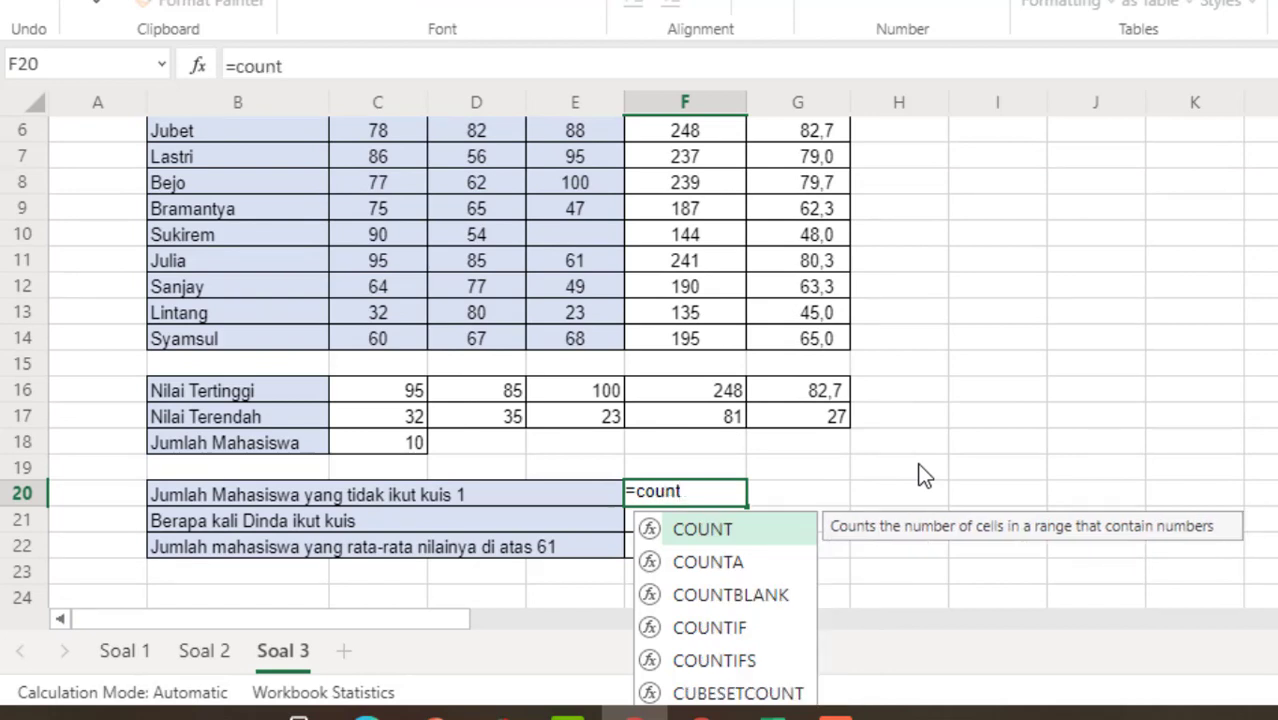
{"action": "double_click", "coordinate": [760, 596]}
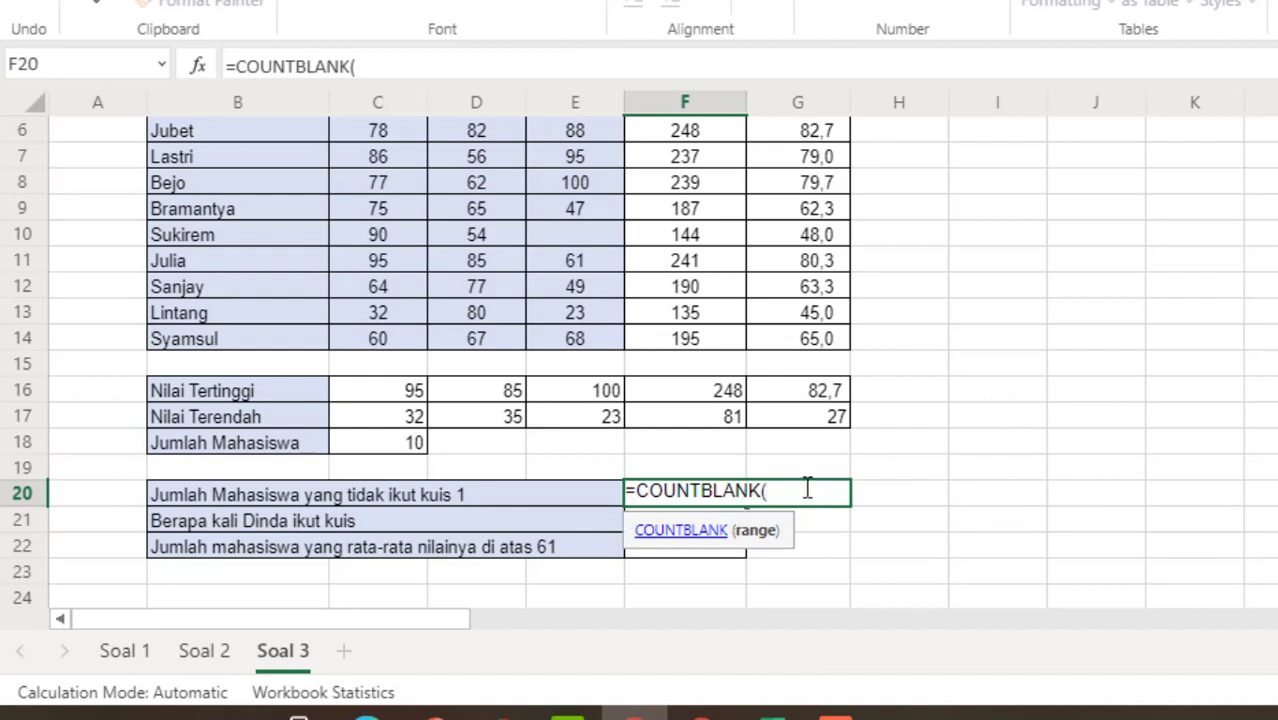
{"action": "scroll", "coordinate": [986, 445], "scroll_direction": "up", "scroll_amount": 2}
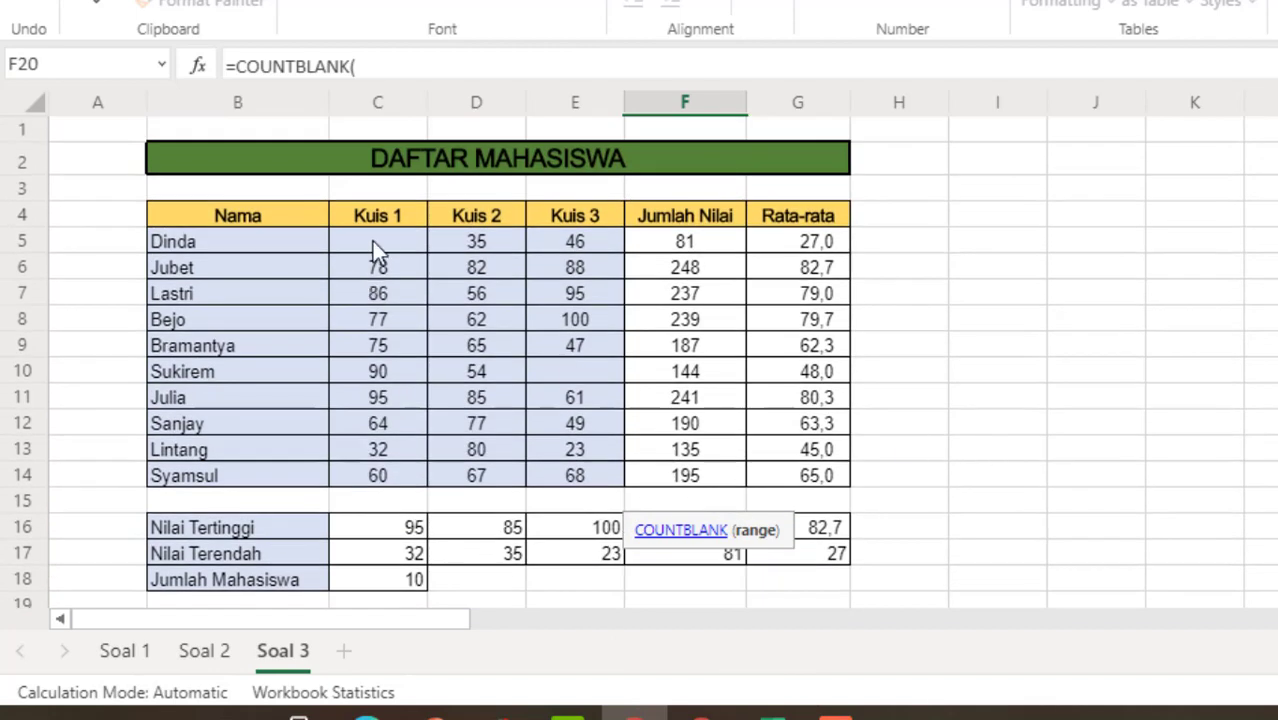
{"action": "left_click_drag", "start_coordinate": [372, 241], "coordinate": [380, 476]}
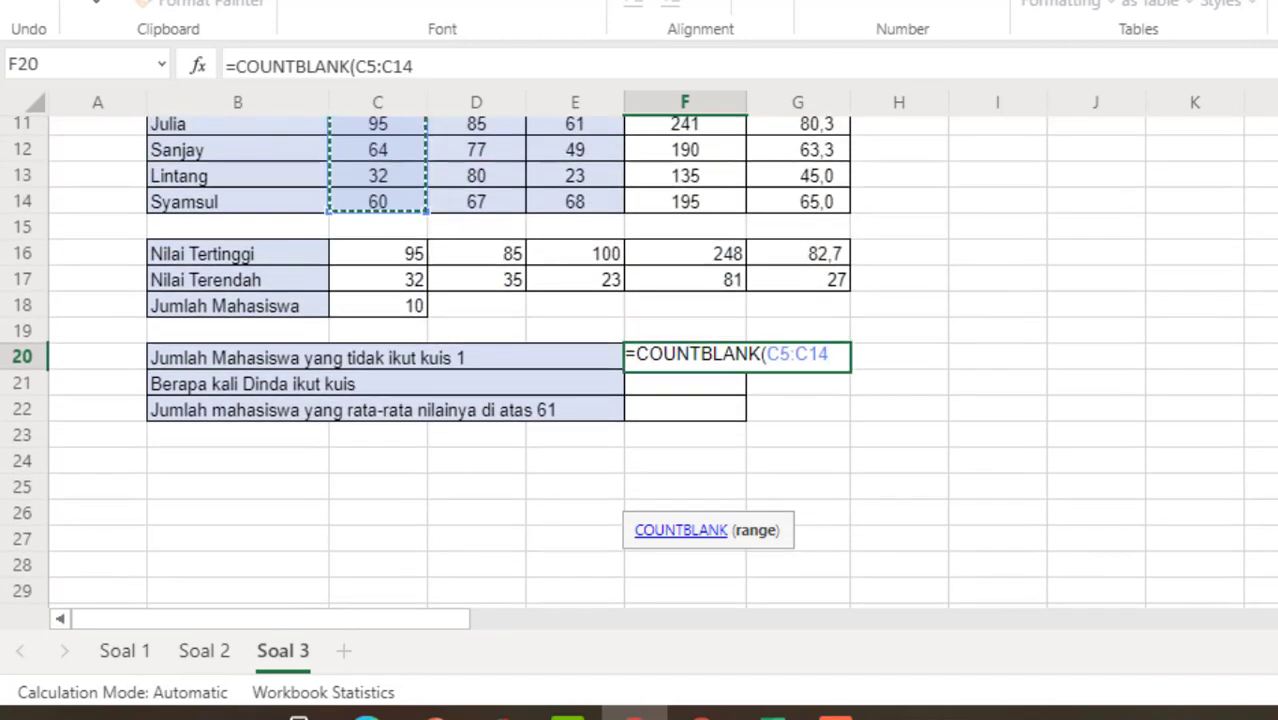
{"action": "key", "text": "Return"}
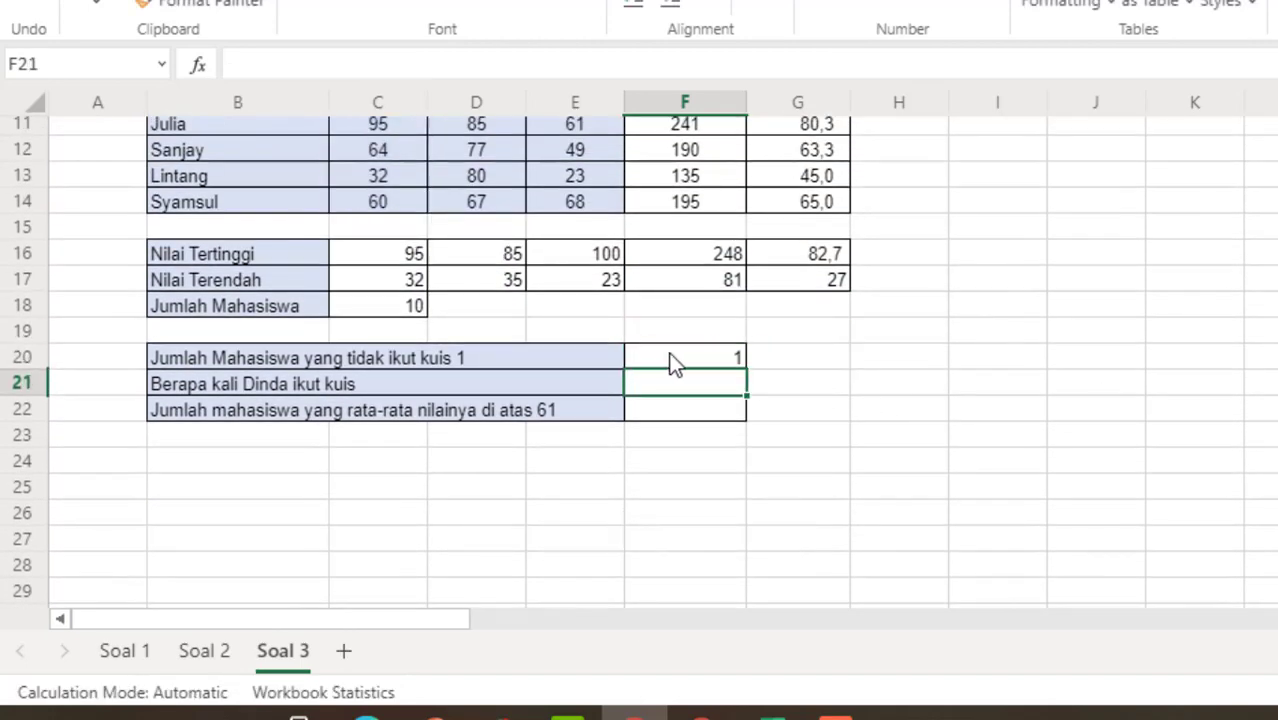
Enter =COUNT(C5:E5) in F21, showing Dinda took 2 quizzes
{"action": "scroll", "coordinate": [722, 357], "scroll_direction": "up", "scroll_amount": 2}
{"action": "scroll", "coordinate": [381, 250], "scroll_direction": "up", "scroll_amount": 1}
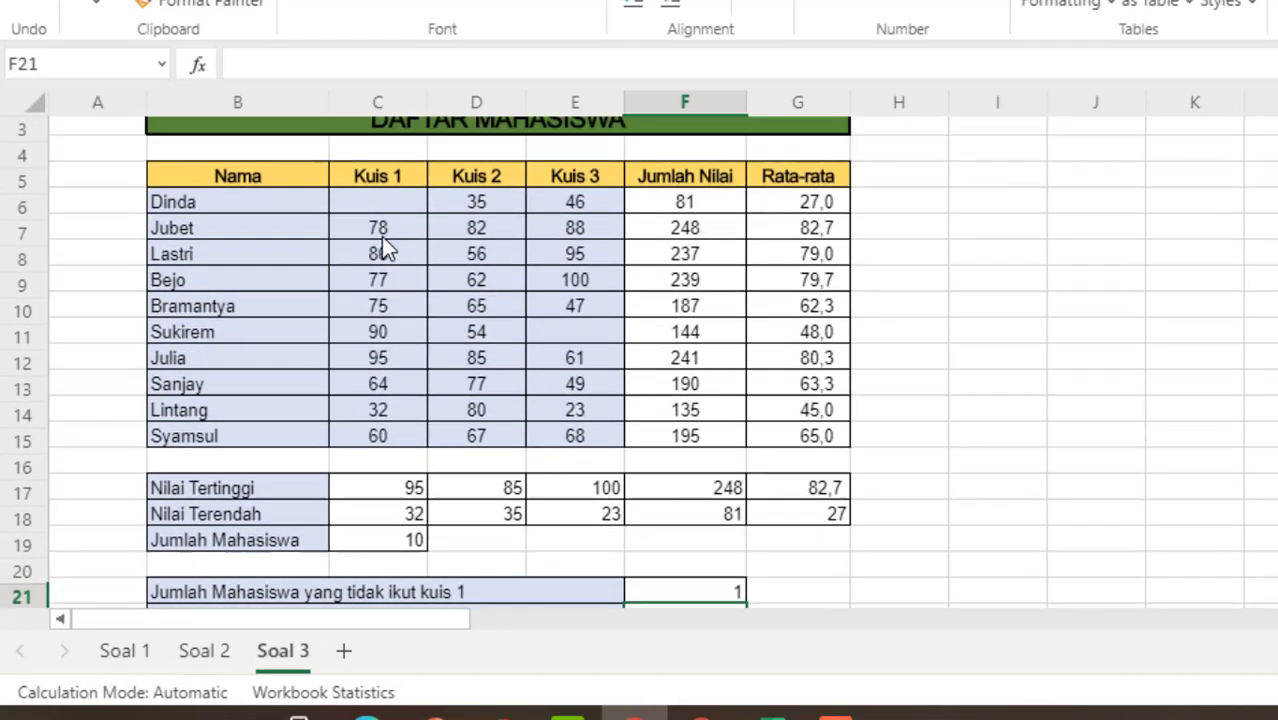
{"action": "scroll", "coordinate": [380, 256], "scroll_direction": "up", "scroll_amount": 1}
{"action": "scroll", "coordinate": [385, 257], "scroll_direction": "down", "scroll_amount": 4}
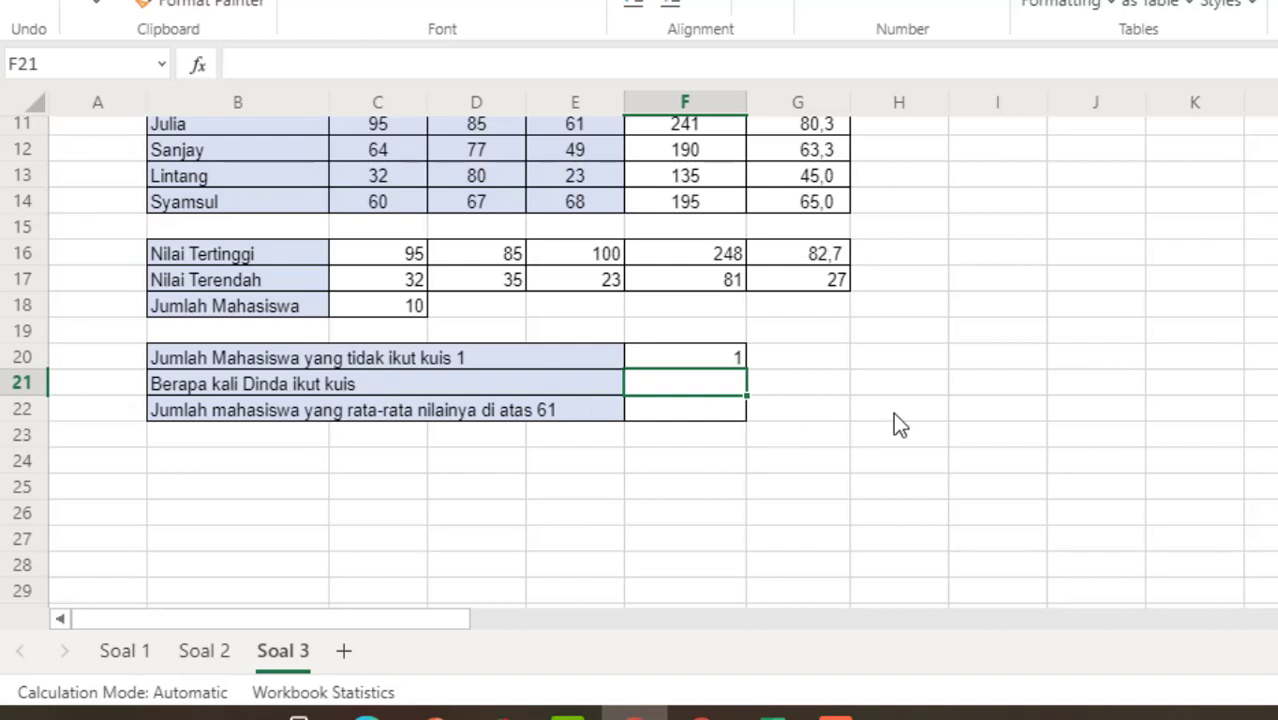
{"action": "type", "text": "="}
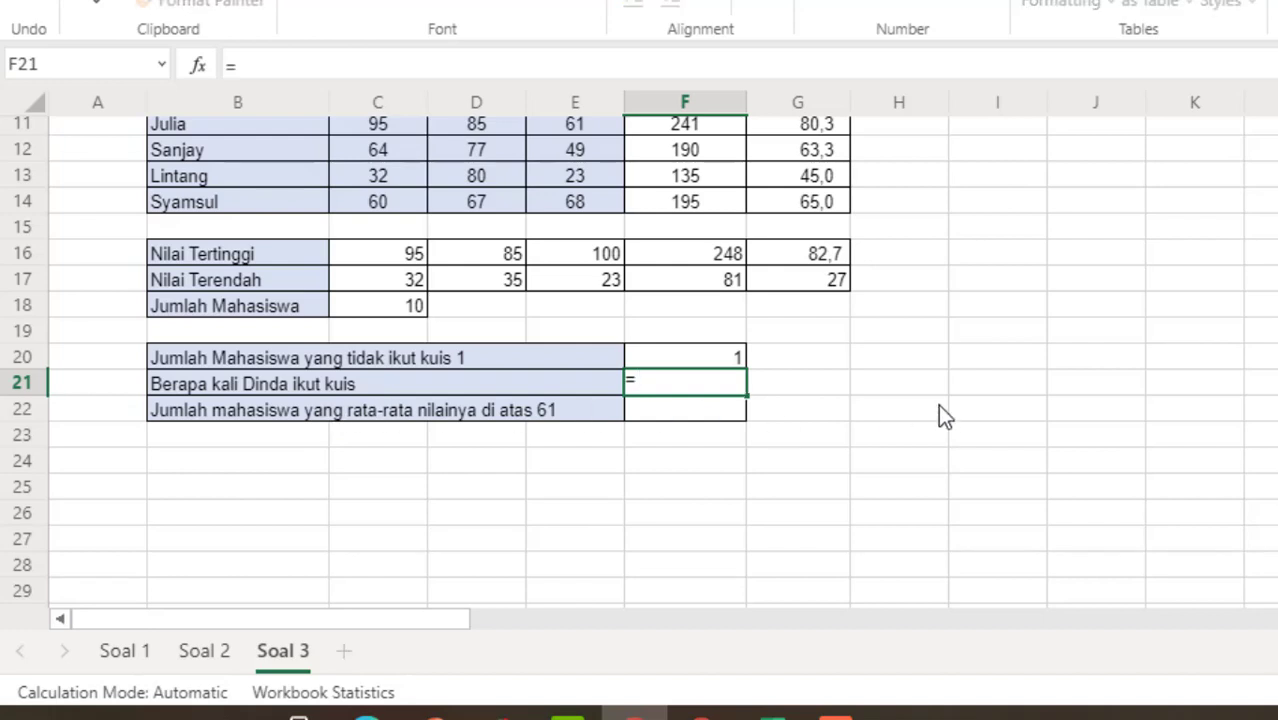
{"action": "type", "text": "count"}
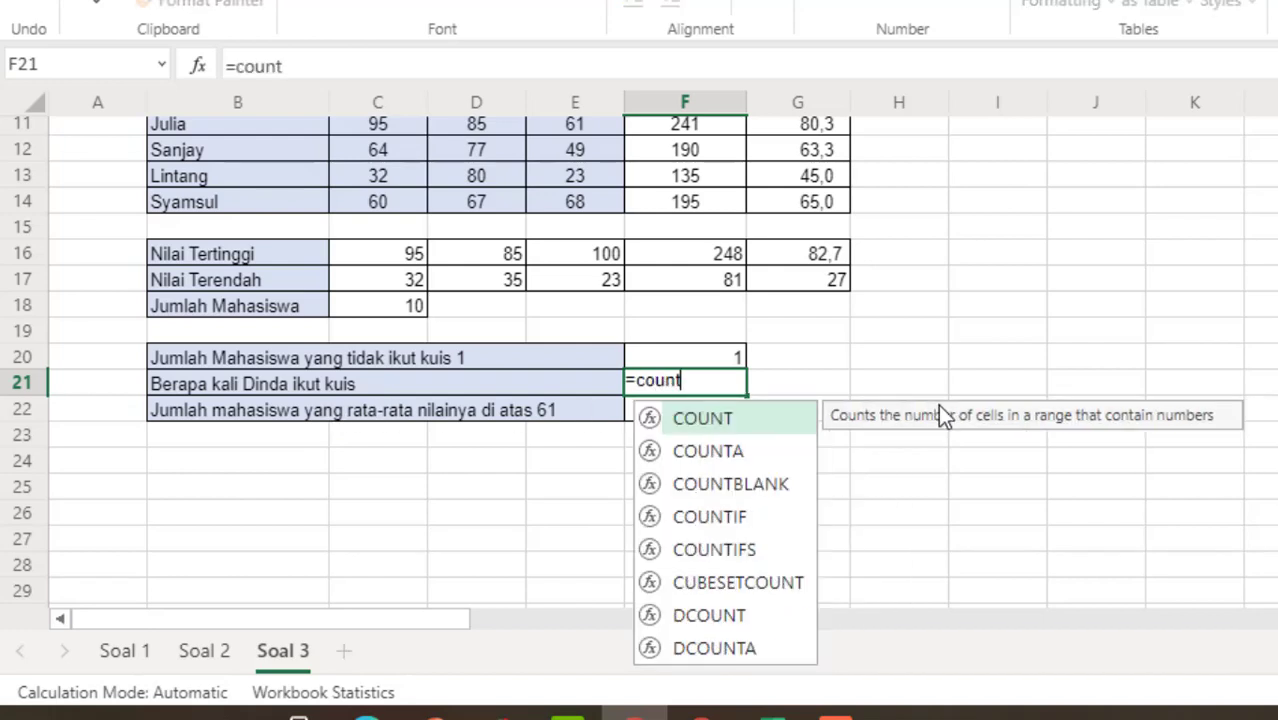
{"action": "double_click", "coordinate": [747, 417]}
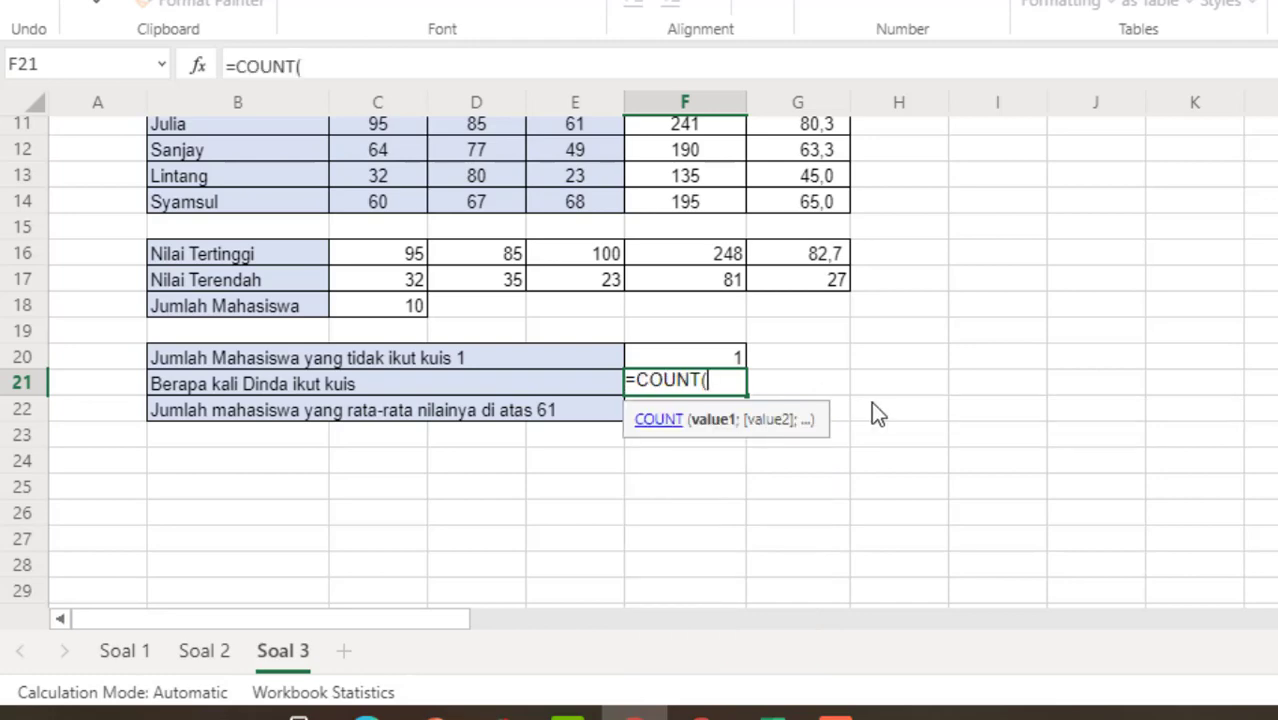
{"action": "scroll", "coordinate": [979, 412], "scroll_direction": "up", "scroll_amount": 4}
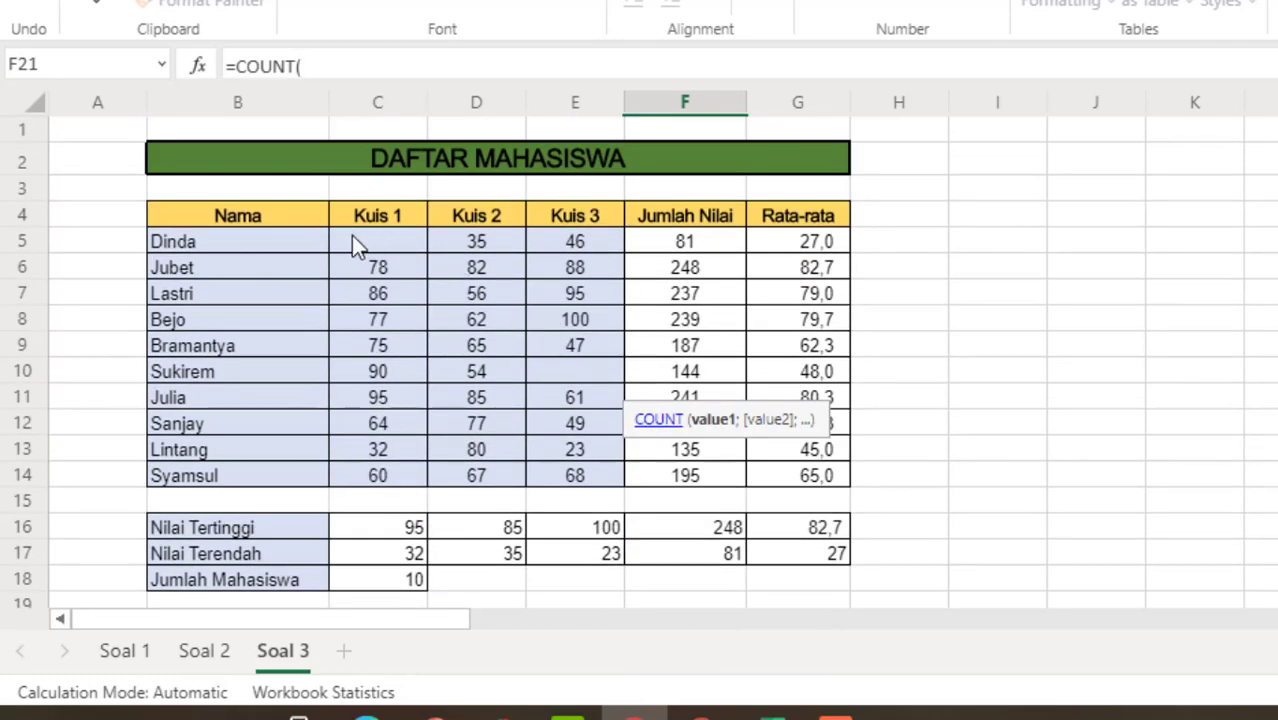
{"action": "left_click_drag", "start_coordinate": [351, 235], "coordinate": [577, 237]}
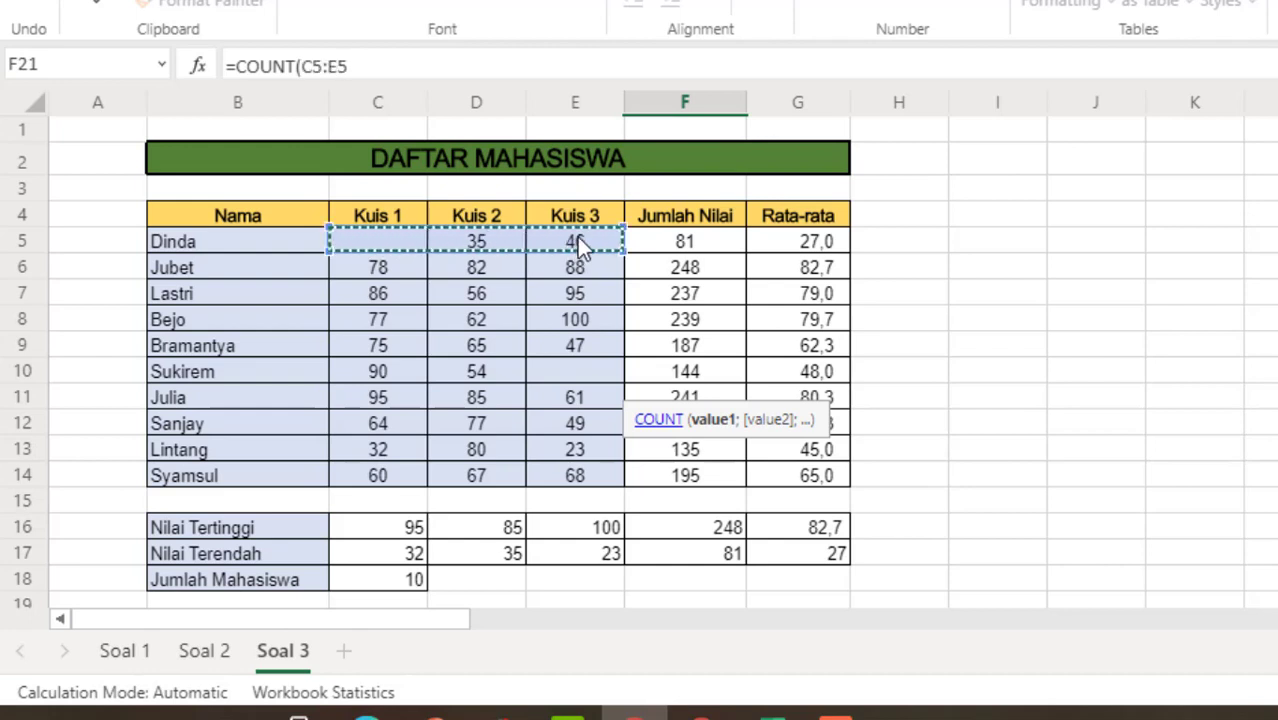
{"action": "key", "text": "Return"}
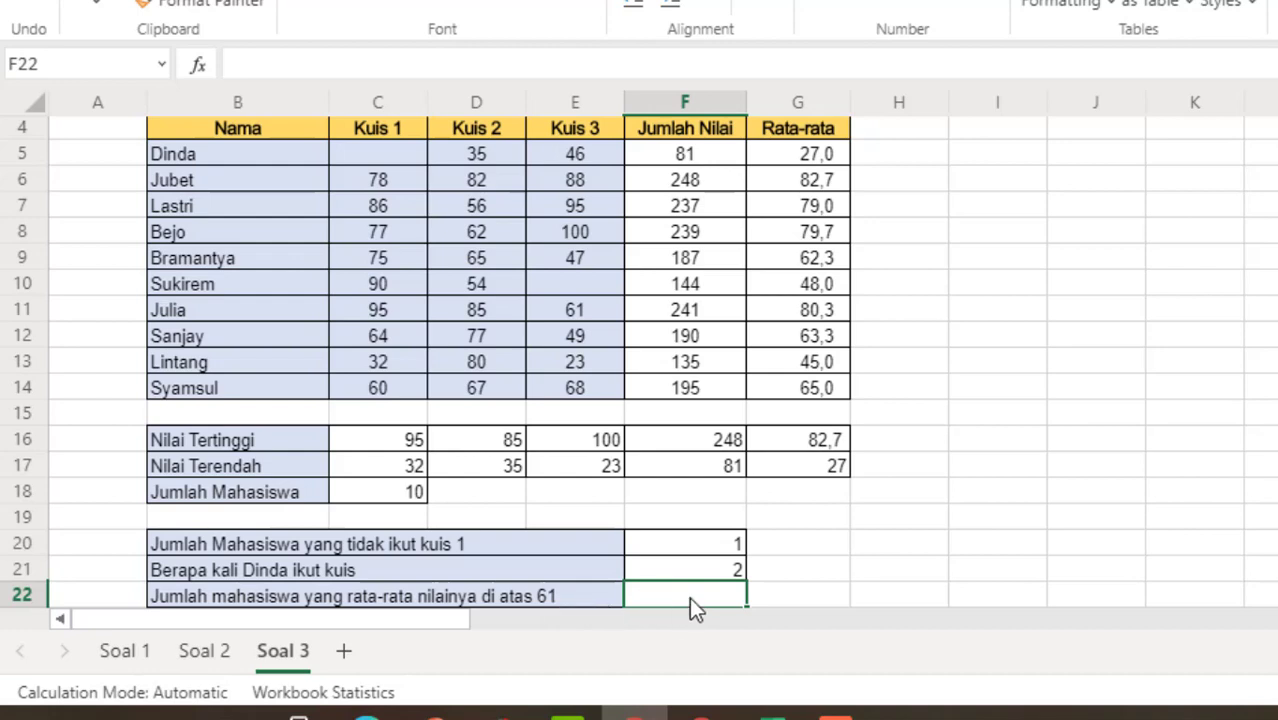
Enter =COUNTIF(G5:G14;">61") in F22, giving 7 students averaging above 61
{"action": "type", "text": "=cou"}
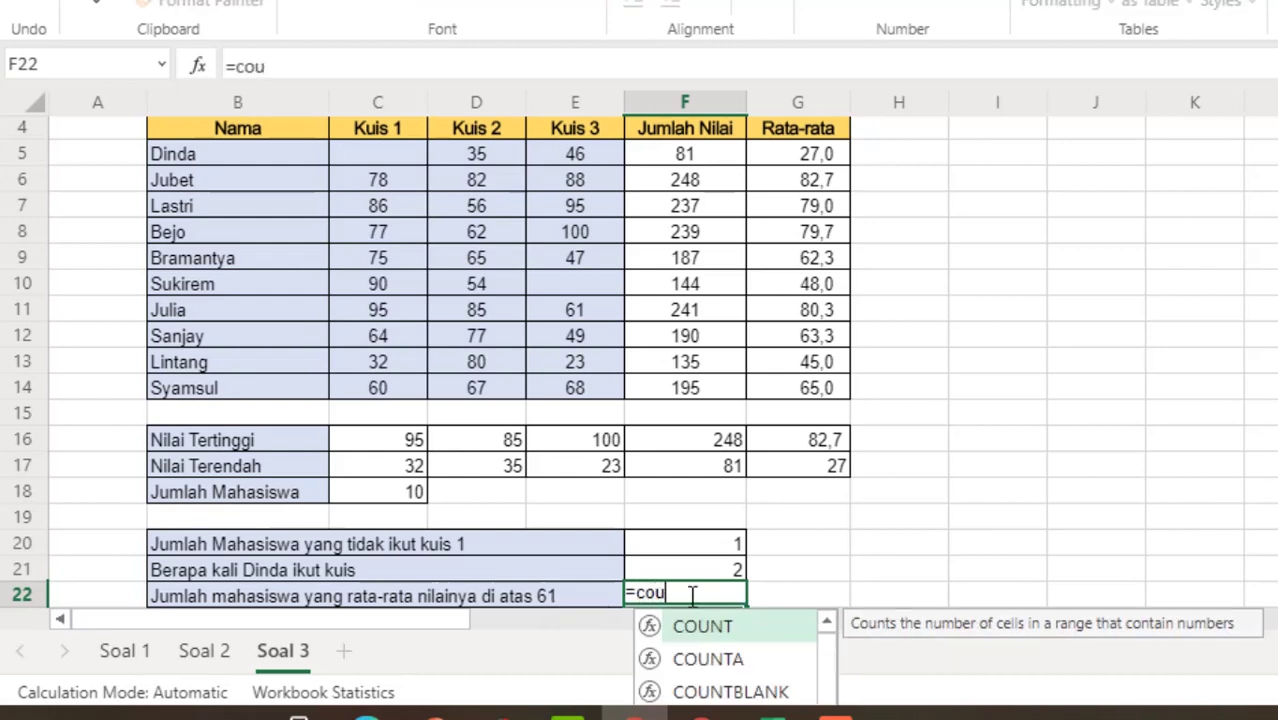
{"action": "type", "text": "nt"}
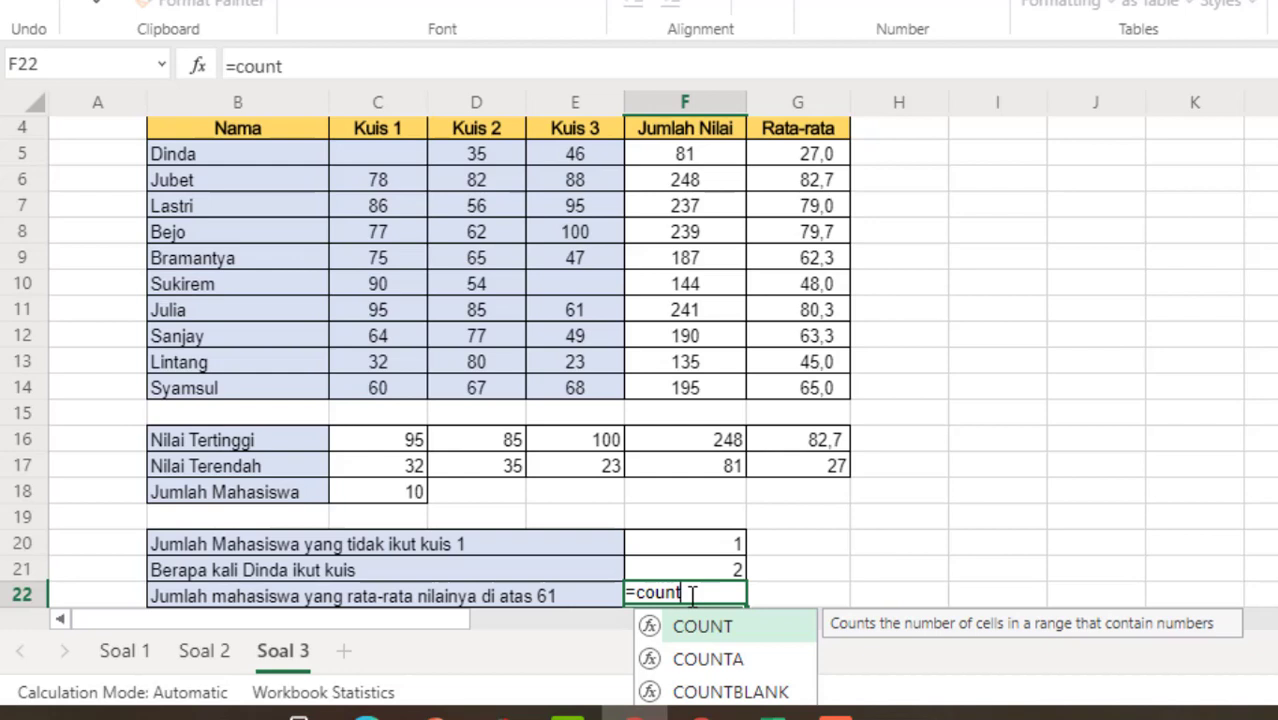
{"action": "type", "text": "if"}
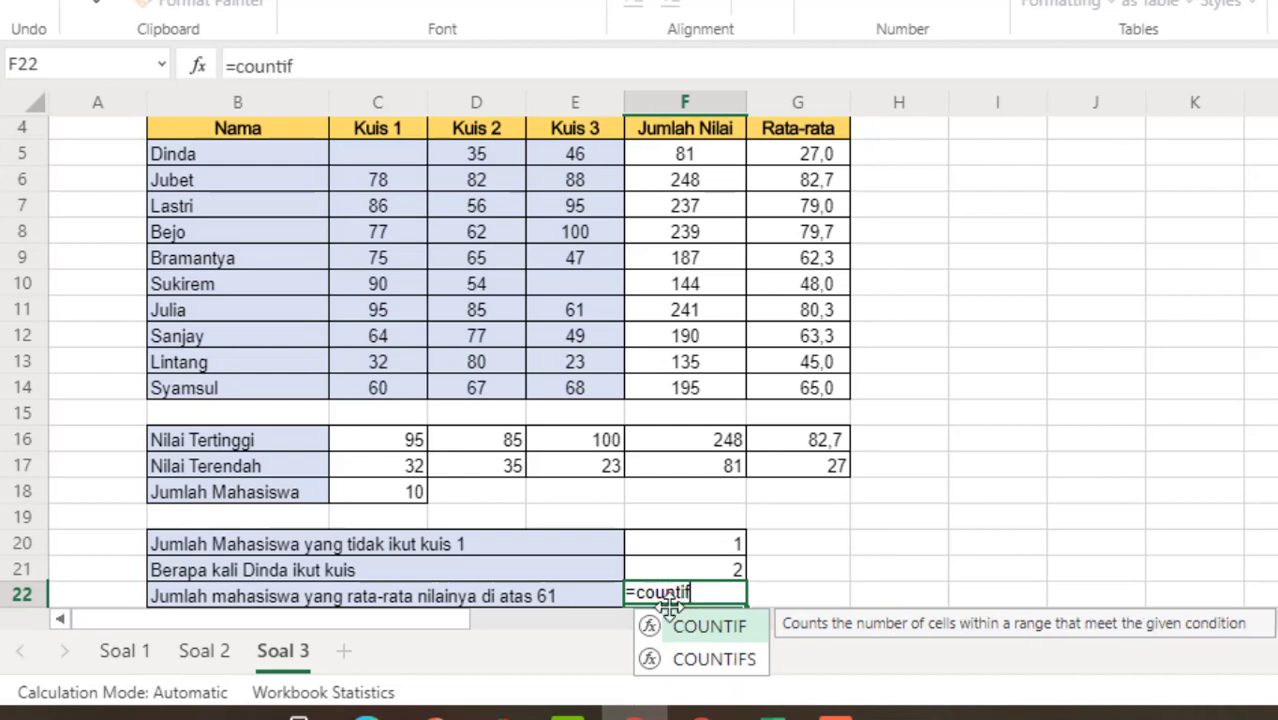
{"action": "double_click", "coordinate": [714, 628]}
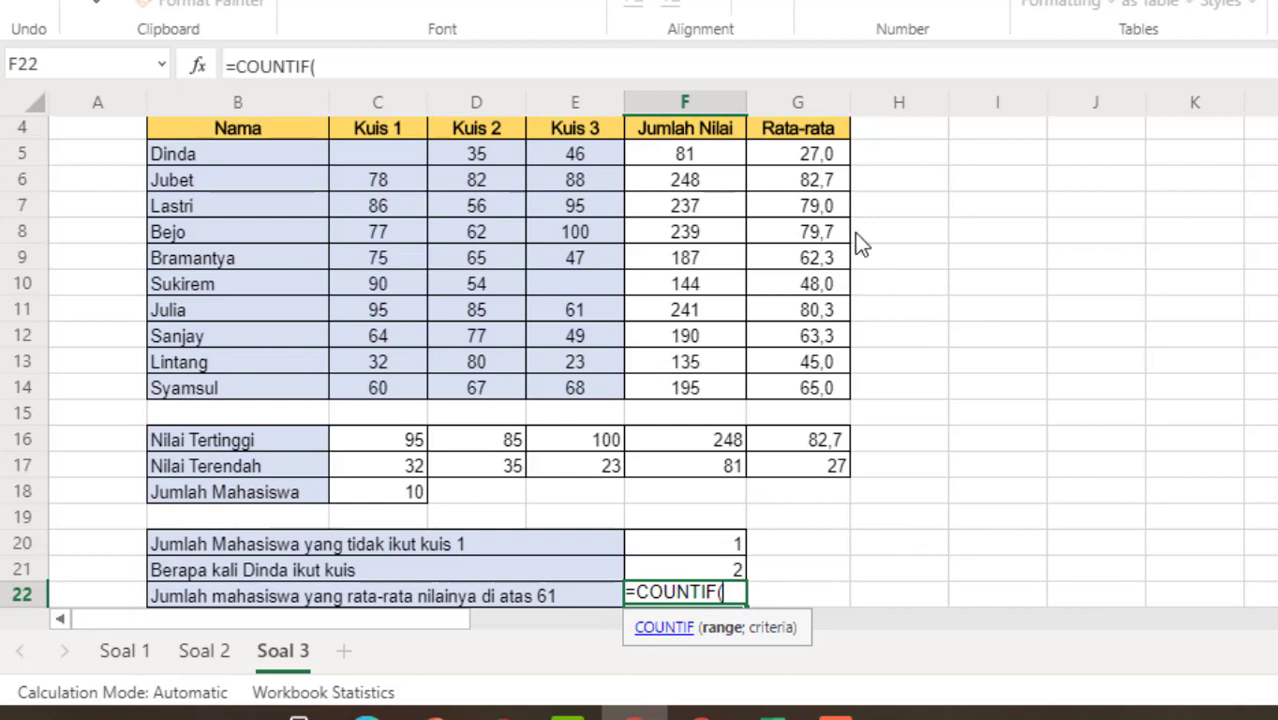
{"action": "mouse_move", "coordinate": [800, 153]}
{"action": "left_mouse_down"}
{"action": "mouse_move", "coordinate": [786, 224]}
{"action": "mouse_move", "coordinate": [788, 393]}
{"action": "left_mouse_up"}
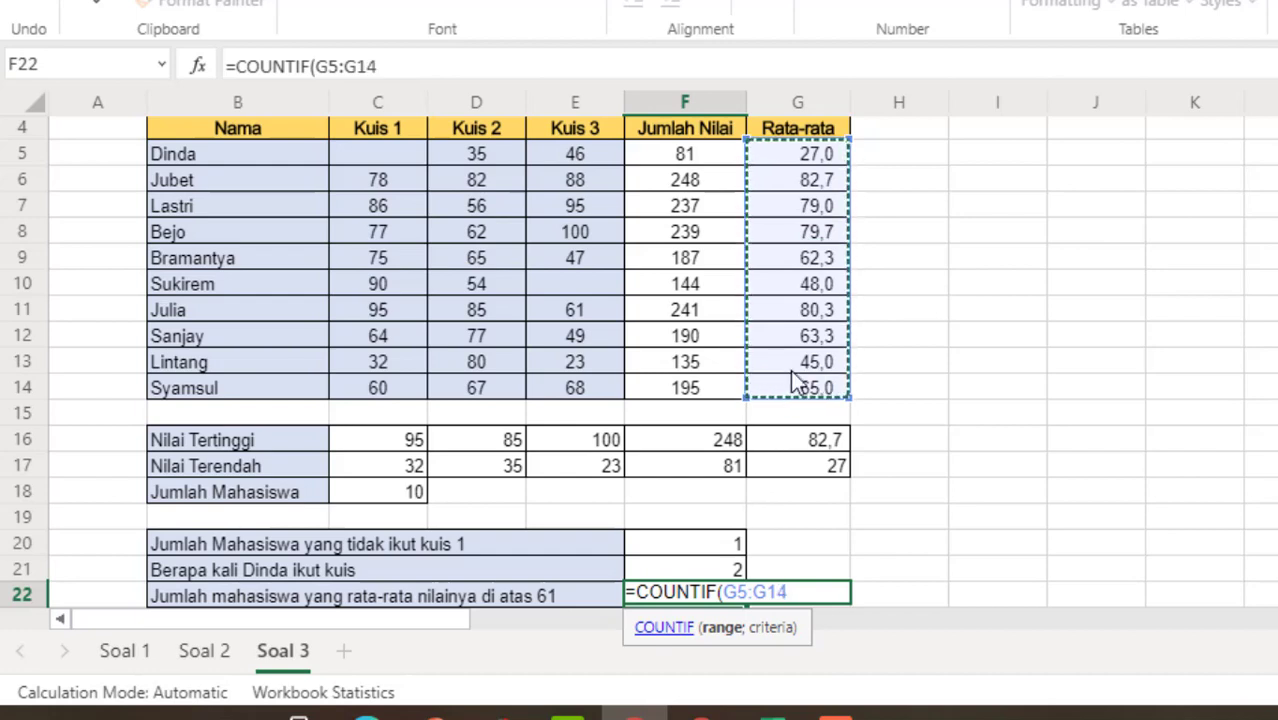
{"action": "type", "text": ";"}
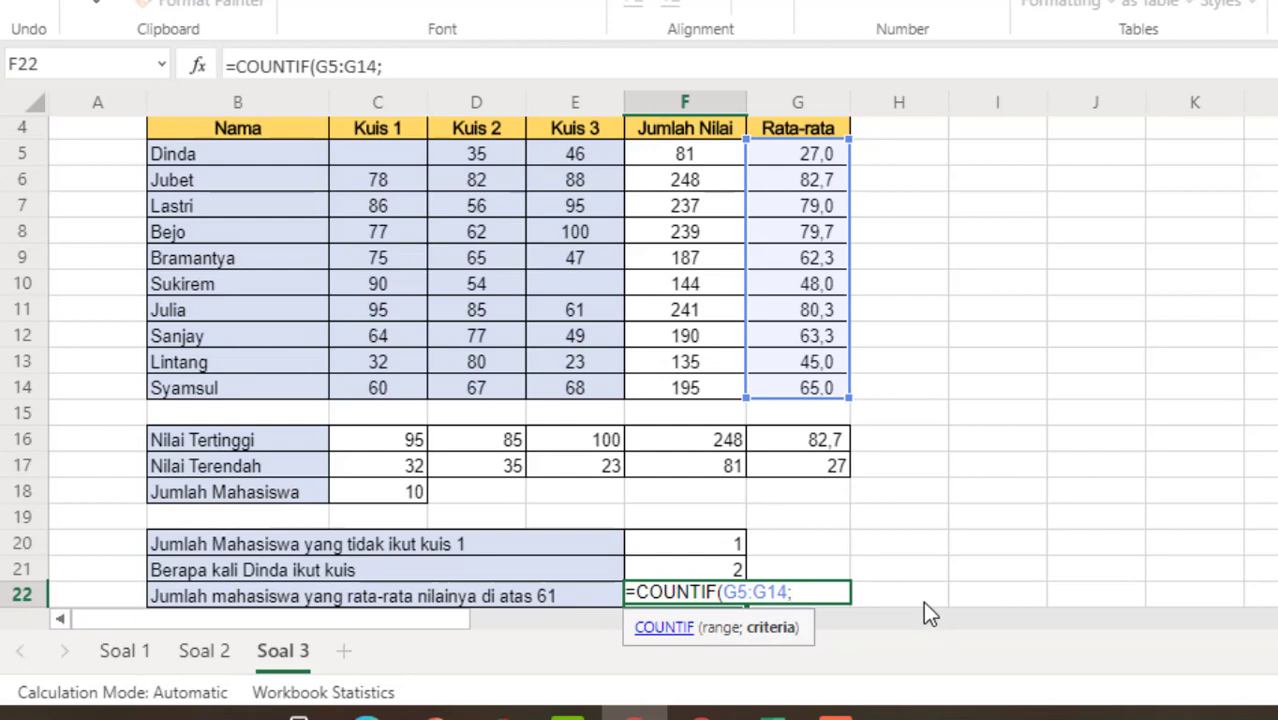
{"action": "type", "text": "\""}
{"action": "type", "text": ">"}
{"action": "type", "text": "6"}
{"action": "type", "text": "1\""}
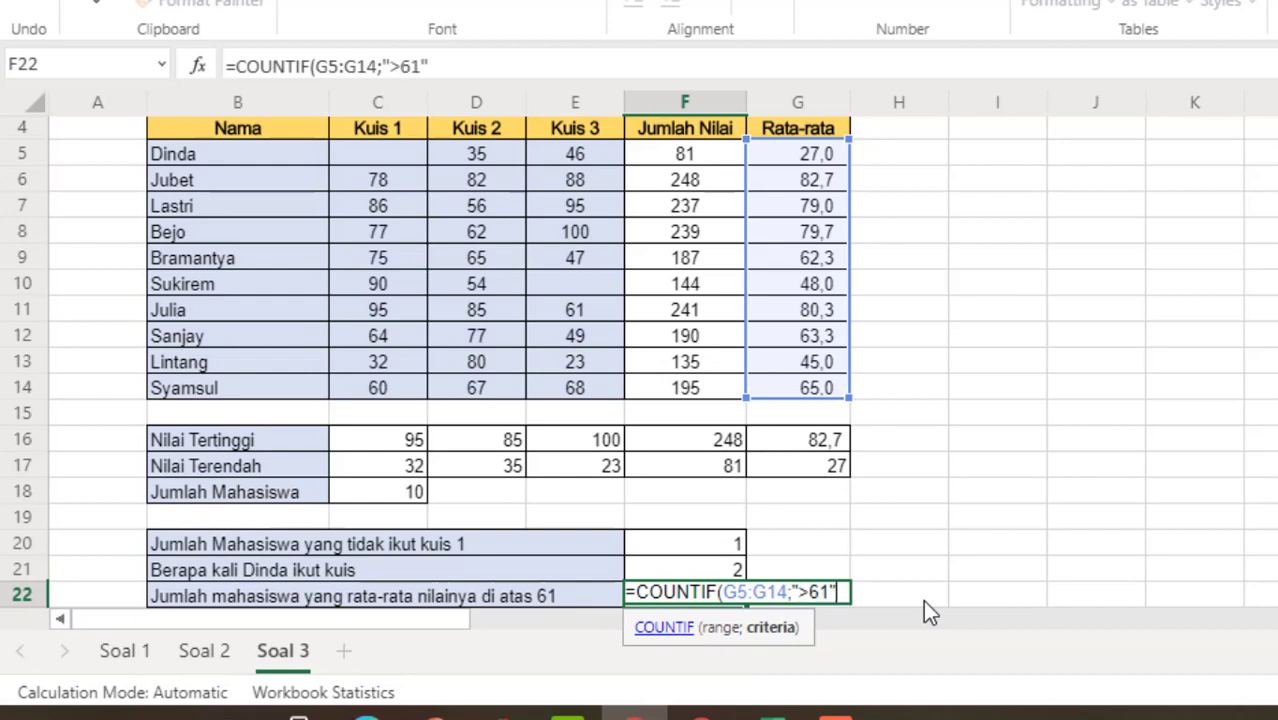
{"action": "type", "text": ")"}
{"action": "key", "text": "Return"}
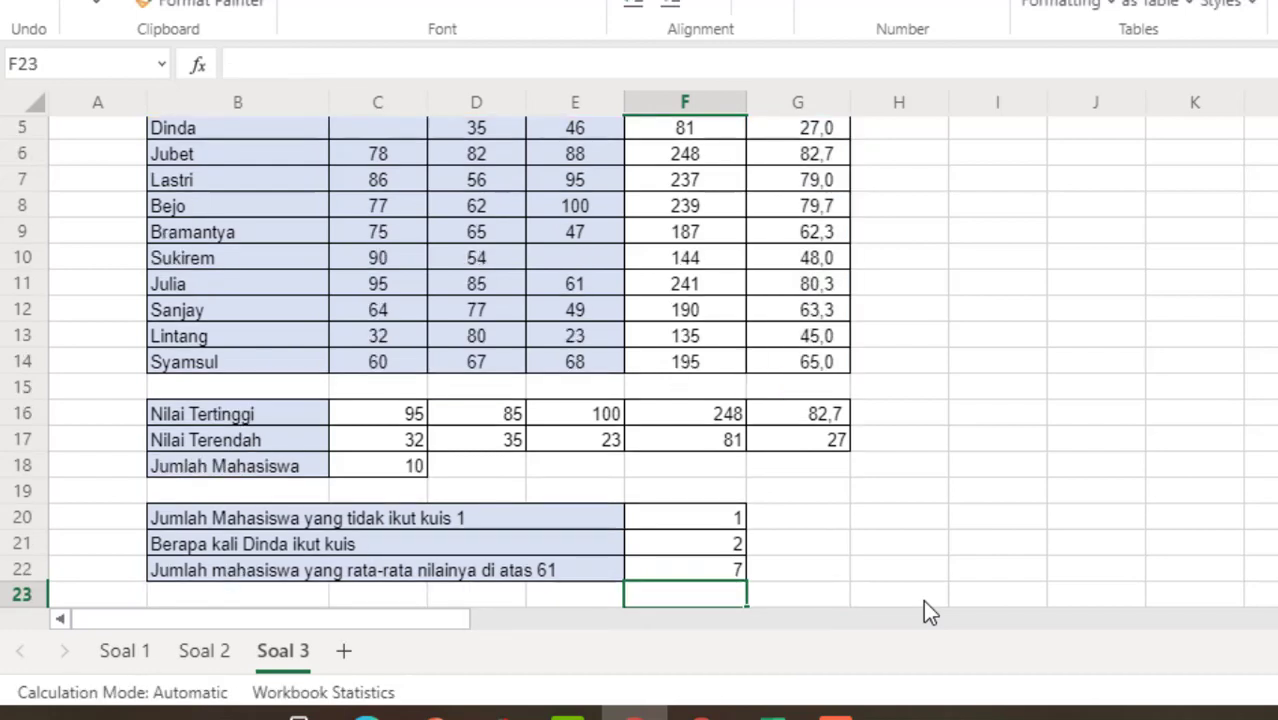
Recheck the COUNTIF formula in F22
{"action": "left_click", "coordinate": [731, 566]}
{"action": "scroll", "coordinate": [926, 525], "scroll_direction": "up", "scroll_amount": 2}
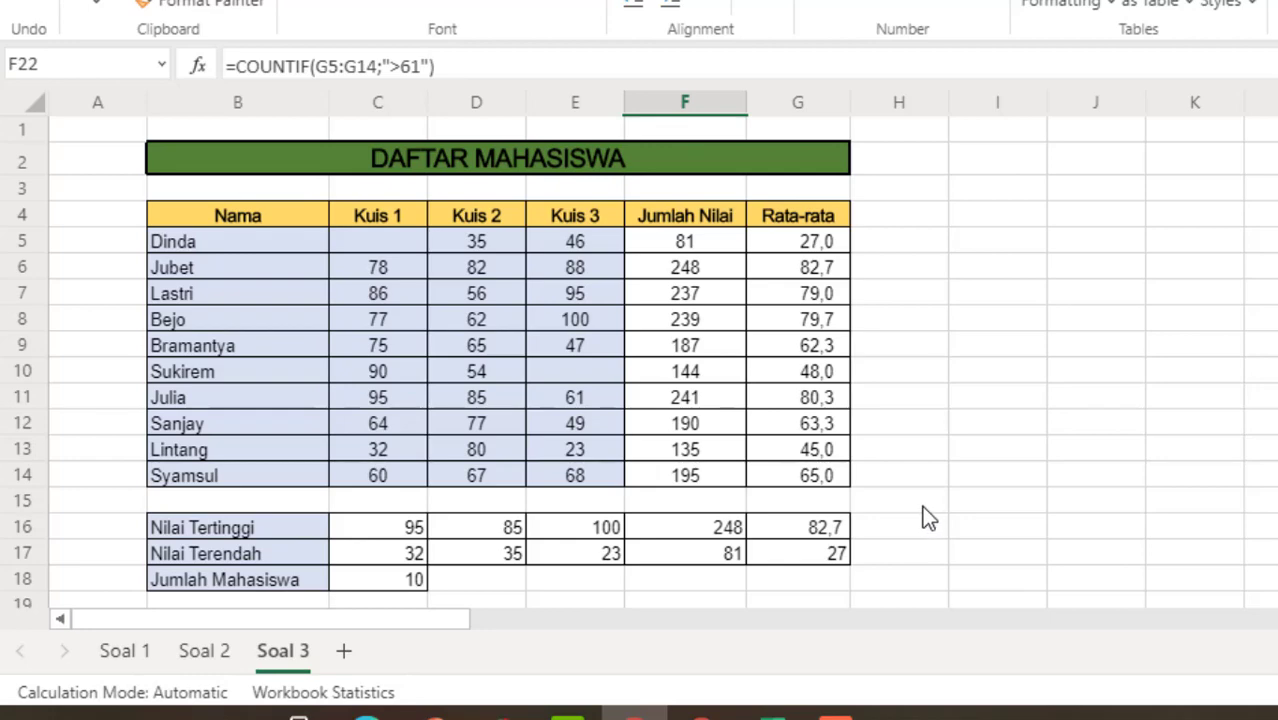
{"action": "scroll", "coordinate": [926, 515], "scroll_direction": "down", "scroll_amount": 2}
{"action": "scroll", "coordinate": [926, 511], "scroll_direction": "down", "scroll_amount": 2}
{"action": "scroll", "coordinate": [800, 490], "scroll_direction": "up", "scroll_amount": 2}
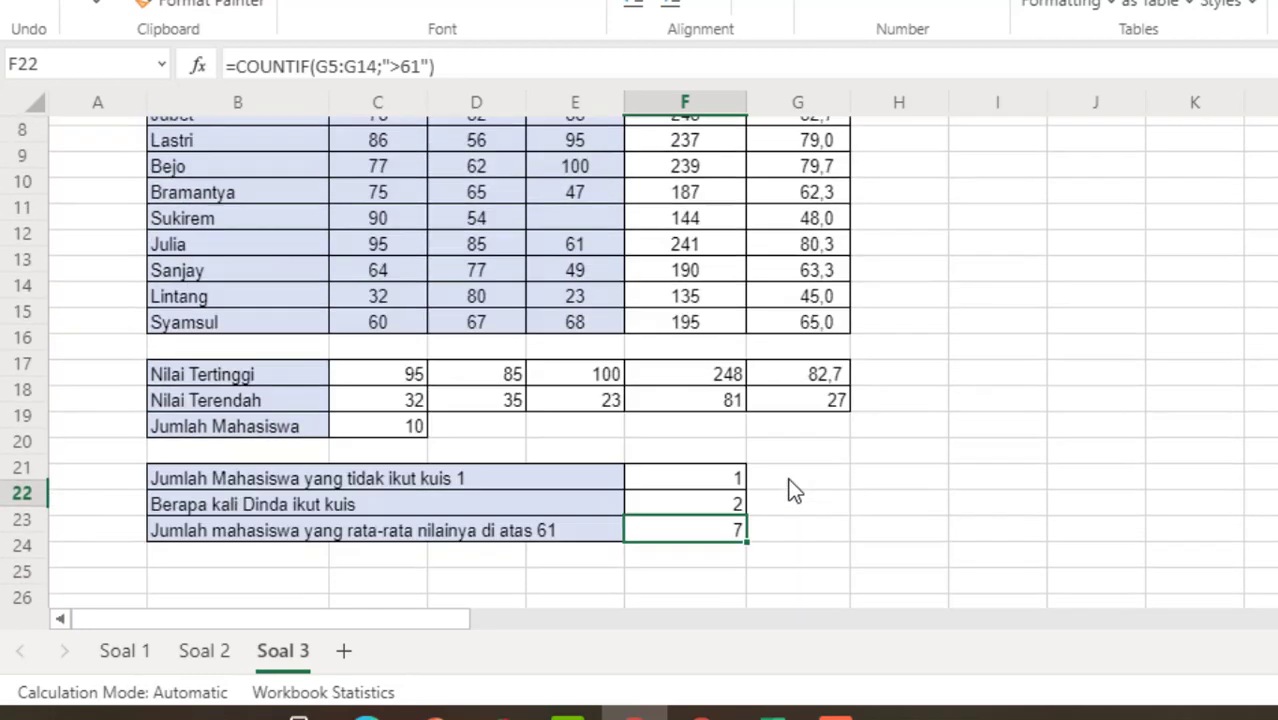
{"action": "scroll", "coordinate": [812, 482], "scroll_direction": "up", "scroll_amount": 2}
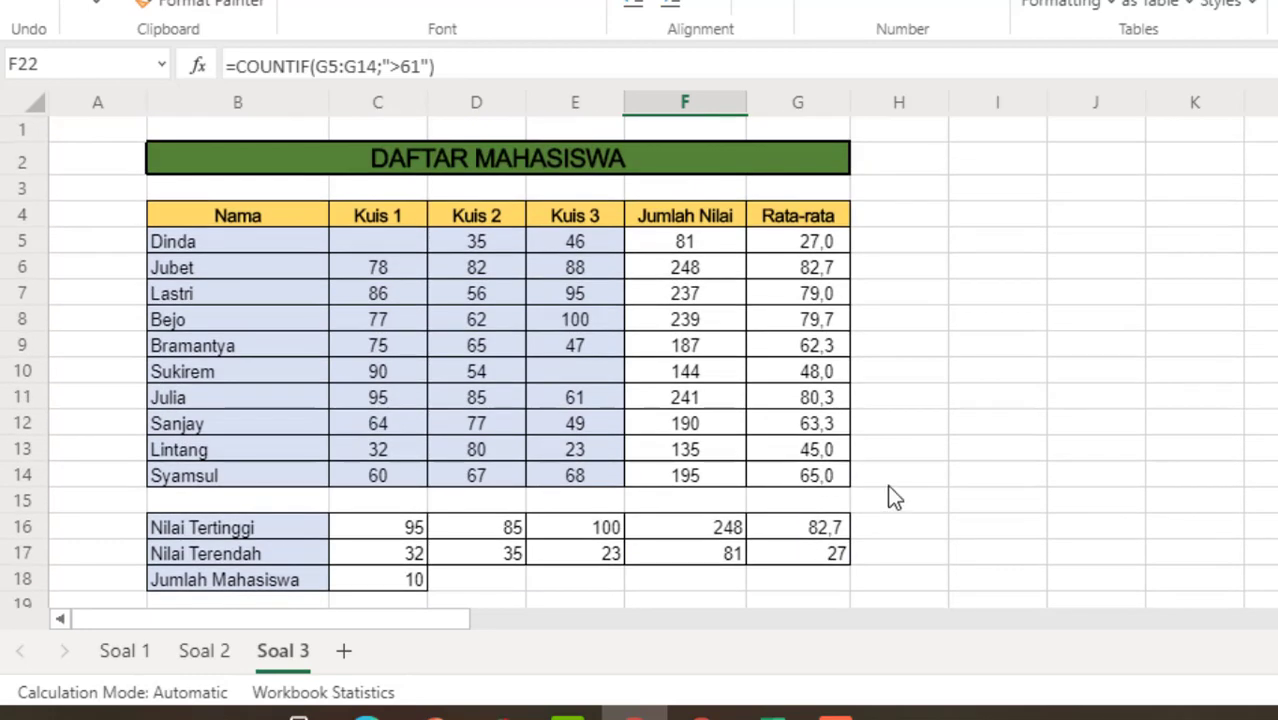
Inspect the Rata-rata average formulas up column G from G14 to G6
{"action": "left_click", "coordinate": [824, 476]}
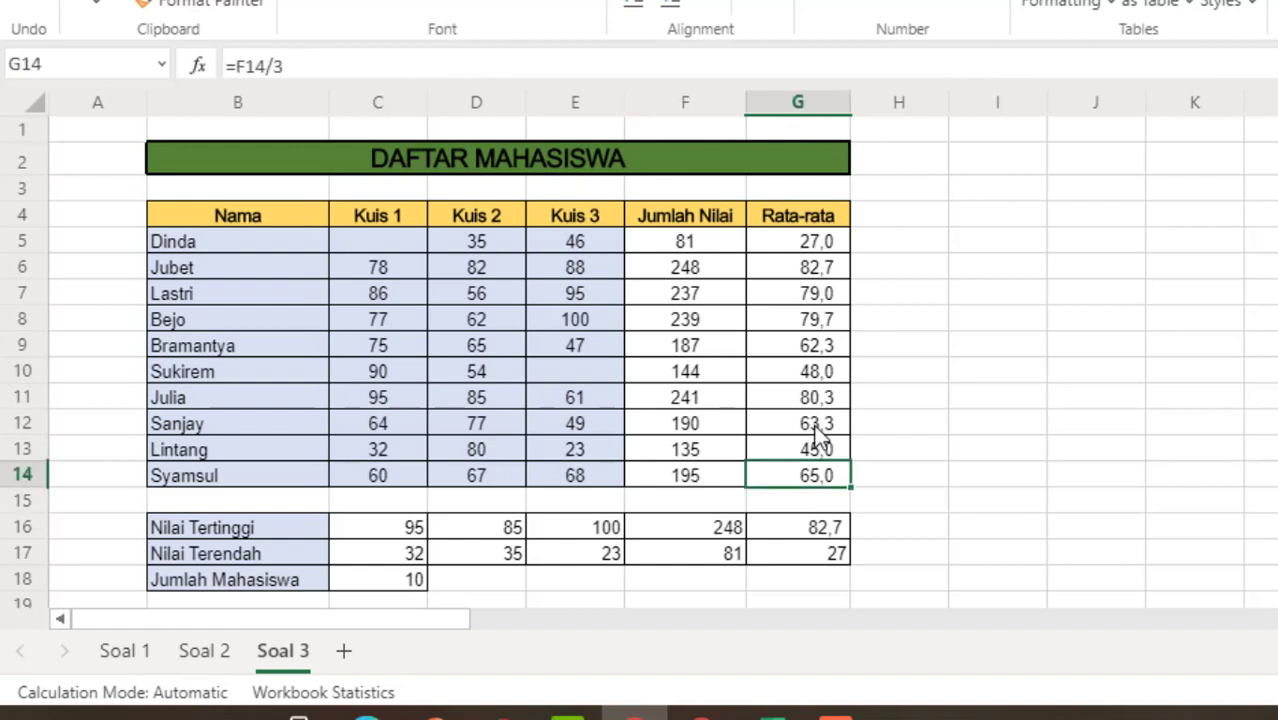
{"action": "left_click", "coordinate": [818, 449]}
{"action": "left_click", "coordinate": [818, 424]}
{"action": "left_click", "coordinate": [818, 398]}
{"action": "left_click", "coordinate": [818, 350]}
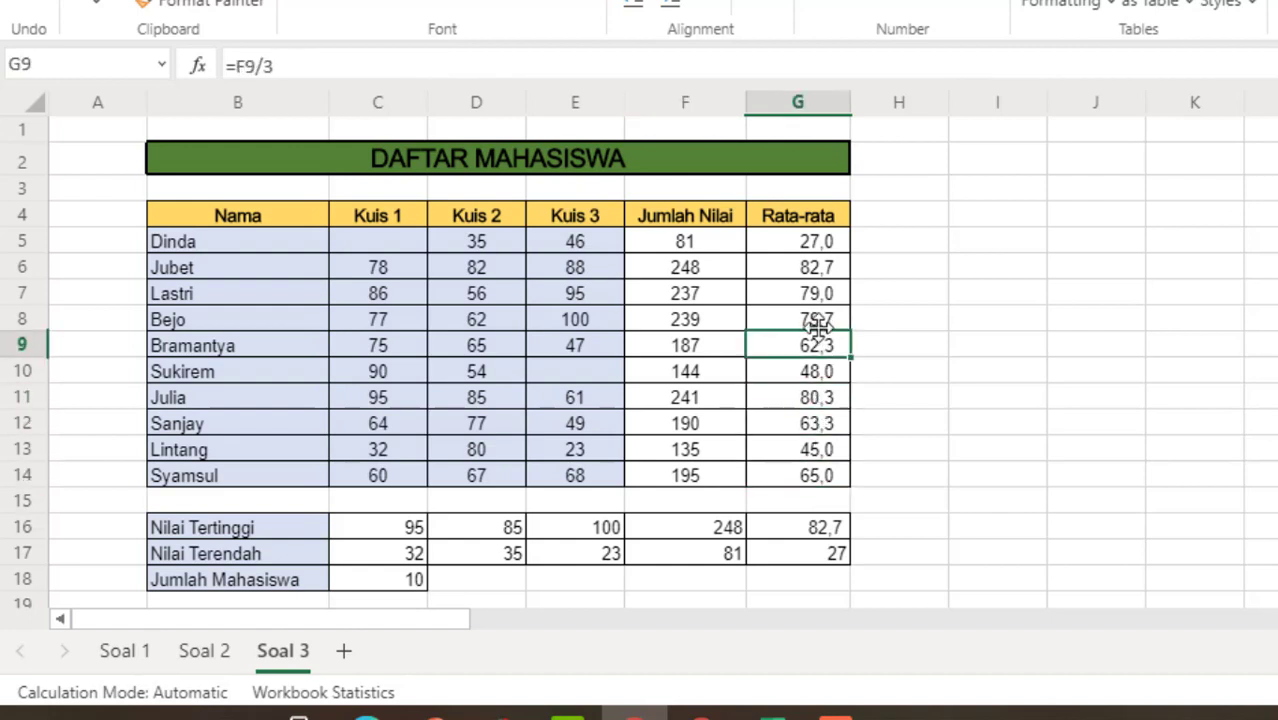
{"action": "left_click", "coordinate": [818, 319]}
{"action": "left_click", "coordinate": [820, 294]}
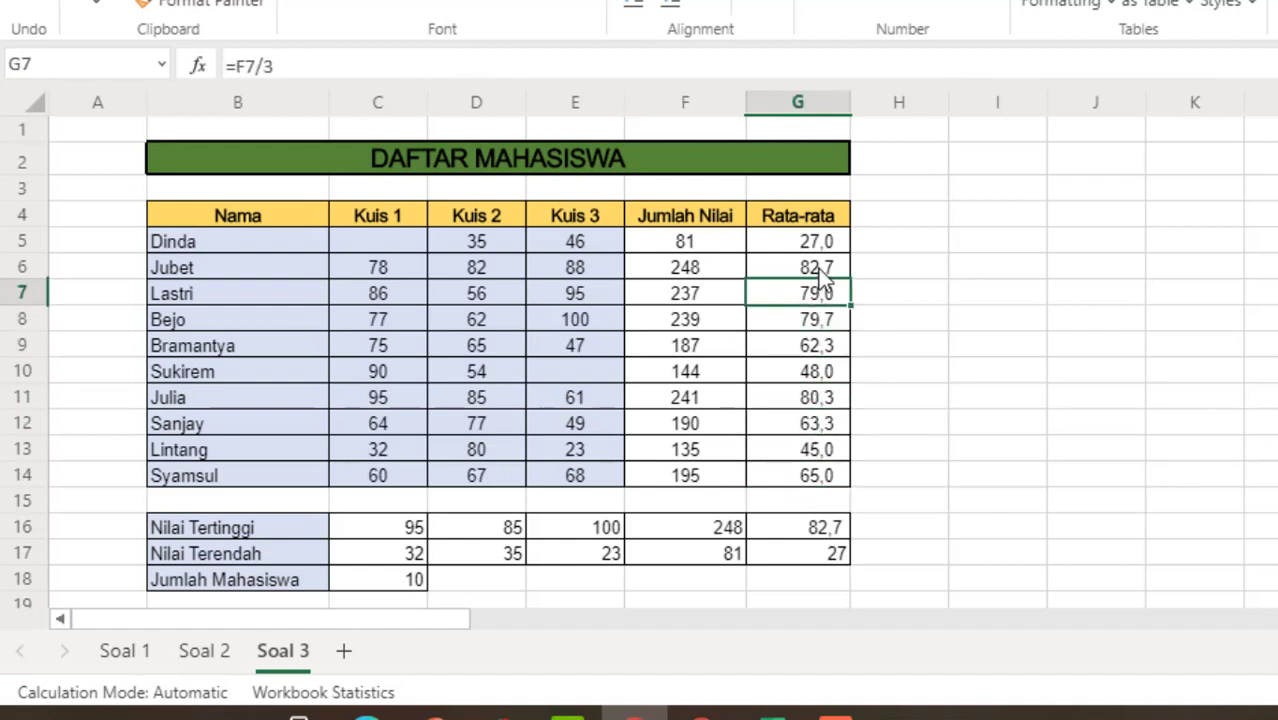
{"action": "left_click", "coordinate": [818, 268]}
{"action": "scroll", "coordinate": [1146, 416], "scroll_direction": "down", "scroll_amount": 4}
{"action": "scroll", "coordinate": [1140, 425], "scroll_direction": "down", "scroll_amount": 1}
{"action": "scroll", "coordinate": [1133, 428], "scroll_direction": "up", "scroll_amount": 3}
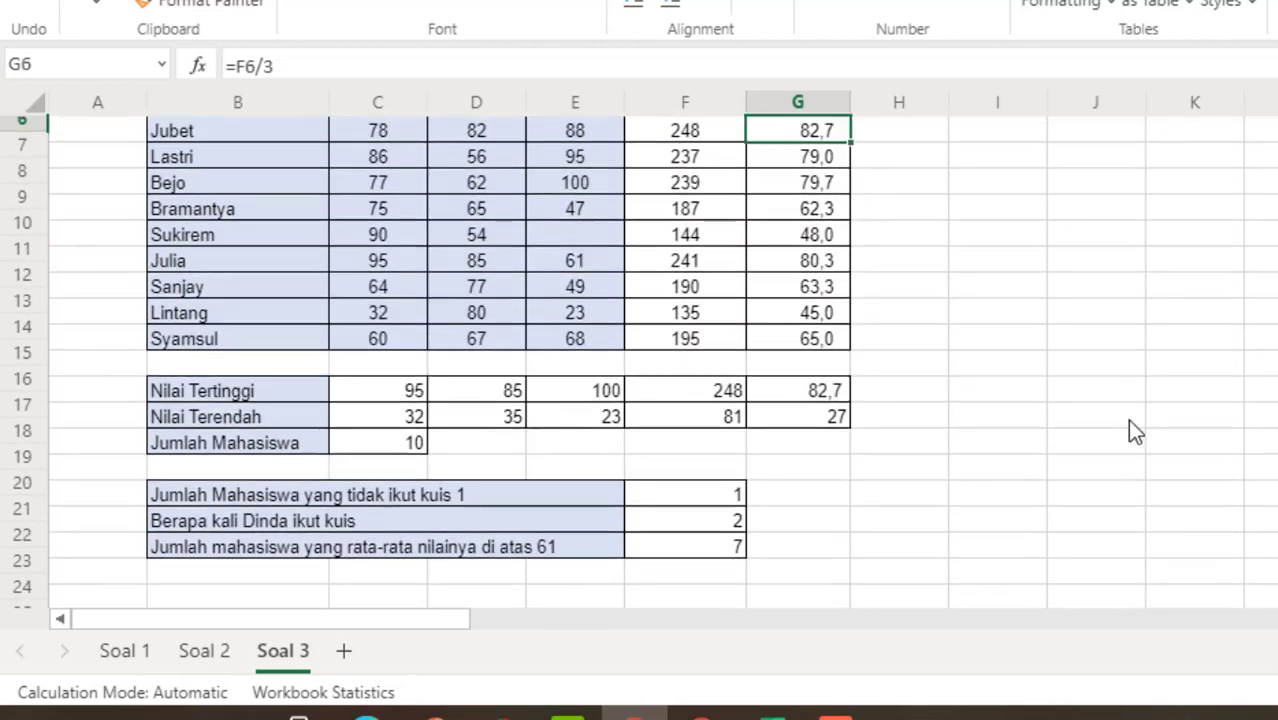
{"action": "scroll", "coordinate": [1130, 420], "scroll_direction": "up", "scroll_amount": 2}
{"action": "scroll", "coordinate": [1129, 421], "scroll_direction": "down", "scroll_amount": 3}
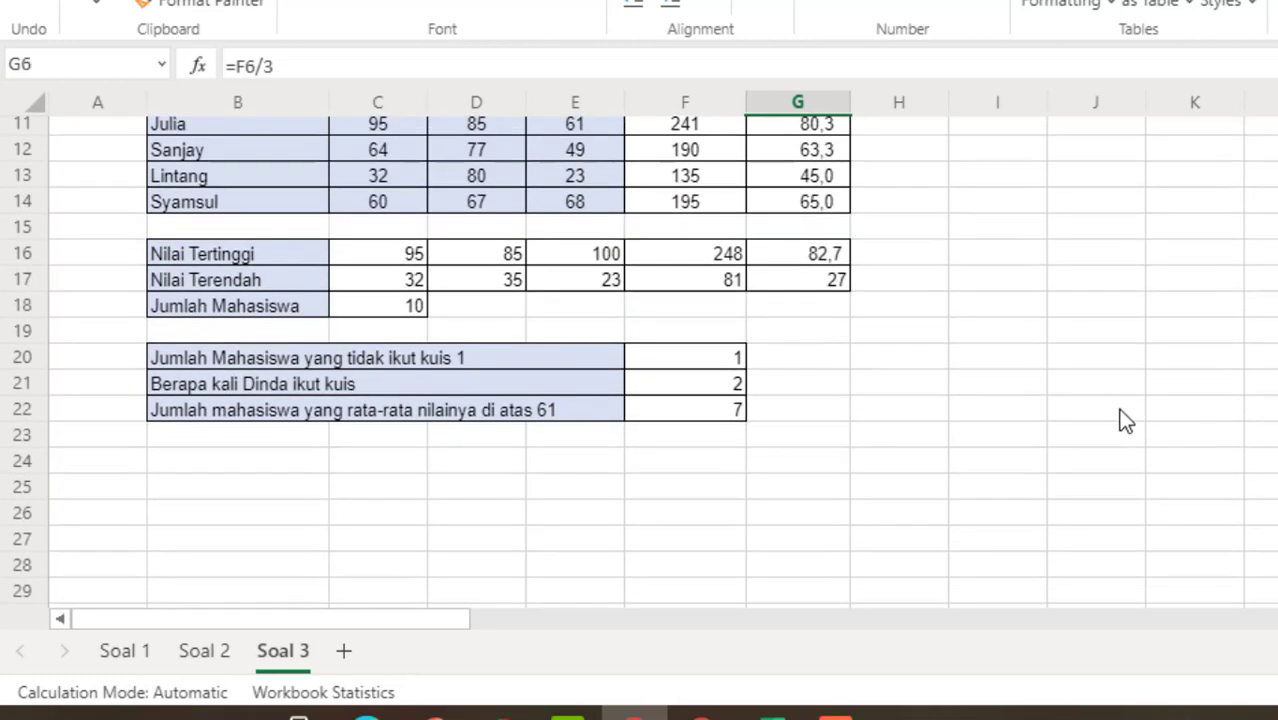
{"action": "scroll", "coordinate": [1120, 420], "scroll_direction": "up", "scroll_amount": 2}
{"action": "scroll", "coordinate": [1120, 420], "scroll_direction": "up", "scroll_amount": 2}
{"action": "scroll", "coordinate": [1122, 420], "scroll_direction": "down", "scroll_amount": 2}
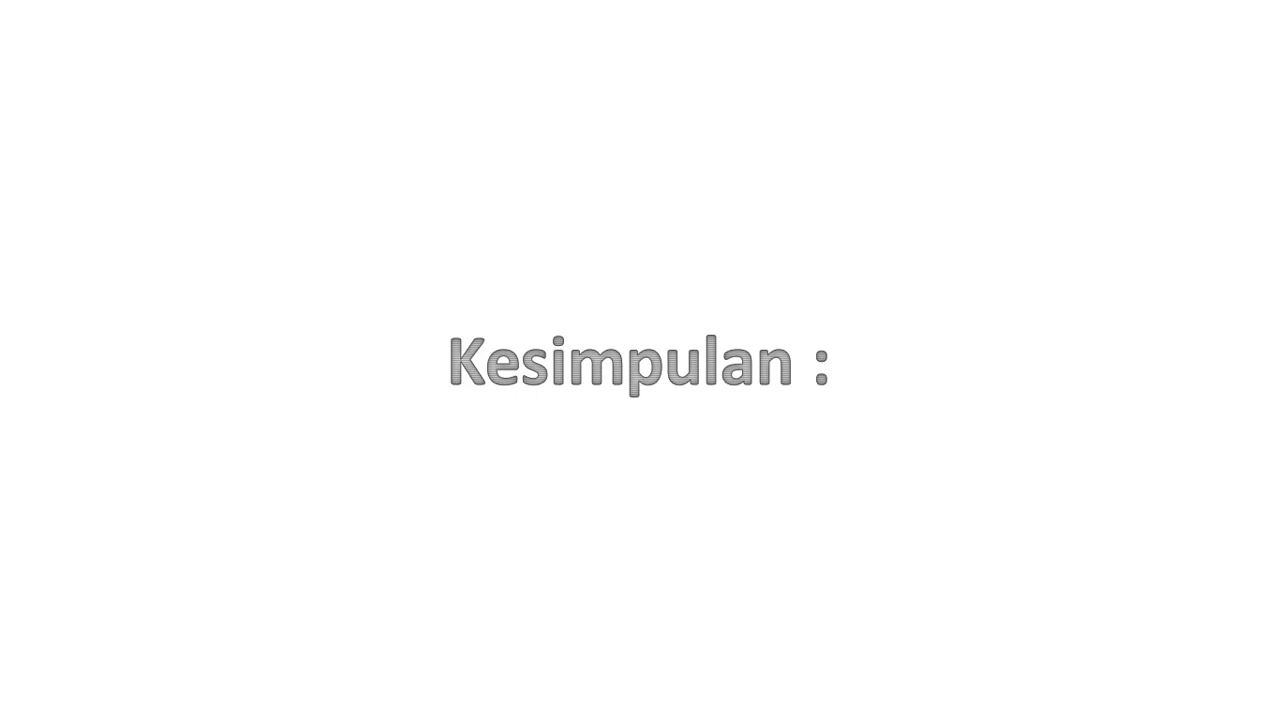
Advance the slideshow to the RUMUS STATISTIK YANG KITA PELAJARI formula summary slide
{"action": "left_click", "coordinate": [741, 316]}
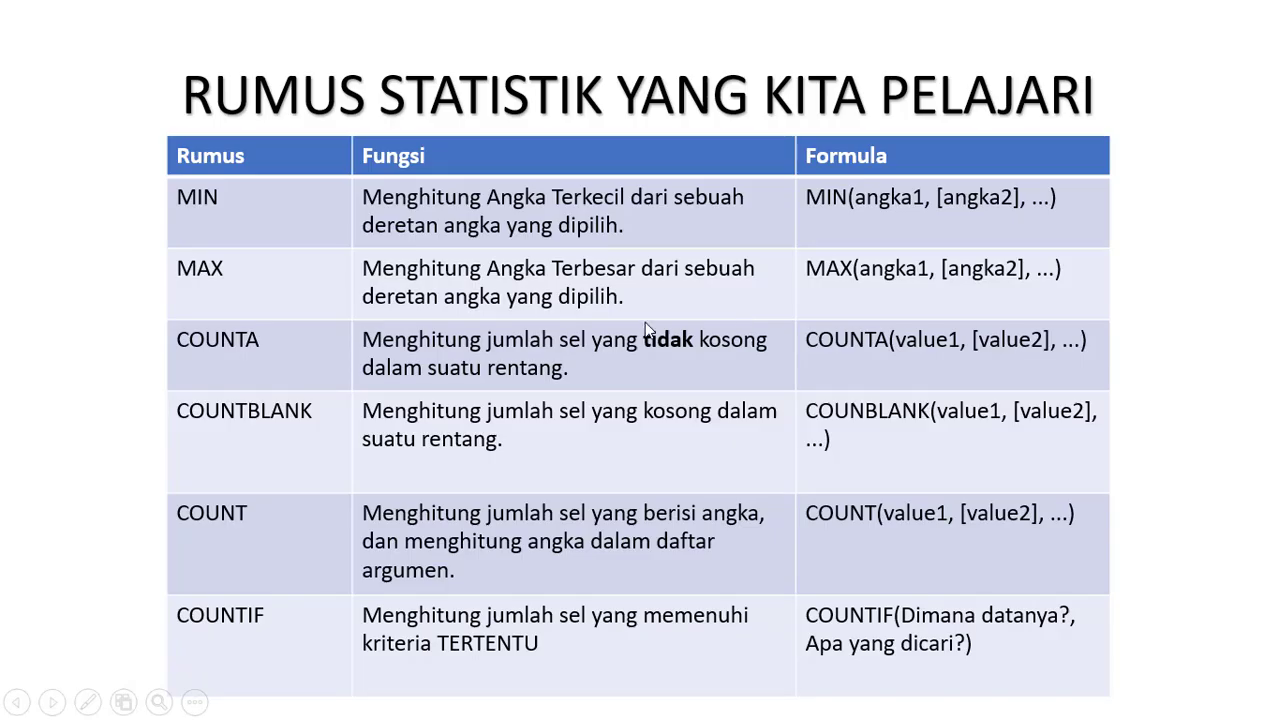